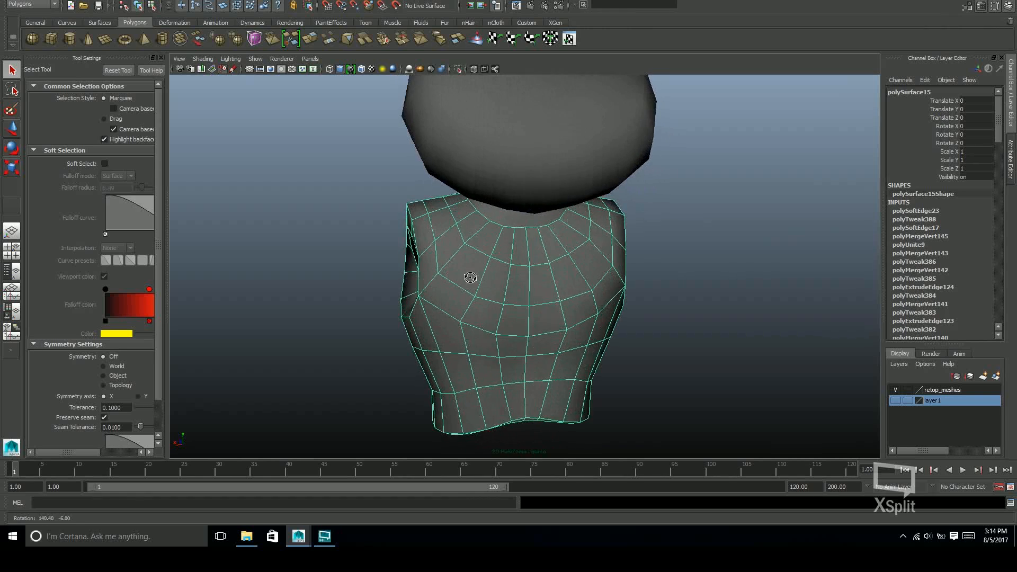
Examine the torso mesh from the front, back, sides and below, including the arm and neck openings
left_click_drag(582, 280, 510, 197, "alt")
left_click_drag(585, 334, 575, 258, "alt")
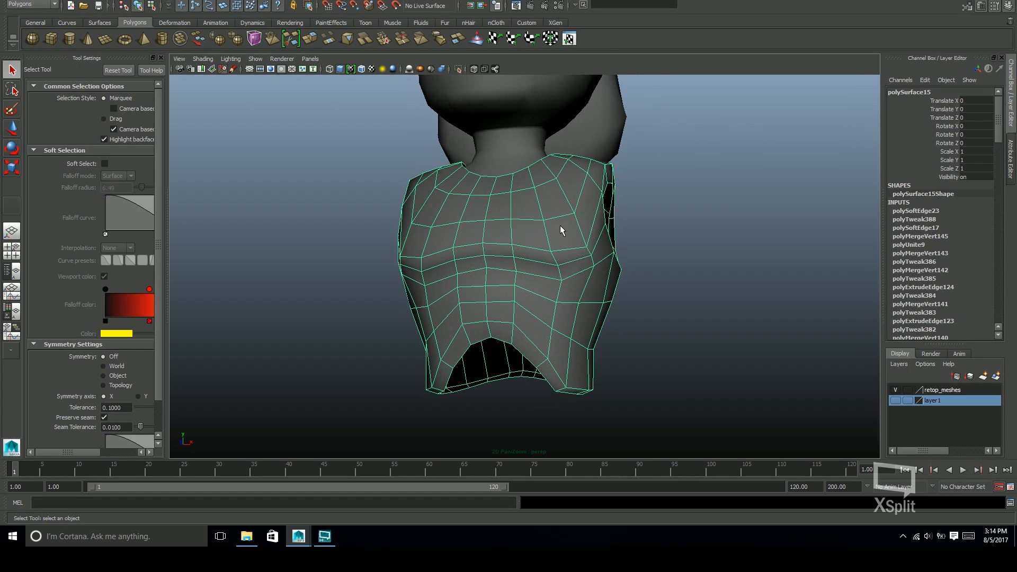
left_click_drag(647, 356, 562, 254, "alt")
left_click_drag(648, 379, 641, 345, "alt")
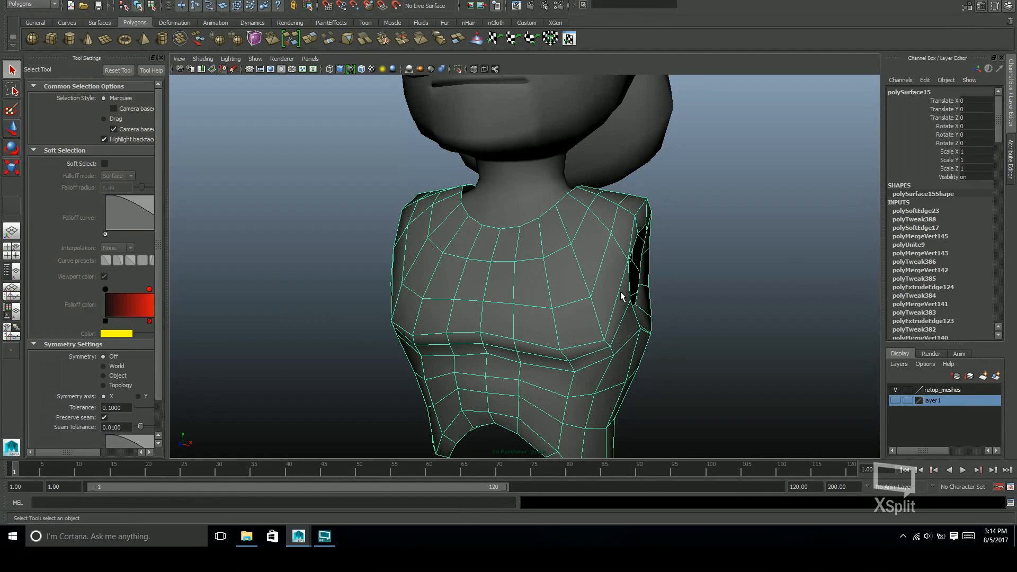
left_click_drag(629, 279, 485, 374, "alt")
left_click_drag(647, 326, 496, 392, "alt")
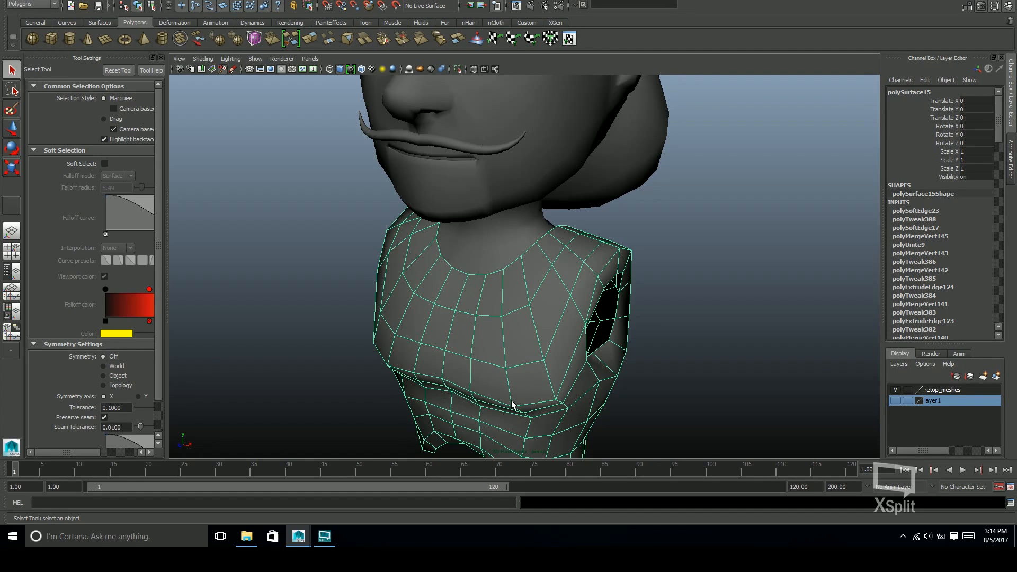
left_click_drag(577, 366, 508, 409, "alt")
left_click_drag(607, 301, 495, 304, "alt")
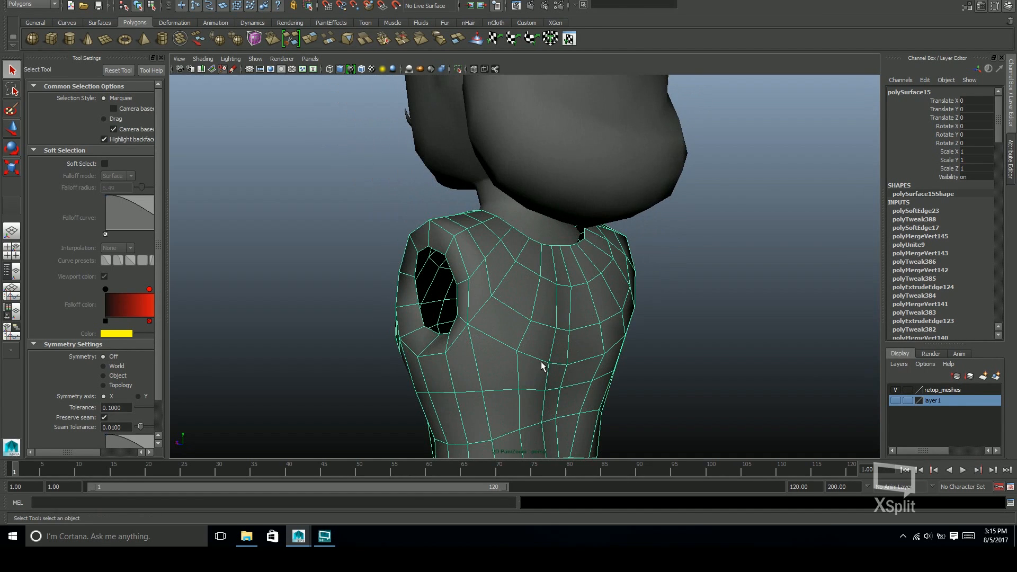
left_click_drag(569, 367, 488, 256, "alt")
left_click_drag(612, 354, 538, 338, "alt")
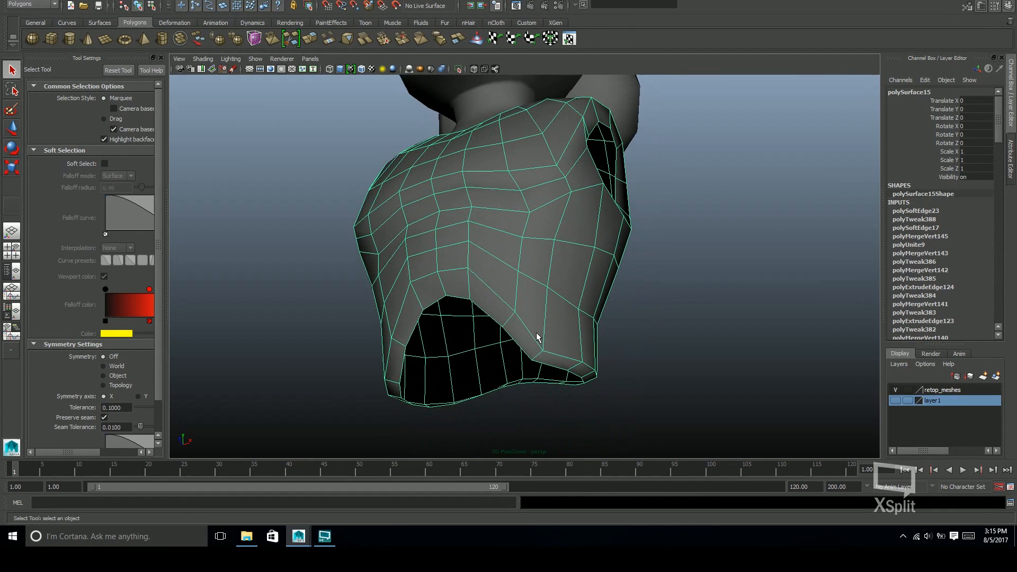
left_click_drag(658, 265, 594, 210, "alt")
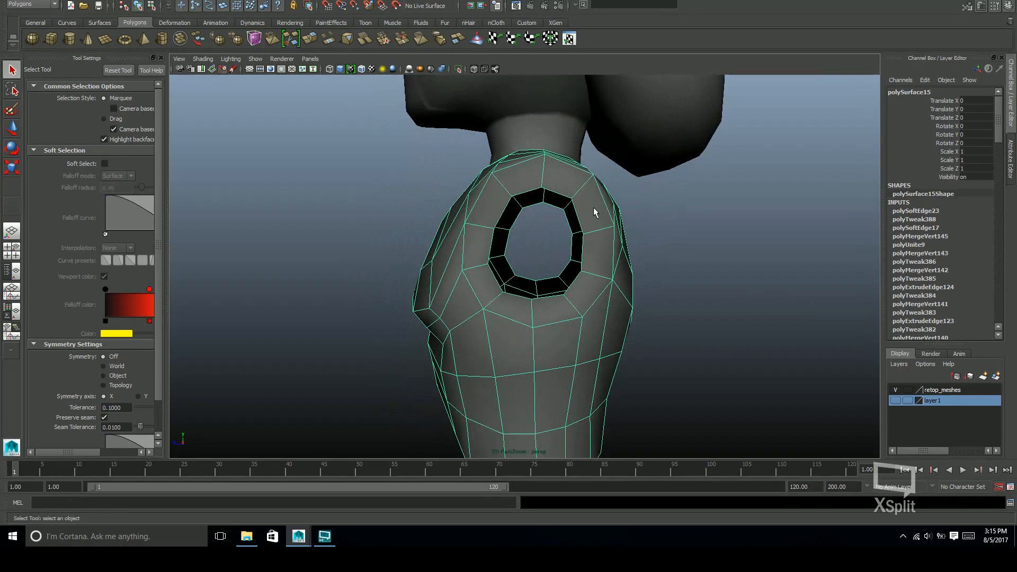
left_click_drag(587, 219, 630, 197, "alt")
left_click_drag(632, 284, 609, 199, "alt")
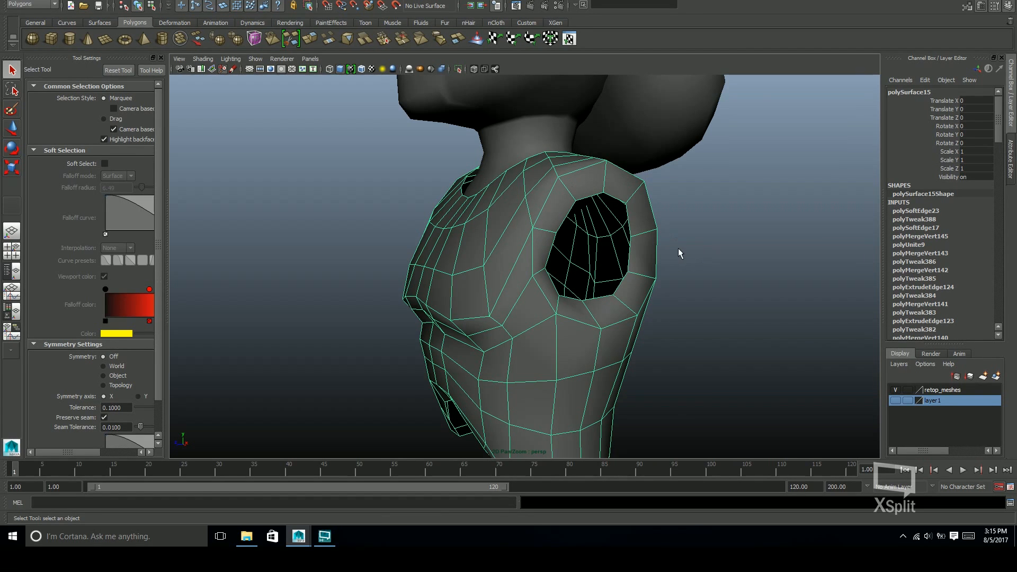
left_click_drag(670, 249, 554, 228, "alt")
right_click_drag(554, 228, 691, 233, "alt")
middle_click_drag(691, 234, 684, 285, "alt")
left_click_drag(684, 285, 648, 289, "alt")
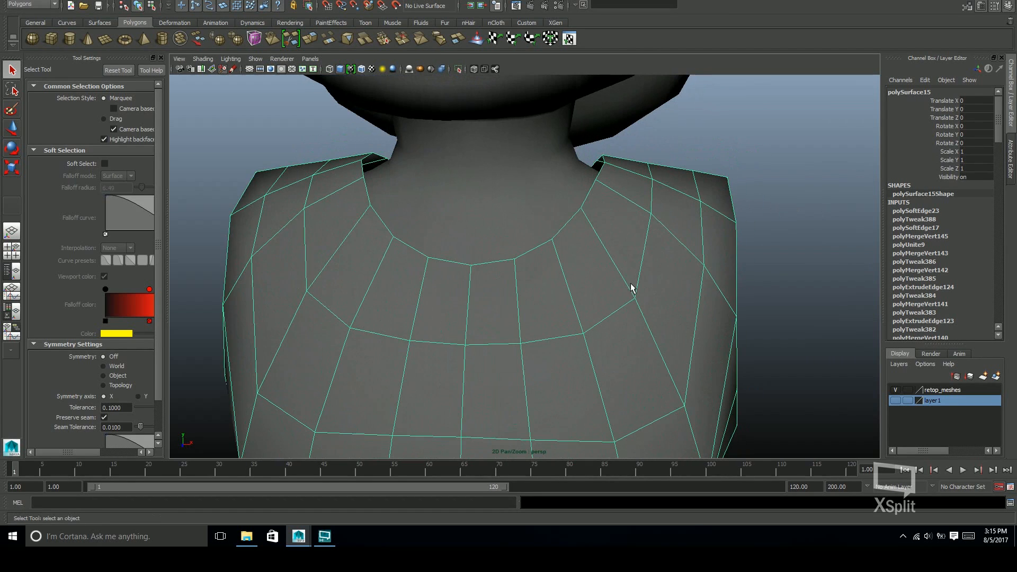
left_click_drag(559, 235, 608, 255, "alt")
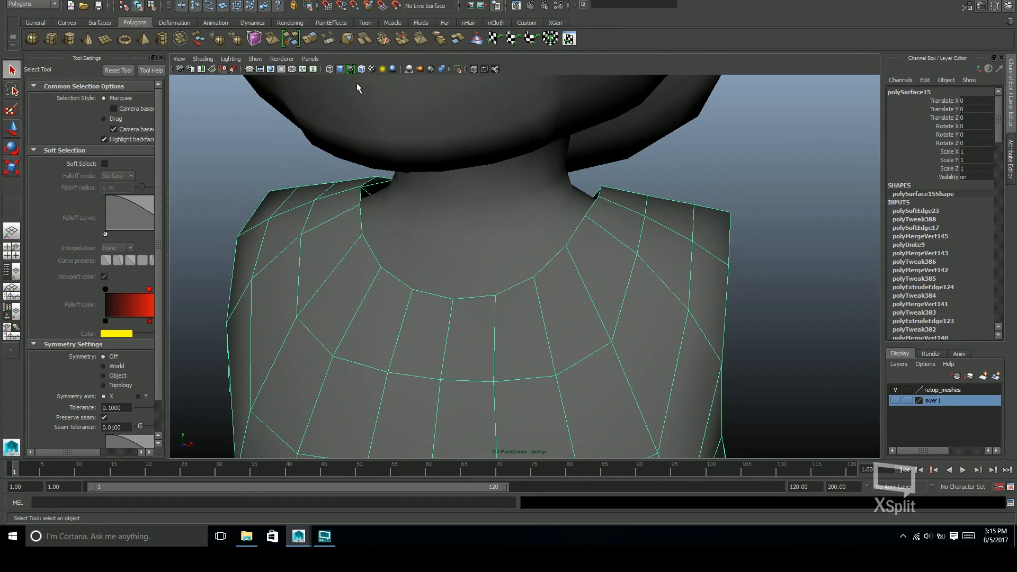
Turn on wireframe-on-shaded display for all meshes and deselect the torso
left_click(362, 70)
left_click(657, 177)
right_click_drag(599, 297, 632, 308, "alt")
mouse_move(631, 309)
left_mouse_down("alt")
mouse_move(636, 331)
mouse_move(628, 331)
left_mouse_up("alt")
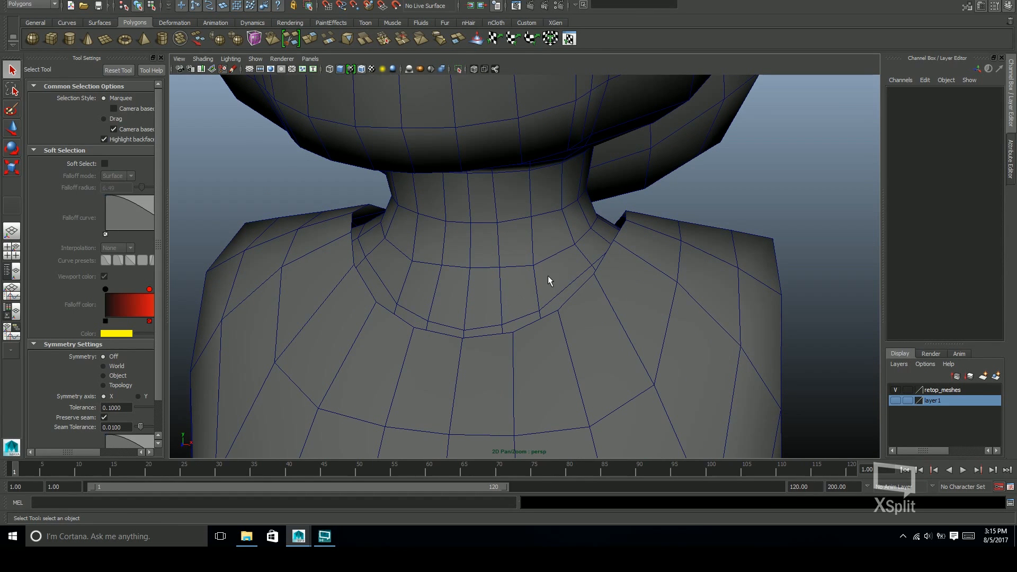
Inspect where the neck's lower border meets the torso's neckline, from the front around to the back
mouse_move(551, 252)
left_mouse_down("alt")
mouse_move(607, 291)
mouse_move(574, 288)
mouse_move(586, 263)
mouse_move(616, 298)
mouse_move(631, 279)
mouse_move(553, 259)
left_mouse_up("alt")
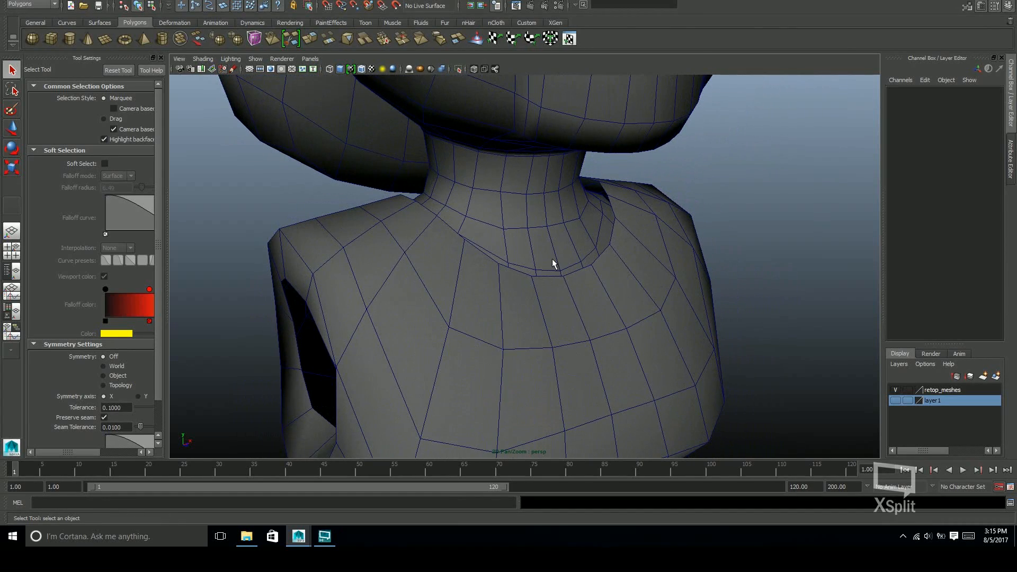
left_click_drag(686, 256, 637, 233, "alt")
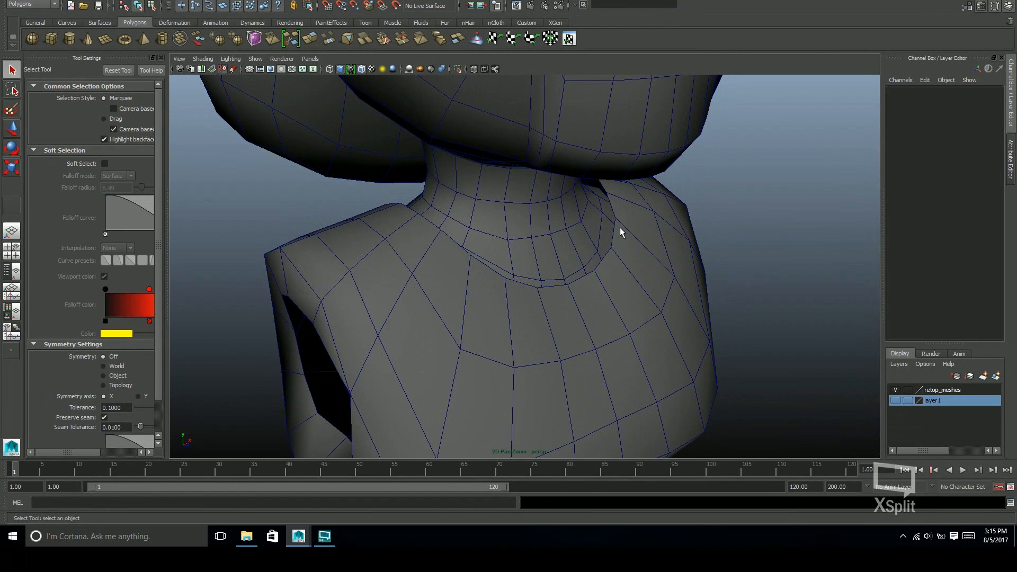
mouse_move(617, 230)
left_mouse_down("alt")
mouse_move(647, 249)
mouse_move(584, 247)
mouse_move(685, 261)
mouse_move(590, 272)
mouse_move(613, 295)
mouse_move(629, 275)
mouse_move(592, 312)
mouse_move(544, 318)
mouse_move(613, 227)
left_mouse_up("alt")
right_click_drag(613, 227, 513, 298, "alt")
left_click_drag(513, 297, 543, 206, "alt")
mouse_move(573, 295)
left_mouse_down("alt")
mouse_move(584, 345)
mouse_move(567, 282)
left_mouse_up("alt")
middle_click_drag(592, 271, 612, 285, "alt")
right_click_drag(612, 285, 752, 289, "alt")
middle_click_drag(564, 153, 629, 277, "alt")
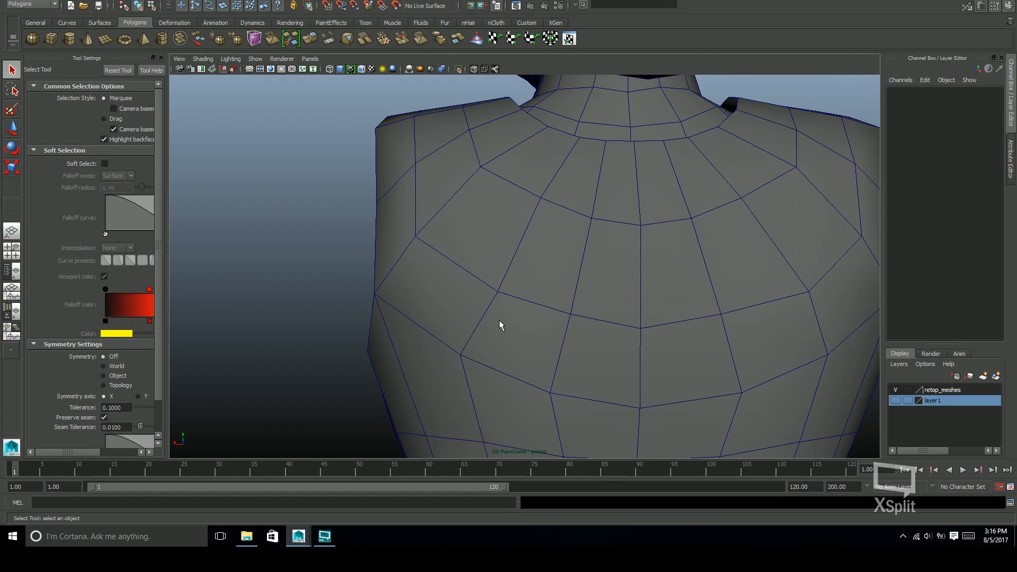
Scale the two mirrored outer vertices on the torso's upper back slightly apart along X, and return to object selection
left_click(533, 303)
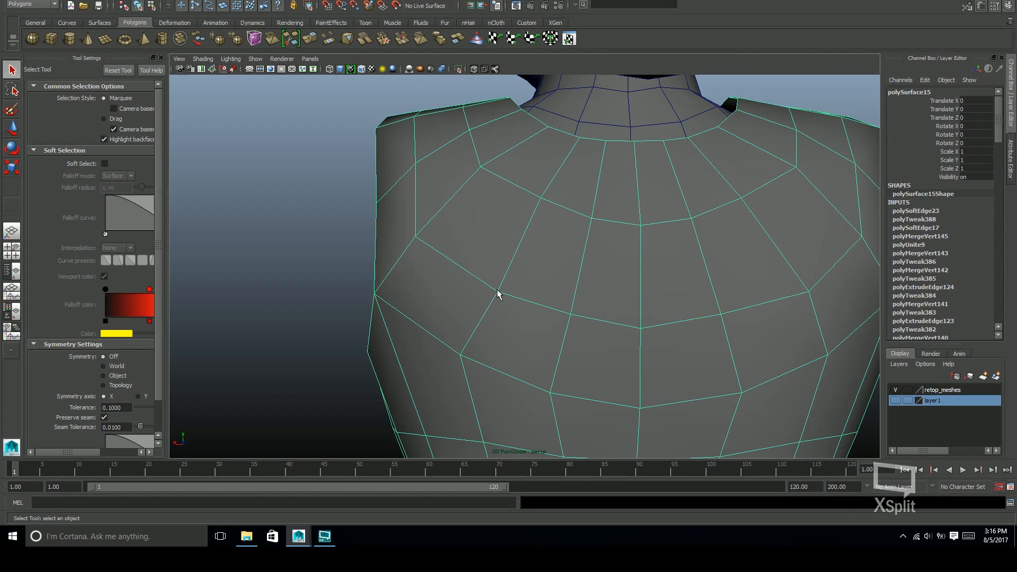
key("F9")
scroll(771, 289, "up", 1)
key("r")
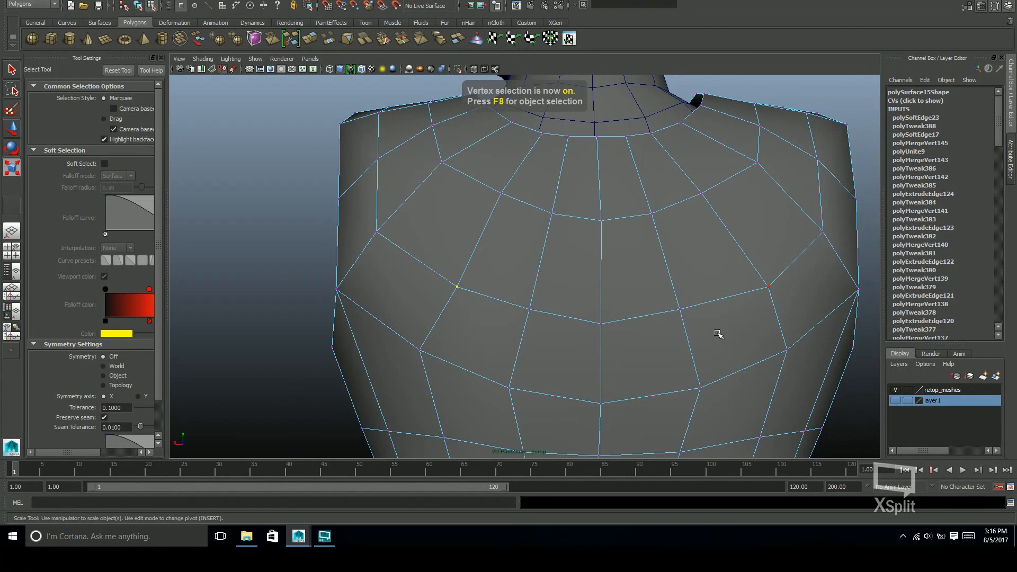
scroll(661, 334, "down", 1)
middle_click_drag(660, 334, 586, 316, "alt")
left_click(375, 271)
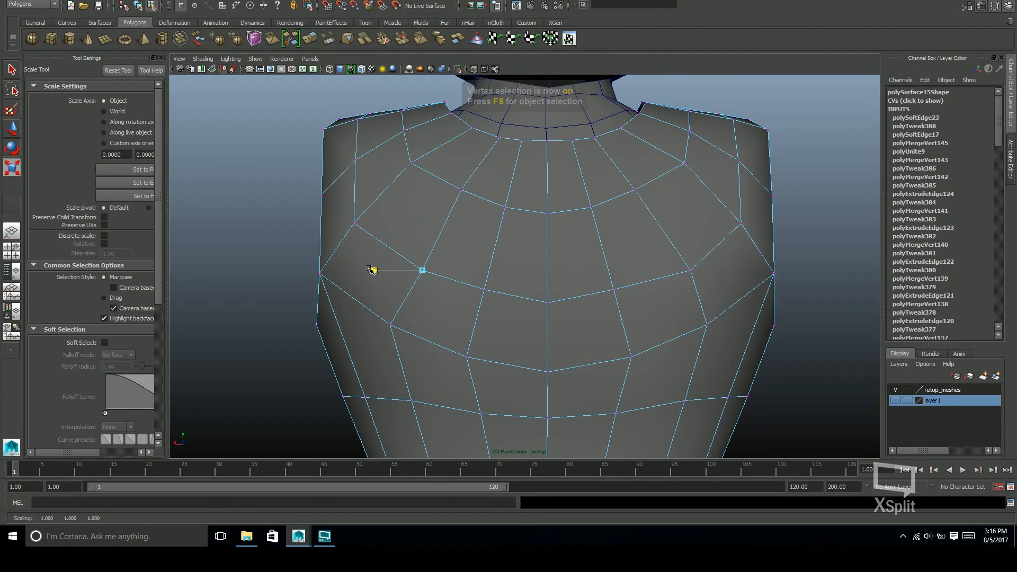
left_click(691, 270, "shift")
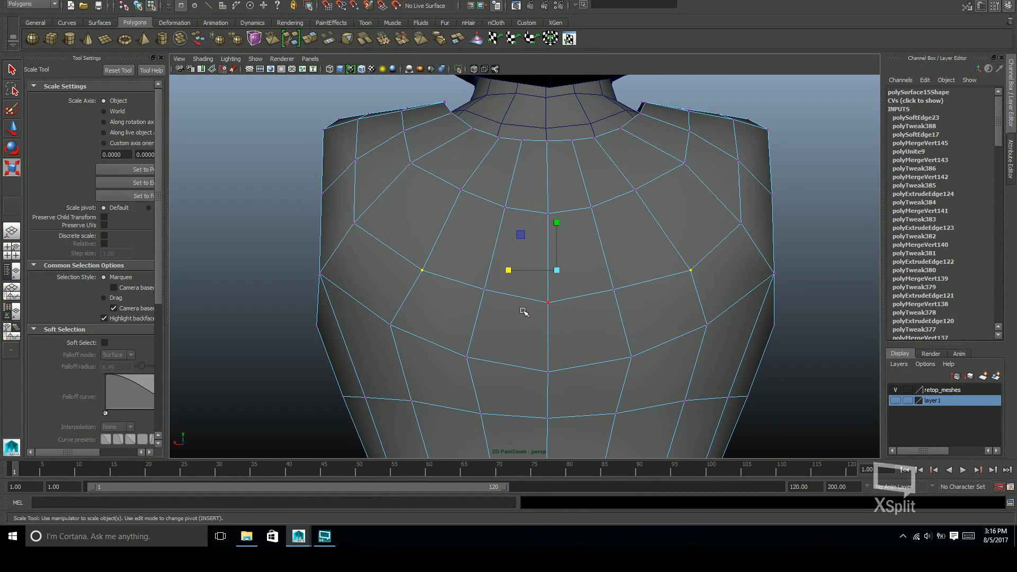
left_click_drag(509, 272, 506, 271)
key("q")
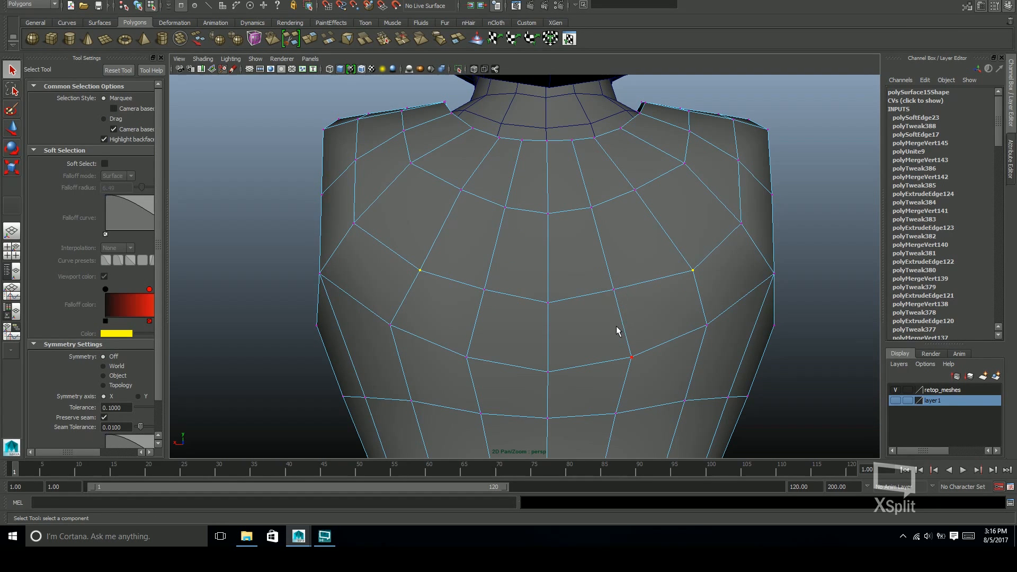
key("F8")
left_click(809, 275)
Select the head-and-neck mesh together with the torso mesh, save the scene, and combine the two into one mesh
left_click_drag(742, 314, 794, 328, "alt")
mouse_move(644, 315)
left_mouse_down("alt")
mouse_move(701, 335)
mouse_move(746, 287)
mouse_move(692, 250)
mouse_move(652, 320)
left_mouse_up("alt")
left_click(586, 225)
key("f")
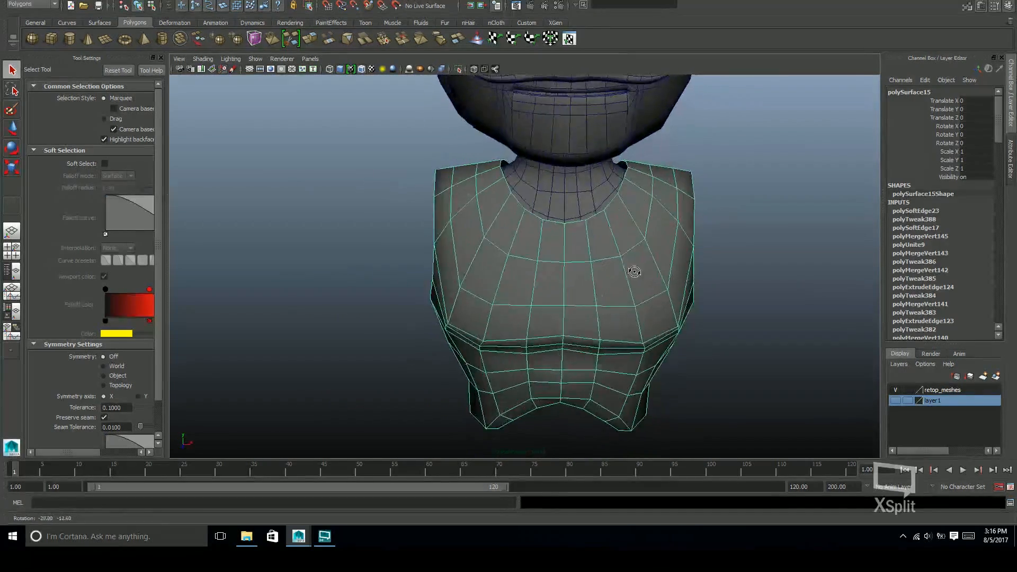
left_click(580, 192)
scroll(670, 254, "up", 5)
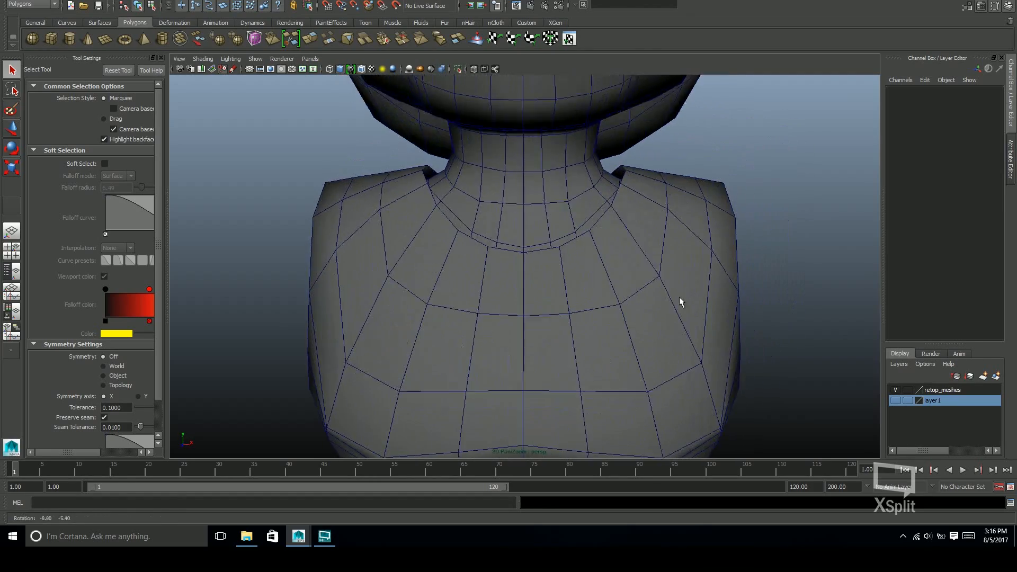
right_click_drag(621, 255, 695, 318, "alt")
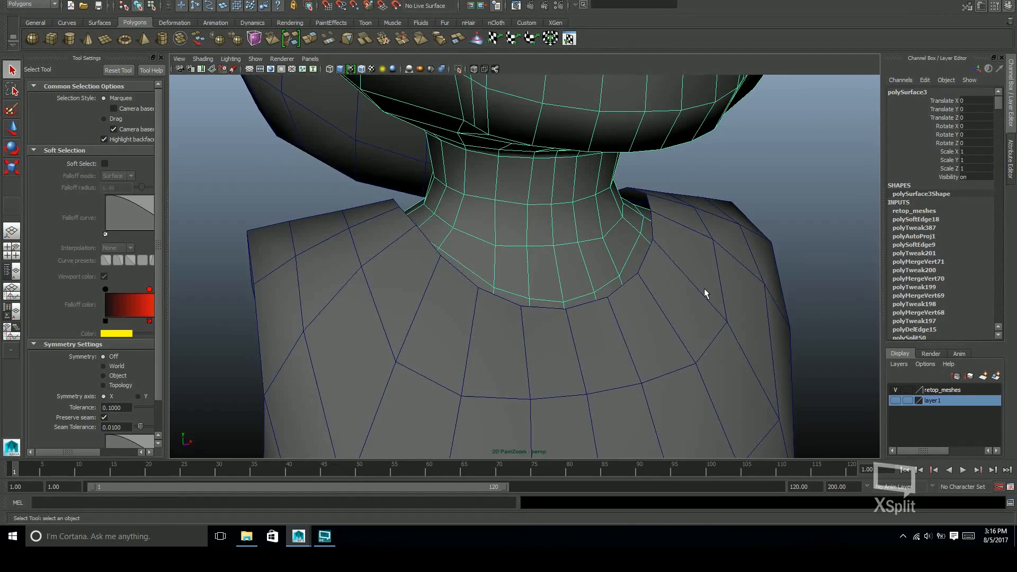
left_click(704, 288, "shift")
left_click_drag(745, 278, 806, 278, "alt")
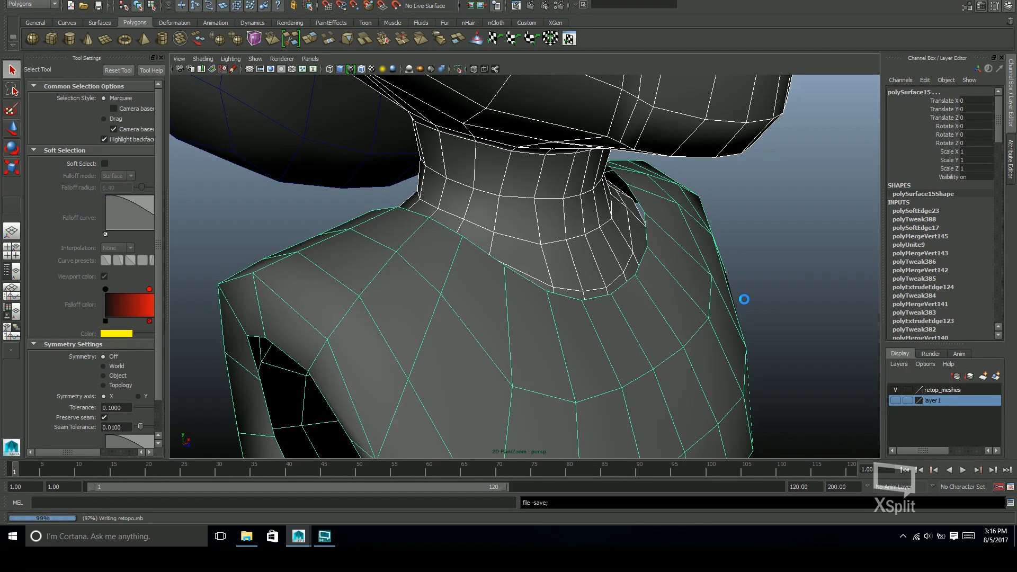
mouse_move(687, 299)
left_mouse_down("alt")
mouse_move(703, 316)
mouse_move(707, 309)
mouse_move(684, 306)
left_mouse_up("alt")
key("space")
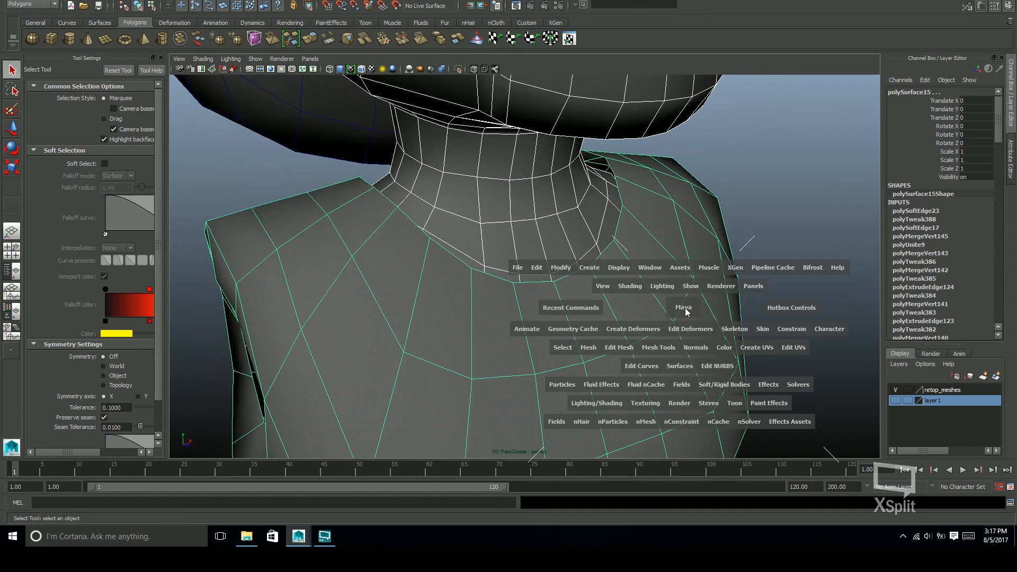
left_click(590, 348)
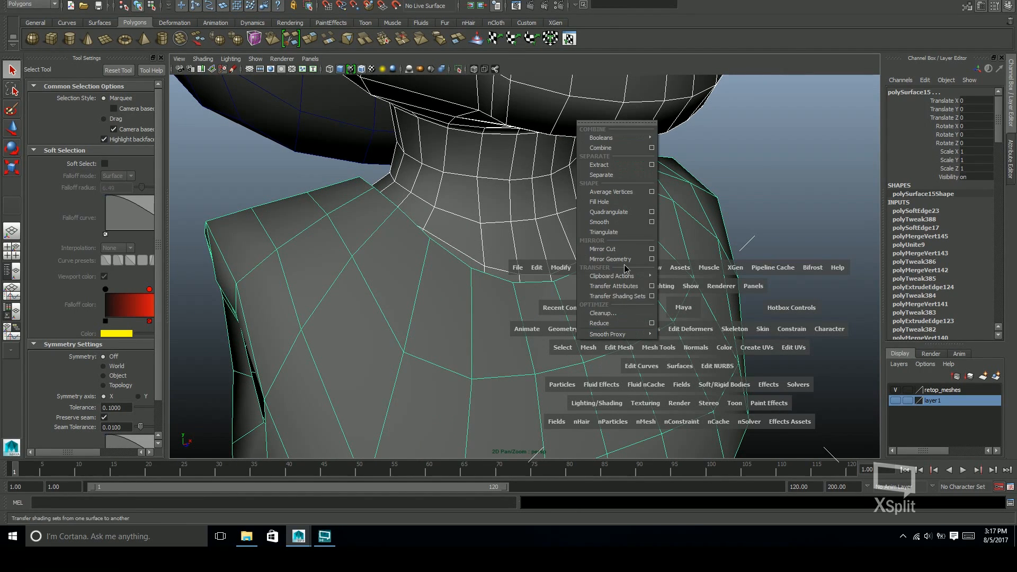
left_click(627, 151)
Select the vertical edges around the lowest strip of the neck, convert them to faces, and delete that strip
left_click_drag(677, 261, 874, 289, "alt")
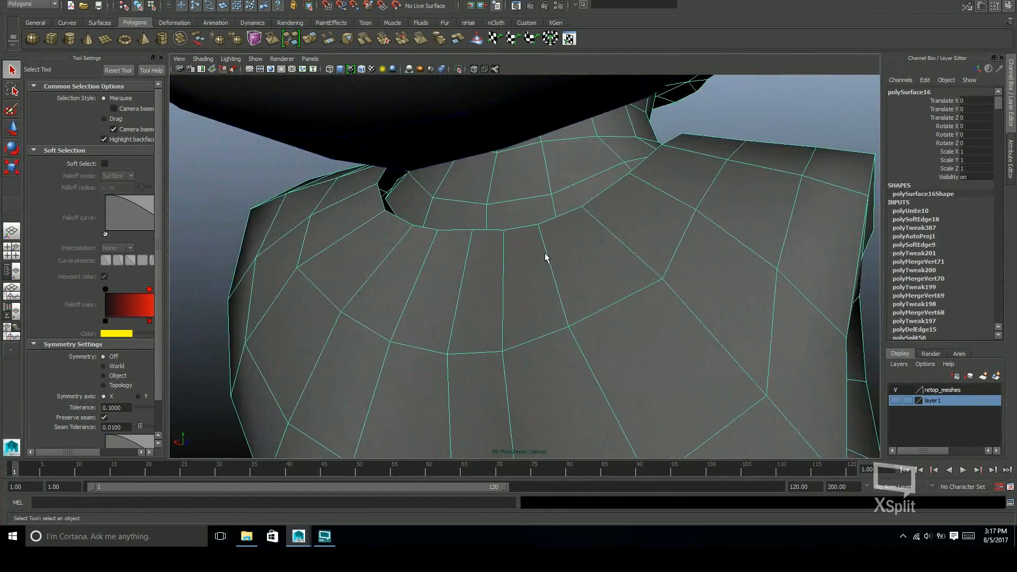
left_click_drag(545, 256, 627, 246, "alt")
scroll(608, 256, "up", 3)
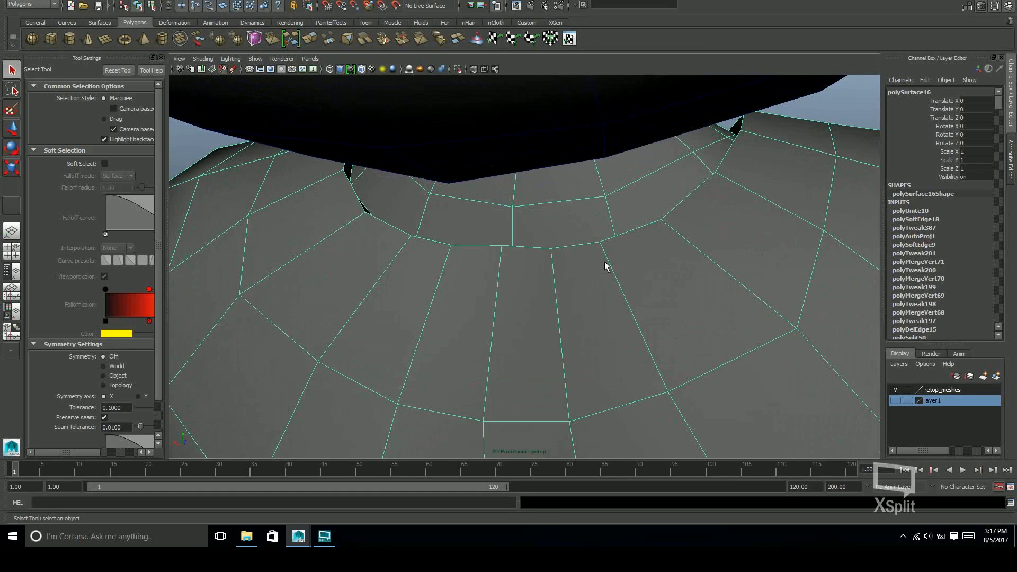
key("F10")
left_click(513, 225)
left_click_drag(516, 225, 699, 251, "alt")
left_click(655, 257)
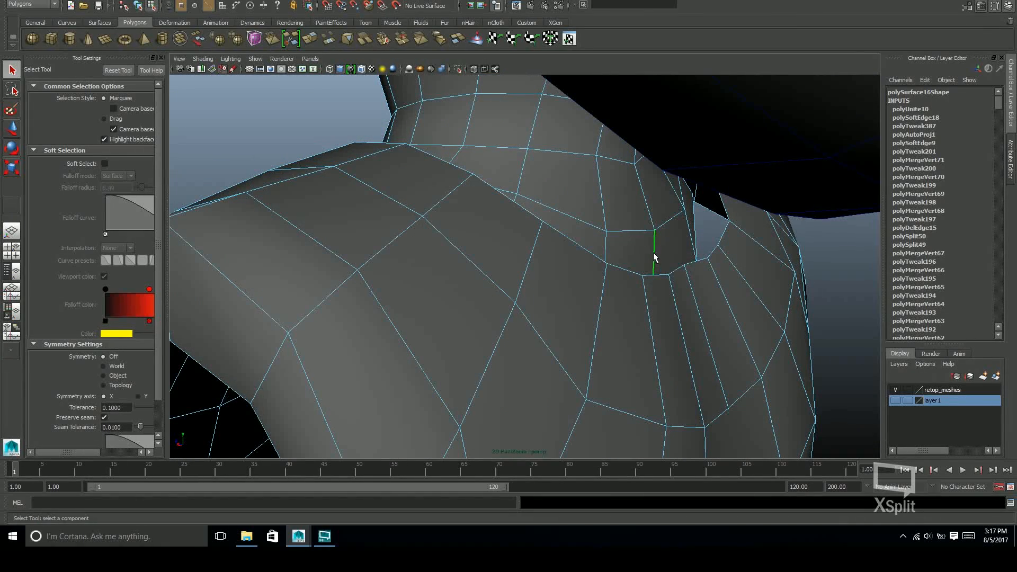
right_click_drag(655, 257, 578, 280, "ctrl")
left_click_drag(583, 284, 477, 288, "alt")
left_click_drag(694, 264, 501, 162, "alt")
left_click_drag(714, 154, 608, 288, "alt")
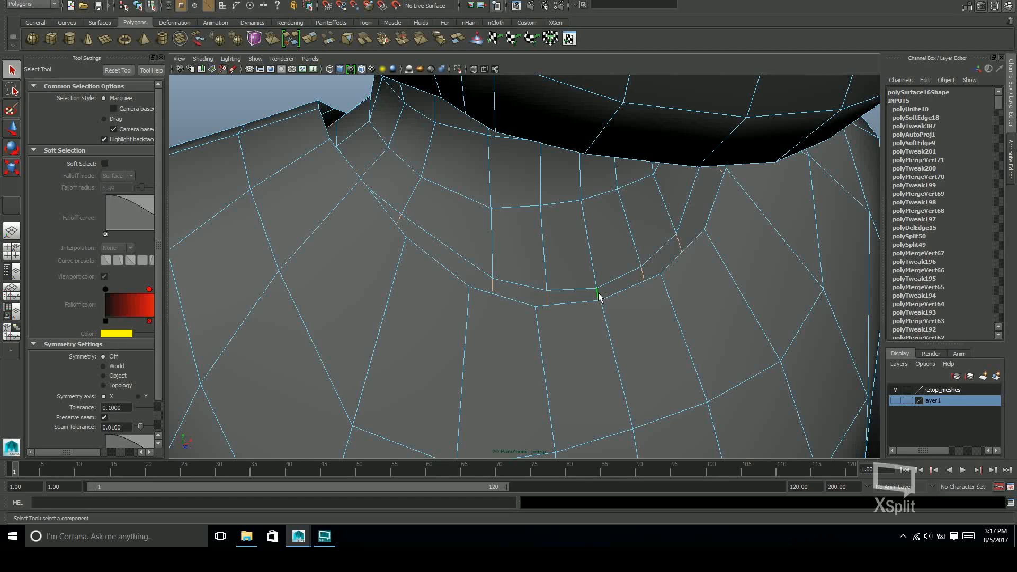
left_click_drag(598, 297, 613, 232, "alt")
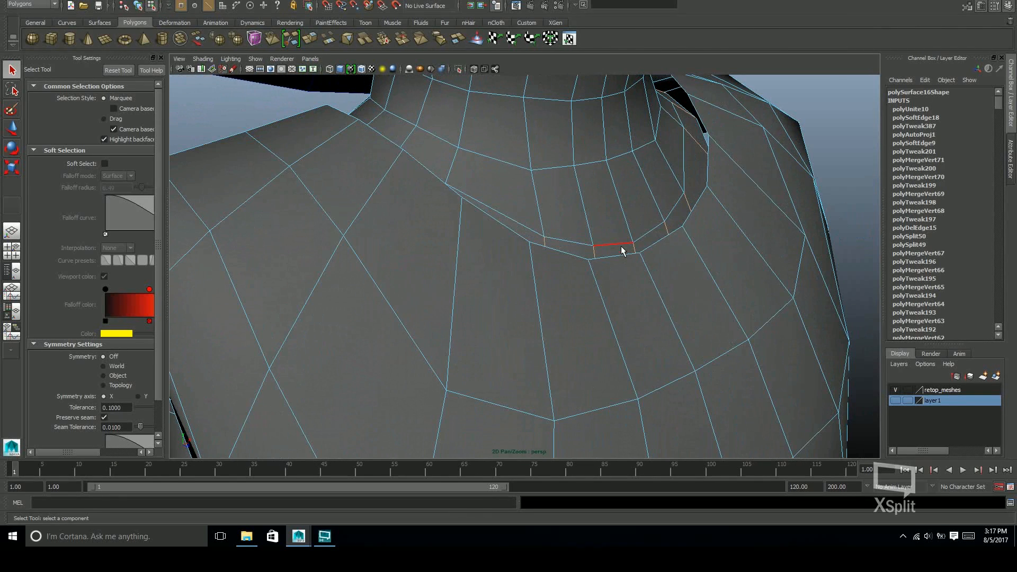
right_click(633, 251, "ctrl")
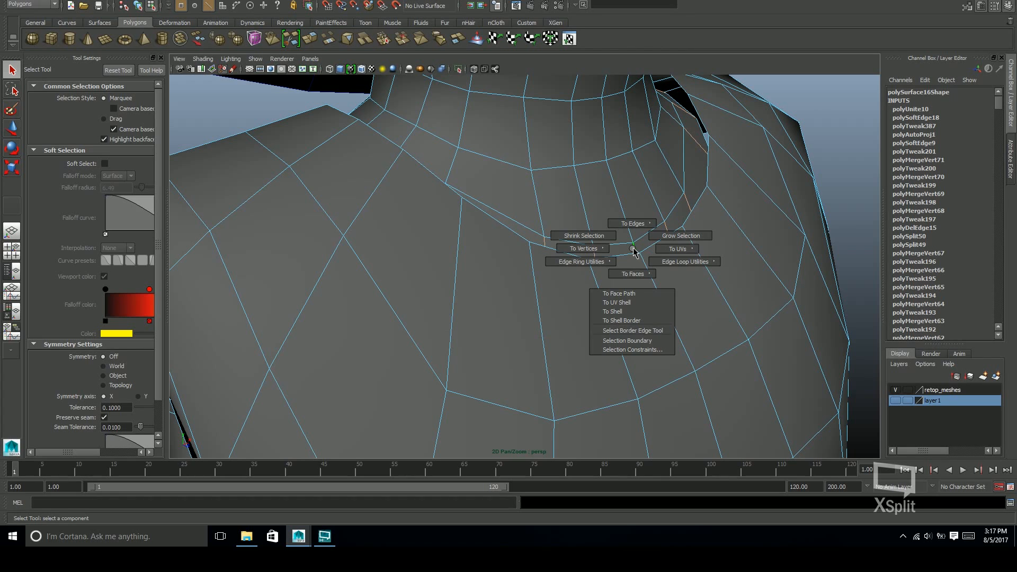
right_click_drag(633, 250, 641, 301, "ctrl")
left_click_drag(659, 269, 466, 258, "alt")
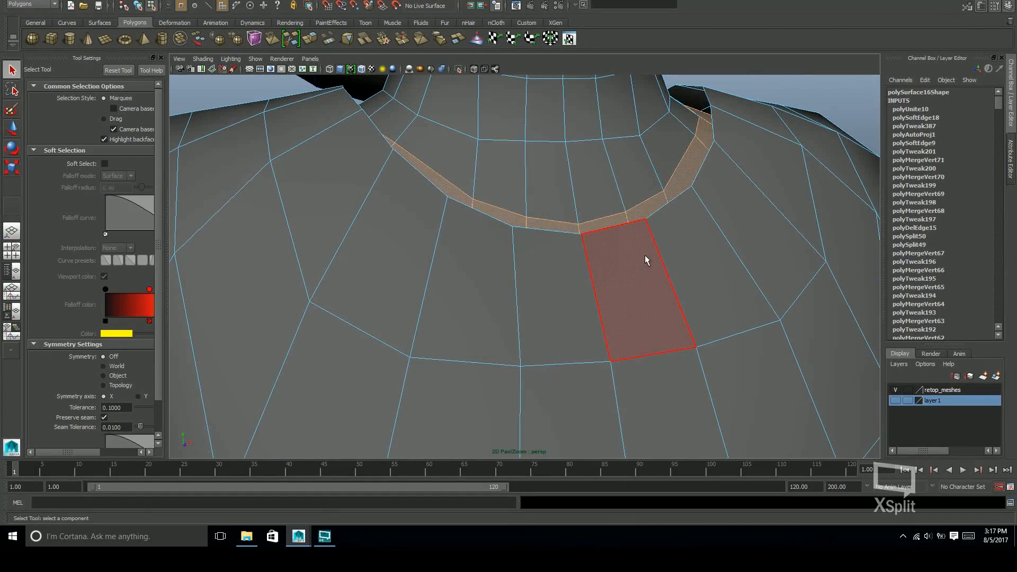
key("Delete")
Bridge the neck's lower border edge to the matching torso neckline edge at the front centre, using a linear path and 0 divisions
left_click_drag(595, 273, 663, 294, "alt")
key("w")
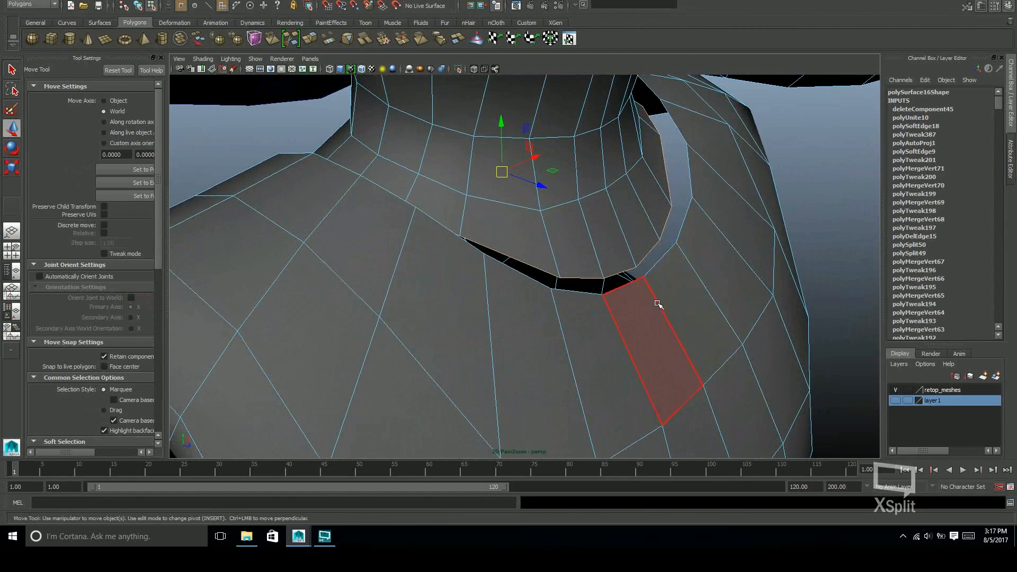
key("F9")
key("q")
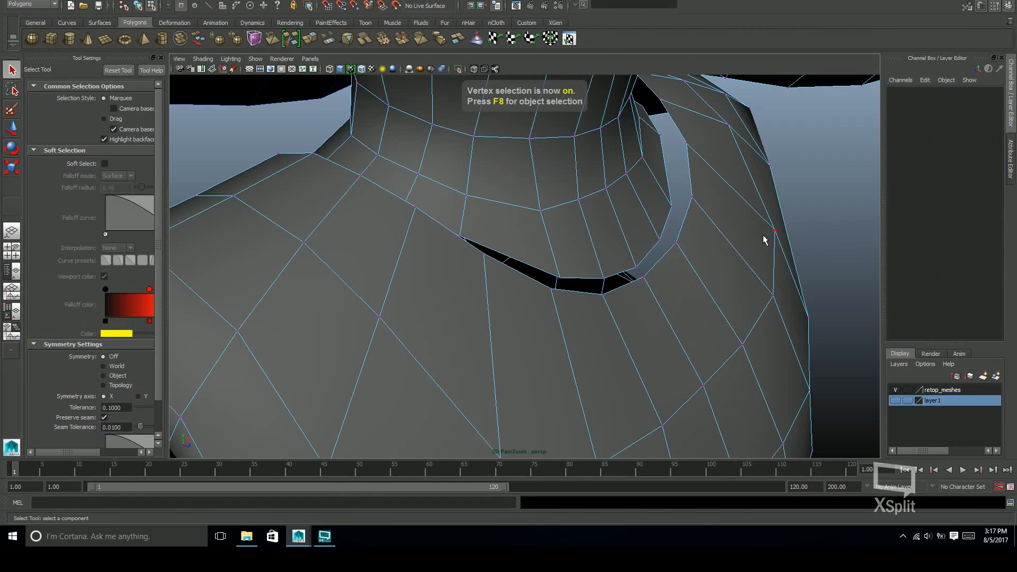
key("F10")
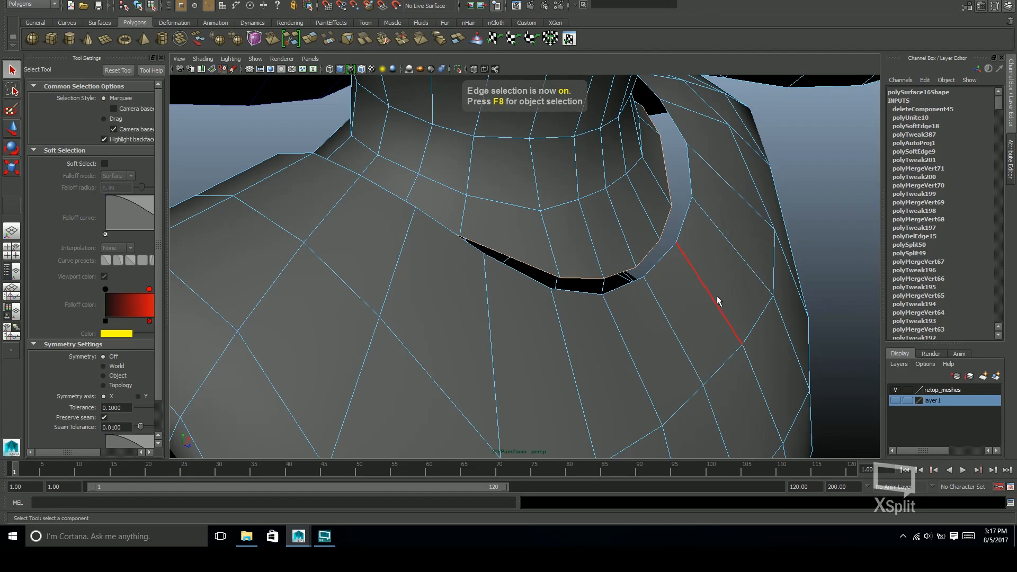
left_click_drag(718, 295, 570, 314, "alt")
right_click_drag(527, 328, 530, 354, "shift")
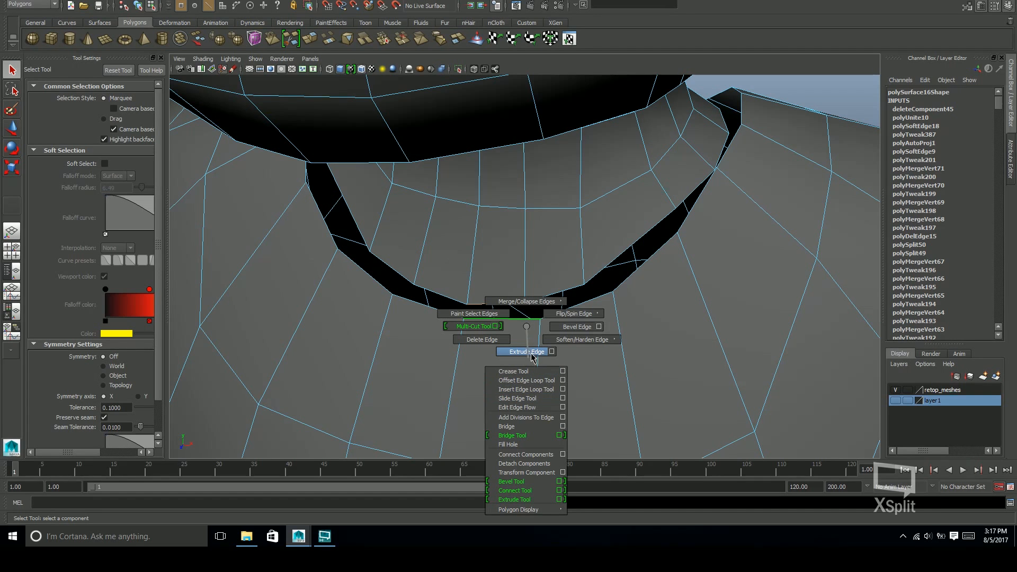
right_click_drag(534, 405, 563, 427, "shift")
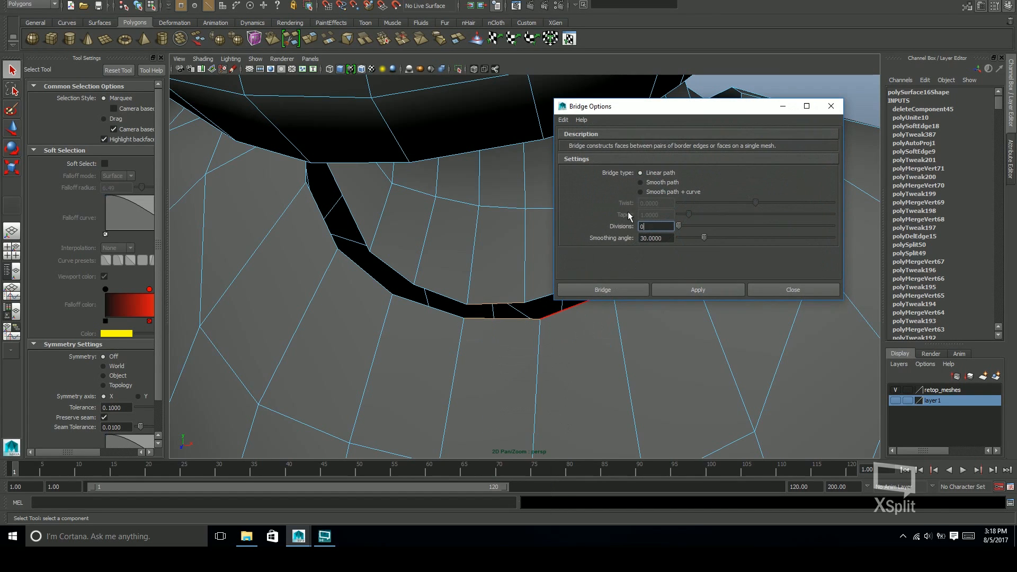
left_click(629, 289)
Bridge three more pairs of neck and torso border edges along the front, working from the centre toward the character's left shoulder
left_click_drag(619, 309, 538, 324, "alt")
left_click(501, 292)
key("q")
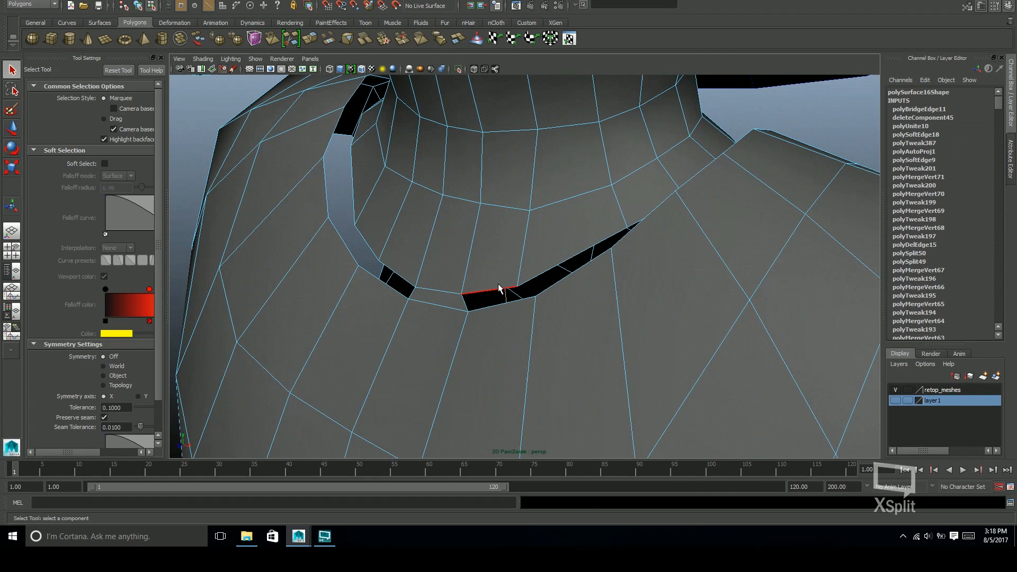
key("g")
left_click(558, 260)
left_click(599, 273, "shift")
key("g")
left_click_drag(690, 284, 694, 233, "alt")
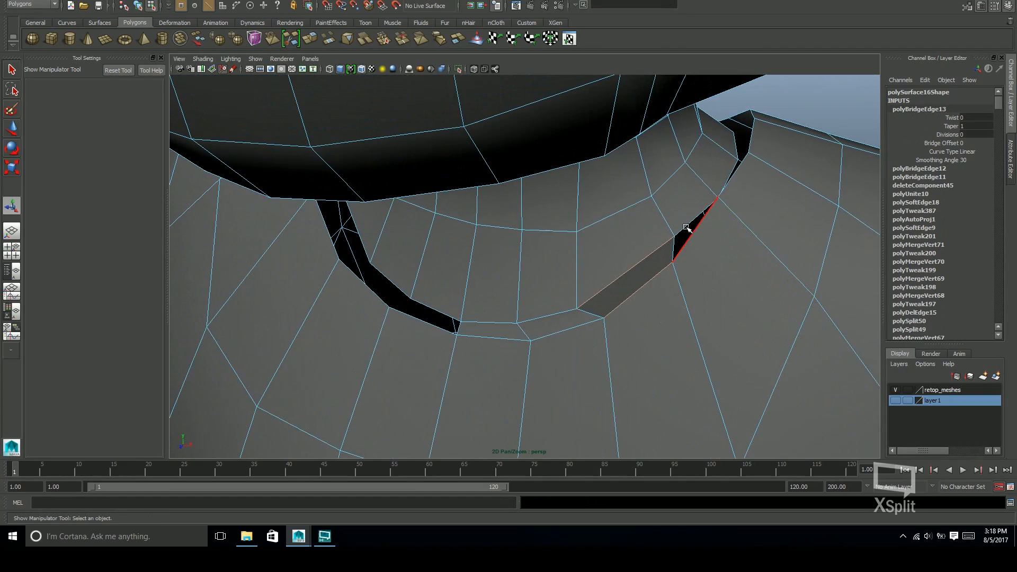
left_click_drag(739, 259, 535, 311, "alt")
key("g")
Return to object selection and isolate the combined head-and-torso mesh in the viewport
right_click_drag(681, 293, 599, 291, "alt")
left_click_drag(599, 291, 756, 275, "alt")
left_click_drag(589, 310, 717, 332, "alt")
middle_click_drag(717, 332, 689, 371, "alt")
right_click_drag(609, 329, 392, 306, "alt")
key("w")
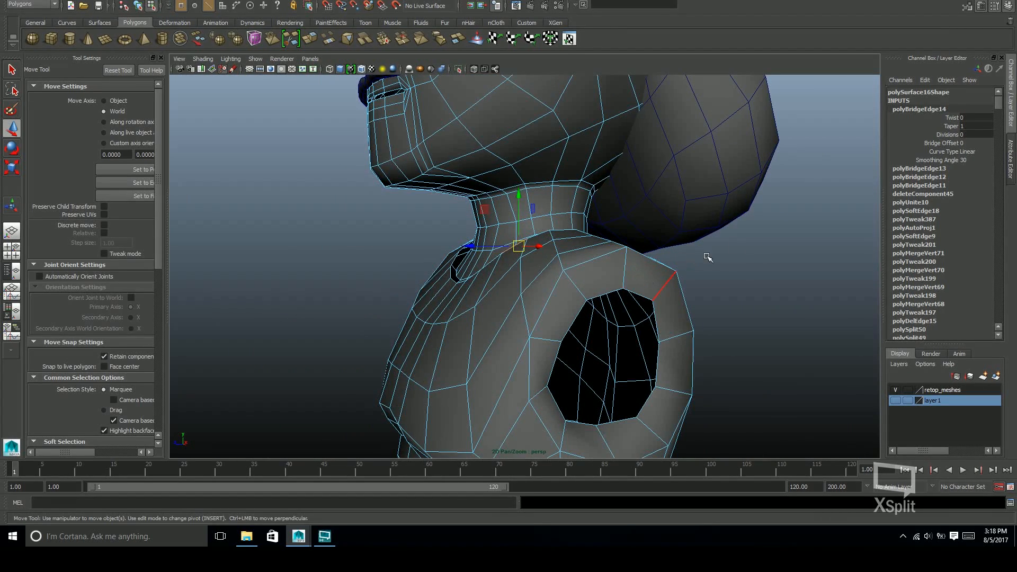
key("F8")
left_click(459, 72)
Bridge the pairs of neck and torso border edges across the gap on top of the character's left shoulder
left_click_drag(702, 271, 604, 289, "alt")
key("q")
right_click_drag(668, 281, 832, 276, "alt")
middle_click_drag(742, 286, 683, 305, "alt")
left_click_drag(683, 305, 635, 296, "alt")
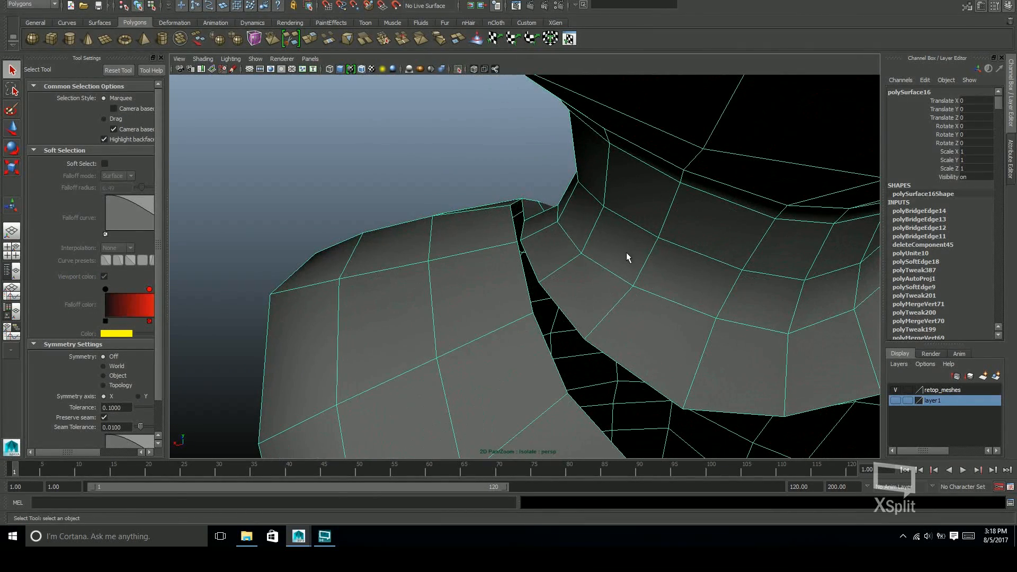
key("F8")
scroll(586, 250, "up", 4)
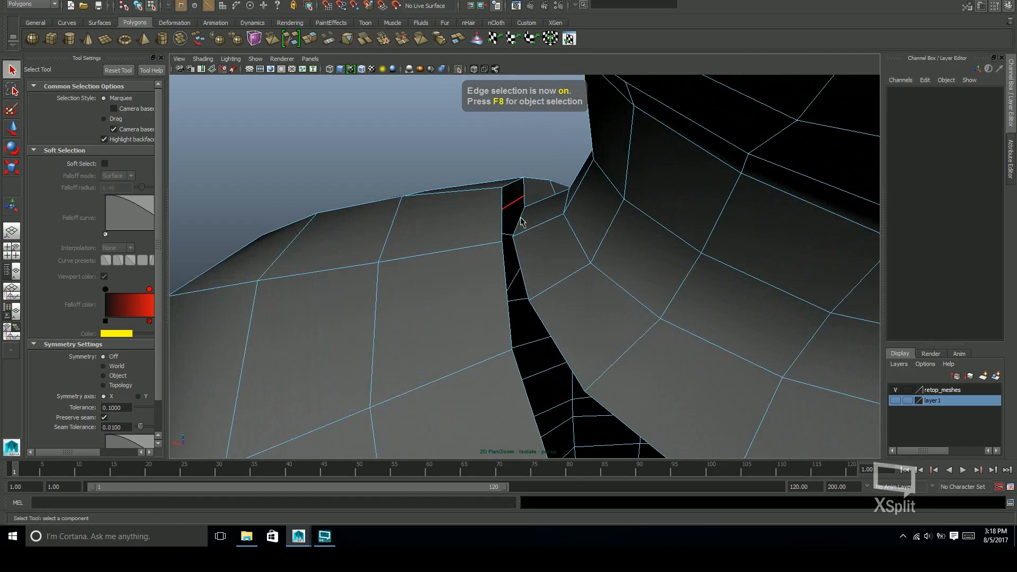
left_click(522, 222)
left_click_drag(508, 192, 490, 217, "alt")
left_click_drag(604, 235, 511, 237, "alt")
key("g")
left_click(510, 261)
key("g")
key("g")
Bridge the next neck border edge to the torso's neckline just behind the character's left shoulder
left_click_drag(556, 282, 444, 249, "alt")
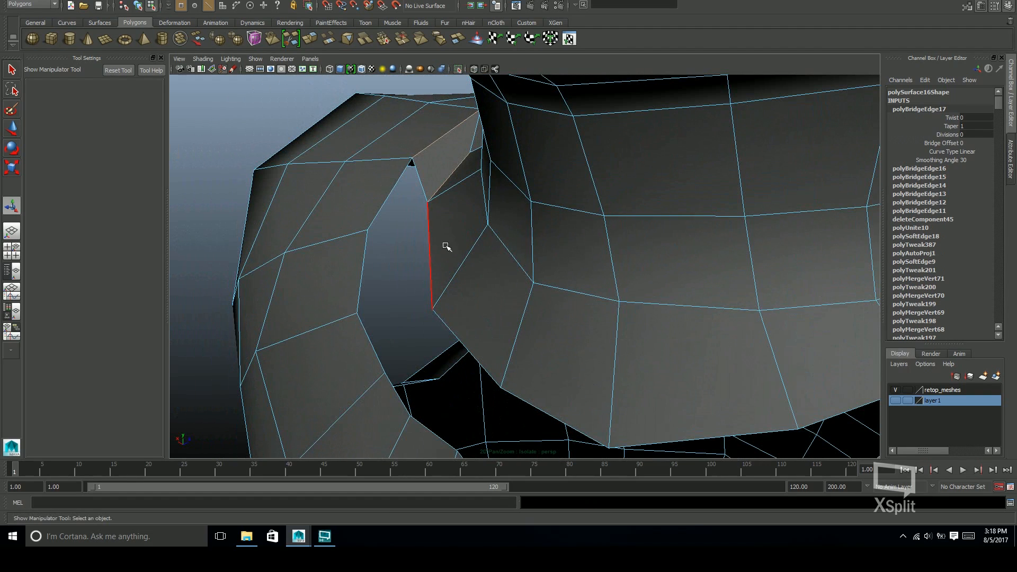
left_click(447, 246)
key("g")
left_click_drag(609, 288, 577, 225, "alt")
key("ctrl+z")
Try bridging three pairs of border edges across the gap at the back of the neck
left_click_drag(726, 289, 626, 230, "alt")
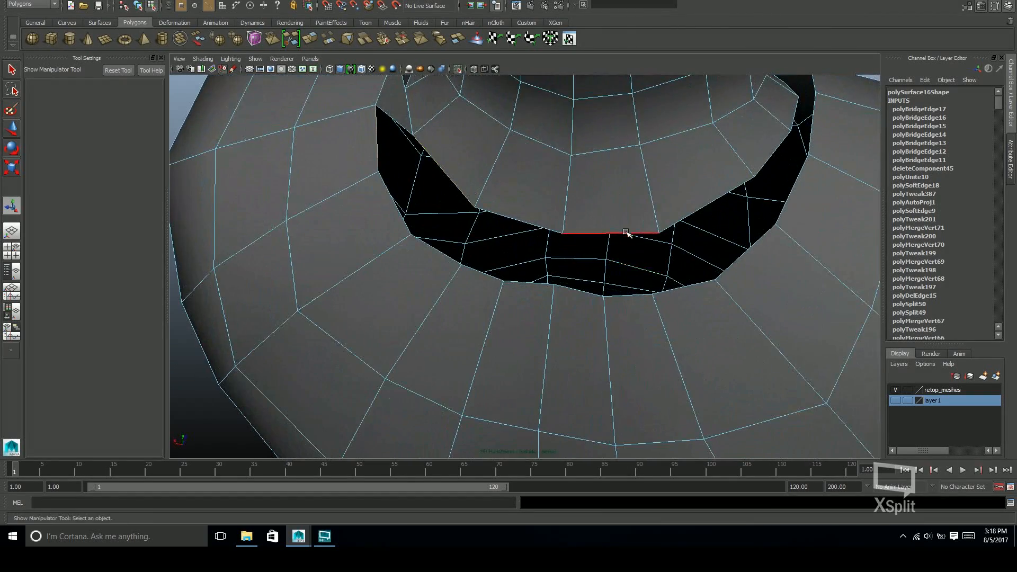
key("g")
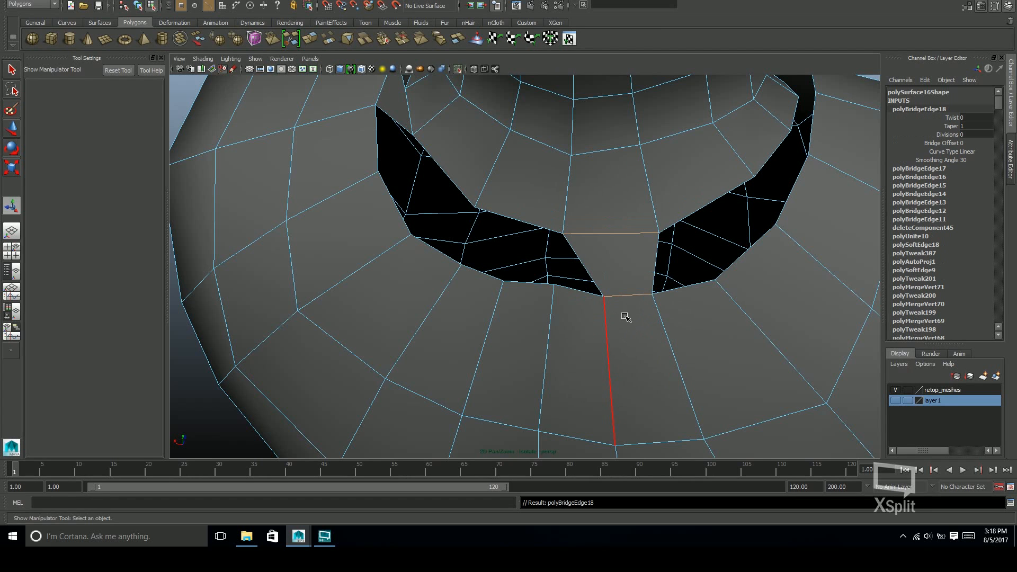
middle_click_drag(533, 245, 566, 248, "alt")
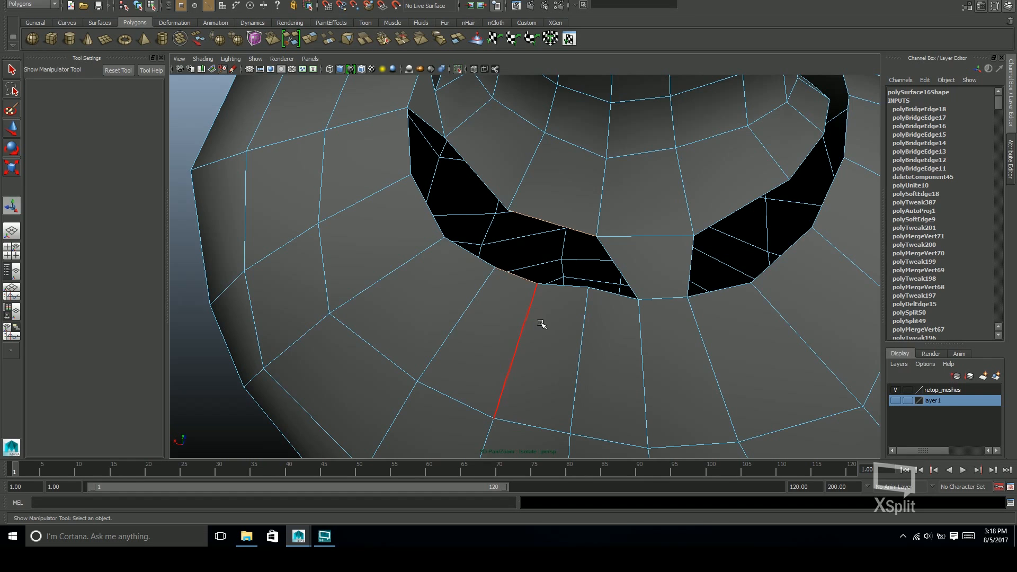
key("g")
left_click_drag(543, 323, 570, 322, "alt")
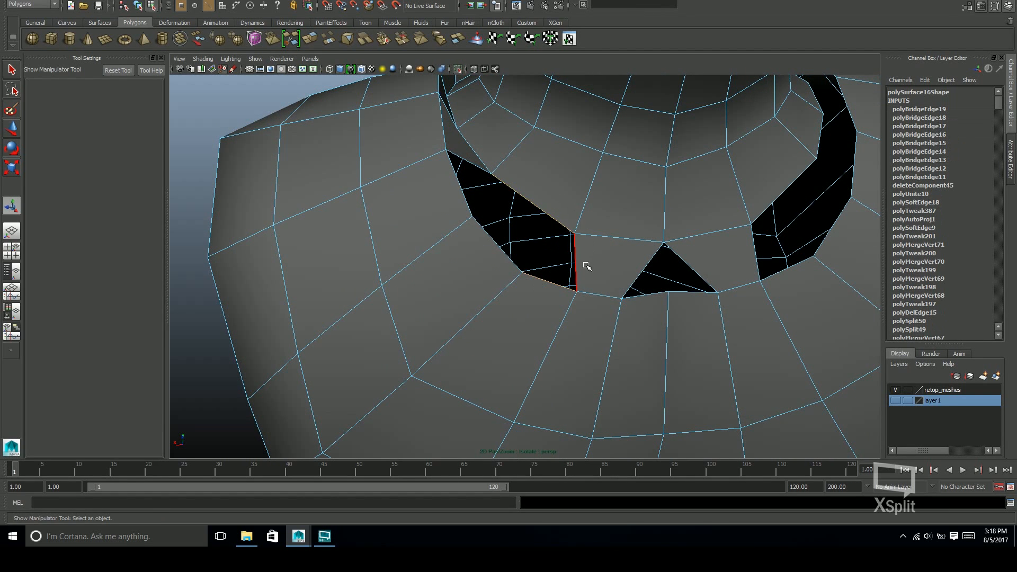
key("g")
left_click_drag(601, 271, 670, 291, "alt")
key("z")
key("z")
key("z")
key("z")
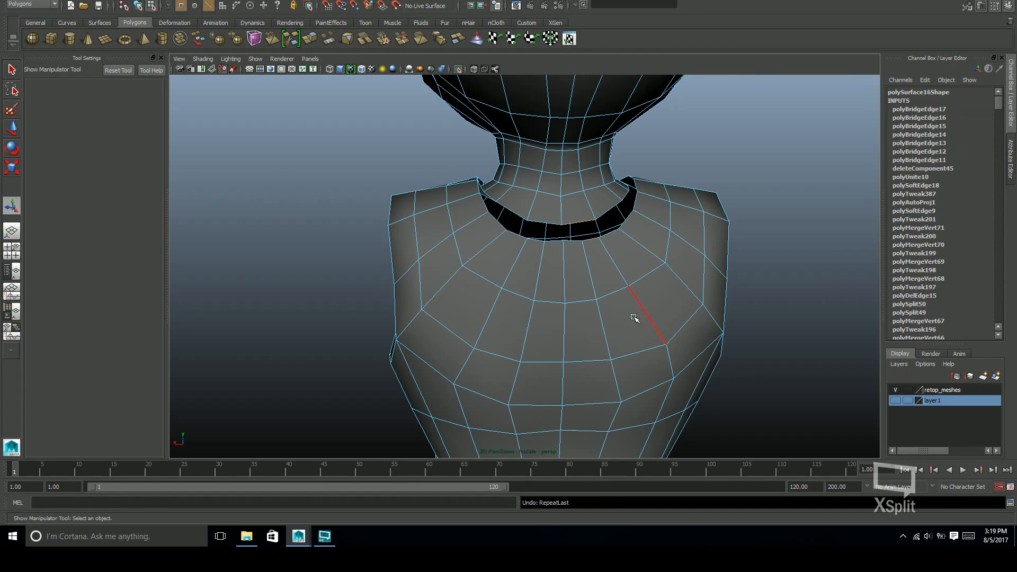
Bridge one edge pair beside the back centre and another nearer the left shoulder, leaving triangular gaps between the bridged faces
scroll(686, 288, "up", 10)
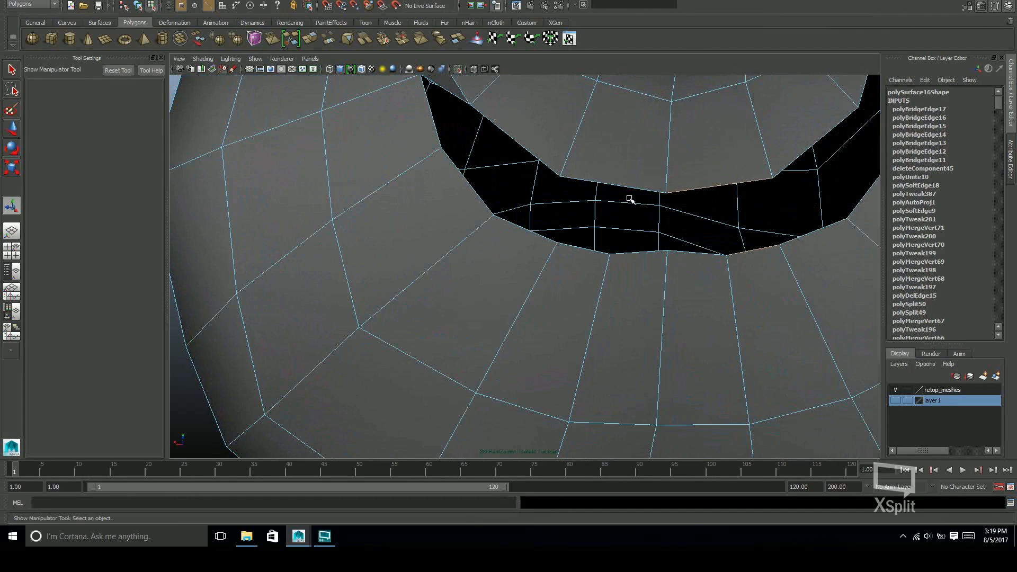
middle_click_drag(637, 299, 643, 328, "alt")
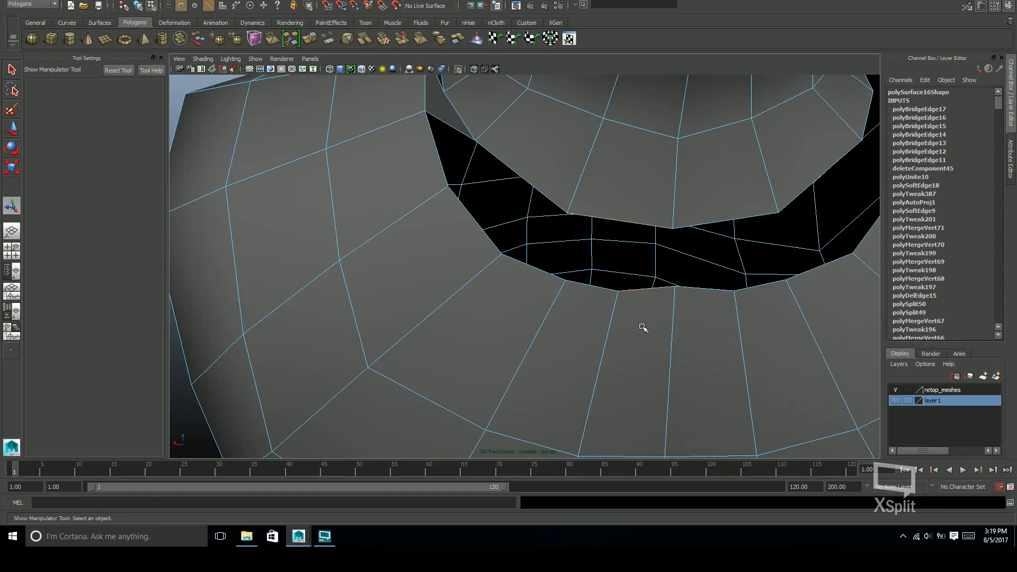
left_click_drag(661, 303, 570, 210, "alt")
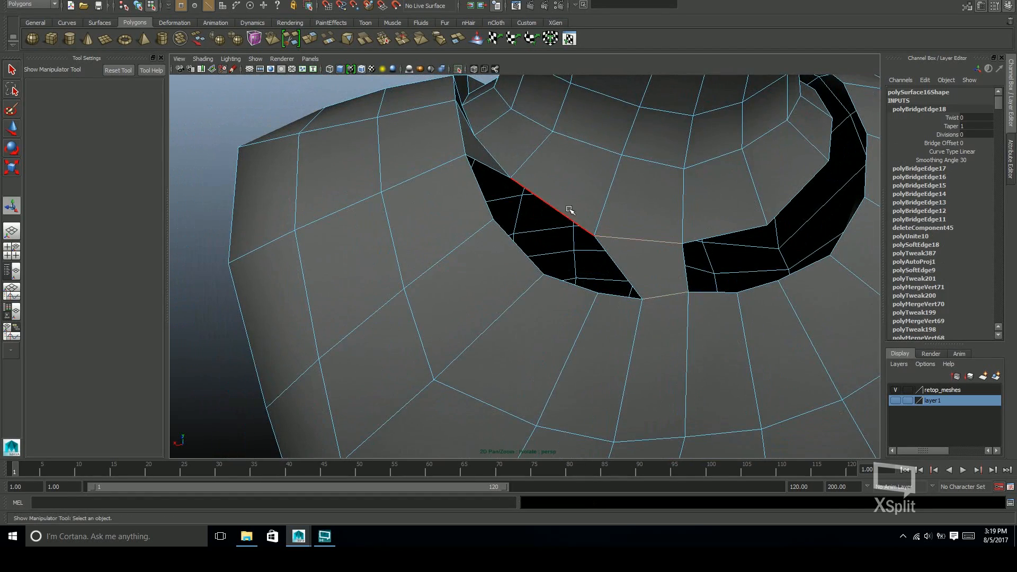
key("g")
left_click_drag(690, 331, 499, 331, "alt")
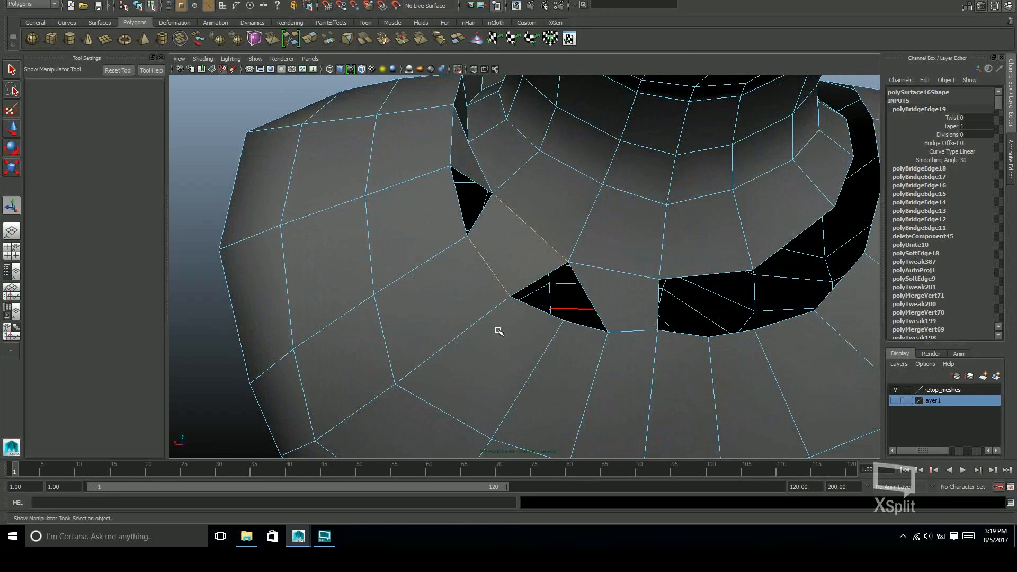
Fill the triangular hole between the two bridged faces at the back of the neck
left_click_drag(661, 320, 657, 297, "alt")
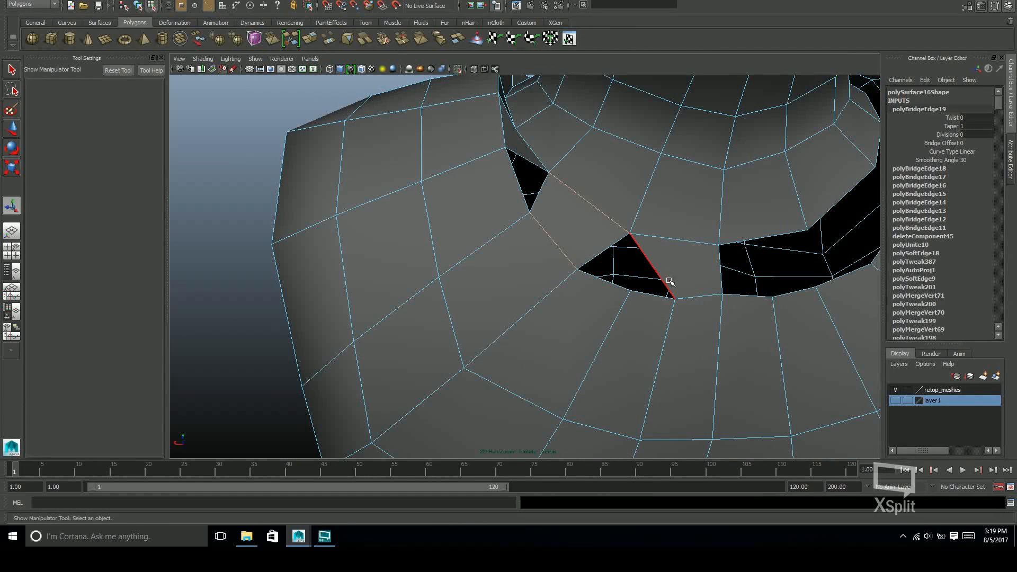
right_click_drag(667, 284, 678, 290, "shift")
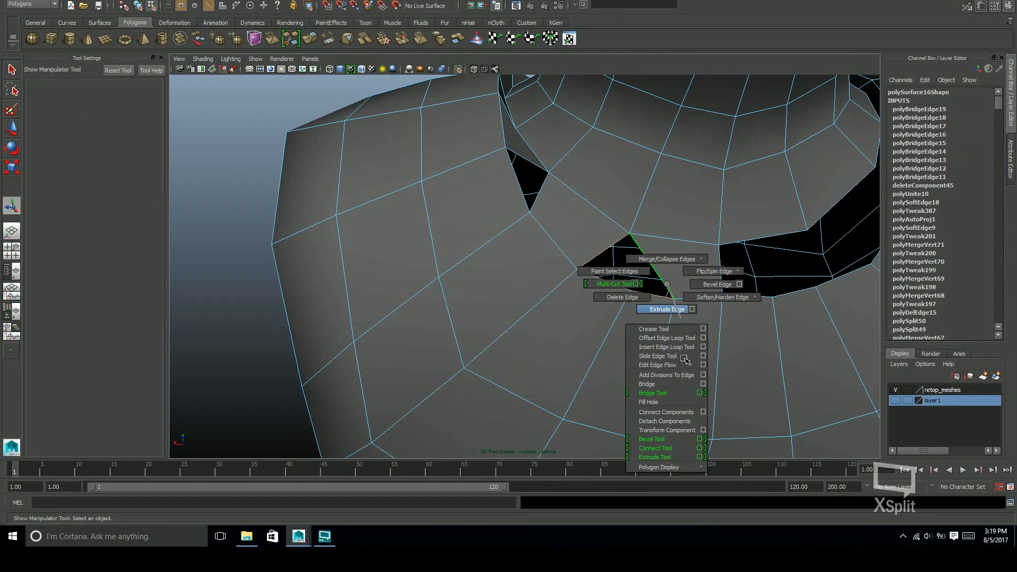
right_click_drag(672, 398, 662, 402, "shift")
Move the neck-border vertices on the back seam down close to the torso's neckline
left_click_drag(662, 370, 544, 228, "alt")
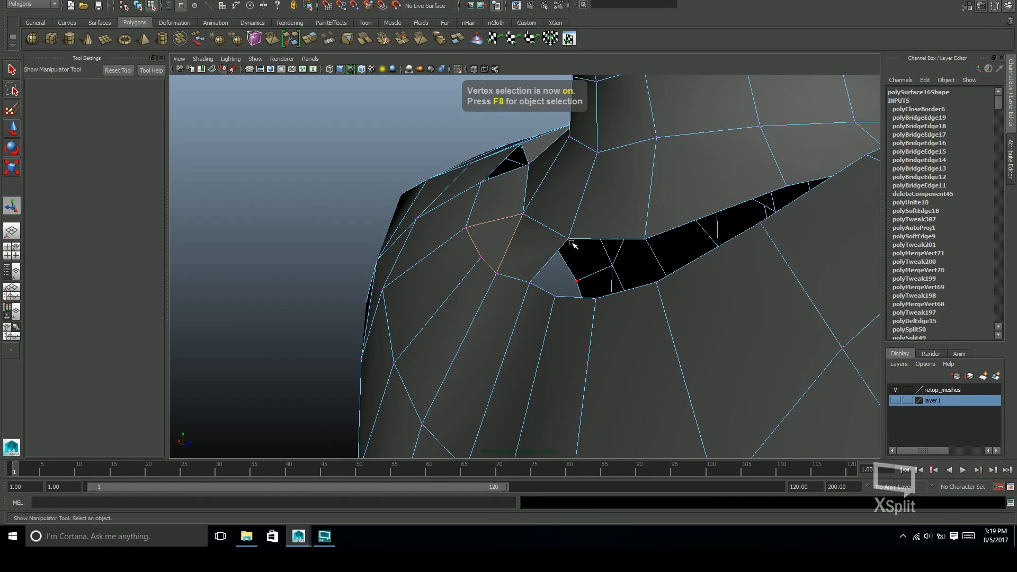
key("w")
left_click_drag(593, 228, 535, 192, "alt")
left_click_drag(480, 233, 636, 345, "alt")
key("q")
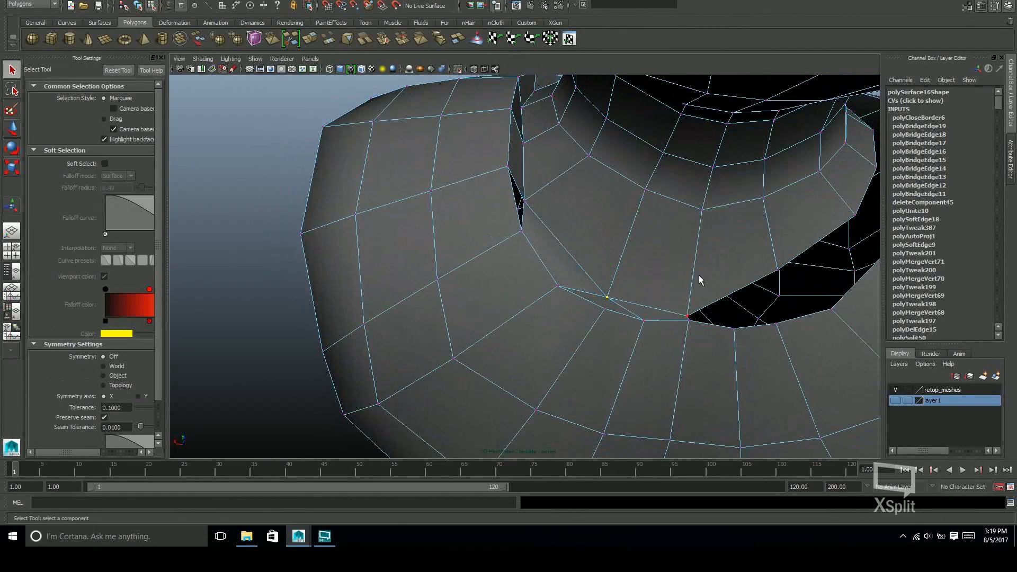
Recut the bridged and filled faces on the back seam with new edges and delete the surplus edges
right_click_drag(642, 289, 630, 218, "shift")
right_click_drag(623, 265, 601, 286)
left_click(623, 254)
left_click(682, 329)
key("g")
left_click_drag(683, 329, 619, 276, "alt")
right_click(619, 276, "shift")
key("F8")
left_click(674, 296)
Fill the remaining triangular hole in the seam just behind the character's left shoulder
left_click_drag(675, 295, 599, 289, "alt")
right_click_drag(600, 288, 552, 279, "alt")
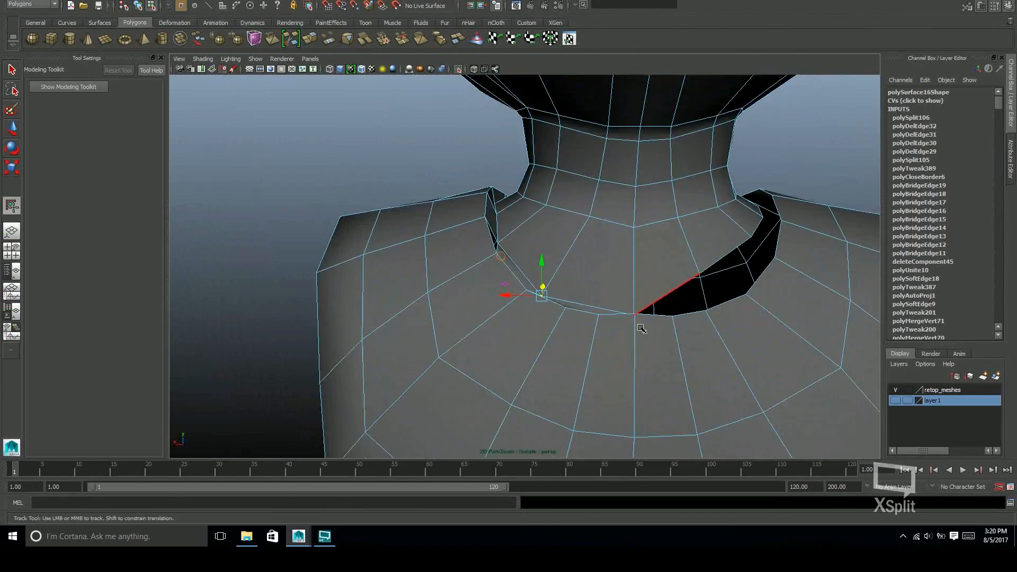
key("F10")
left_click_drag(783, 269, 559, 252, "alt")
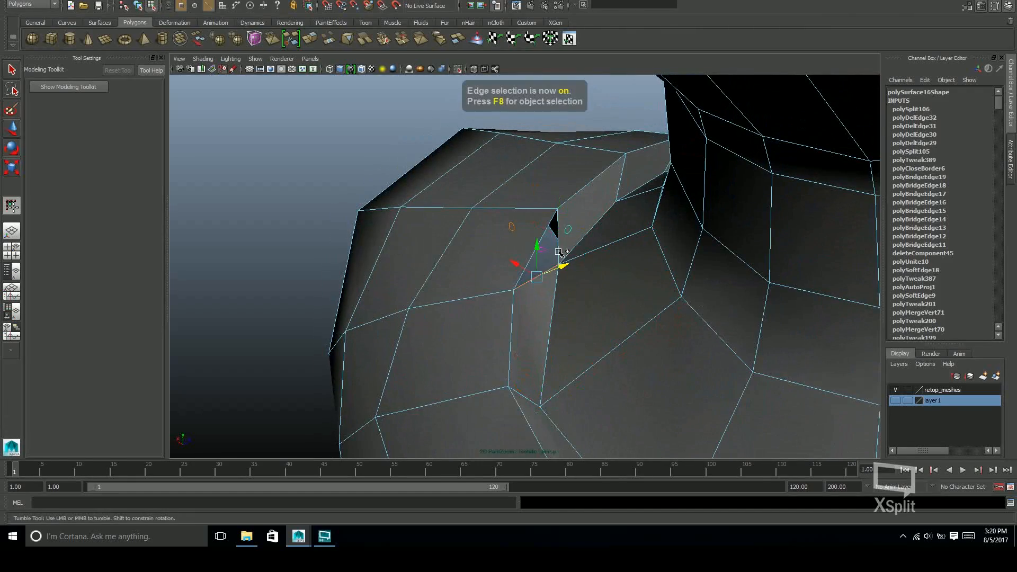
left_click_drag(559, 317, 652, 295, "alt")
Reposition the neck-border vertices along the front seam to even out the narrow bridged strip
key("F9")
left_click(586, 273)
right_click_drag(651, 295, 674, 284, "alt")
left_click_drag(674, 284, 447, 311, "alt")
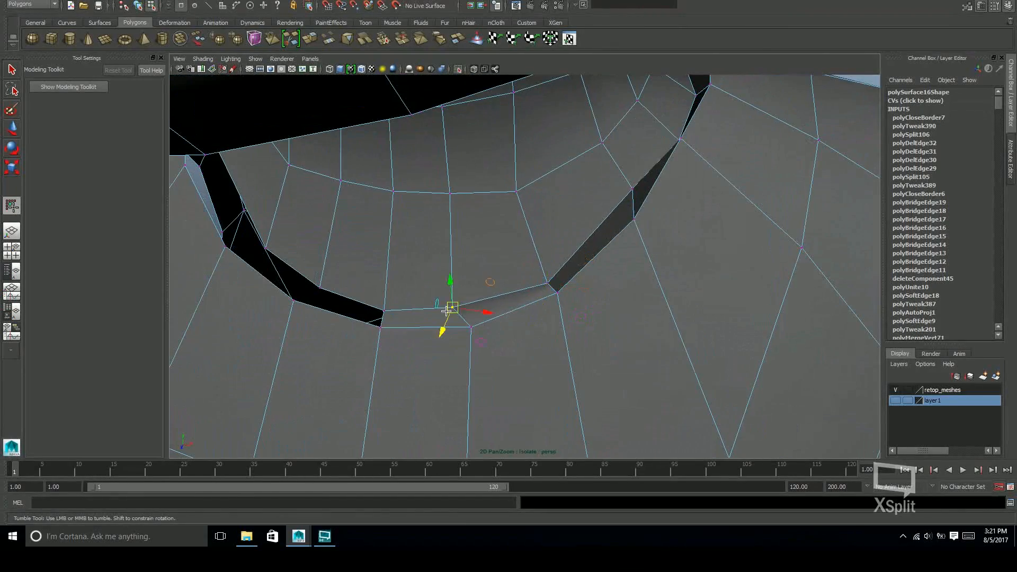
left_click_drag(559, 307, 641, 176, "alt")
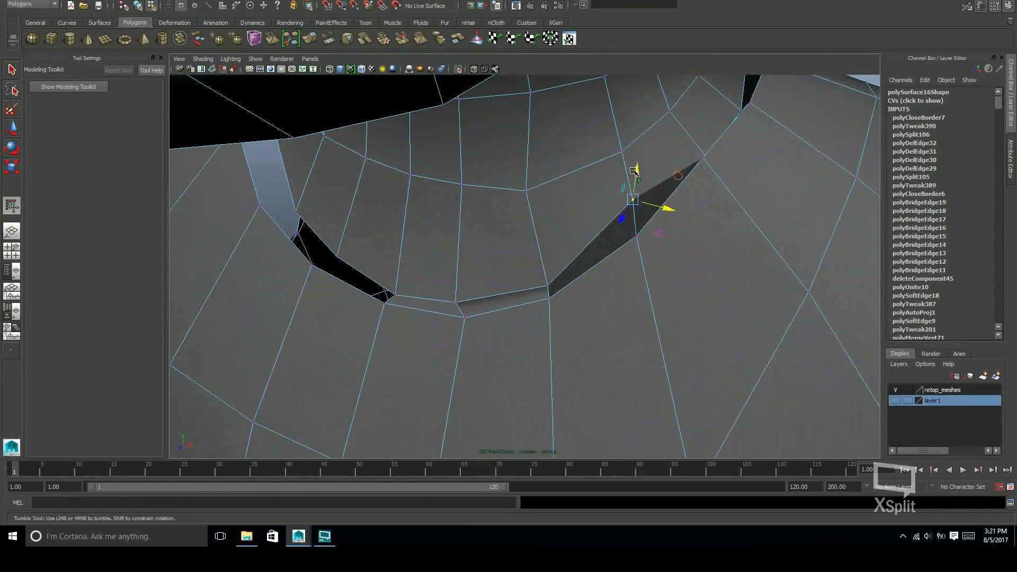
Reposition the neck-seam vertices around the character's left shoulder to smooth the bridged faces
left_click_drag(669, 238, 594, 310, "alt")
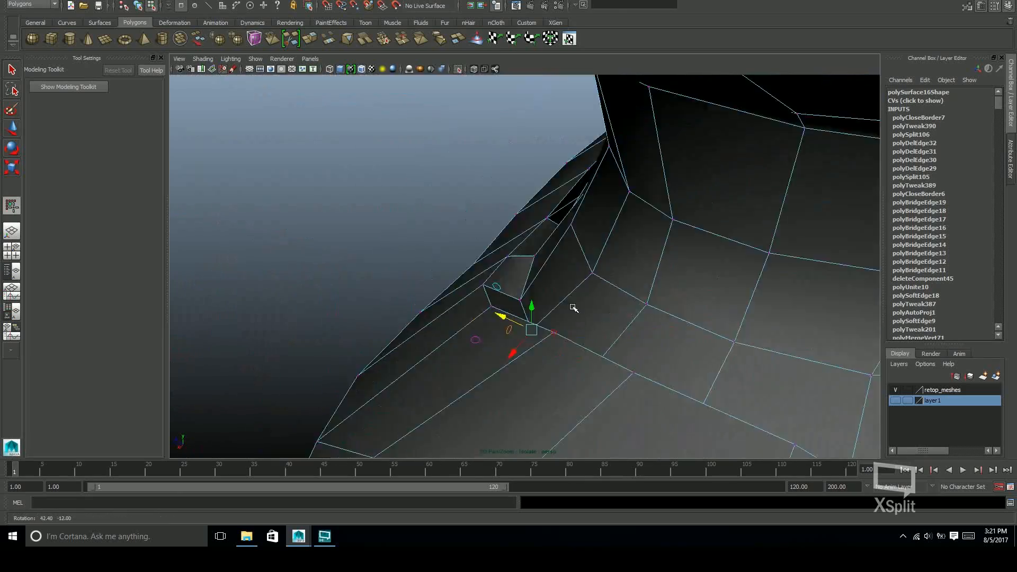
left_click_drag(502, 319, 477, 284, "alt")
middle_click_drag(477, 283, 592, 281, "alt")
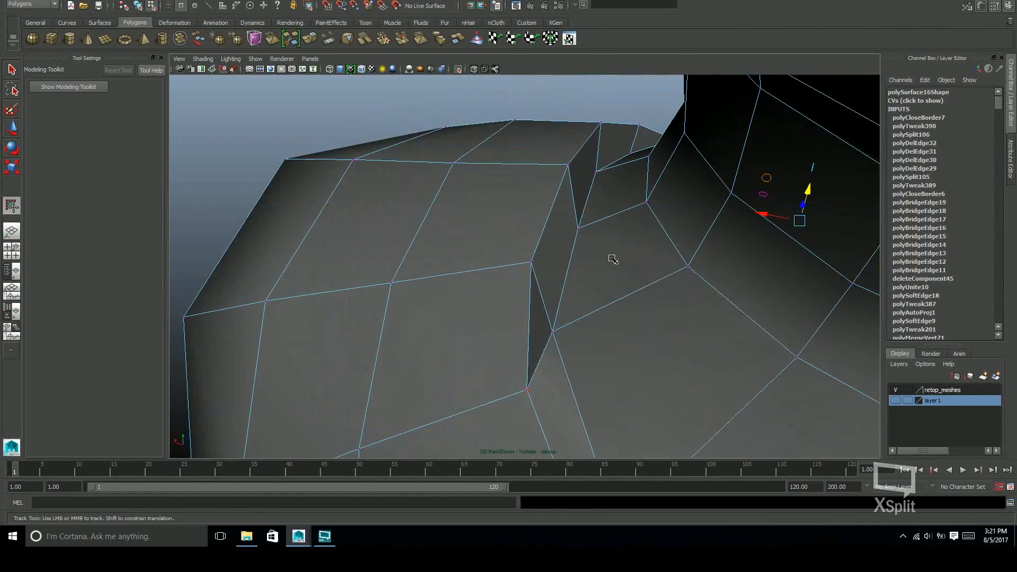
left_click_drag(545, 221, 534, 250, "alt")
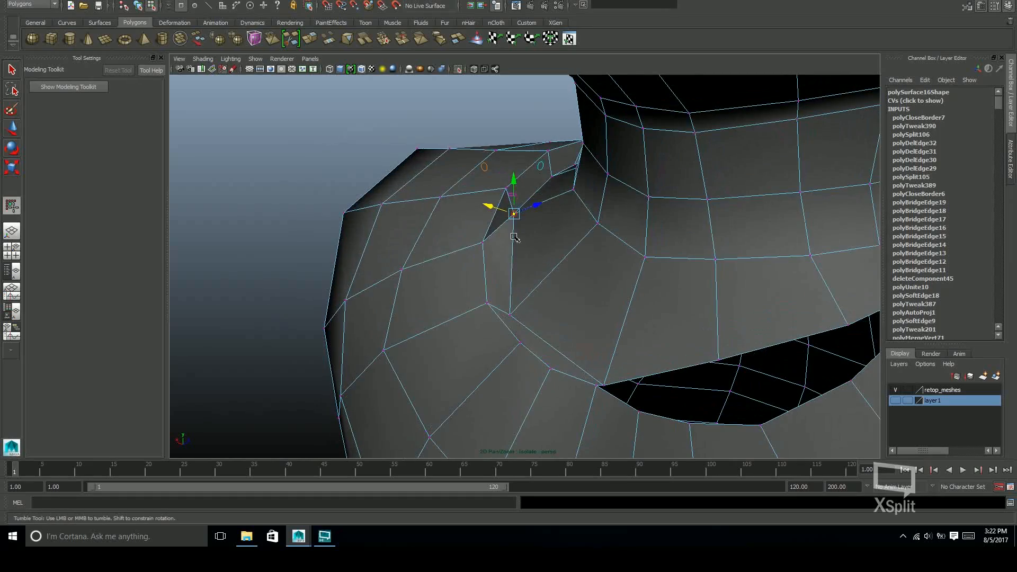
Delete the edge joining the torso and neck borders across the seam just behind the left shoulder
left_click_drag(539, 294, 508, 293, "alt")
left_click_drag(595, 297, 558, 269, "alt")
scroll(557, 269, "up", 4)
left_click_drag(624, 242, 667, 272)
left_click_drag(668, 272, 653, 316, "alt")
scroll(653, 316, "down", 4)
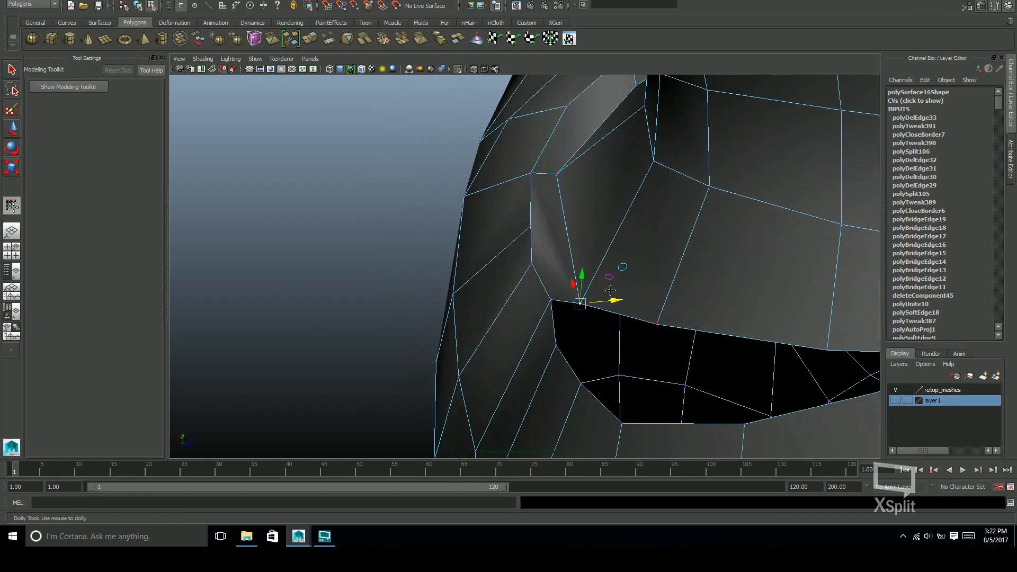
Cut new edges from the torso neckline vertex behind the shoulder through the neck-border vertex to the next neckline vertex
key("F8")
left_click_drag(607, 293, 590, 302, "alt")
right_click_drag(525, 298, 524, 297, "shift")
left_click_drag(608, 359, 579, 298, "alt")
right_click_drag(579, 298, 549, 295, "shift")
key("F8")
left_click(464, 218)
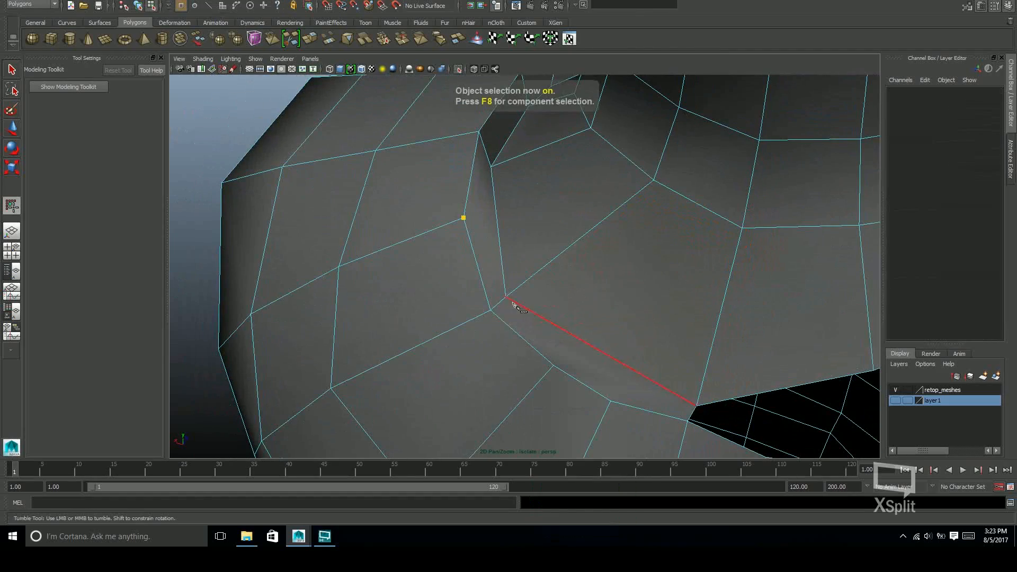
left_click(507, 298)
left_click(554, 365)
right_click(562, 365)
Try deleting an edge next to the new cut on the back neck seam
key("q")
left_click_drag(567, 367, 585, 312, "alt")
left_click(479, 350)
key("ctrl+Delete")
key("ctrl+z")
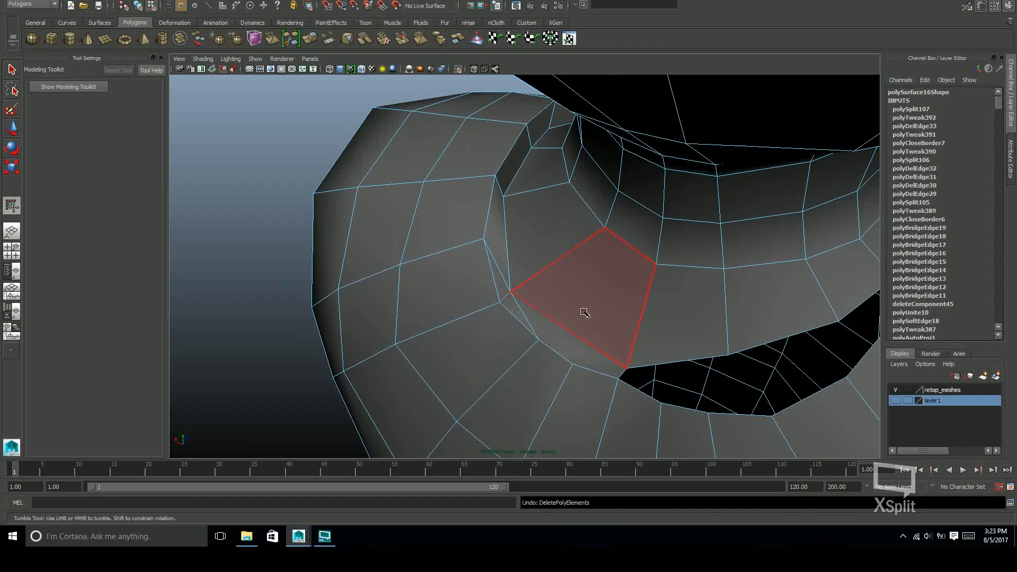
key("ctrl+z")
left_click_drag(822, 219, 734, 374, "alt")
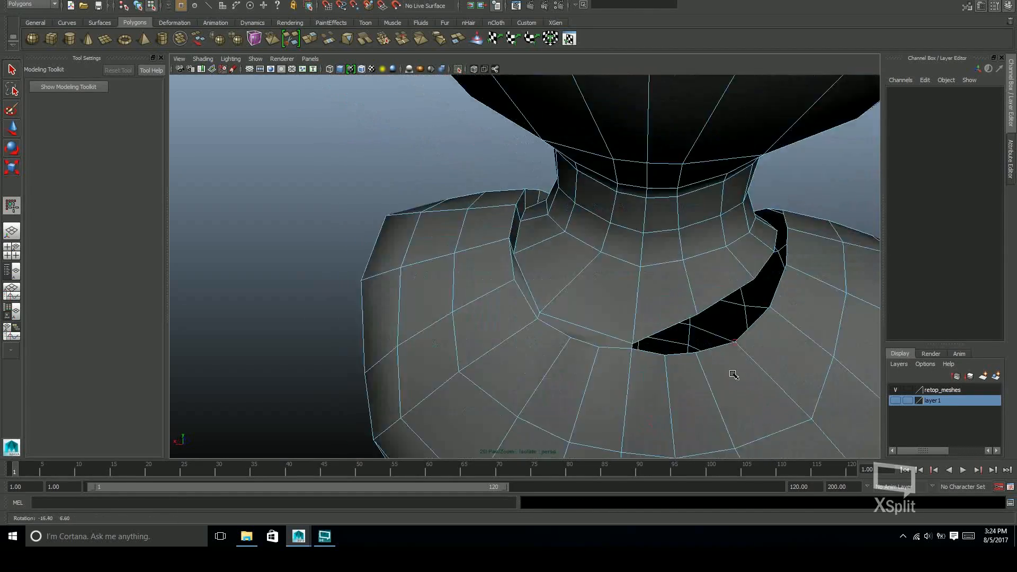
Cut a new edge from the torso neckline vertex behind the left shoulder across the seam to the neck-border vertex
scroll(635, 348, "up", 3)
key("F8")
right_click_drag(638, 297, 589, 296, "shift")
left_click(504, 309)
left_click(647, 312)
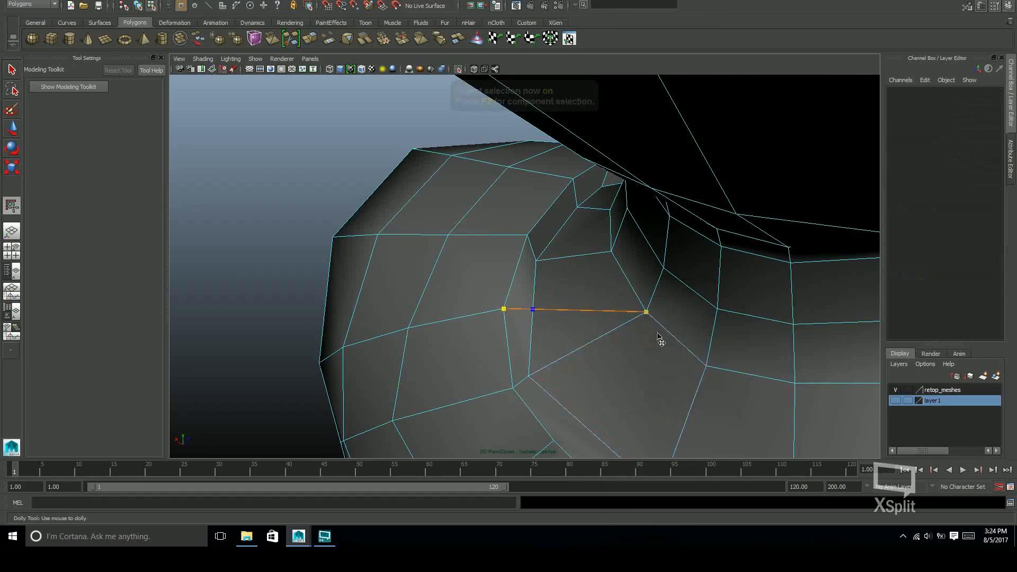
middle_click_drag(660, 341, 671, 270, "alt")
left_click(563, 374)
right_click(564, 373)
Cut another edge across the bridged neck-seam faces, closer to the centre of the back
left_click(670, 421)
middle_click_drag(665, 341, 667, 301, "alt")
left_click(604, 370)
left_click(720, 250)
right_click(721, 252)
Delete the leftover diagonal edge between the new cuts on the back neck seam
left_click_drag(722, 252, 644, 352, "alt")
left_click_drag(644, 352, 689, 276)
left_click_drag(619, 260, 609, 335)
key("F10")
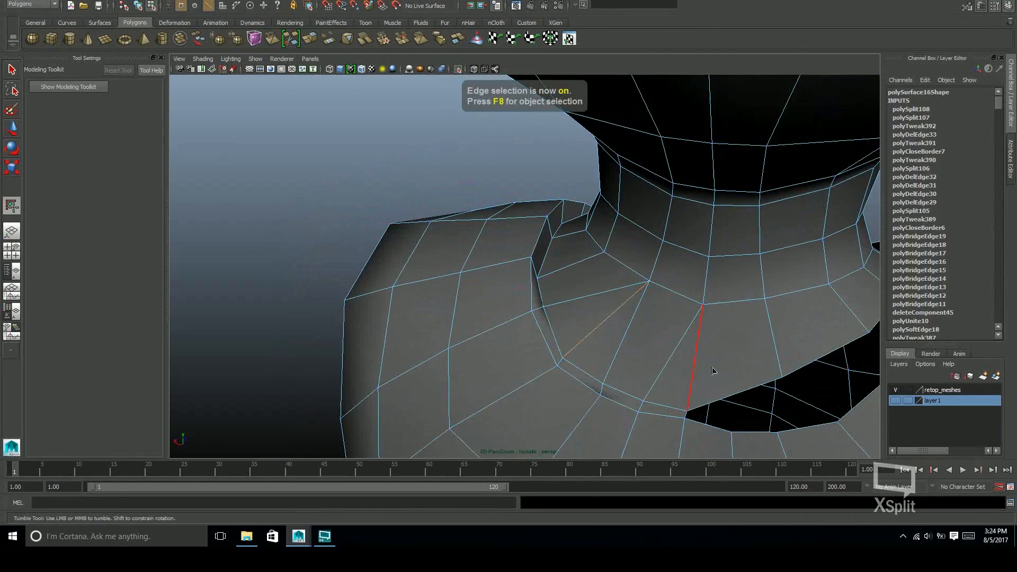
left_click_drag(716, 361, 626, 317, "alt")
Reposition the neck-seam vertices at the top of the left shoulder to smooth the surface between neck and torso
key("F8")
key("F9")
key("w")
left_click(627, 312)
left_click_drag(674, 348, 684, 348)
left_click_drag(683, 348, 738, 368, "alt")
left_click_drag(631, 276, 635, 281)
left_click_drag(641, 289, 650, 233, "alt")
left_click(693, 334)
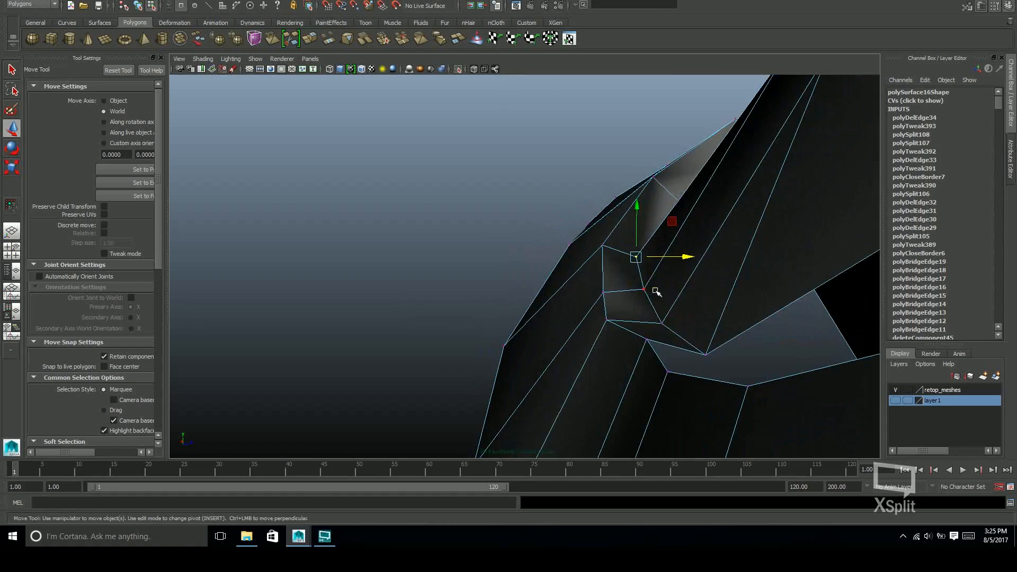
left_click_drag(712, 314, 744, 294, "alt")
left_click_drag(640, 227, 687, 318, "alt")
middle_click_drag(686, 318, 708, 219, "alt")
left_click_drag(708, 219, 686, 336, "alt")
key("q")
key("F8")
right_click_drag(675, 298, 642, 300, "shift")
left_click(687, 273)
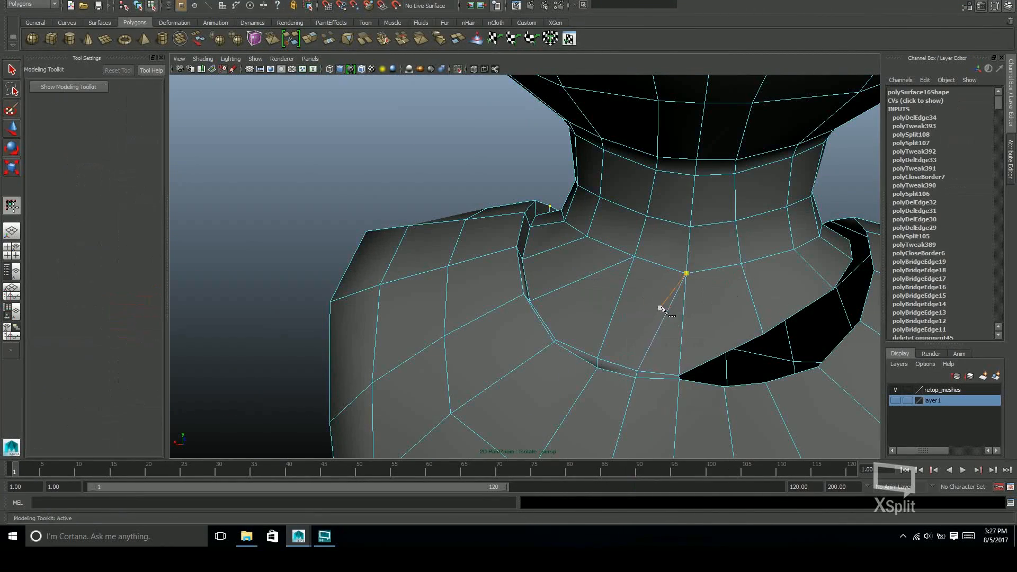
key("F8")
Insert an edge loop through the band of faces between the neck base and the torso neckline
right_click_drag(684, 298, 638, 314, "shift")
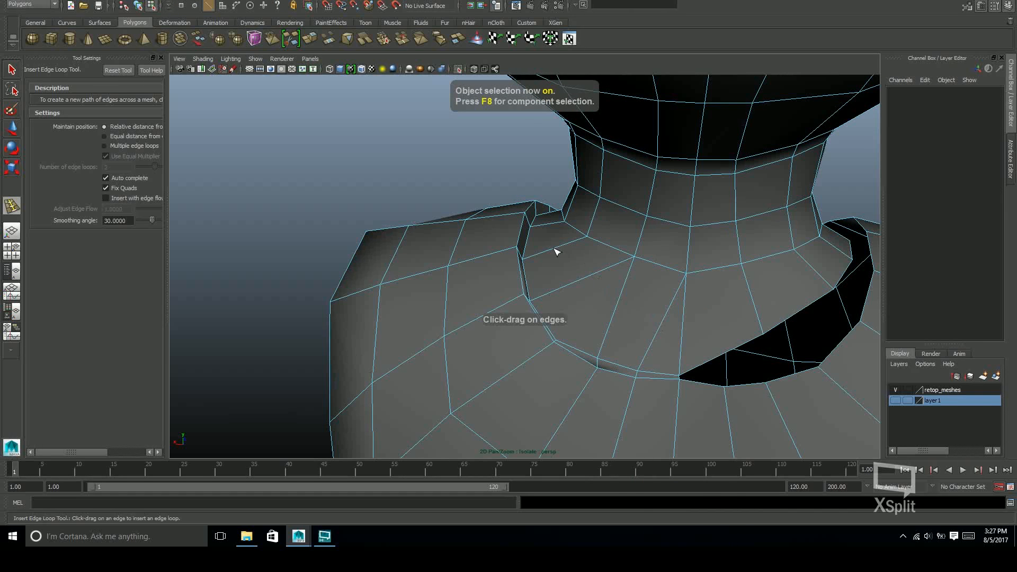
left_click_drag(555, 252, 558, 267)
left_click_drag(620, 308, 550, 324, "alt")
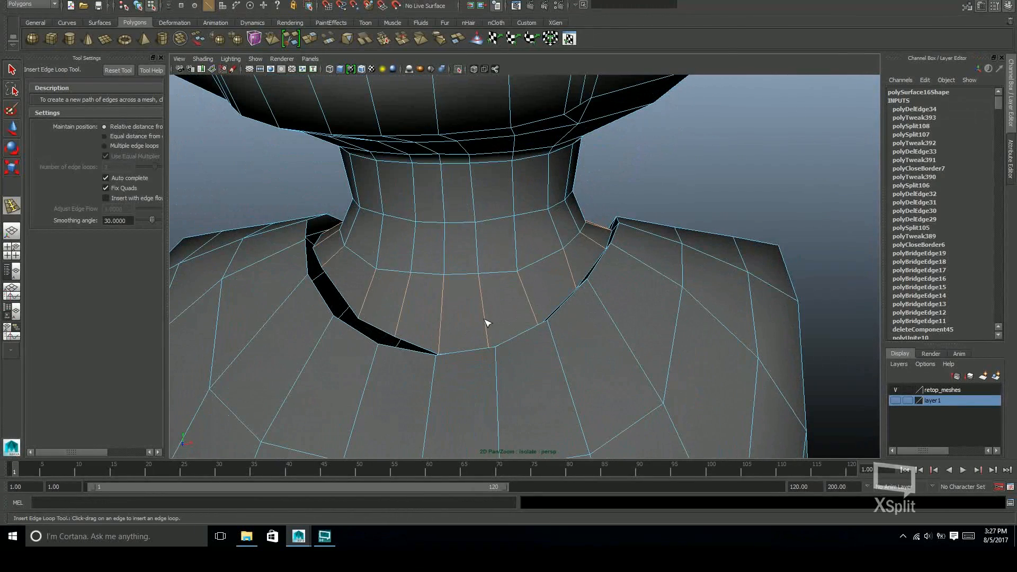
Delete the surplus edges around the new loop on the back neck seam
left_click_drag(655, 307, 626, 291, "alt")
key("w")
left_click(582, 239)
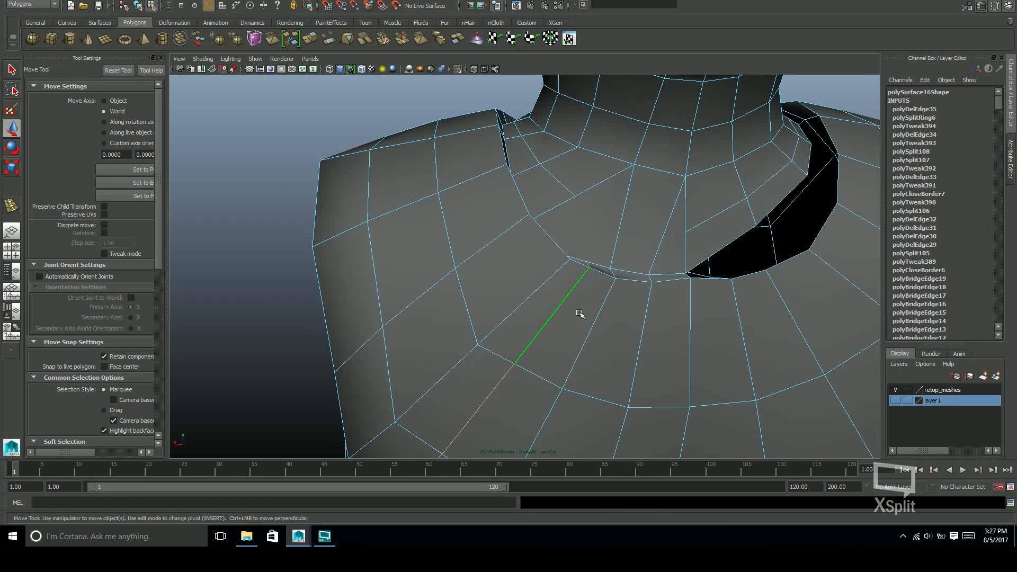
left_click_drag(687, 271, 642, 261, "alt")
right_click_drag(642, 261, 607, 262, "shift")
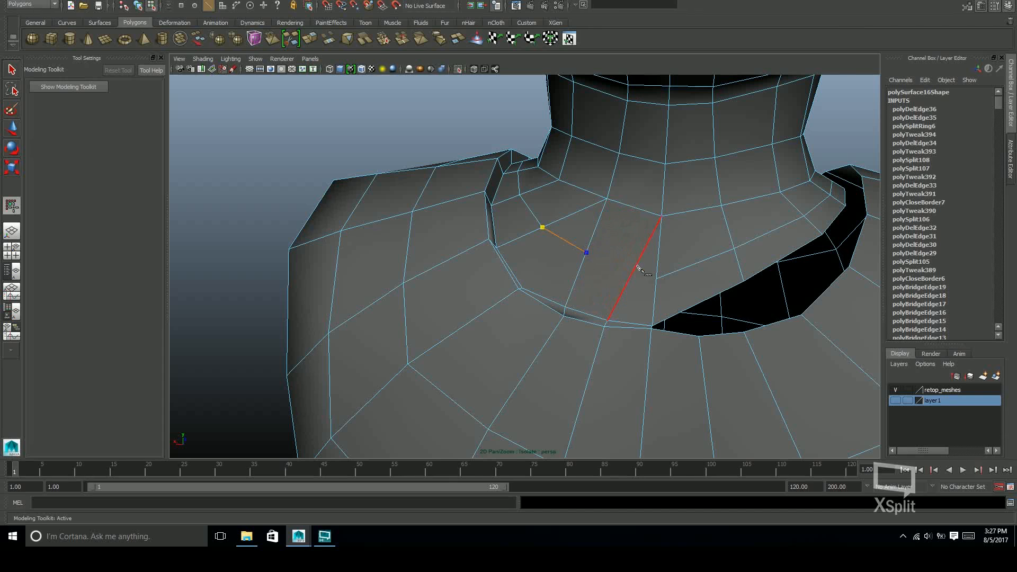
Cut an edge across the back seam faces to continue the new loop through the neck-seam band
left_click_drag(687, 300, 588, 360, "alt")
left_click(643, 301)
right_click(643, 301)
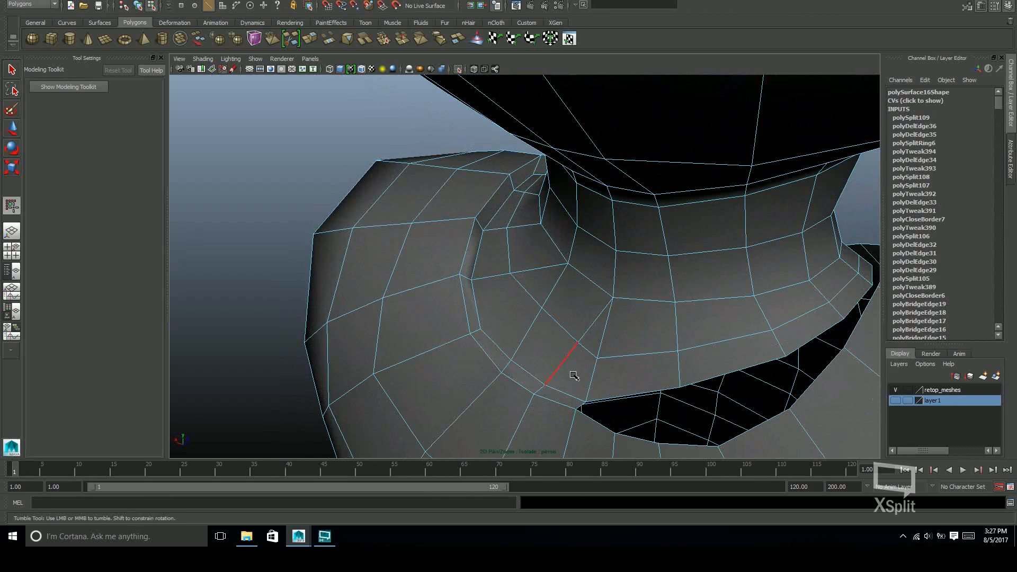
Merge vertices on the neck seam and adjust the points around the new cut behind the left shoulder
left_click_drag(562, 316, 506, 269)
right_click_drag(516, 277, 516, 231, "shift")
left_click_drag(551, 276, 700, 273, "alt")
left_click_drag(522, 284, 530, 285)
left_click_drag(625, 297, 551, 291, "alt")
left_click(672, 290)
mouse_move(646, 291)
left_mouse_down()
mouse_move(638, 290)
mouse_move(654, 294)
left_mouse_up()
left_click(692, 302)
left_click_drag(656, 310, 561, 266)
Even out the vertex spacing along the new edge loop around the left side of the neck
left_click_drag(645, 335, 638, 254, "alt")
left_click(638, 255)
left_click(590, 238)
left_click(544, 240)
left_click(522, 229)
left_click_drag(705, 260, 515, 275, "alt")
left_click(505, 311)
key("q")
left_click_drag(531, 341, 626, 278, "alt")
left_click(513, 256)
left_click(585, 351)
left_click_drag(609, 347, 662, 320, "alt")
key("F8")
key("q")
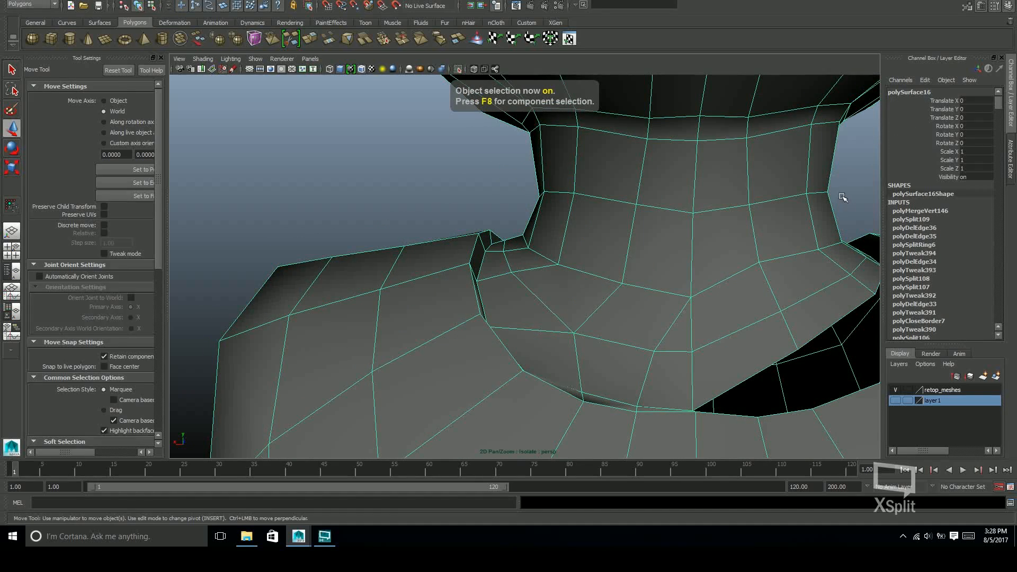
Examine the rebuilt neck seam on the head-and-torso mesh from the front, sides and back
left_click(856, 214)
right_click_drag(856, 214, 549, 352, "alt")
left_click_drag(550, 352, 869, 320, "alt")
middle_click_drag(713, 359, 789, 390, "alt")
left_click_drag(790, 390, 580, 324, "alt")
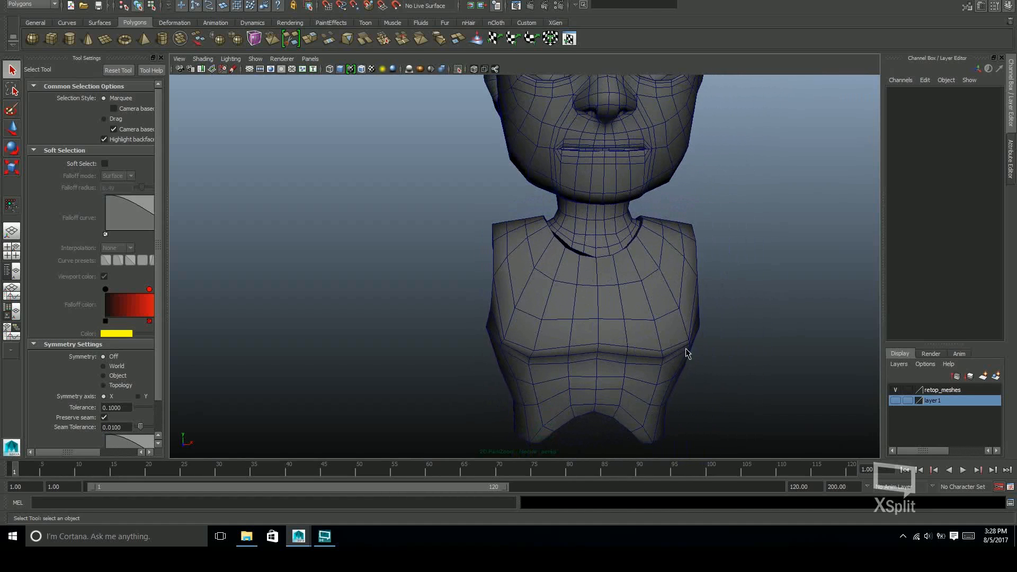
middle_click_drag(690, 236, 697, 297, "alt")
right_click_drag(697, 297, 688, 308, "alt")
middle_click_drag(688, 308, 708, 315, "alt")
left_click_drag(708, 316, 609, 302, "alt")
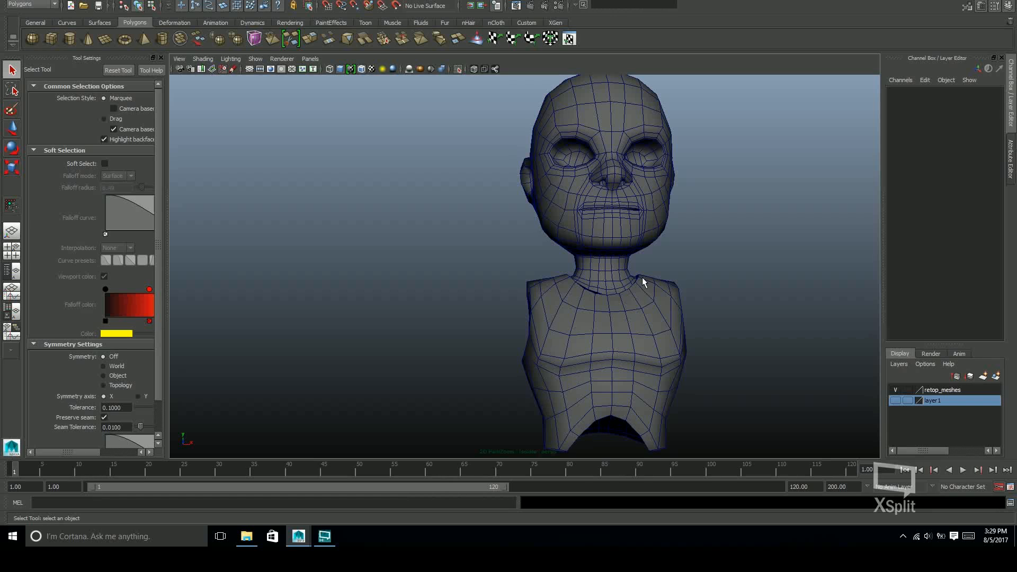
left_click_drag(691, 304, 529, 351, "alt")
right_click_drag(529, 351, 800, 292, "alt")
middle_click_drag(742, 327, 724, 331, "alt")
left_click_drag(724, 332, 636, 335, "alt")
middle_click_drag(636, 335, 644, 303, "alt")
right_click_drag(644, 303, 729, 323, "alt")
left_click_drag(729, 322, 644, 371, "alt")
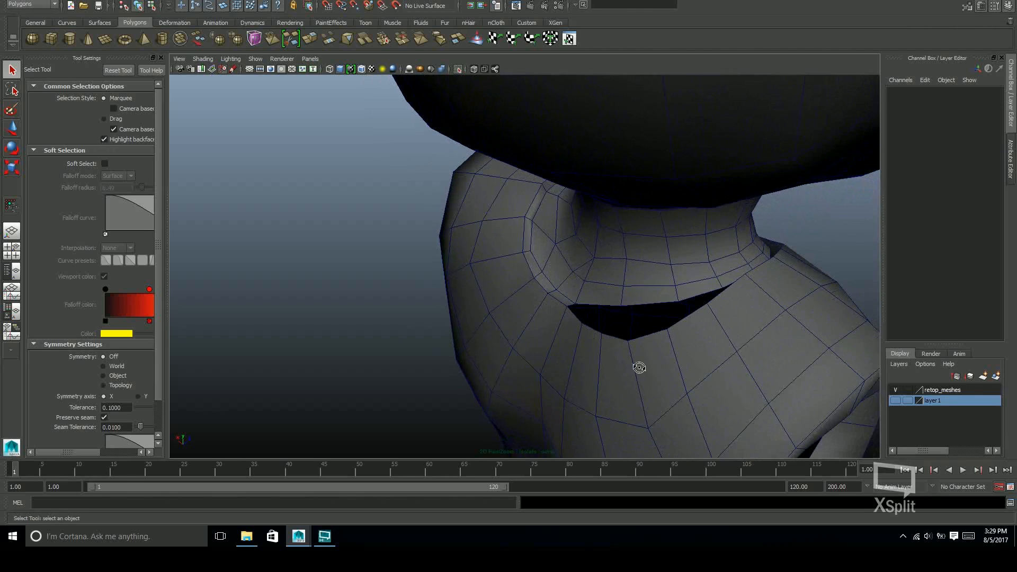
middle_click_drag(672, 371, 703, 363, "alt")
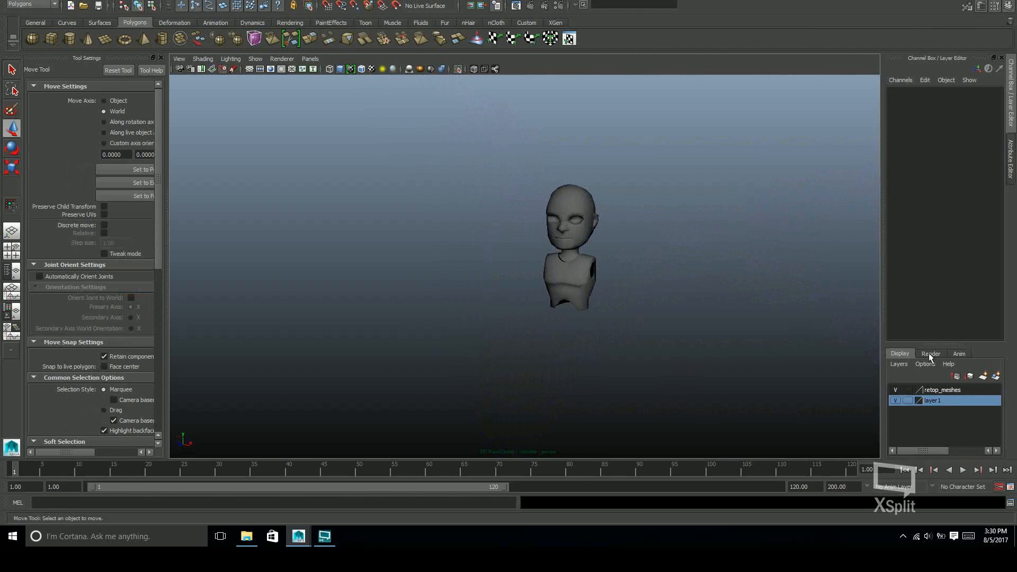
Show layer1 and turn off the isolated view to display the sculpted body with the retopologized mesh
left_click(895, 400)
key("ctrl+1")
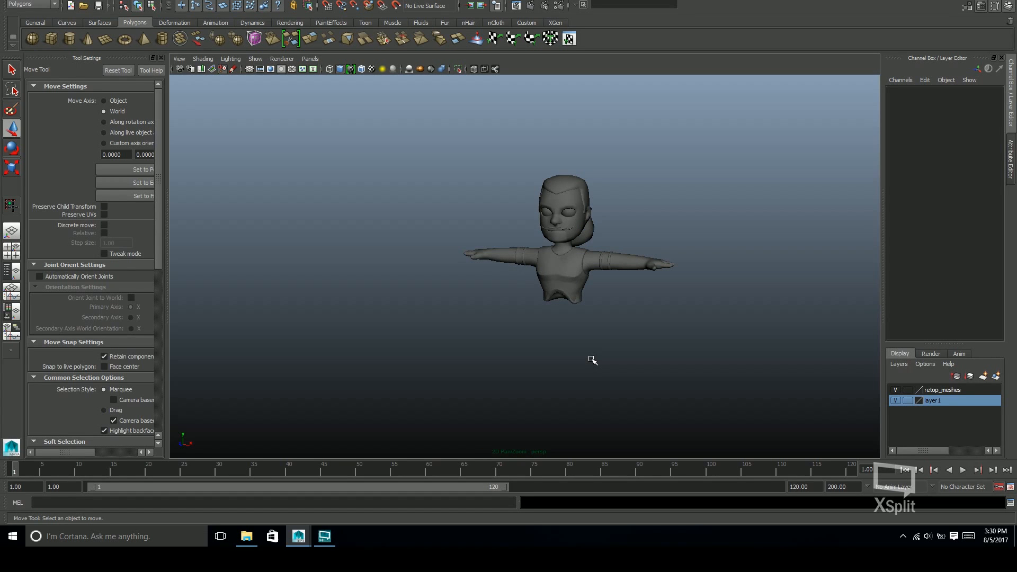
middle_click_drag(613, 309, 618, 253, "alt")
left_click_drag(617, 254, 664, 279, "alt")
right_click_drag(663, 278, 899, 273, "alt")
middle_click_drag(801, 253, 673, 317, "alt")
right_click_drag(673, 317, 806, 290, "alt")
middle_click_drag(805, 290, 764, 360, "alt")
right_click_drag(764, 360, 712, 335, "alt")
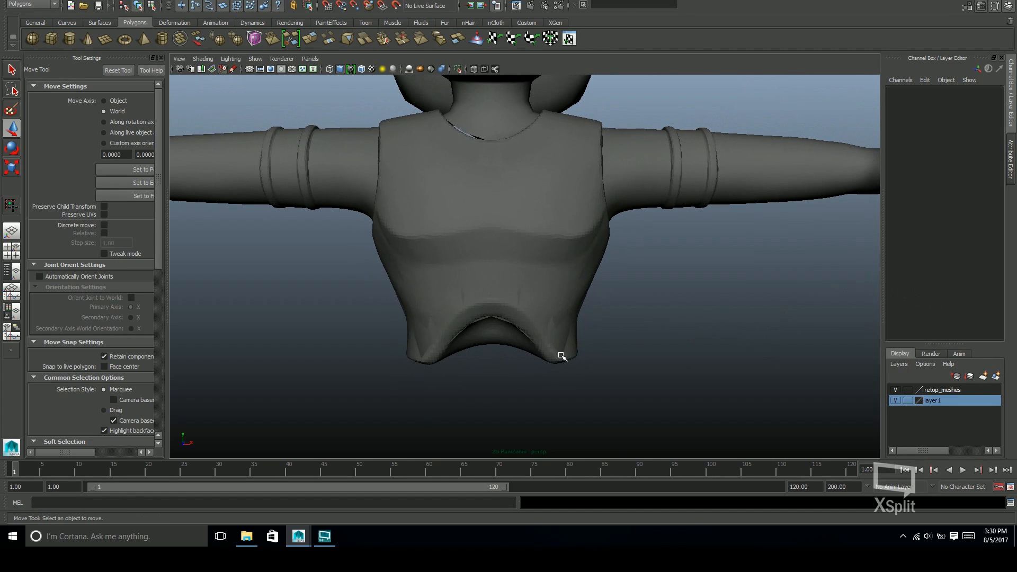
Select the sculpted shirt mesh and remove it from view
left_click(563, 359)
left_click(553, 359)
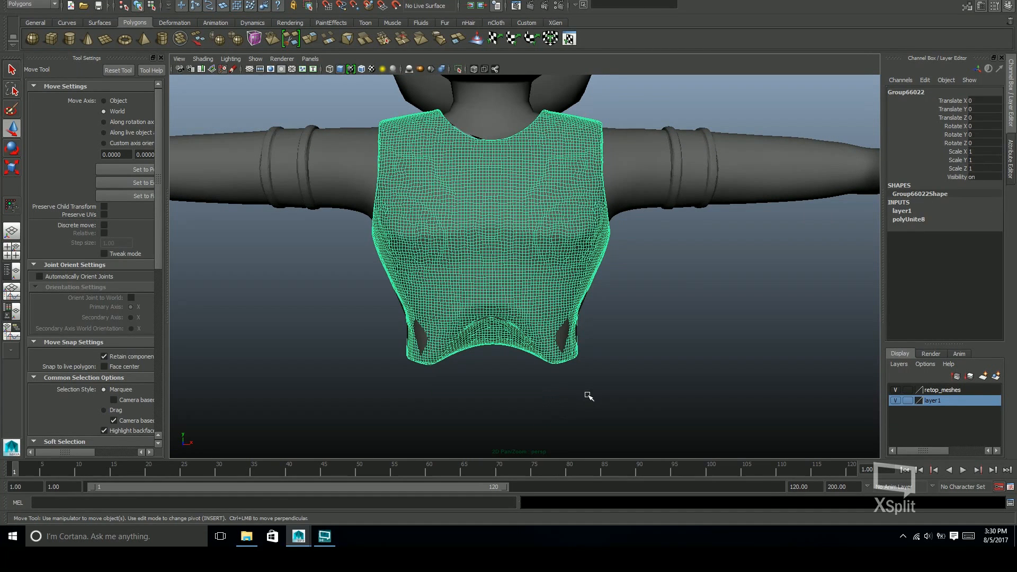
left_click(587, 370)
Examine how the sculpted arms are divided by selecting separate pieces and toggling the retop_meshes layer's visibility
middle_click_drag(624, 311, 622, 351, "alt")
left_click_drag(622, 350, 583, 339, "alt")
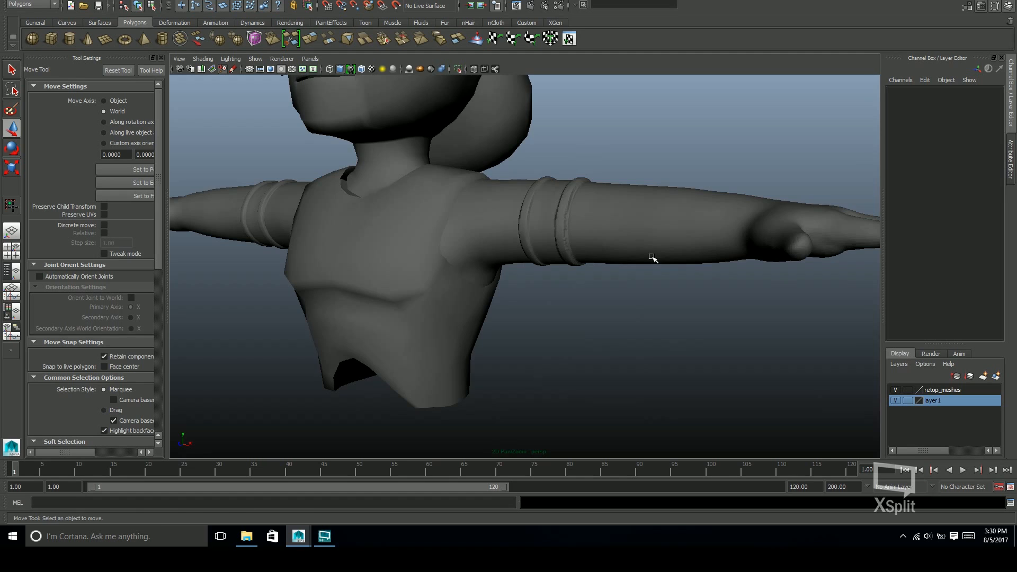
left_click(652, 258)
right_click_drag(651, 260, 638, 284, "alt")
left_click_drag(638, 284, 661, 275, "alt")
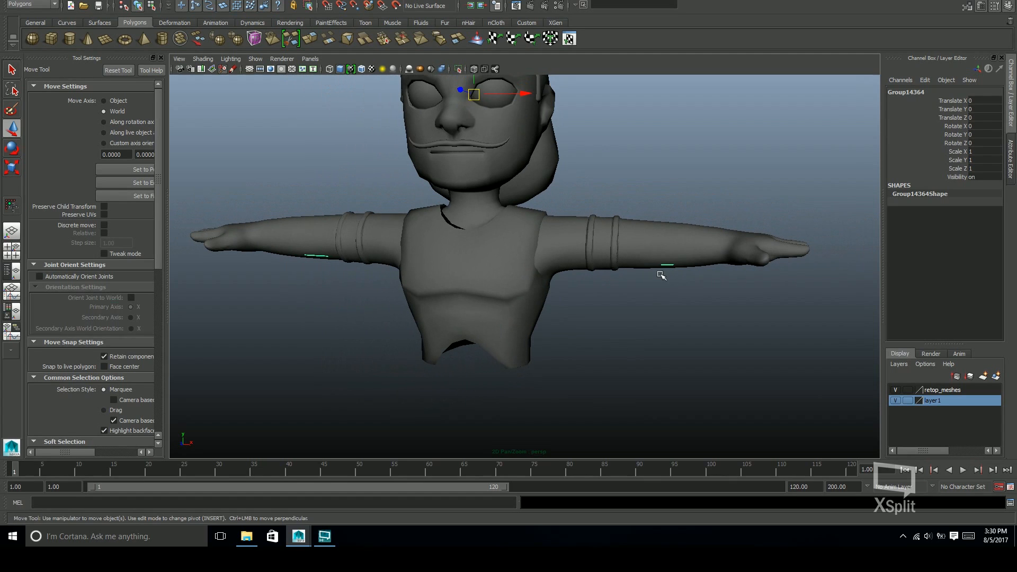
left_click(896, 391)
left_click(899, 390)
left_click(646, 239)
left_click(685, 249)
left_click(645, 260)
left_click(605, 233)
Add the joined head-and-torso mesh to the retop_meshes layer and hide that layer
left_click(940, 390)
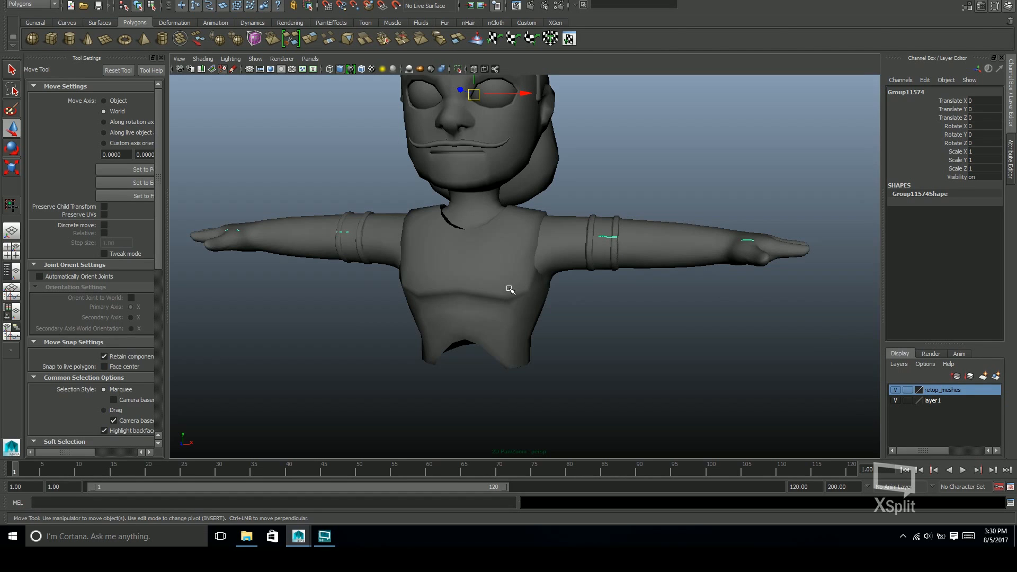
right_click(948, 391)
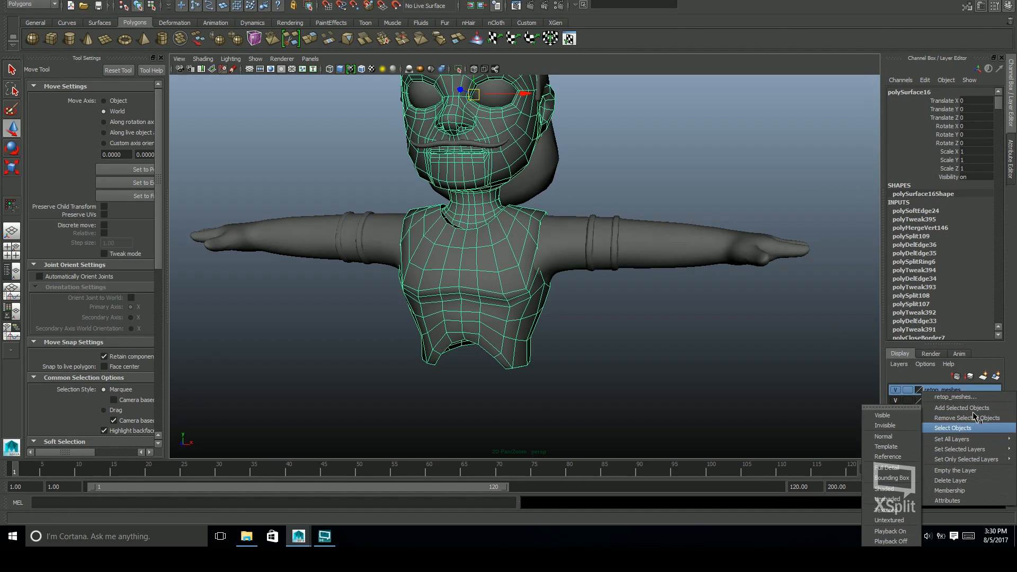
mouse_move(980, 430)
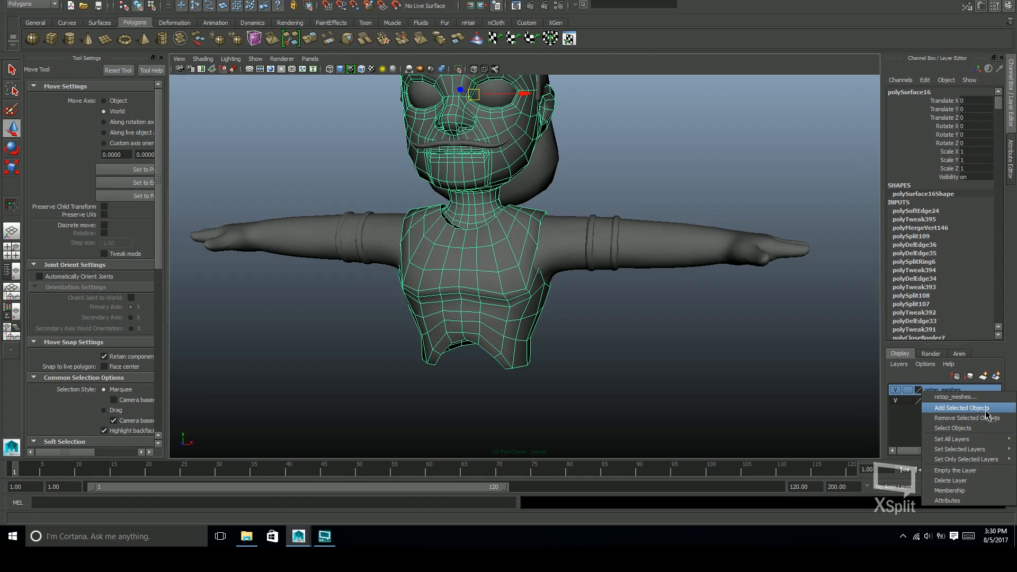
left_click(985, 410)
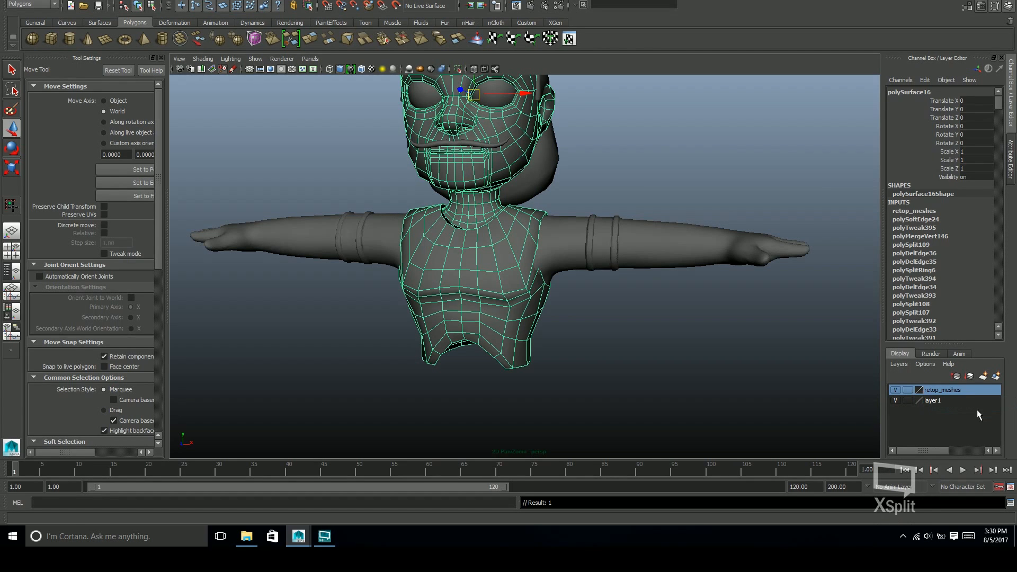
key("q")
left_click(896, 390)
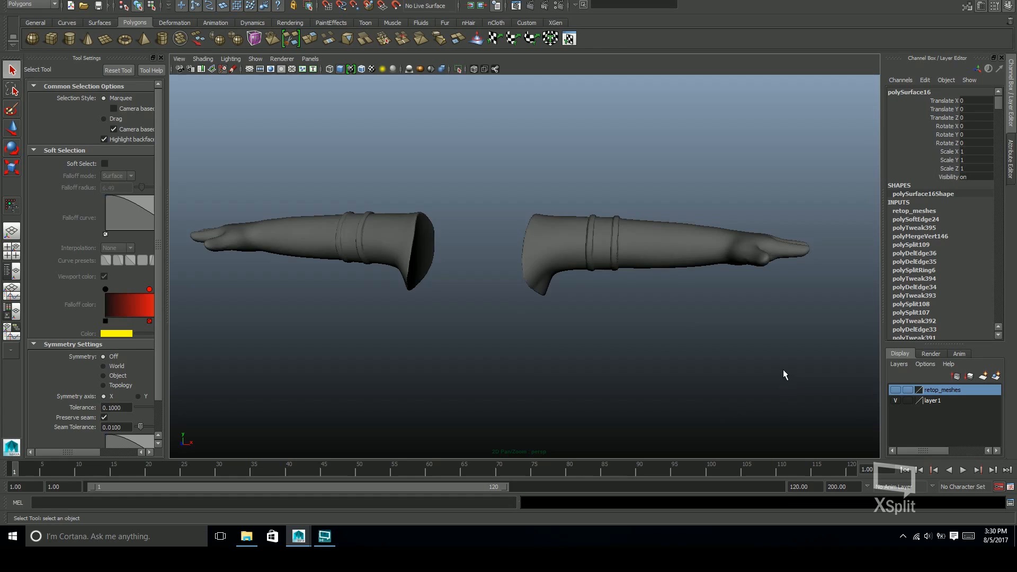
Select all pieces of both sculpted arms and combine them into one mesh
right_click_drag(781, 371, 529, 356, "alt")
left_click_drag(529, 356, 513, 237, "alt")
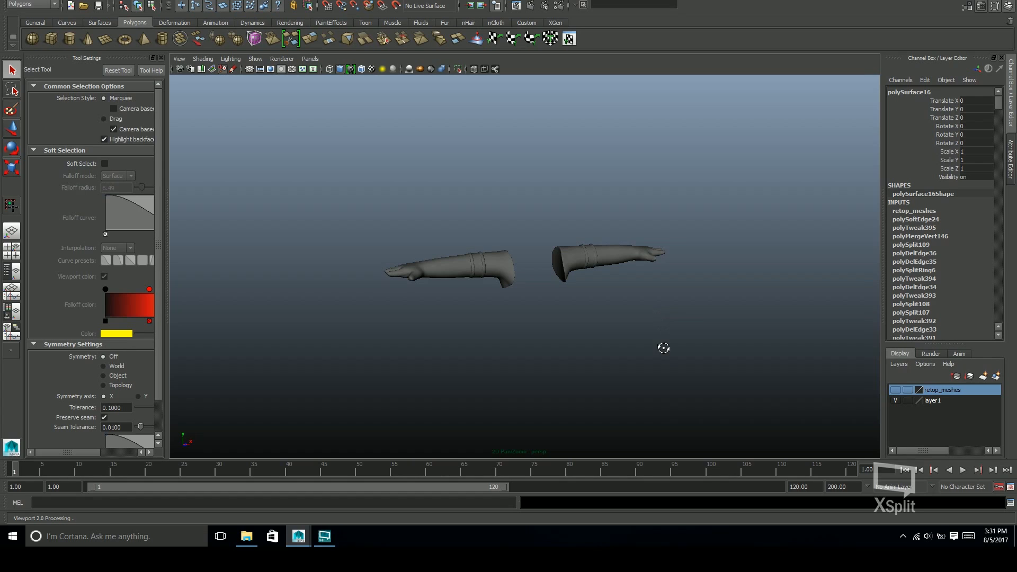
mouse_move(561, 421)
left_mouse_down("alt")
mouse_move(483, 250)
mouse_move(602, 311)
mouse_move(572, 291)
mouse_move(565, 299)
mouse_move(589, 295)
mouse_move(488, 266)
left_mouse_up("alt")
left_click(488, 267)
left_click_drag(554, 311, 541, 323, "alt")
right_click_drag(540, 322, 594, 355, "alt")
left_click_drag(593, 351, 545, 366, "alt")
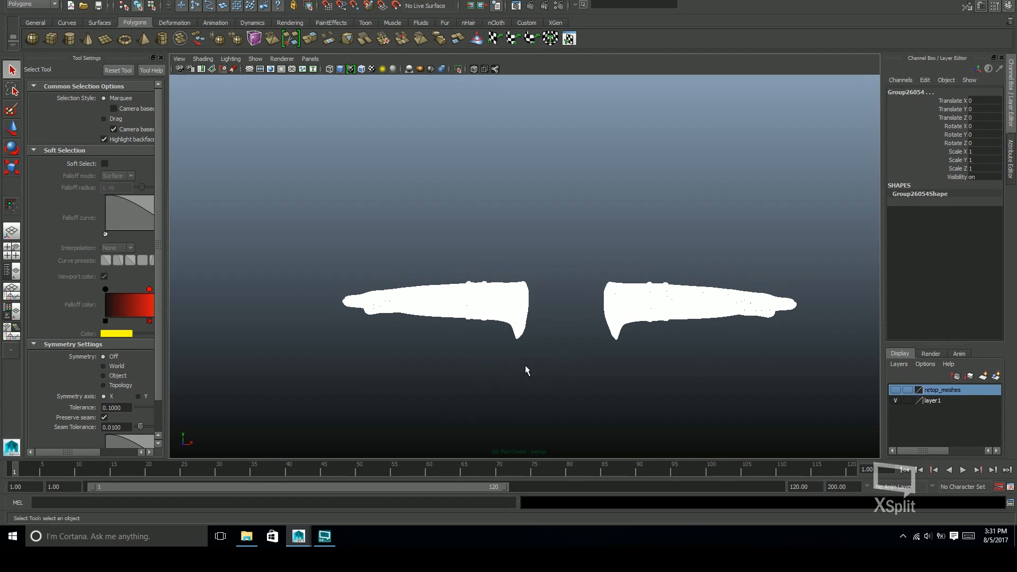
left_click(299, 252)
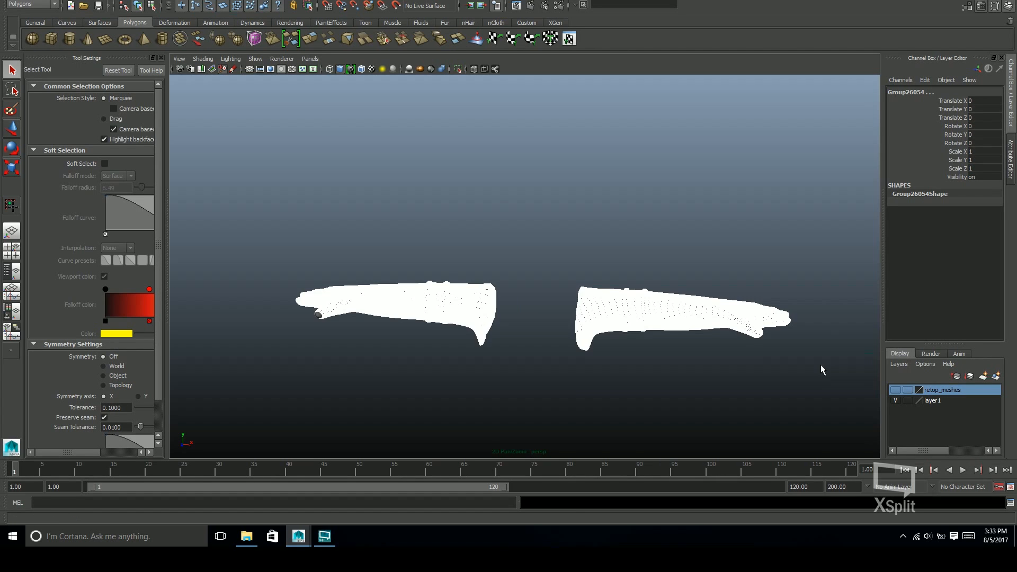
left_click_drag(245, 227, 816, 392)
key("space")
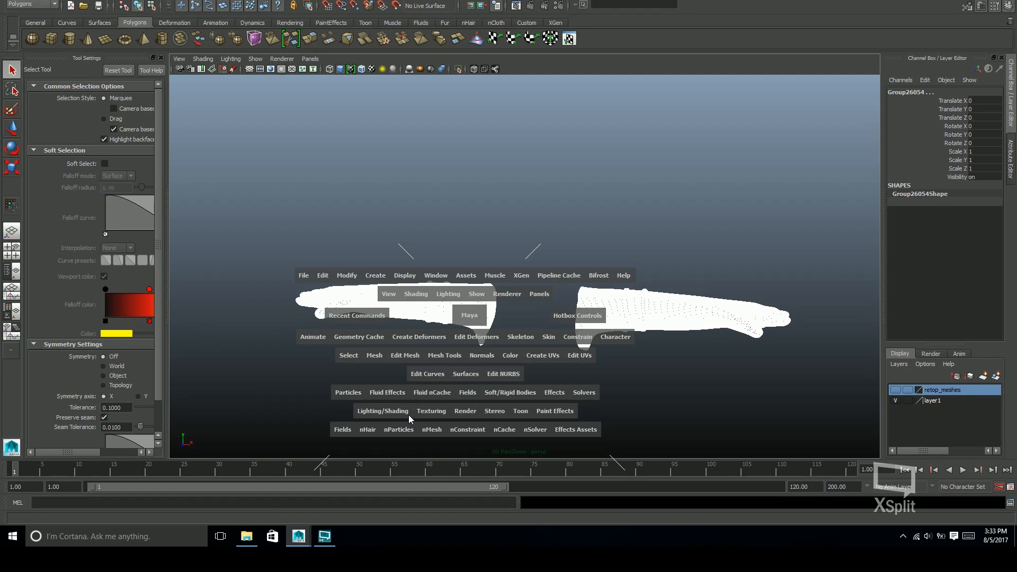
left_click(382, 358)
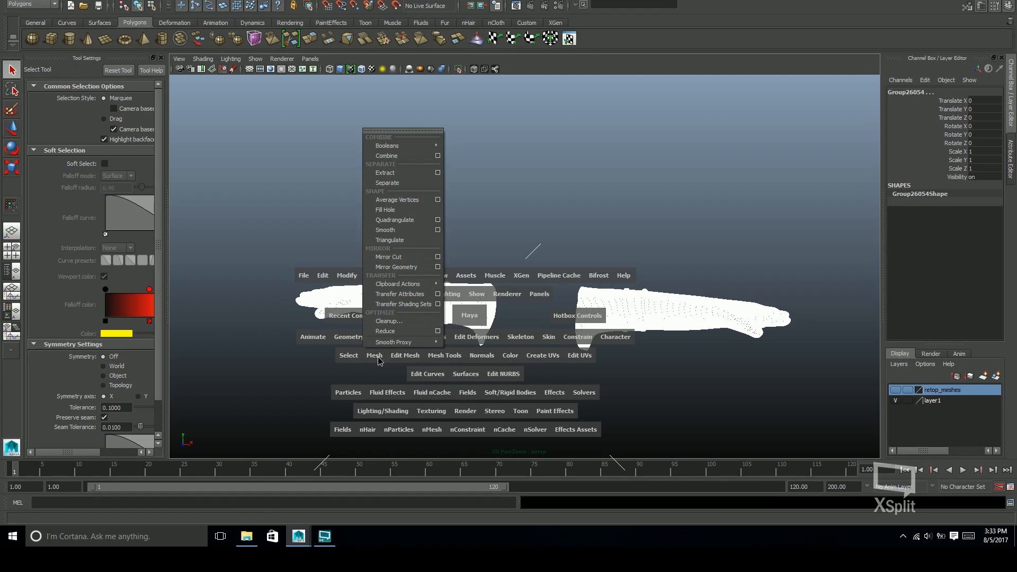
left_click(414, 155)
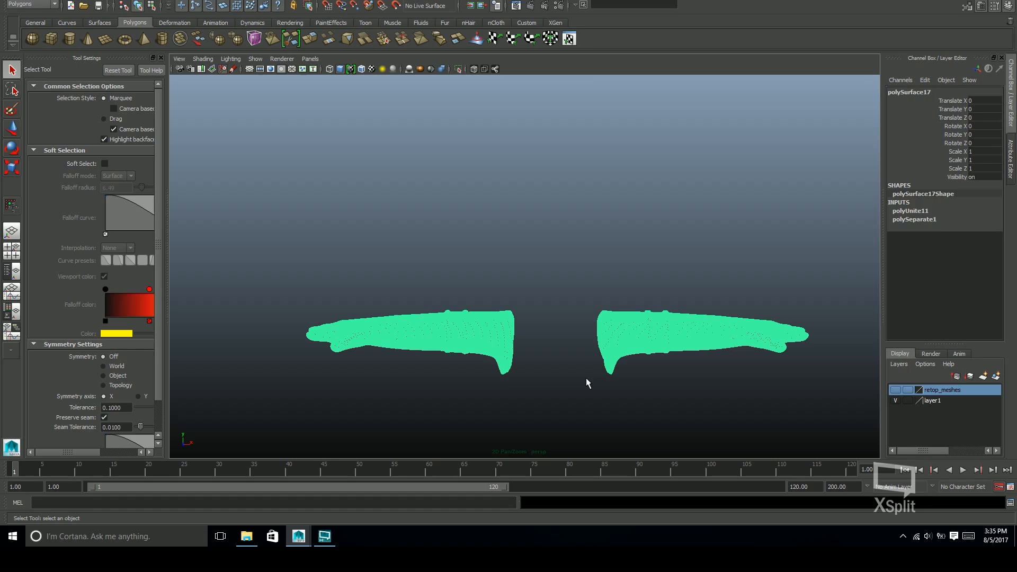
Delete all faces of the character's right arm from the combined arm mesh
key("F11")
left_click_drag(267, 273, 546, 415)
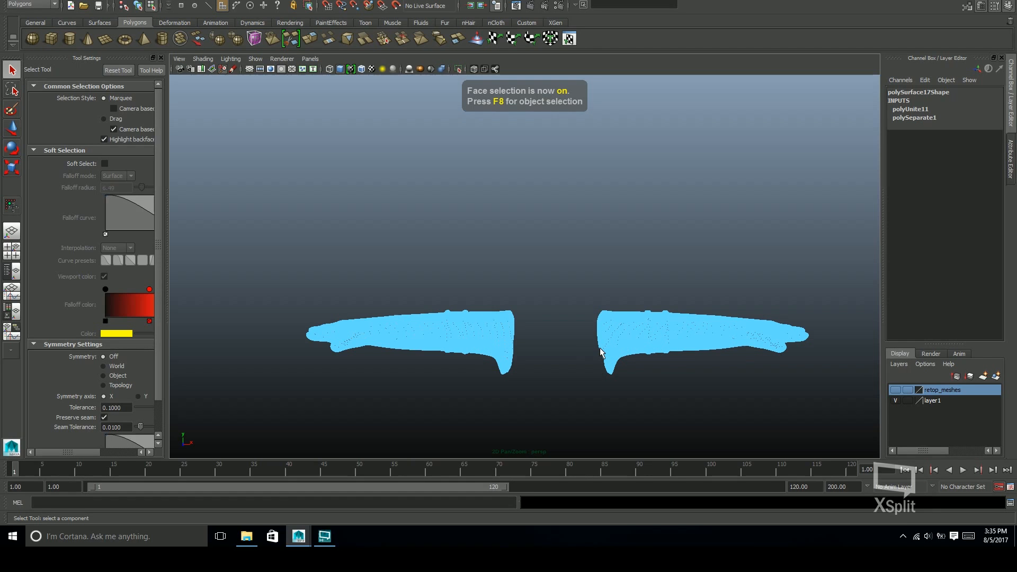
scroll(601, 352, "up", 5)
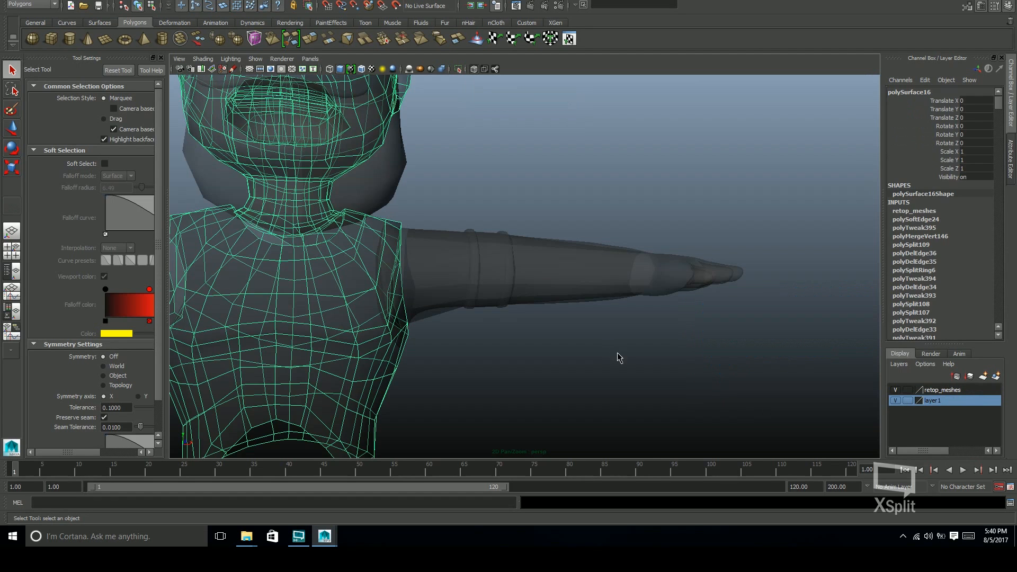
Examine the low-poly arm cage, the sculpted arm and the torso mesh around the shoulder by selecting each in turn
left_click(617, 351)
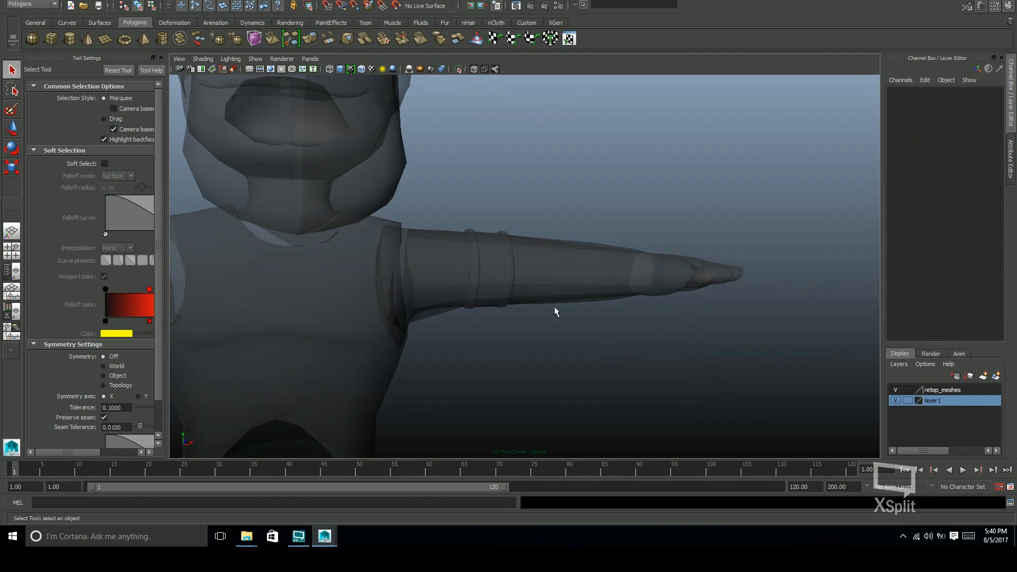
middle_click_drag(554, 306, 620, 345, "alt")
mouse_move(620, 345)
left_mouse_down("alt")
mouse_move(522, 370)
mouse_move(583, 307)
mouse_move(556, 347)
mouse_move(609, 359)
left_mouse_up("alt")
left_click(582, 302)
right_click_drag(608, 358, 783, 319, "alt")
middle_click_drag(783, 319, 703, 332, "alt")
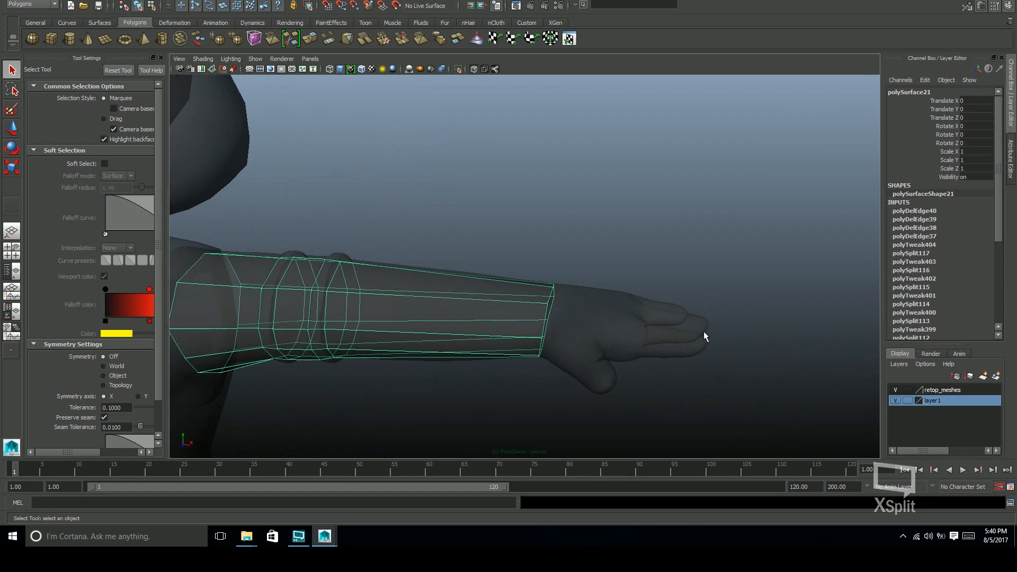
left_click_drag(704, 332, 680, 355, "alt")
middle_click_drag(681, 354, 778, 333, "alt")
left_click_drag(608, 316, 601, 290, "alt")
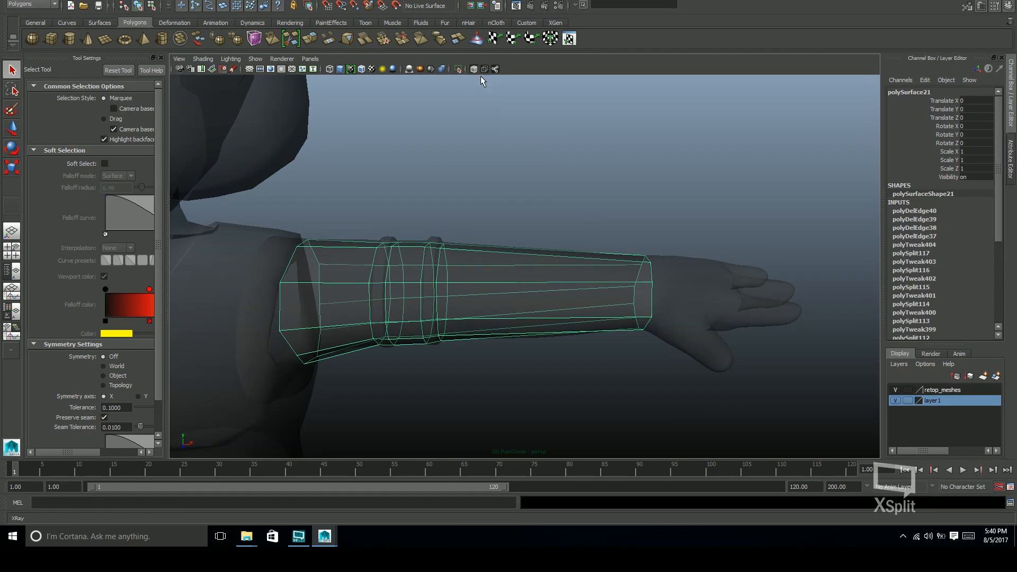
middle_click_drag(551, 261, 631, 256, "alt")
left_click_drag(580, 310, 578, 283, "alt")
right_click_drag(579, 283, 662, 299, "alt")
left_click_drag(662, 298, 644, 318, "alt")
left_click(567, 295)
left_click_drag(580, 305, 442, 216, "alt")
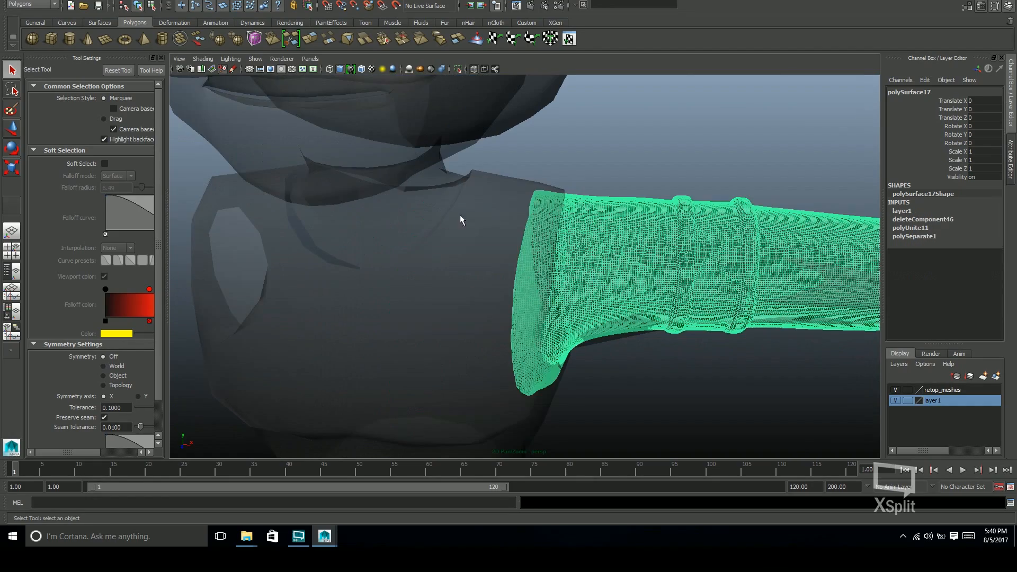
left_click(501, 205)
left_click_drag(503, 209, 549, 244, "alt")
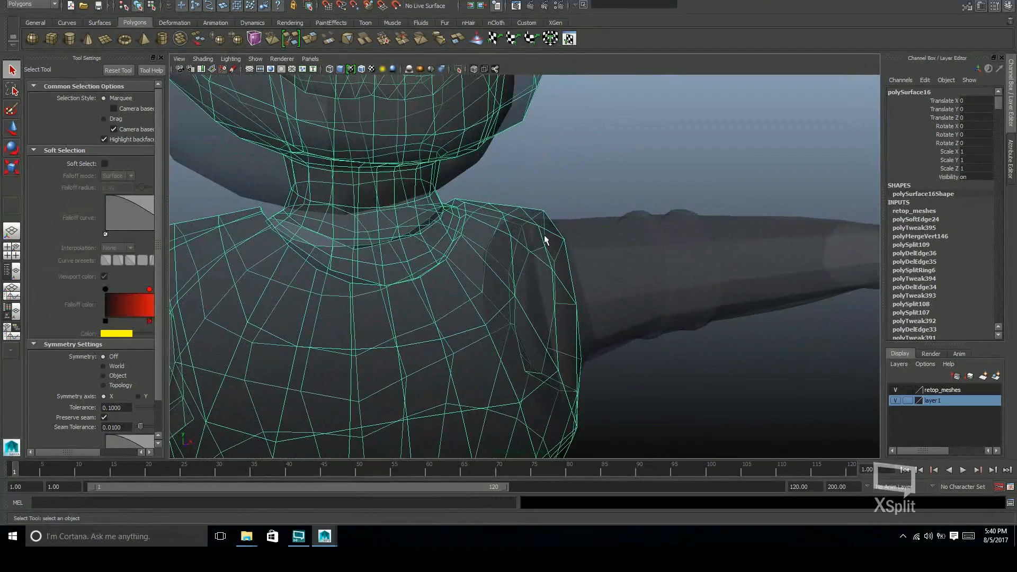
Turn off X-ray shading and inspect how the low-poly arm cage fits the sculpted arm from shoulder to wrist
left_click(473, 69)
mouse_move(546, 194)
left_mouse_down("alt")
mouse_move(604, 259)
mouse_move(595, 280)
left_mouse_up("alt")
mouse_move(563, 322)
left_mouse_down("alt")
mouse_move(462, 268)
mouse_move(409, 269)
mouse_move(454, 223)
mouse_move(608, 263)
mouse_move(598, 176)
mouse_move(546, 257)
mouse_move(501, 295)
mouse_move(526, 304)
mouse_move(447, 298)
mouse_move(547, 295)
mouse_move(495, 213)
left_mouse_up("alt")
left_click_drag(444, 310, 472, 286, "alt")
left_click_drag(491, 195, 615, 299, "alt")
middle_click_drag(794, 288, 634, 247, "alt")
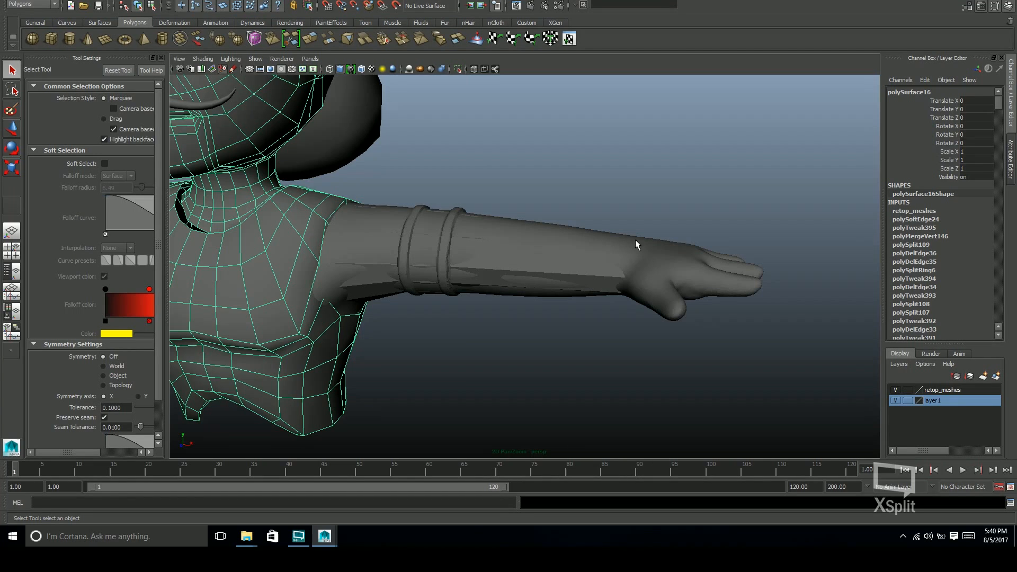
left_click_drag(619, 239, 310, 200, "alt")
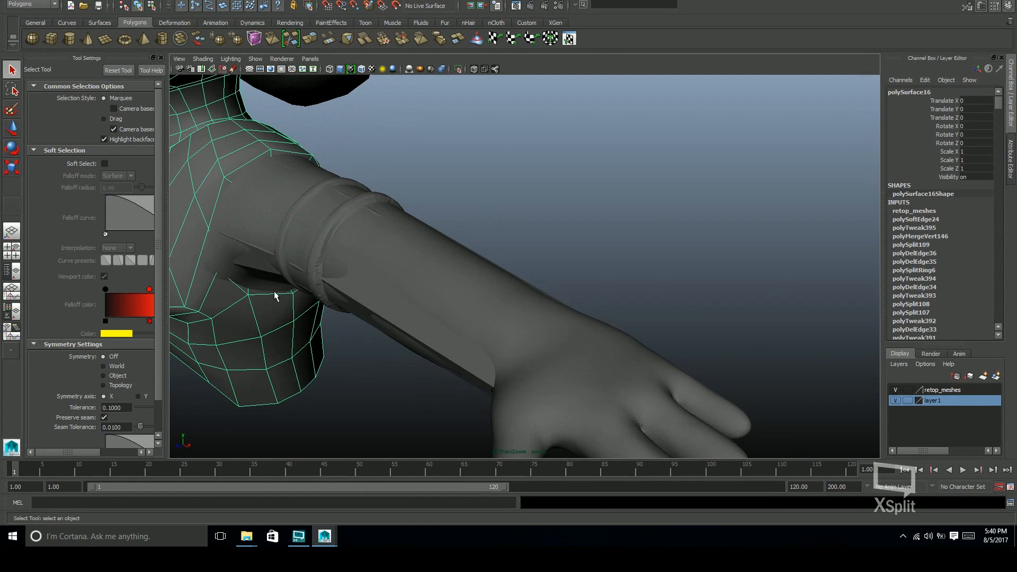
middle_click_drag(389, 264, 468, 322, "alt")
left_click(482, 311)
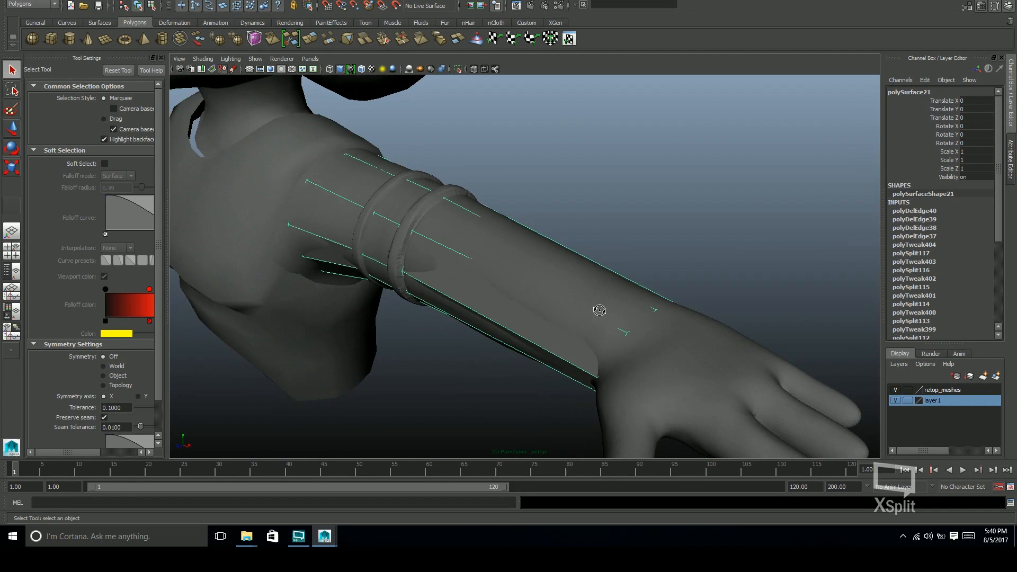
left_click_drag(600, 311, 385, 232, "alt")
left_click_drag(703, 257, 391, 265, "alt")
left_click_drag(577, 274, 614, 200, "alt")
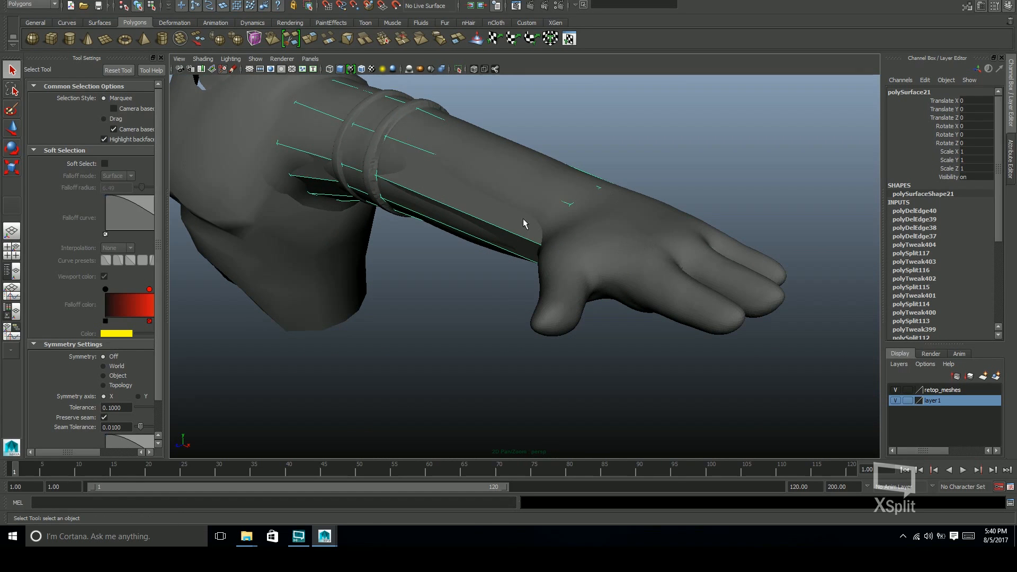
left_click_drag(622, 226, 620, 198, "alt")
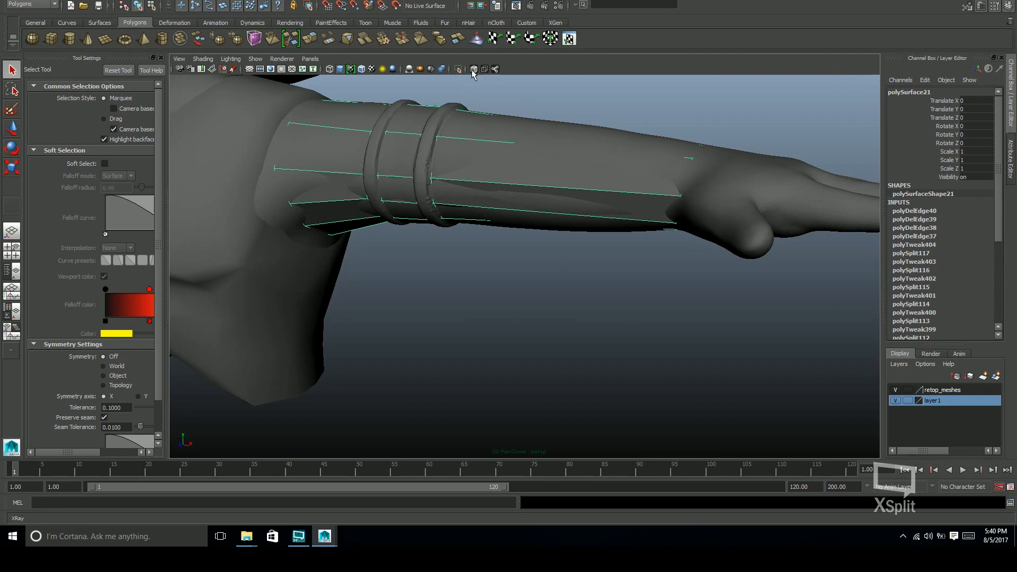
Make the sculpted arm the live surface, and select the low-poly arm cage with the retop_meshes layer hidden
left_click(490, 164)
left_click(396, 7)
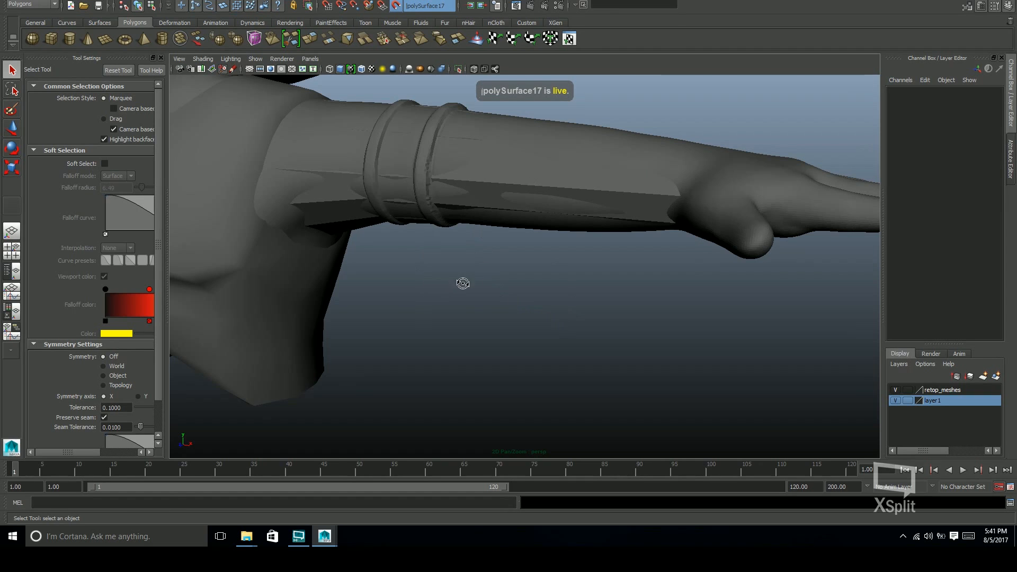
left_click_drag(454, 281, 509, 278, "alt")
left_click(585, 189)
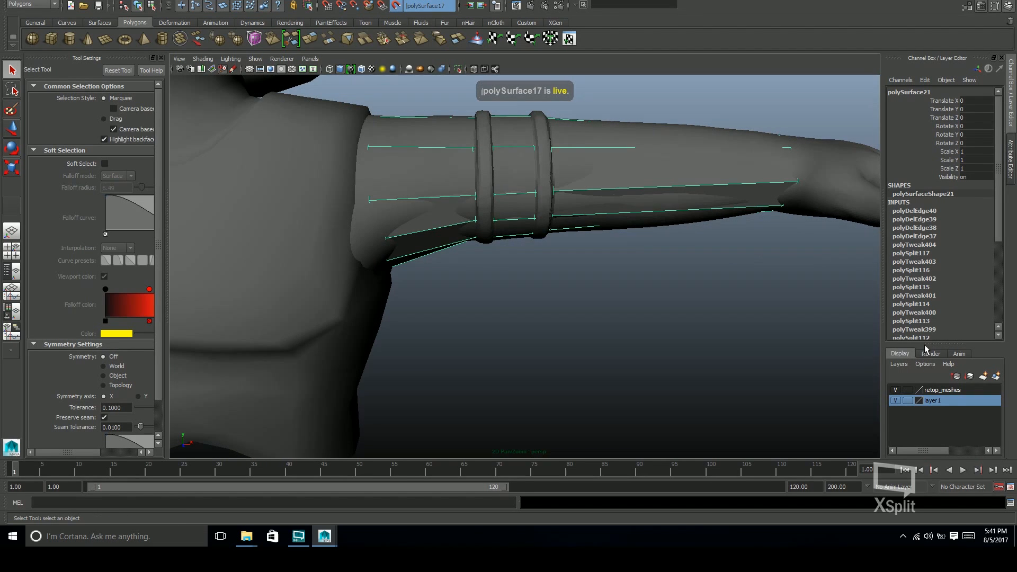
left_click(895, 390)
Turn on X-ray shading and examine the arm cage's edge loops around the two raised bands
left_click_drag(673, 223, 672, 273, "alt")
left_click_drag(491, 87, 569, 220, "alt")
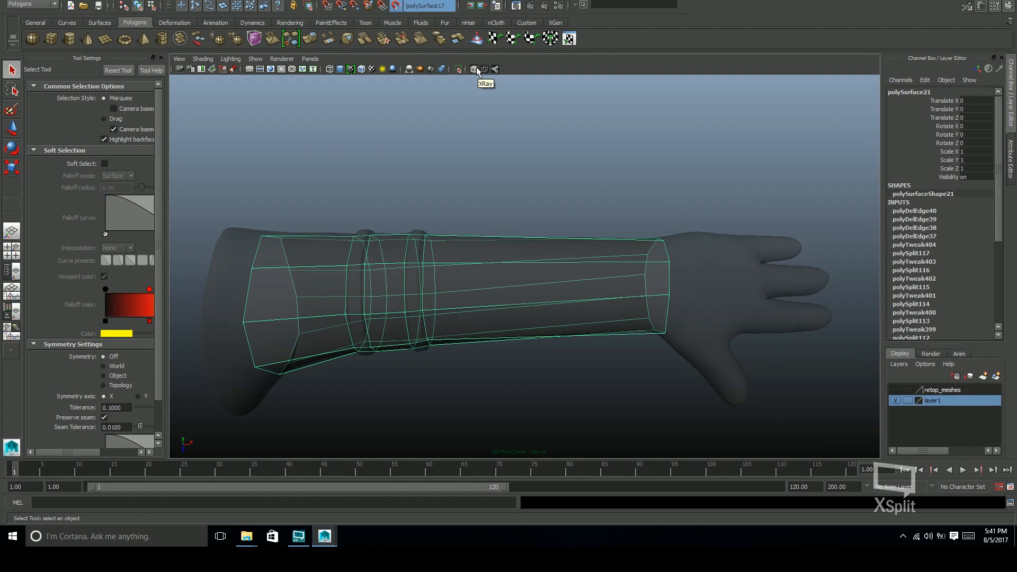
middle_click_drag(556, 324, 580, 295, "alt")
left_click_drag(581, 295, 580, 285, "alt")
right_click_drag(580, 285, 595, 234, "alt")
middle_click_drag(595, 234, 595, 296, "alt")
left_click_drag(596, 295, 597, 294, "alt")
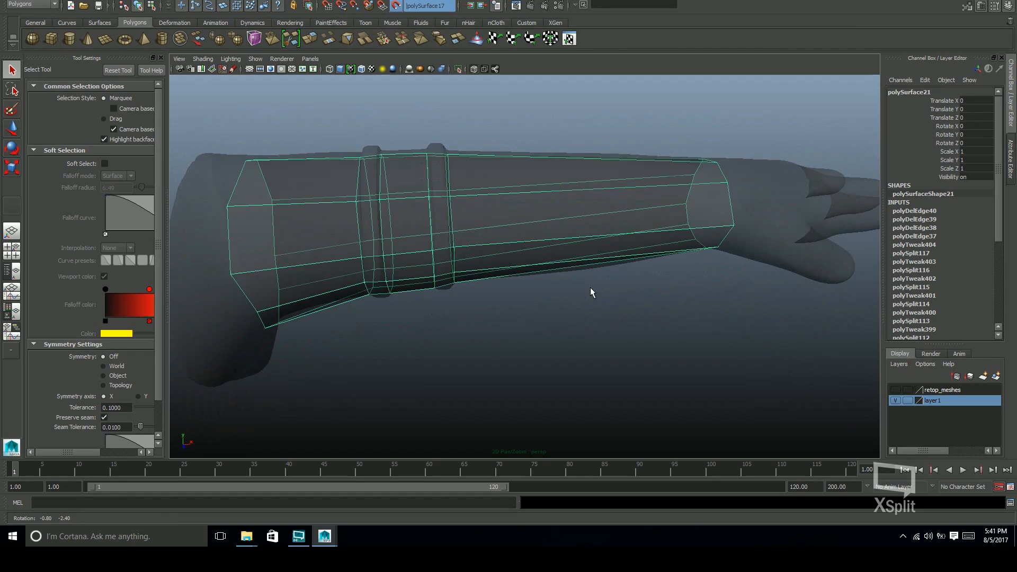
right_click_drag(597, 292, 625, 237, "alt")
middle_click_drag(508, 175, 549, 256, "alt")
right_click_drag(523, 236, 570, 218, "alt")
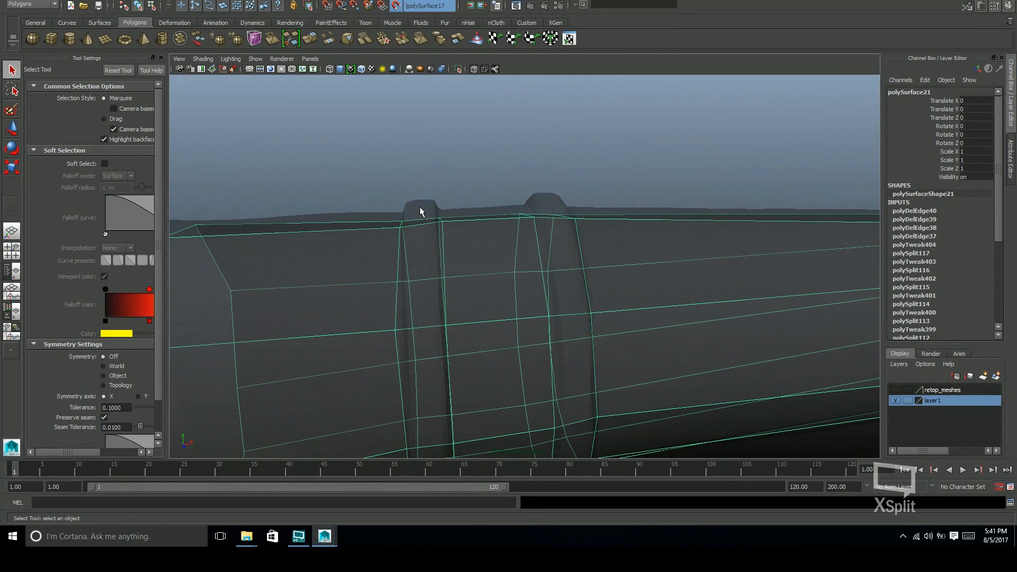
left_click_drag(497, 205, 581, 211, "alt")
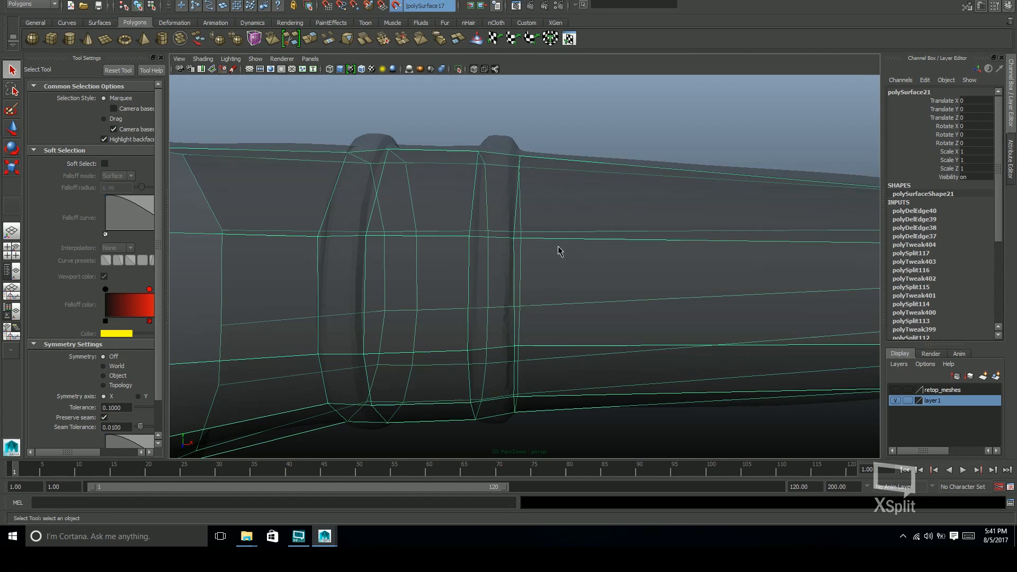
scroll(560, 251, "down", 3)
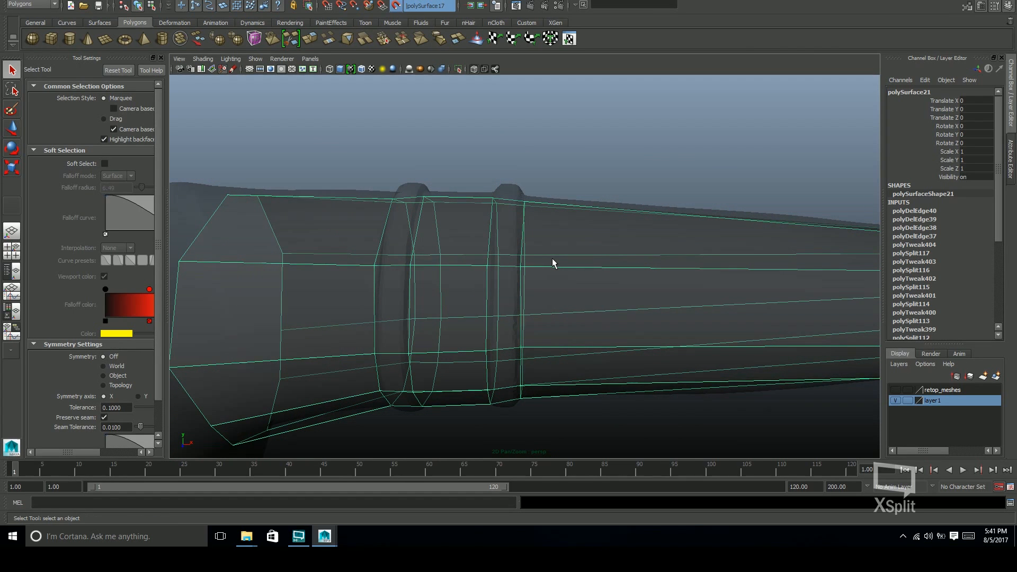
left_click_drag(554, 264, 702, 342, "alt")
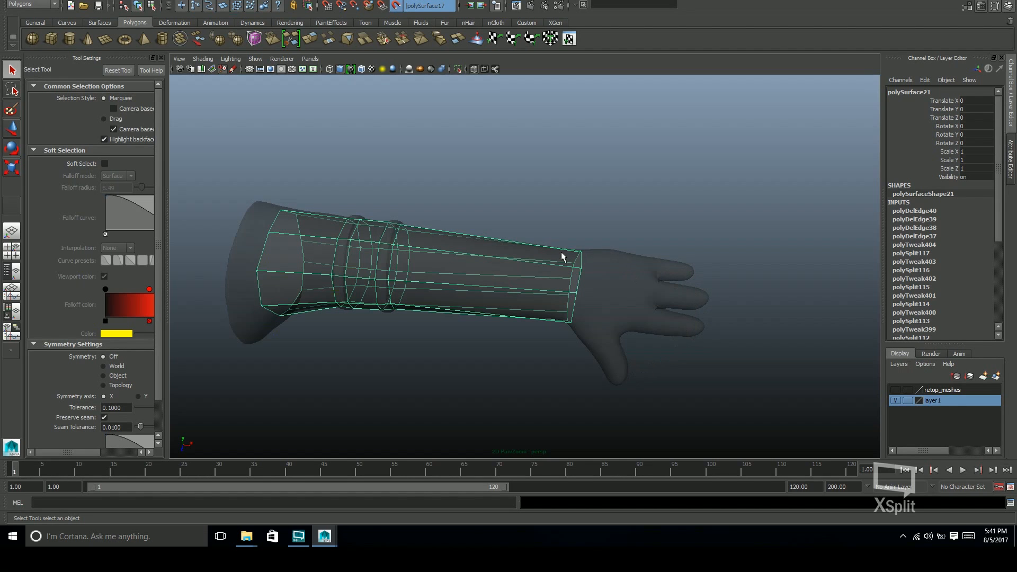
Turn off X-ray shading at the hand and activate Quad Draw on the low-poly arm cage
left_click_drag(711, 312, 630, 262, "alt")
right_click_drag(641, 265, 756, 280, "alt")
left_click_drag(704, 305, 755, 320, "alt")
middle_click_drag(755, 319, 676, 323, "alt")
mouse_move(676, 324)
left_mouse_down("alt")
mouse_move(713, 304)
mouse_move(661, 334)
mouse_move(763, 272)
mouse_move(777, 289)
left_mouse_up("alt")
scroll(762, 272, "up", 3)
left_click(475, 70)
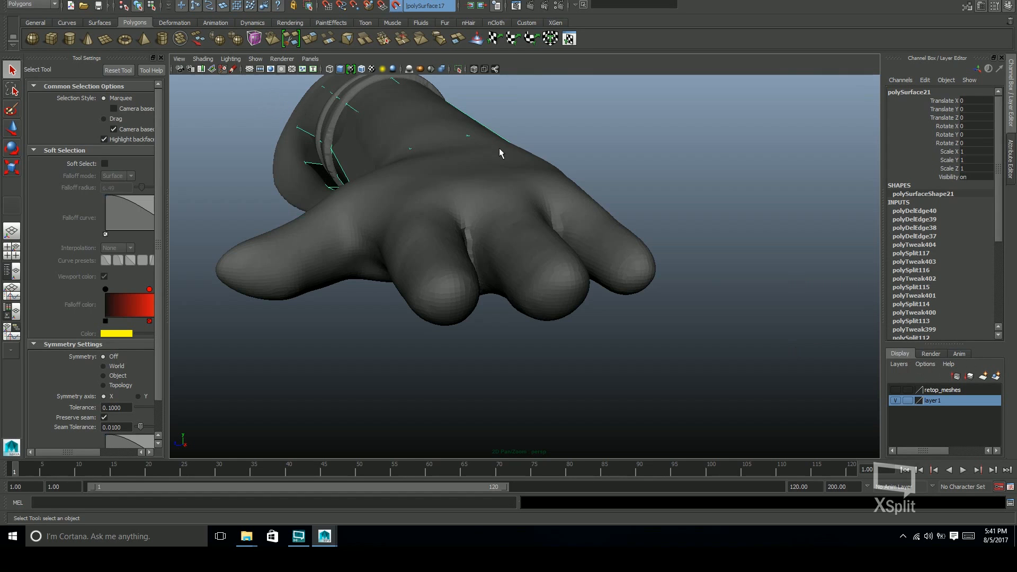
left_click(967, 5)
left_click(969, 374)
left_click_drag(699, 297, 736, 318, "alt")
Place Quad Draw points and faces to cap the tip of the index finger
right_click_drag(736, 318, 799, 272, "alt")
left_click(579, 242)
left_click(636, 233)
mouse_move(657, 312)
left_mouse_down("alt")
mouse_move(628, 260)
mouse_move(620, 264)
mouse_move(643, 339)
left_mouse_up("alt")
left_click(481, 164)
left_click(549, 163)
left_click(501, 229)
left_click(597, 220)
mouse_move(623, 246)
left_mouse_down("alt")
mouse_move(683, 174)
mouse_move(657, 223)
mouse_move(477, 276)
mouse_move(645, 250)
mouse_move(657, 265)
left_mouse_up("alt")
left_click(618, 295, "shift")
left_click_drag(617, 296, 562, 255, "alt")
left_click(514, 197, "shift")
right_click_drag(562, 254, 617, 297, "alt")
Turn on X-ray shading and extend the index fingertip's quads along the finger to its base
left_click(474, 69)
left_click_drag(530, 222, 599, 175, "alt")
middle_click_drag(599, 175, 615, 201, "alt")
right_click_drag(615, 202, 652, 212, "alt")
left_click_drag(494, 216, 547, 216)
left_click_drag(511, 309, 551, 307)
left_click_drag(551, 307, 599, 276, "alt")
middle_click_drag(598, 275, 593, 238, "alt")
mouse_move(593, 237)
left_mouse_down("alt")
mouse_move(602, 334)
mouse_move(588, 270)
mouse_move(452, 264)
mouse_move(572, 254)
mouse_move(706, 284)
mouse_move(538, 220)
mouse_move(509, 174)
left_mouse_up("alt")
Turn off X-ray shading and draw the quads that cap the middle fingertip
left_click(474, 69)
left_click(541, 304)
mouse_move(551, 302)
left_mouse_down("alt")
mouse_move(588, 293)
mouse_move(514, 284)
mouse_move(480, 259)
left_mouse_up("alt")
left_click_drag(525, 212, 545, 136, "alt")
left_click(611, 193, "shift")
middle_click_drag(545, 136, 549, 196, "alt")
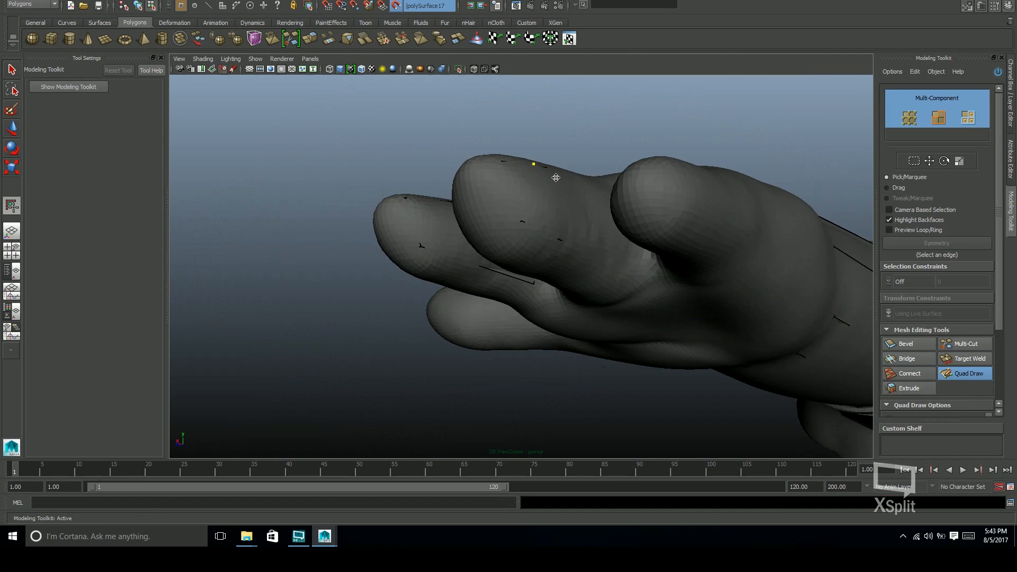
Bridge the open cage edges and extend the middle finger's quads toward its base, undoing the last edit
left_click_drag(610, 260, 704, 291, "alt")
left_click(908, 359)
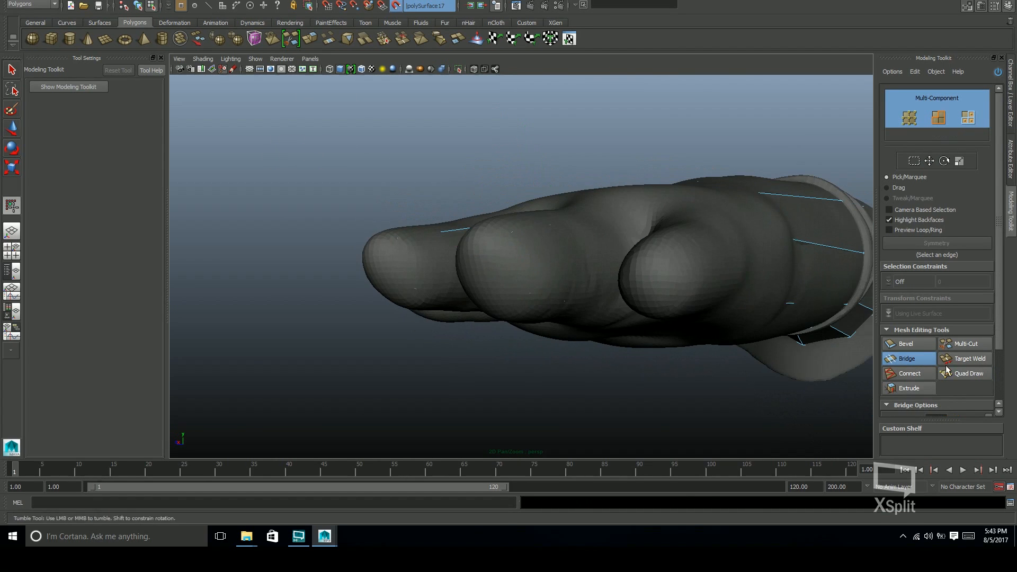
left_click(475, 69)
left_click_drag(594, 128, 651, 214, "alt")
left_click_drag(538, 316, 559, 323, "alt")
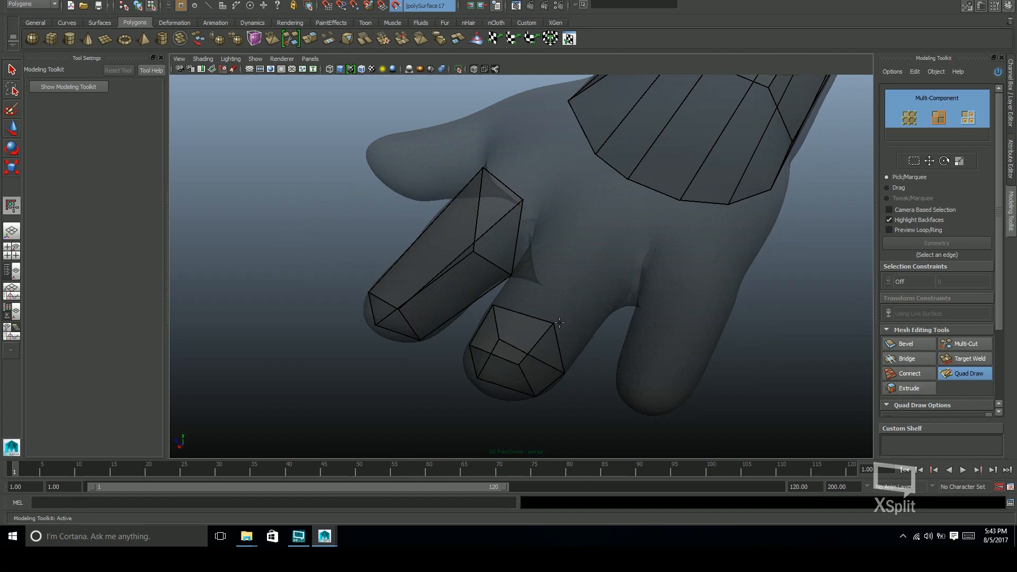
left_click_drag(551, 220, 603, 273, "alt")
left_click(593, 317)
mouse_move(726, 284)
left_mouse_down("alt")
mouse_move(727, 186)
mouse_move(715, 243)
left_mouse_up("alt")
key("ctrl+z")
Draw the quad cage over the little finger and bridge its open edges
left_click(475, 69)
left_click(500, 323)
mouse_move(583, 228)
left_mouse_down("alt")
mouse_move(572, 291)
mouse_move(604, 225)
mouse_move(579, 316)
mouse_move(547, 206)
mouse_move(615, 262)
mouse_move(584, 247)
mouse_move(549, 154)
left_mouse_up("alt")
left_click(539, 187, "shift")
left_click(914, 362)
left_click(965, 373)
Isolate the low-poly arm cage to inspect the three finger cages, and bring the sculpt back into view
mouse_move(551, 217)
left_mouse_down("alt")
mouse_move(517, 208)
mouse_move(565, 364)
left_mouse_up("alt")
left_click_drag(483, 326, 593, 284, "alt")
right_click_drag(593, 284, 538, 250, "alt")
left_click_drag(537, 250, 603, 202, "alt")
scroll(452, 211, "down", 5)
key("ctrl+1")
scroll(504, 194, "up", 3)
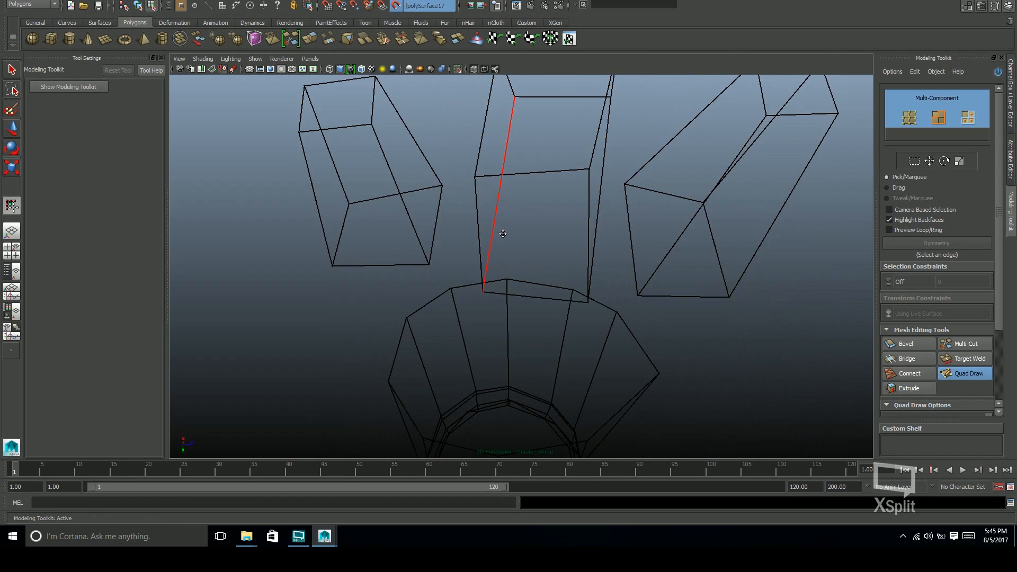
key("ctrl+1")
Bridge the facing base edges of the finger cages to join the neighbouring fingers, and return to Quad Draw
key("w")
mouse_move(588, 270)
left_mouse_down("alt")
mouse_move(610, 243)
mouse_move(405, 234)
mouse_move(510, 284)
left_mouse_up("alt")
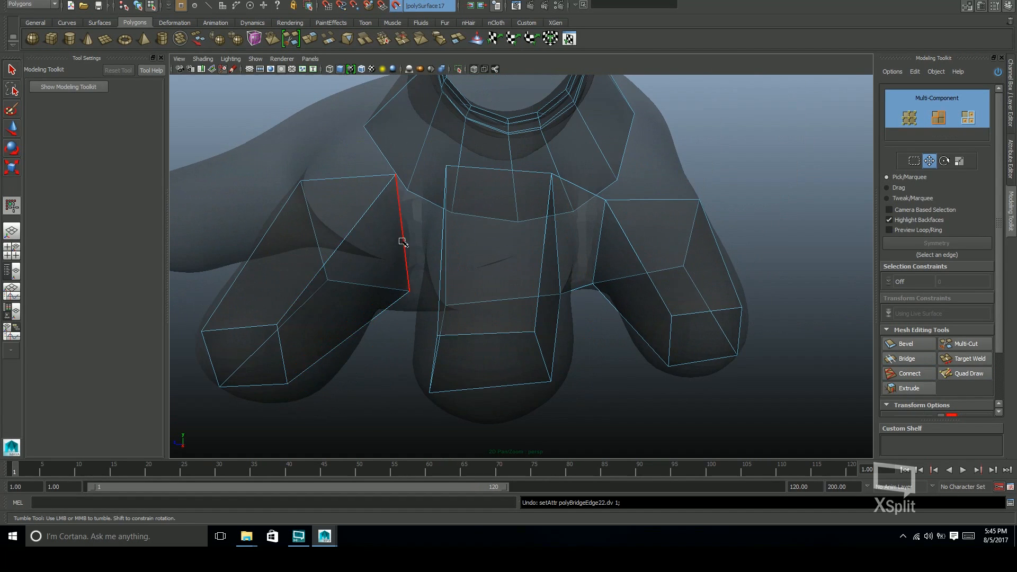
left_click(403, 242)
left_click_drag(404, 242, 562, 264, "alt")
left_click(967, 375)
Examine the joined finger cages and the uncovered thumb from the back and palm sides of the hand
left_click_drag(669, 277, 704, 291, "alt")
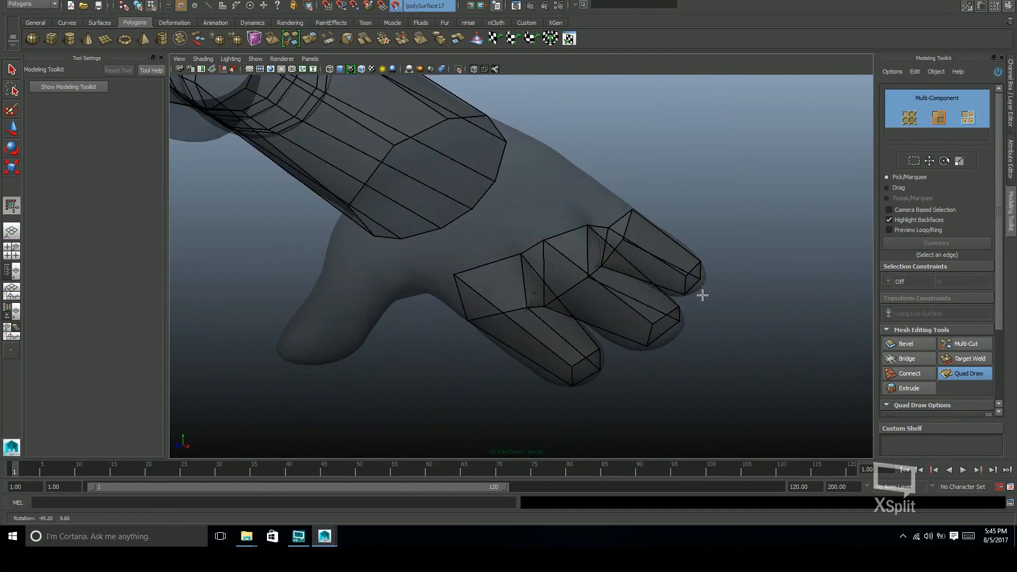
middle_click_drag(704, 290, 692, 294, "alt")
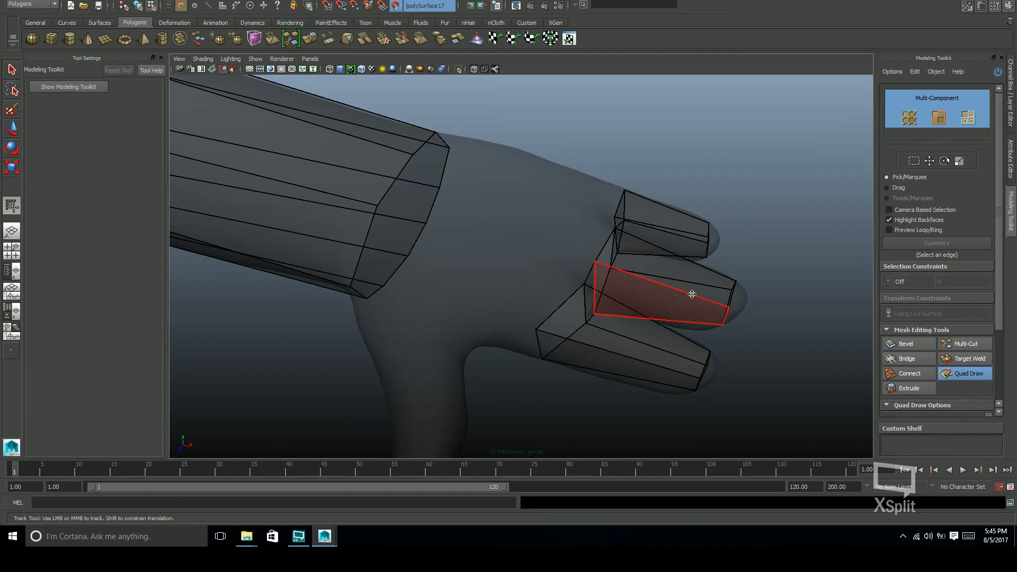
left_click_drag(692, 294, 432, 284, "alt")
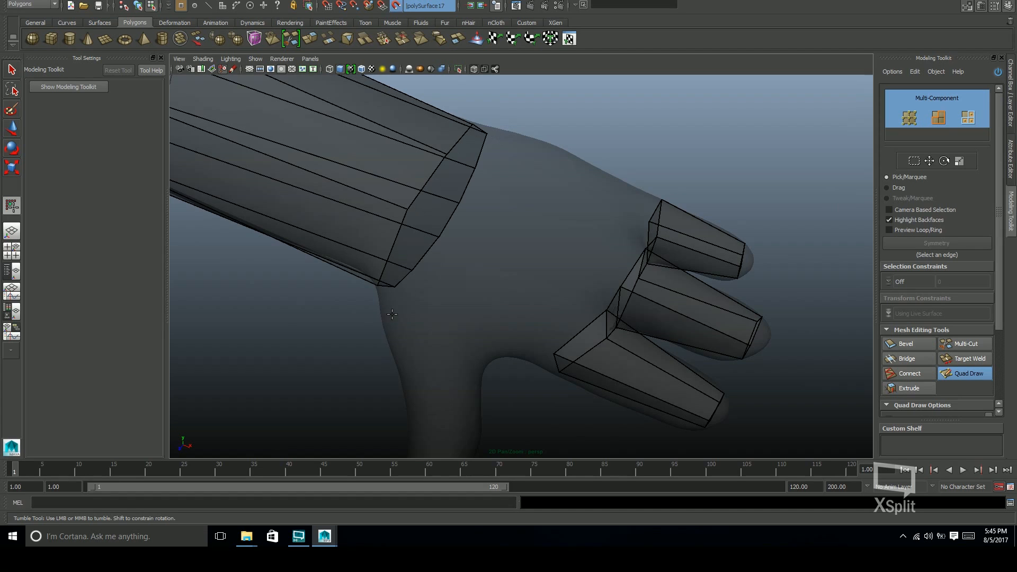
left_click_drag(580, 258, 547, 247, "alt")
middle_click_drag(547, 246, 602, 326, "alt")
left_click_drag(603, 326, 645, 227, "alt")
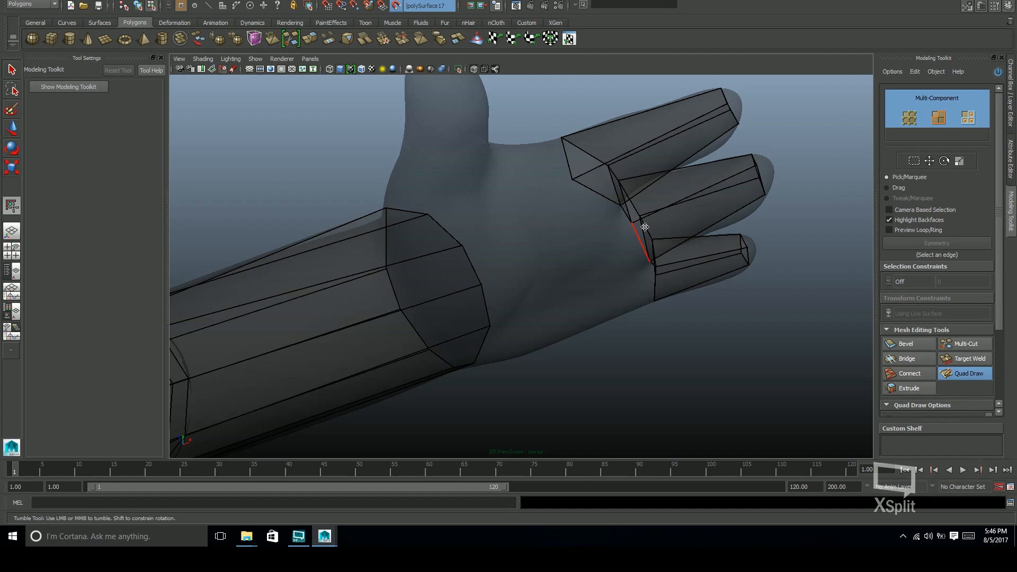
left_click_drag(645, 226, 580, 340, "alt")
left_click_drag(580, 300, 561, 289, "alt")
right_click_drag(562, 289, 571, 293, "alt")
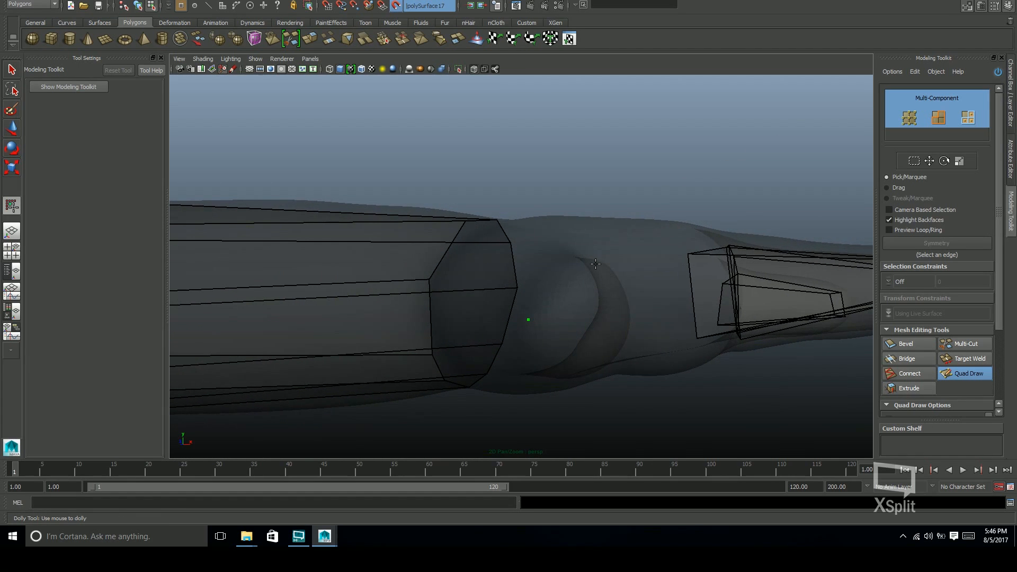
Draw the quad cage around the thumb and undo the misplaced edits
left_click_drag(596, 263, 504, 311, "alt")
left_click_drag(554, 264, 529, 314, "alt")
key("ctrl+z")
mouse_move(444, 306)
left_mouse_down("alt")
mouse_move(466, 286)
mouse_move(557, 259)
mouse_move(481, 175)
mouse_move(509, 222)
mouse_move(573, 229)
mouse_move(552, 243)
mouse_move(495, 221)
mouse_move(485, 183)
mouse_move(484, 268)
mouse_move(673, 291)
mouse_move(682, 273)
mouse_move(642, 214)
left_mouse_up("alt")
key("ctrl+z")
Try to bridge two open edges of the thumb cage
key("w")
left_click(640, 218)
left_click(908, 359)
key("ctrl+z")
Close the thumb cage, join it to the base of the index finger, and return to Quad Draw
left_click_drag(641, 254, 700, 246, "alt")
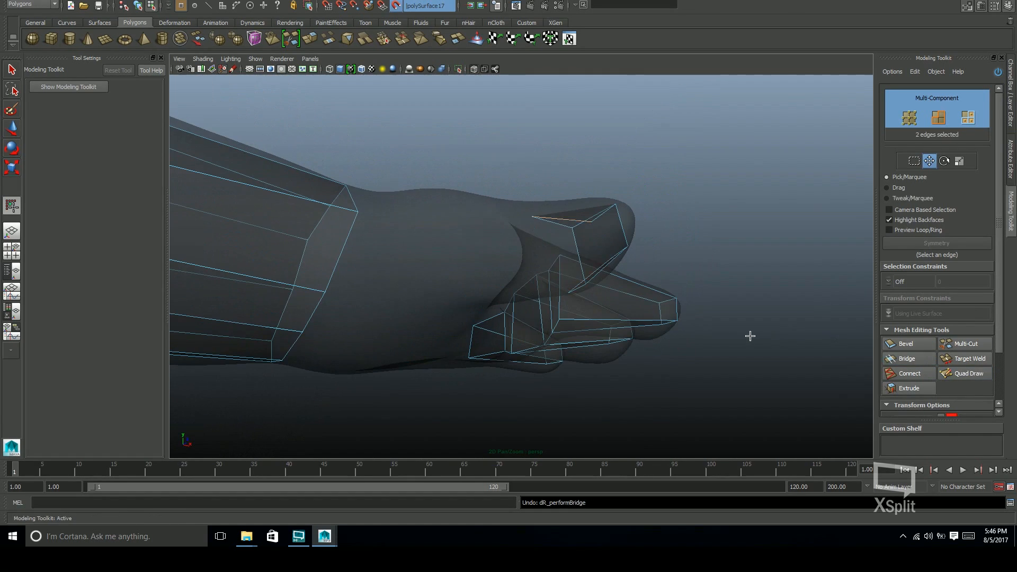
left_click_drag(593, 278, 595, 312, "alt")
left_click(583, 250, "shift")
key("w")
mouse_move(704, 265)
left_mouse_down("alt")
mouse_move(691, 309)
mouse_move(694, 350)
left_mouse_up("alt")
key("q")
left_click(968, 376)
Extend a row of quads from the index and middle finger bases onto the back of the hand
scroll(506, 293, "up", 1)
mouse_move(506, 293)
left_mouse_down("alt")
mouse_move(593, 274)
mouse_move(571, 287)
mouse_move(571, 300)
mouse_move(633, 333)
mouse_move(497, 285)
mouse_move(518, 313)
mouse_move(551, 230)
mouse_move(487, 201)
mouse_move(511, 251)
mouse_move(653, 272)
mouse_move(579, 288)
mouse_move(573, 270)
mouse_move(561, 283)
mouse_move(567, 307)
mouse_move(501, 320)
mouse_move(566, 289)
mouse_move(556, 288)
mouse_move(574, 311)
mouse_move(329, 371)
mouse_move(543, 312)
mouse_move(517, 257)
mouse_move(543, 232)
mouse_move(536, 381)
mouse_move(619, 287)
mouse_move(775, 295)
mouse_move(704, 352)
mouse_move(583, 329)
mouse_move(604, 339)
mouse_move(569, 286)
mouse_move(503, 339)
mouse_move(618, 343)
mouse_move(636, 295)
mouse_move(517, 325)
left_mouse_up("alt")
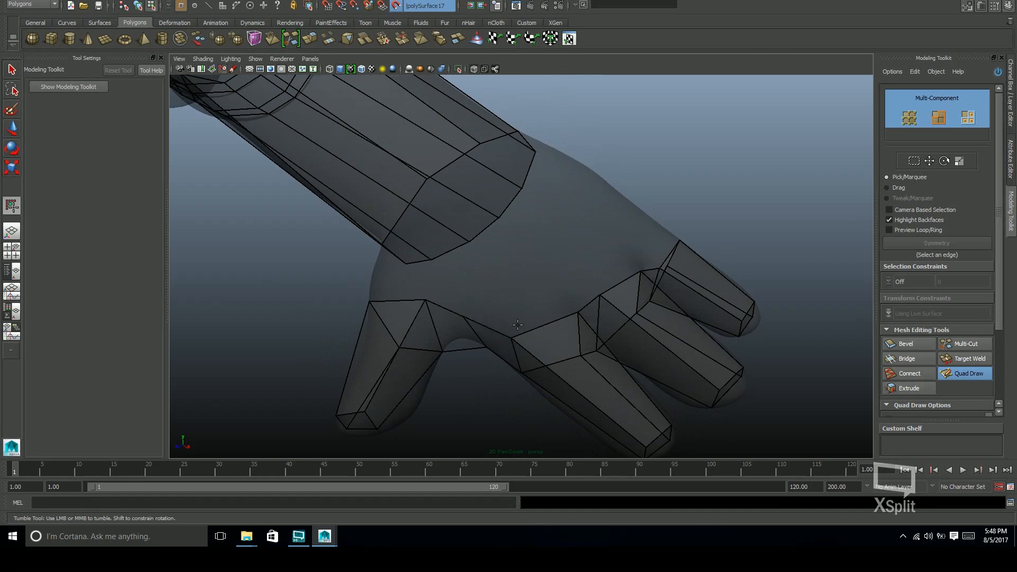
left_click_drag(572, 303, 621, 259, "alt")
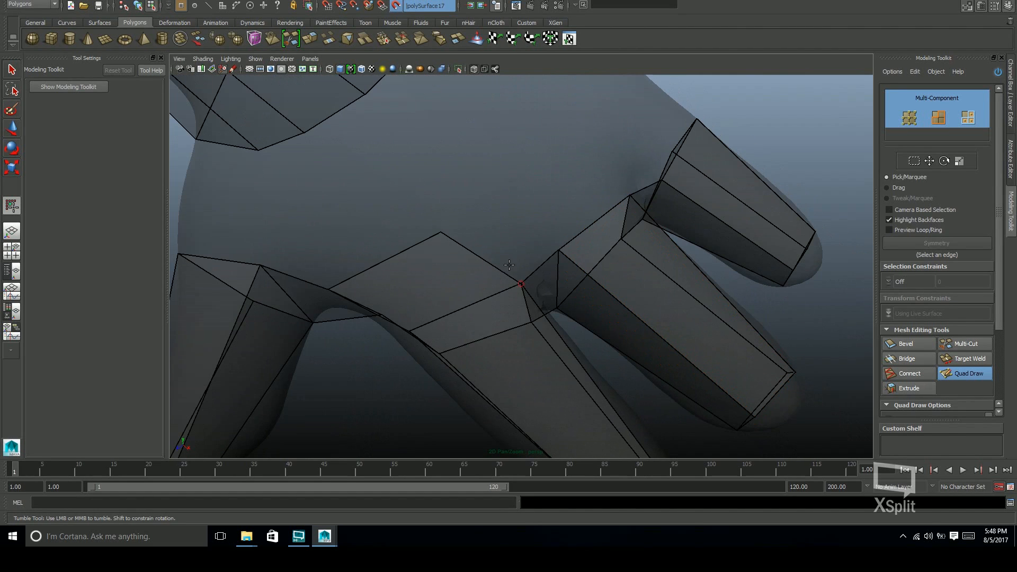
left_click_drag(522, 214, 540, 244, "alt")
left_click_drag(643, 254, 554, 181, "alt")
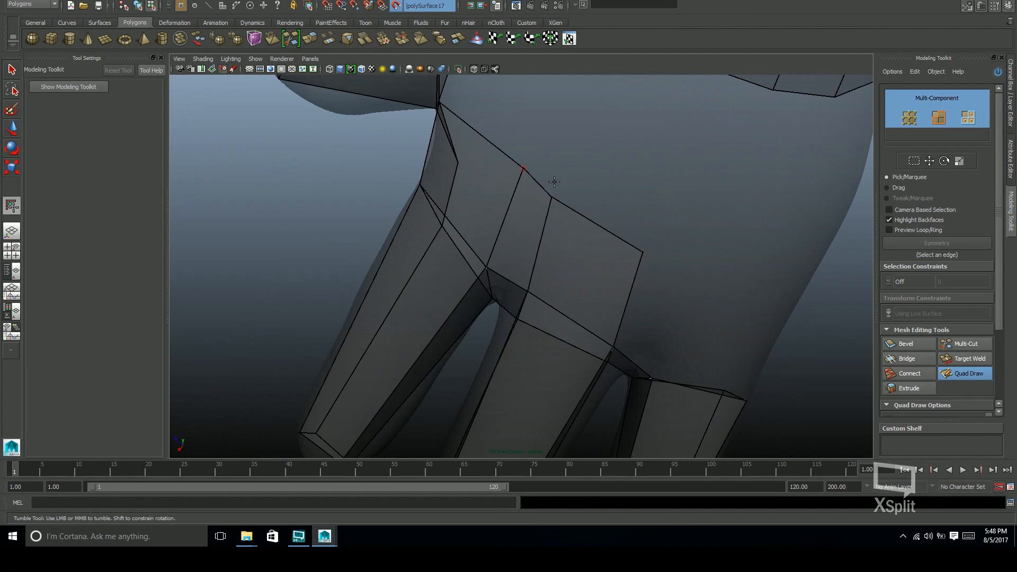
Extend the row of quads around the outer side of the little finger's base
left_click_drag(659, 250, 526, 247, "alt")
left_click_drag(557, 291, 657, 249, "alt")
left_click_drag(668, 330, 636, 256, "alt")
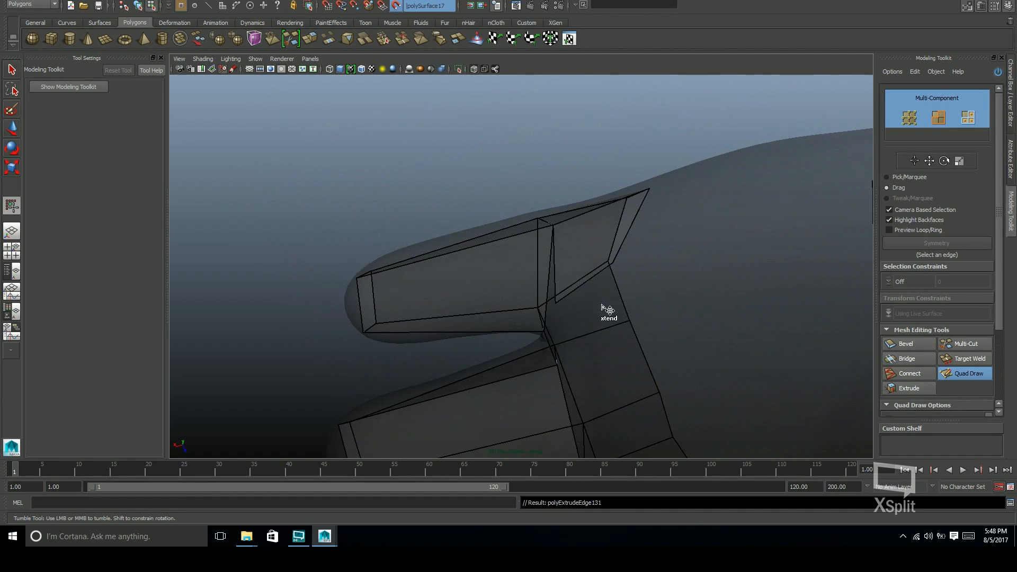
left_click_drag(602, 307, 623, 198, "alt")
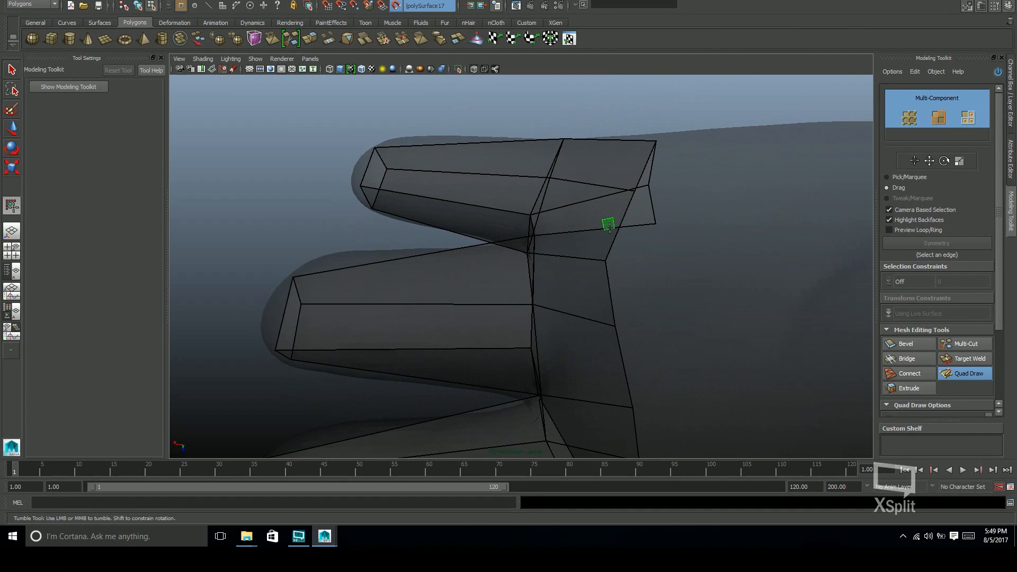
Extend the row of quads across the finger bases on the palm side, towards the index finger
left_click_drag(621, 347, 616, 351)
left_click_drag(616, 351, 634, 212, "alt")
left_click_drag(632, 213, 641, 239)
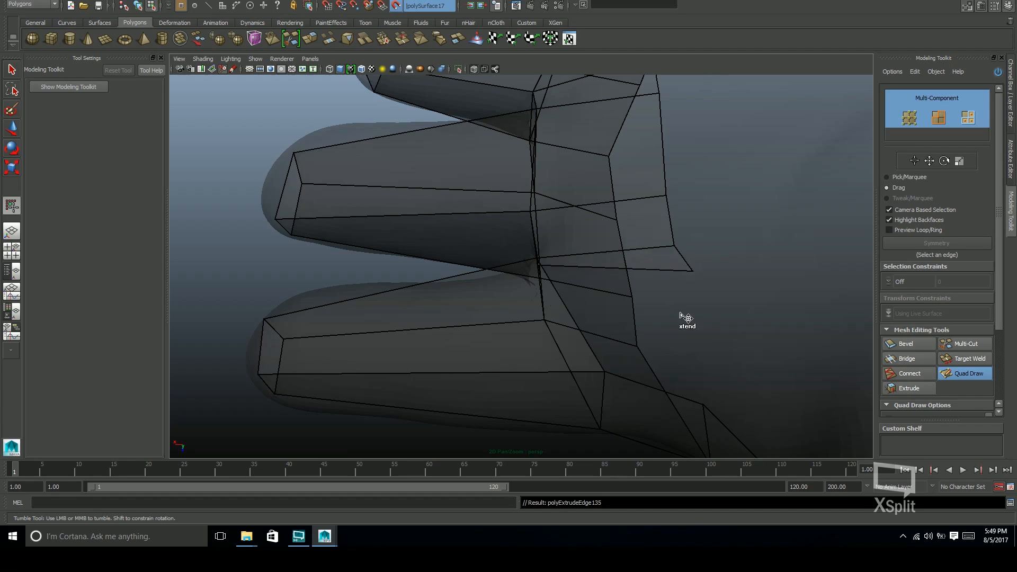
scroll(707, 402, "down", 5)
left_click_drag(707, 402, 736, 268, "alt")
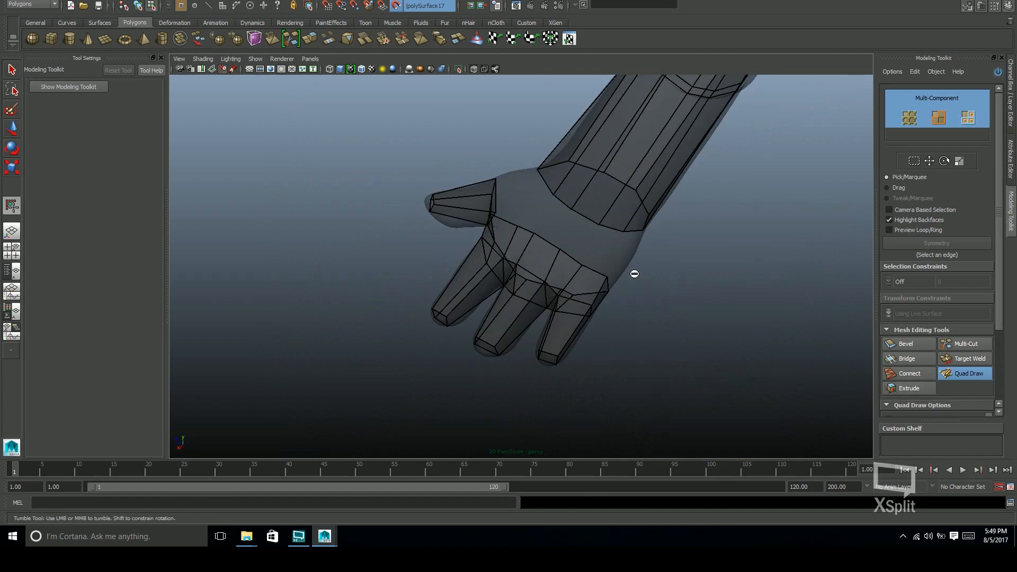
Extend further rows of quads from the finger bases over the hand towards the wrist, linking them to the thumb base
scroll(736, 268, "up", 4)
middle_click_drag(618, 284, 591, 320, "alt")
left_click_drag(590, 320, 532, 304, "alt")
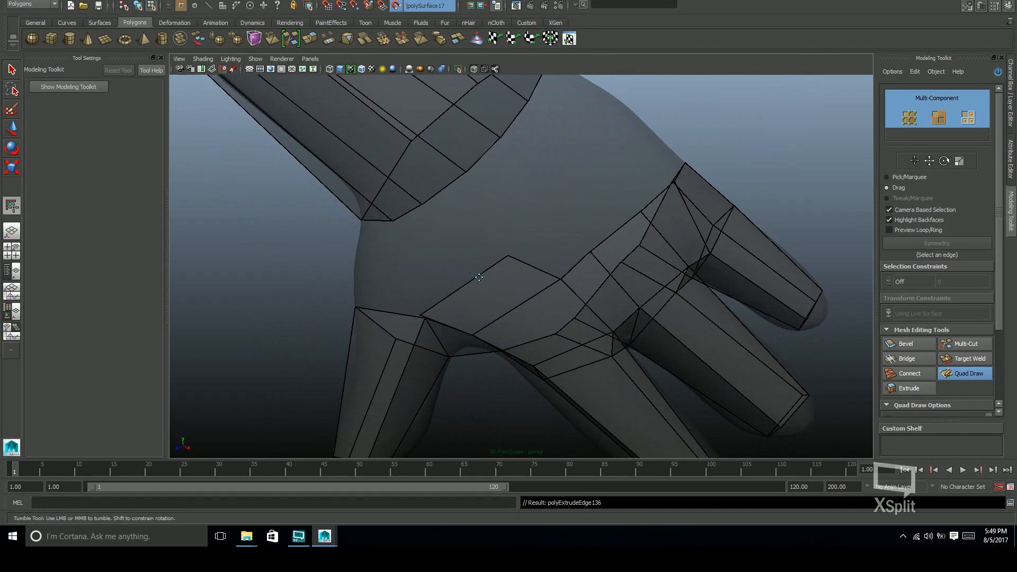
left_click_drag(571, 192, 565, 186)
left_click_drag(620, 244, 565, 321, "alt")
left_click_drag(470, 378, 450, 267)
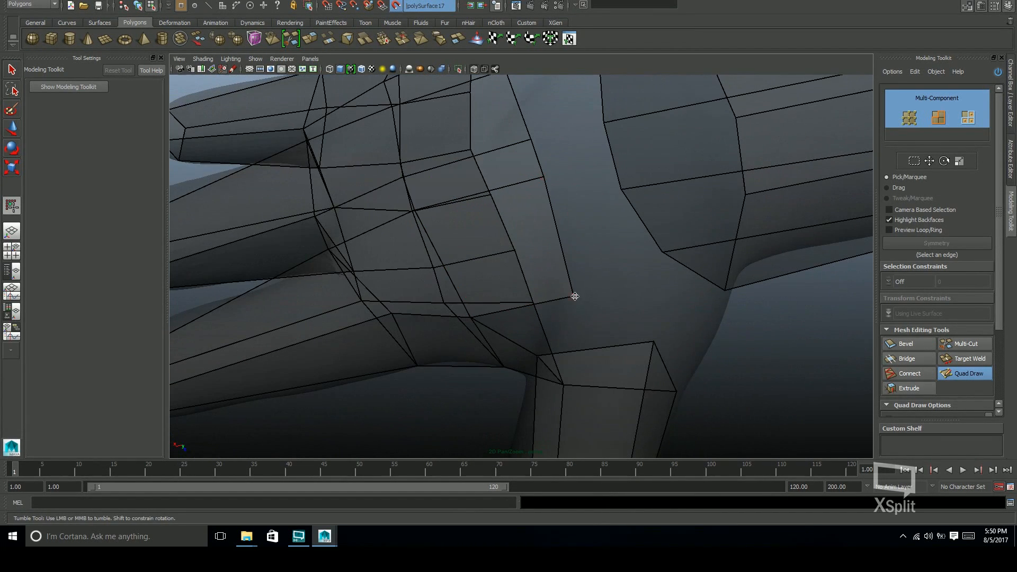
Undo the last quad edit and fill the rest of the hand with quads, joining the thumb base to the palm
key("ctrl+z")
left_click_drag(658, 315, 467, 282, "alt")
left_click_drag(456, 213, 506, 245, "alt")
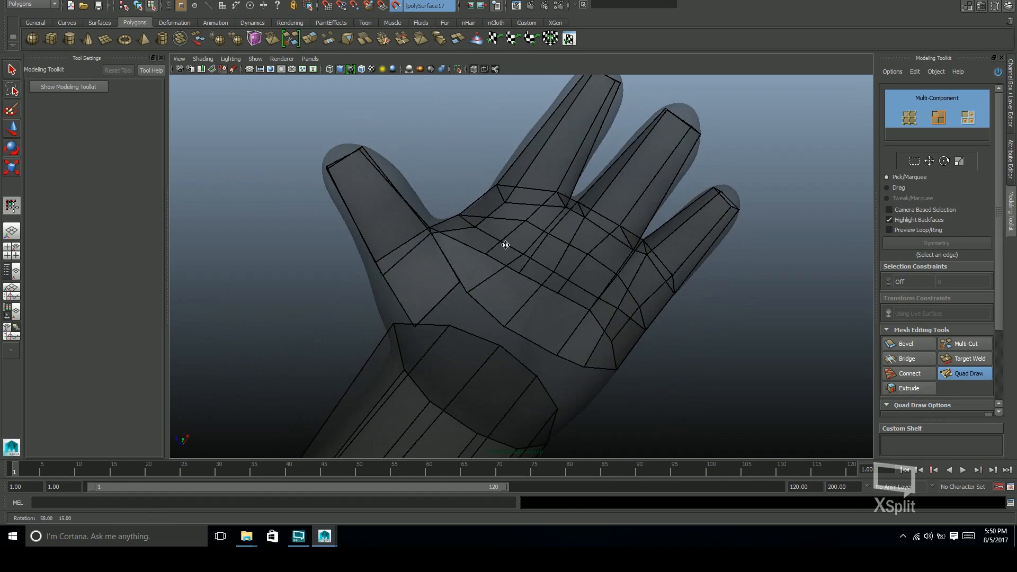
left_click_drag(410, 308, 440, 282, "alt")
left_click_drag(552, 332, 415, 318, "alt")
middle_click_drag(415, 318, 504, 284, "alt")
left_click_drag(507, 317, 466, 341, "alt")
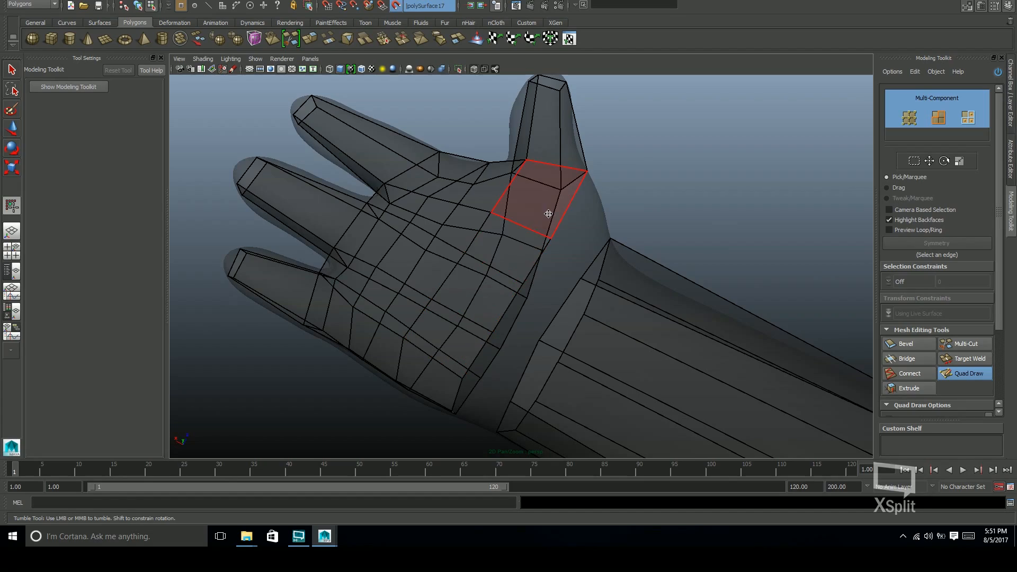
Examine the hand cage's edge flow from the palm, the back, the sides and the fingertips
mouse_move(554, 224)
left_mouse_down("alt")
mouse_move(472, 218)
mouse_move(642, 272)
mouse_move(568, 214)
mouse_move(605, 275)
left_mouse_up("alt")
left_click_drag(586, 220, 564, 197, "alt")
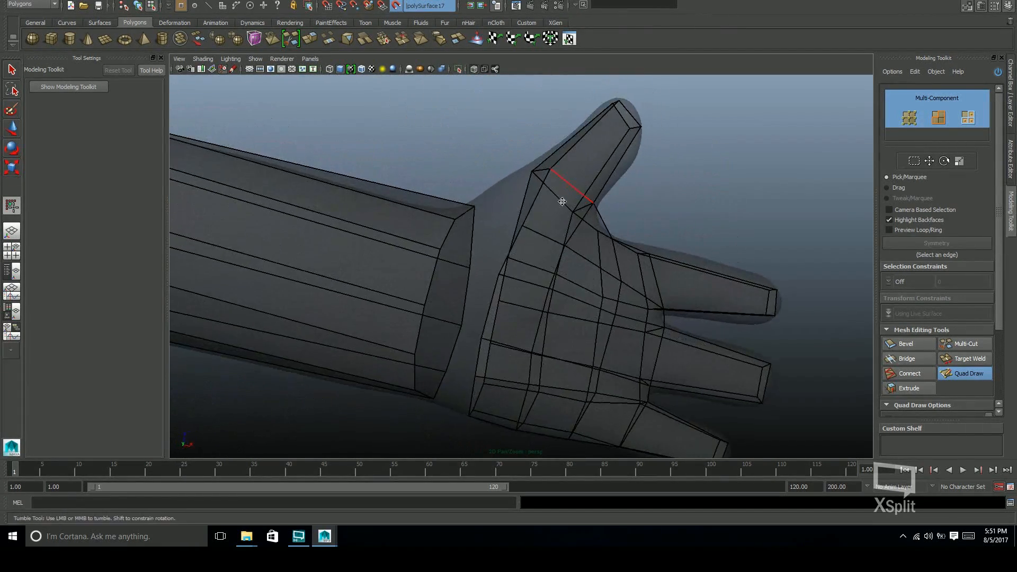
left_click_drag(511, 363, 537, 257, "alt")
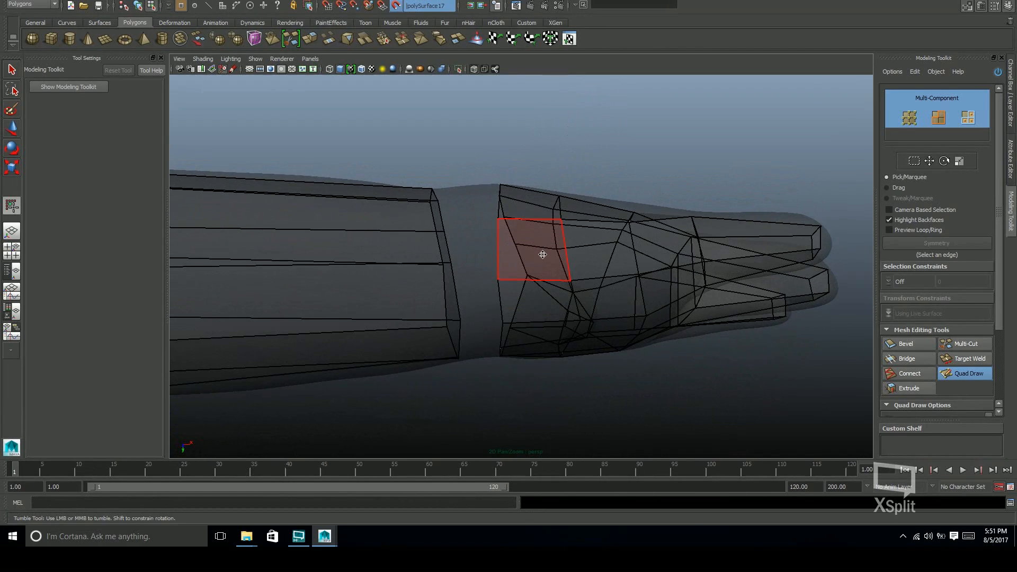
left_click_drag(533, 302, 529, 229, "alt")
left_click_drag(535, 343, 550, 193, "alt")
left_click_drag(535, 316, 539, 288, "alt")
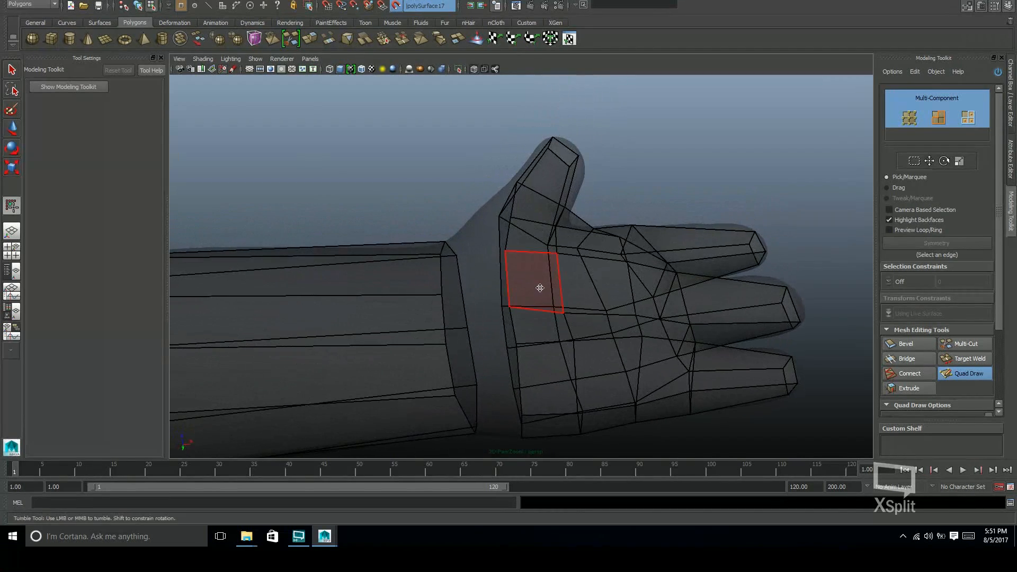
left_click_drag(546, 330, 589, 297, "alt")
right_click_drag(589, 296, 566, 376, "alt")
left_click_drag(565, 376, 597, 268, "alt")
right_click_drag(597, 268, 634, 247, "alt")
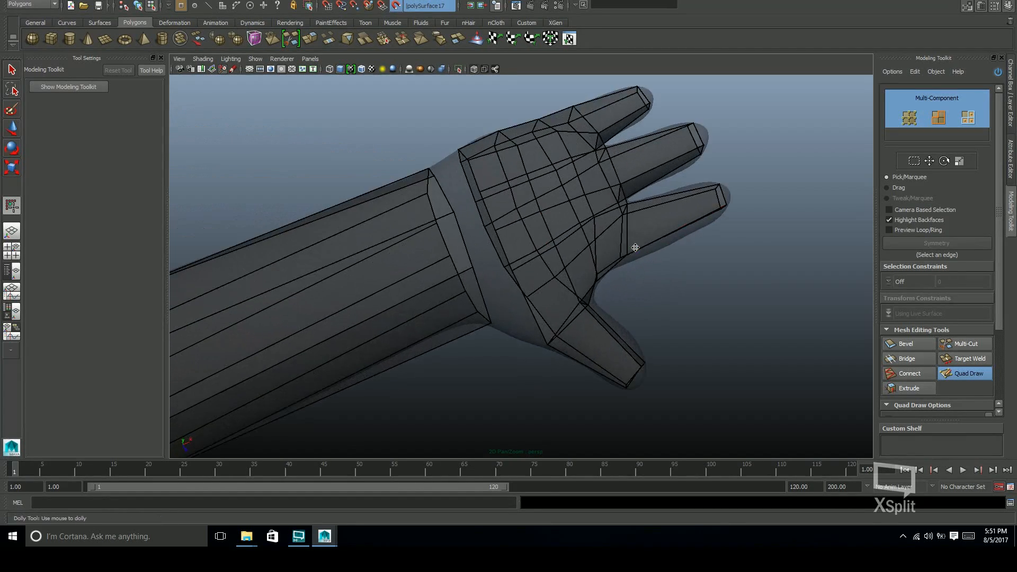
middle_click_drag(633, 247, 687, 257, "alt")
left_click_drag(678, 275, 521, 243, "alt")
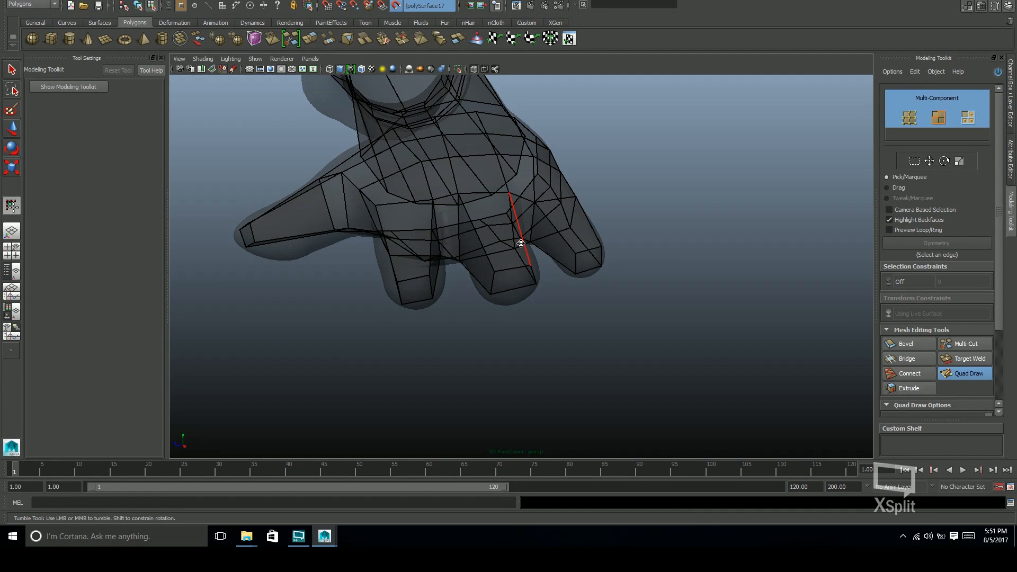
left_click_drag(520, 243, 431, 373, "alt")
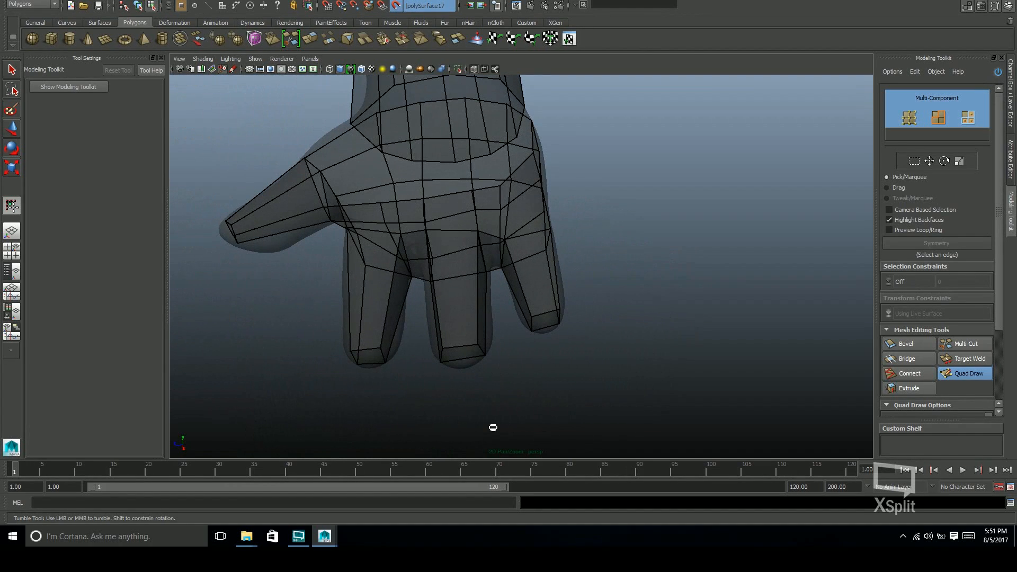
middle_click_drag(494, 428, 542, 487, "alt")
left_click_drag(607, 320, 666, 317, "alt")
left_click_drag(617, 282, 487, 148, "alt")
left_click_drag(648, 258, 779, 291, "alt")
middle_click_drag(779, 291, 532, 267, "alt")
middle_click_drag(748, 301, 732, 292, "alt")
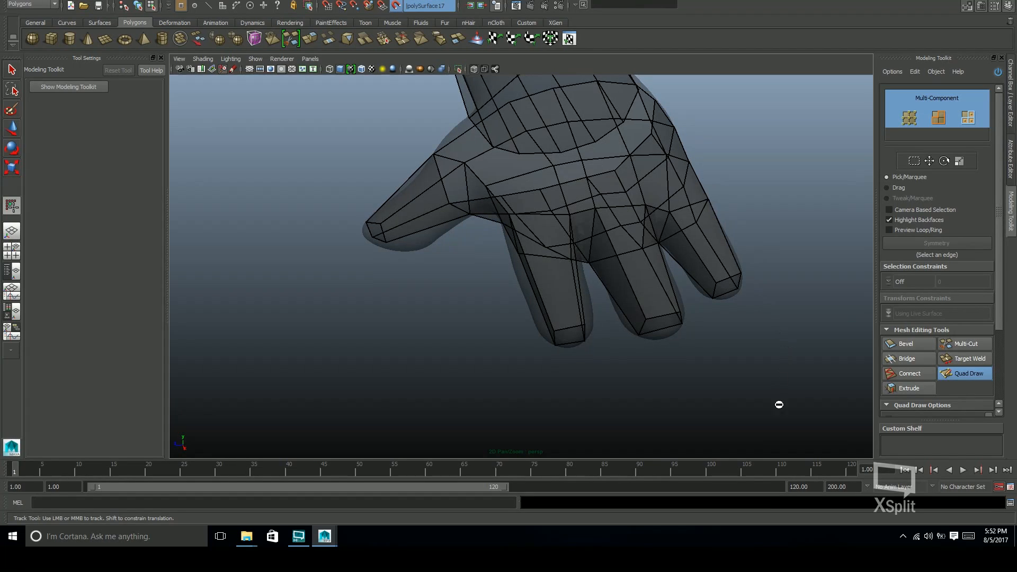
left_click_drag(811, 389, 738, 341, "alt")
Insert lengthwise edge loops through the fingers, thumb and hand with Quad Draw
left_click(969, 374)
left_click(562, 317)
left_click_drag(561, 318, 625, 297, "alt")
right_click_drag(625, 296, 655, 389, "alt")
key("F10")
left_click_drag(806, 264, 424, 288, "alt")
middle_click_drag(424, 288, 327, 289, "alt")
key("w")
left_click(969, 374)
mouse_move(609, 339)
left_mouse_down("alt")
mouse_move(631, 324)
mouse_move(572, 334)
mouse_move(627, 352)
mouse_move(381, 351)
mouse_move(476, 369)
mouse_move(504, 360)
mouse_move(558, 268)
mouse_move(503, 323)
mouse_move(449, 340)
mouse_move(384, 332)
mouse_move(386, 297)
mouse_move(471, 238)
left_mouse_up("alt")
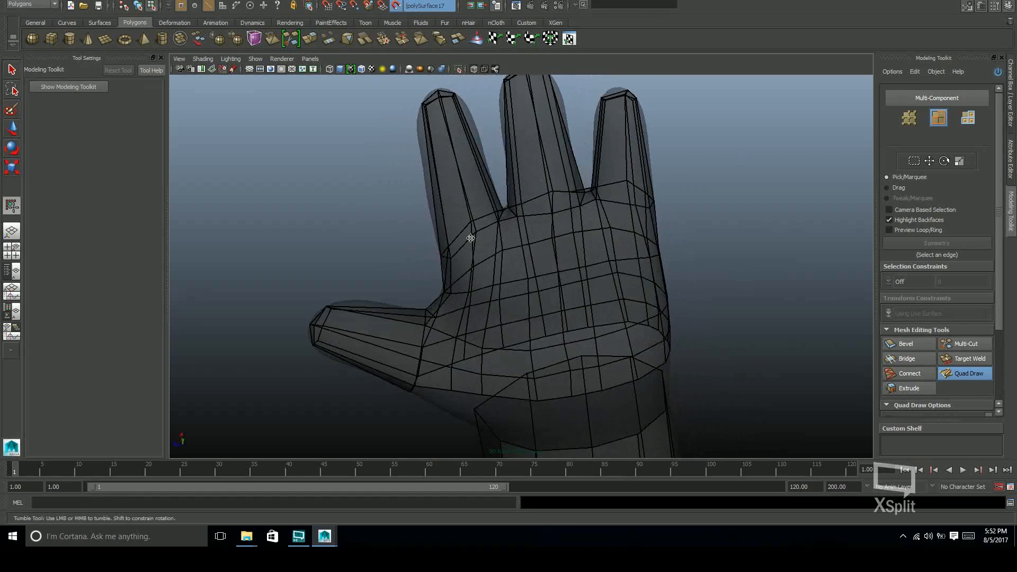
Examine the edge flow of the fingers and fingertips up close, then return to Quad Draw
middle_click_drag(527, 227, 529, 293, "alt")
left_click_drag(530, 293, 525, 199, "alt")
right_click_drag(524, 200, 609, 245, "alt")
middle_click_drag(609, 245, 609, 340, "alt")
right_click_drag(609, 340, 739, 165, "alt")
middle_click_drag(649, 122, 651, 272, "alt")
left_click_drag(652, 272, 625, 266, "alt")
right_click_drag(625, 266, 638, 247, "alt")
middle_click_drag(638, 247, 643, 142, "alt")
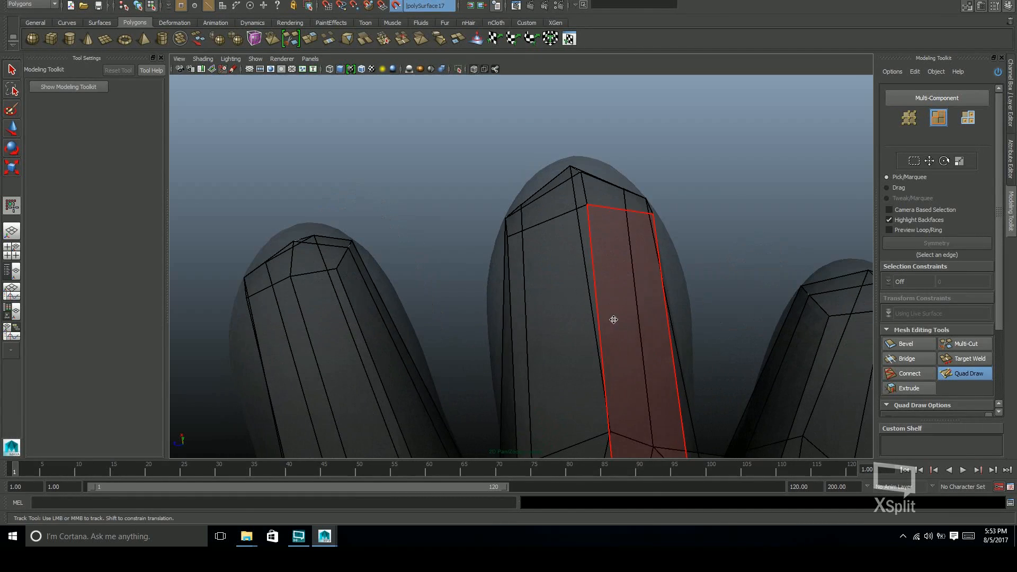
key("w")
left_click_drag(631, 298, 611, 280, "alt")
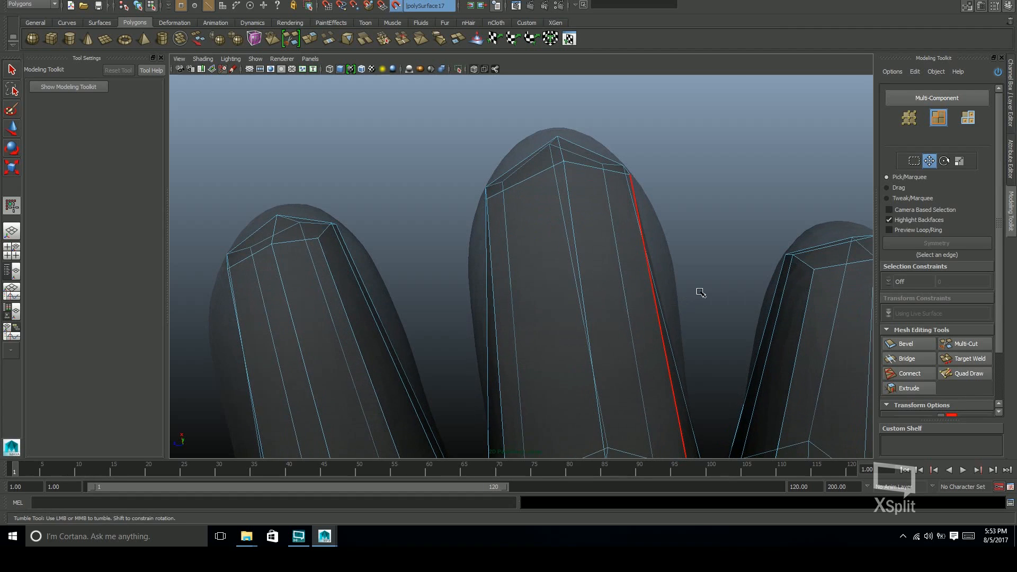
left_click(965, 374)
right_click_drag(726, 221, 630, 225, "alt")
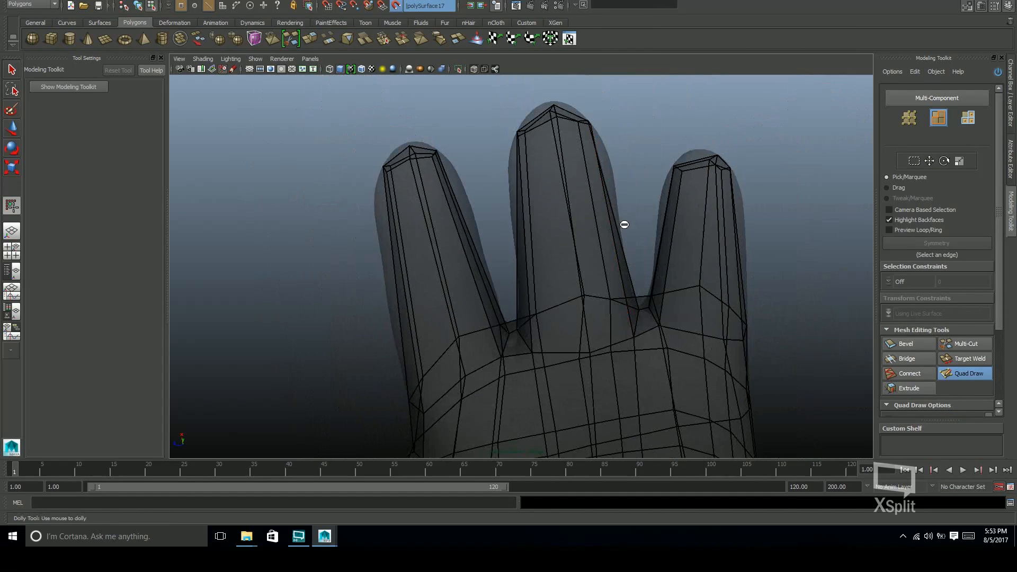
left_click(604, 197, "ctrl")
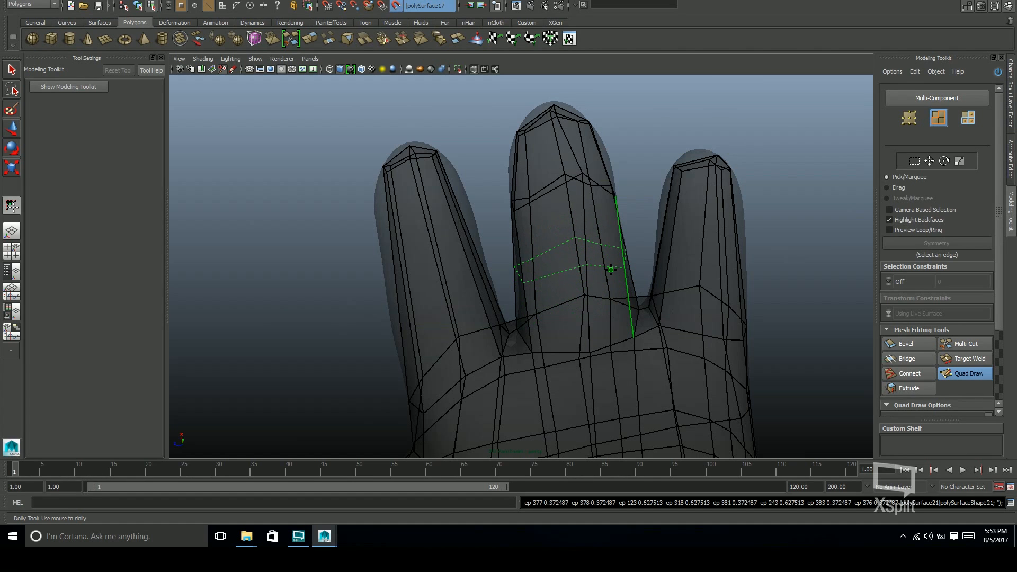
left_click(451, 211, "ctrl")
left_click(468, 287, "ctrl")
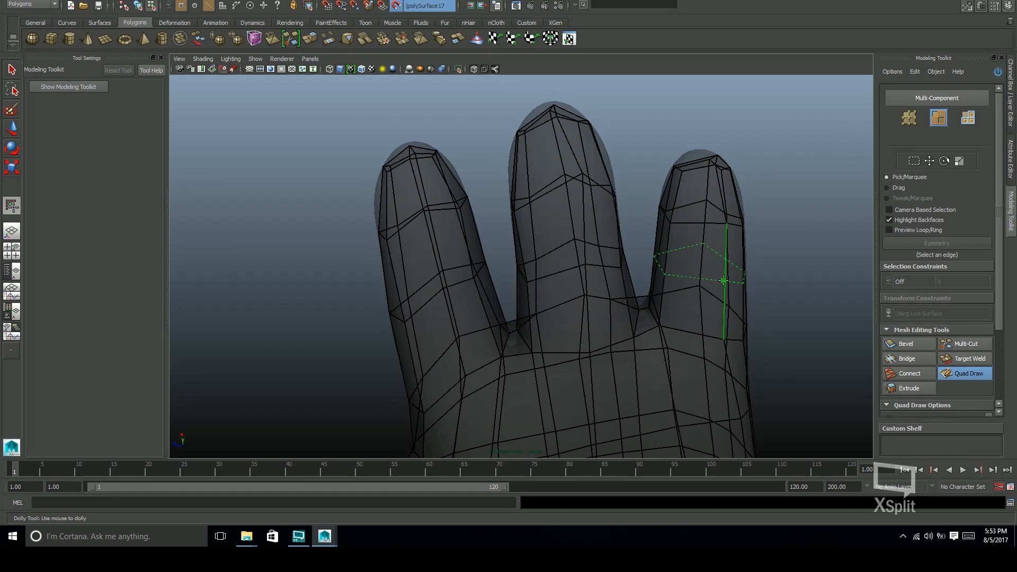
left_click_drag(724, 280, 487, 225, "alt")
key("ctrl+z")
key("ctrl+z")
key("ctrl+z")
key("ctrl+z")
key("ctrl+z")
key("ctrl+z")
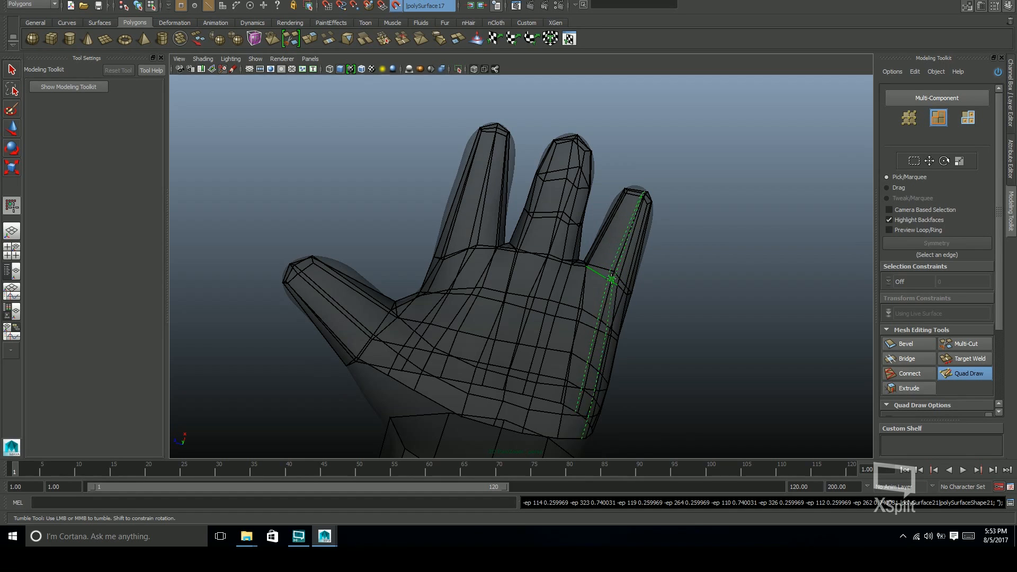
Insert two edge loops across each of the three fingers, spaced between the fingertip and the knuckle
left_click_drag(575, 258, 529, 282, "alt")
right_click_drag(568, 255, 618, 266, "alt")
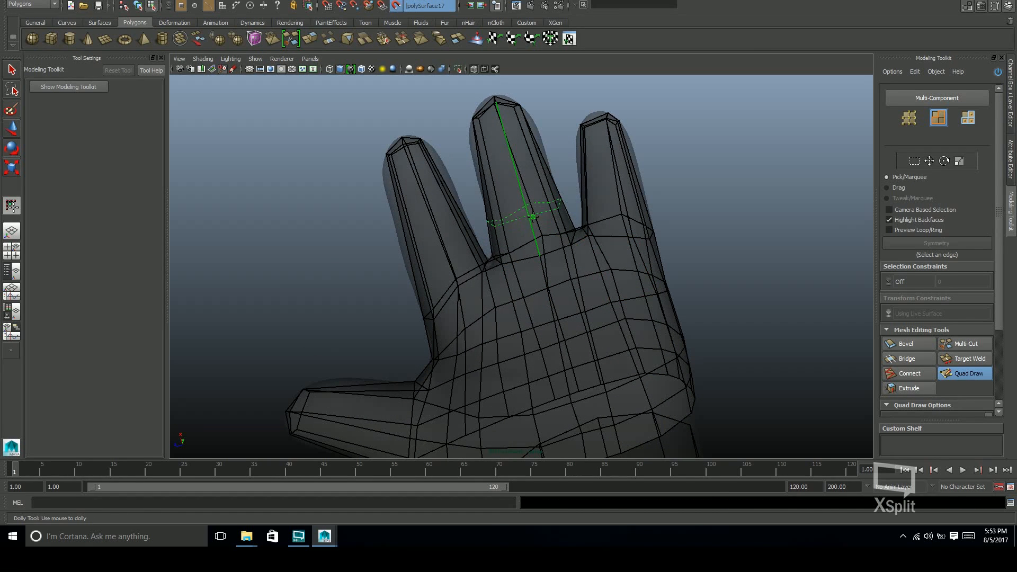
left_click(513, 147, "ctrl")
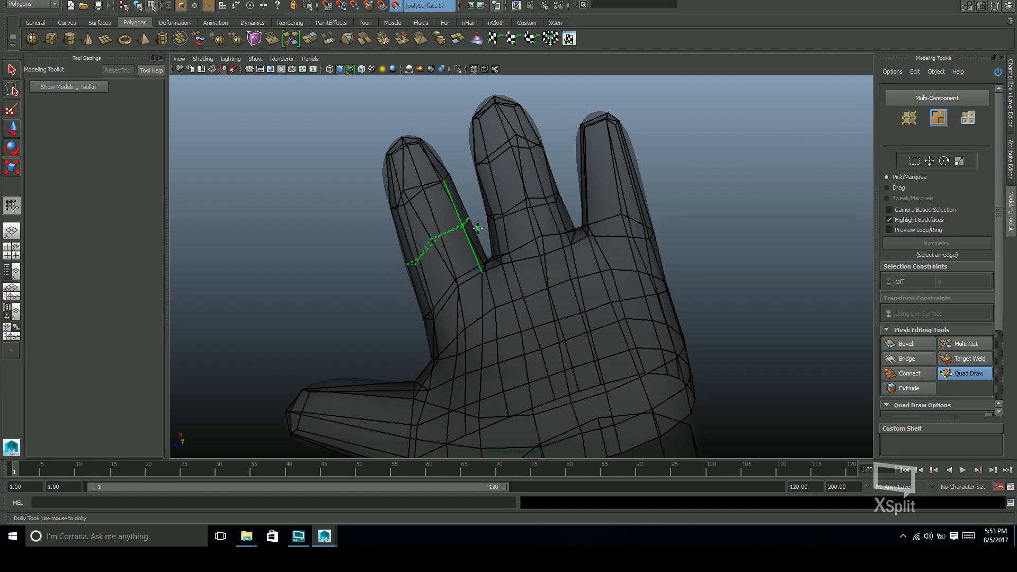
left_click(621, 168, "ctrl")
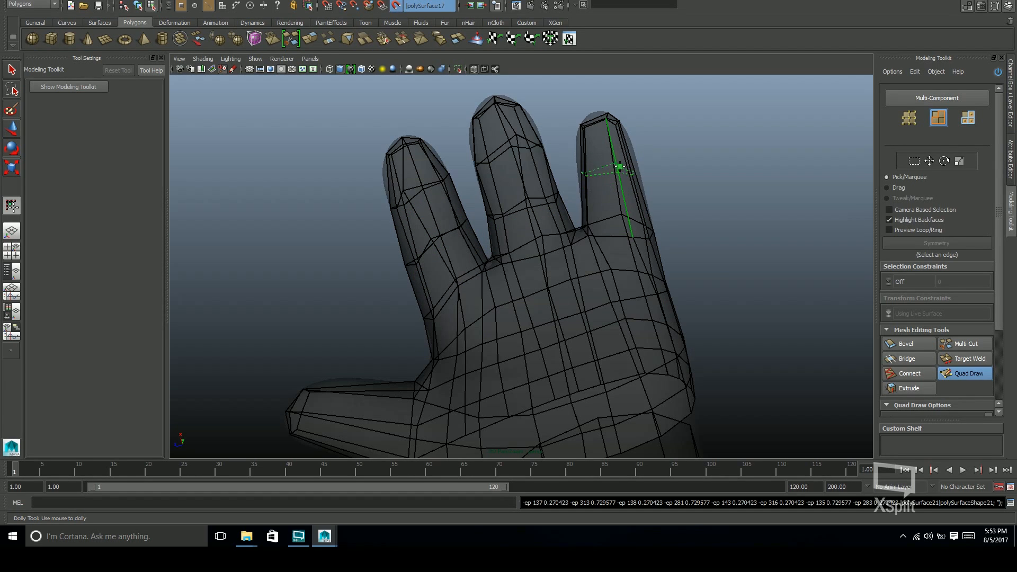
left_click(618, 160, "ctrl")
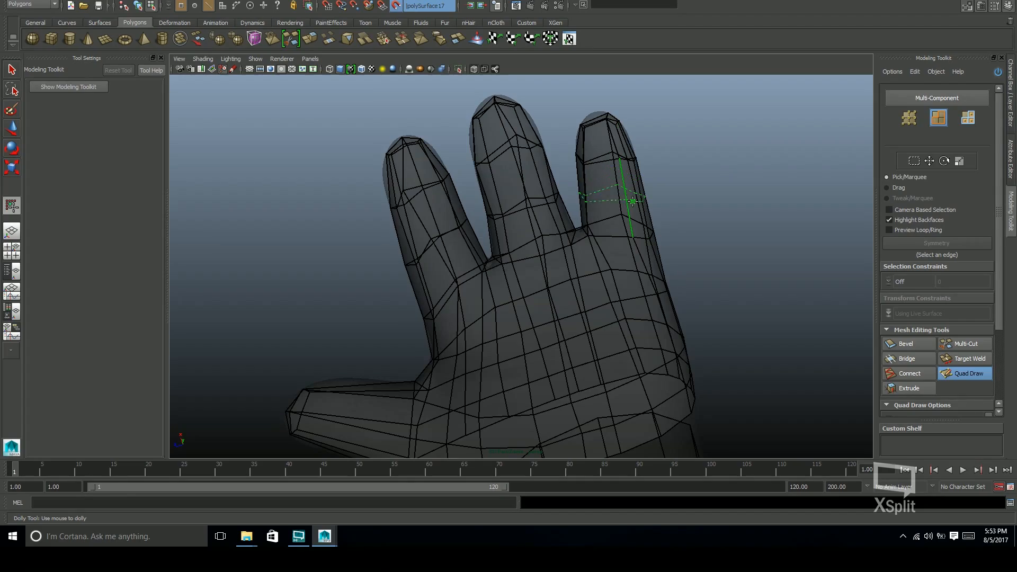
mouse_move(690, 239)
left_mouse_down("alt")
mouse_move(602, 243)
mouse_move(586, 288)
mouse_move(688, 351)
mouse_move(602, 307)
mouse_move(769, 254)
mouse_move(661, 298)
mouse_move(700, 275)
mouse_move(700, 219)
left_mouse_up("alt")
left_click(652, 307, "ctrl")
middle_click_drag(700, 218, 696, 247, "alt")
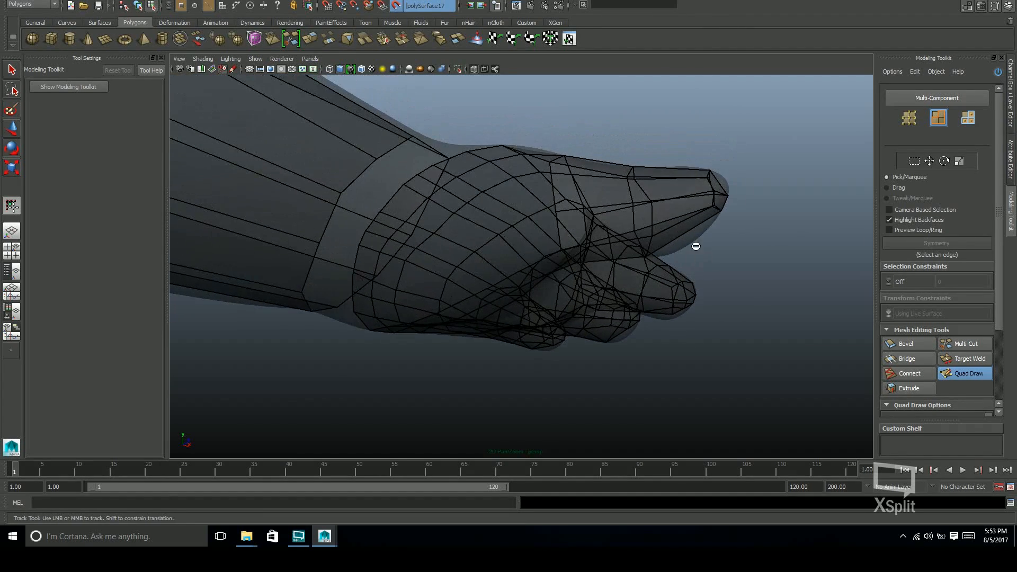
Insert edge loops across the thumb between its tip and base
left_click_drag(733, 273, 554, 334, "alt")
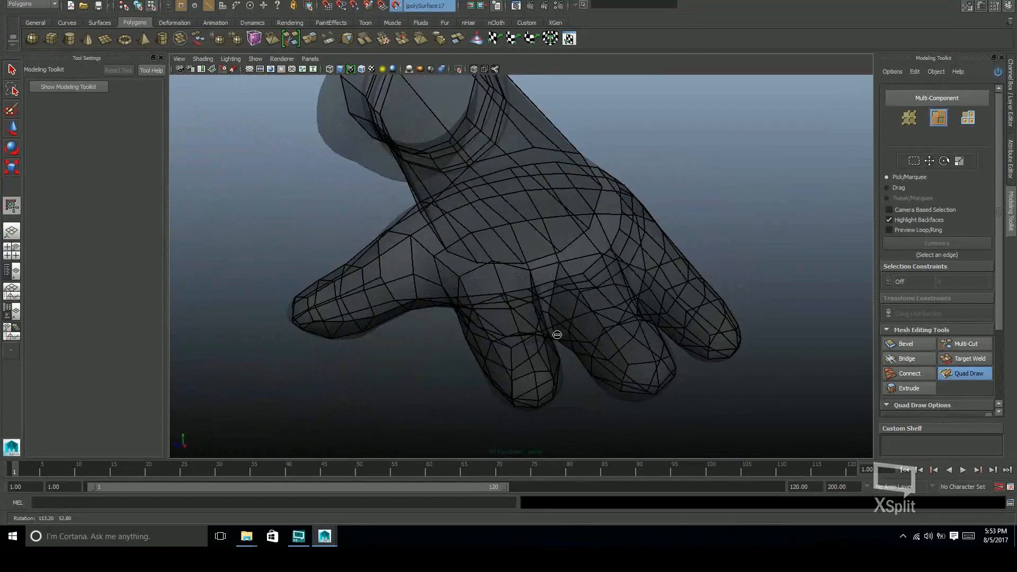
middle_click_drag(555, 334, 645, 287, "alt")
left_click(532, 282, "ctrl")
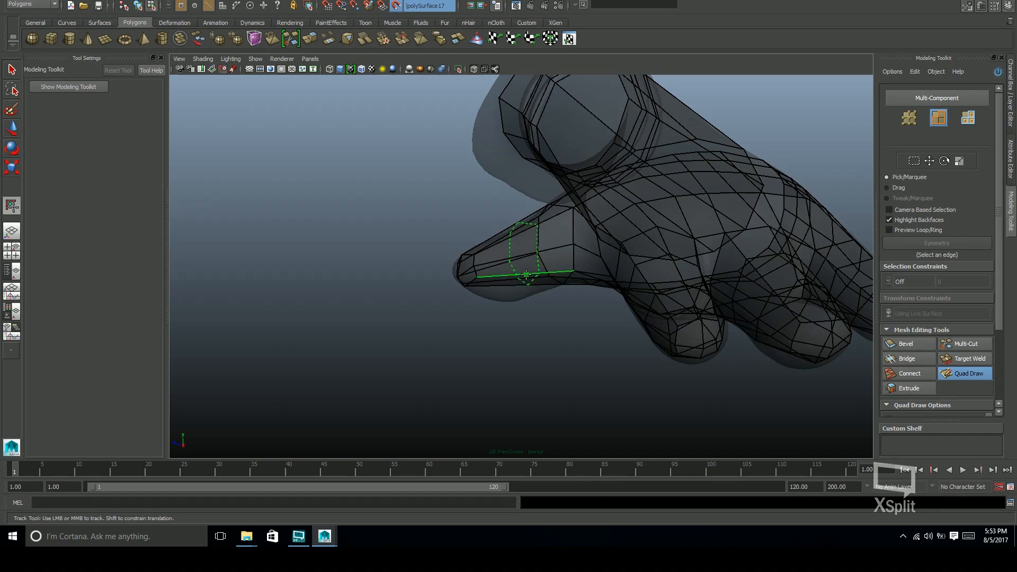
left_click_drag(543, 298, 595, 407, "alt")
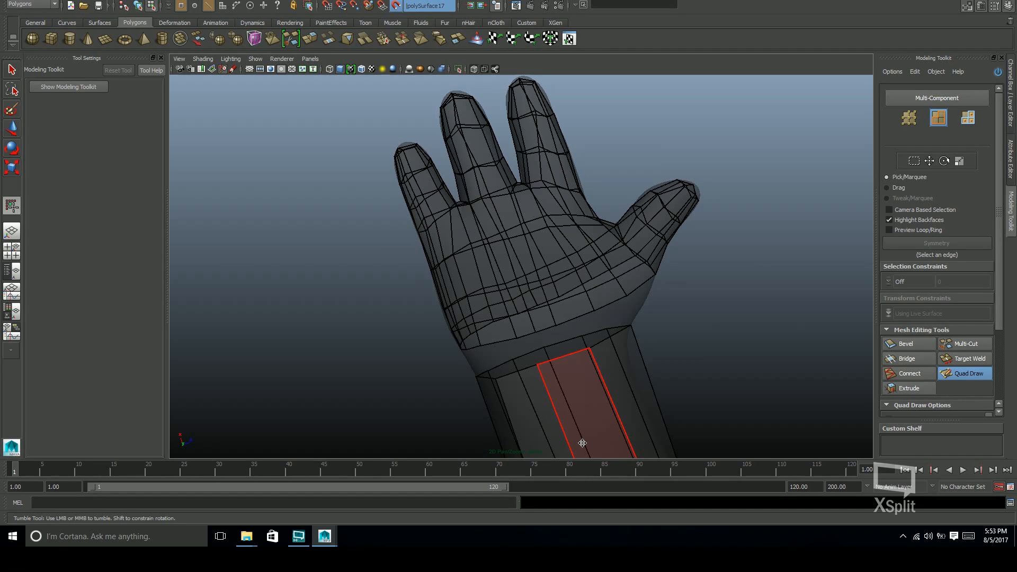
Leave Quad Draw, switch to face selection, and select a face on the hand cage's open border near the wrist
middle_click_drag(633, 343, 672, 345, "alt")
left_click_drag(672, 345, 672, 308, "alt")
right_click_drag(672, 309, 751, 299, "alt")
left_click_drag(676, 364, 593, 360, "alt")
key("w")
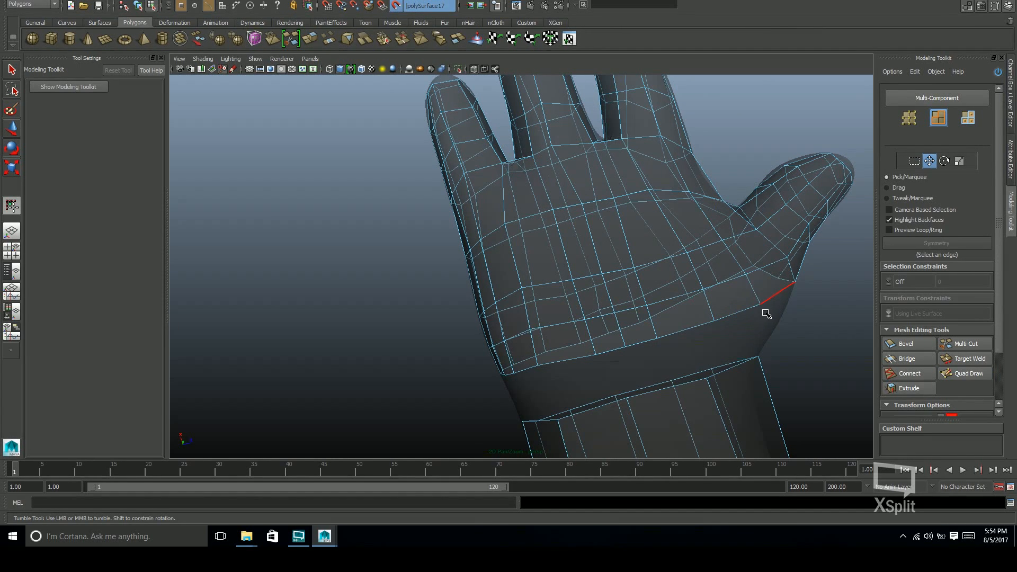
key("F11")
left_click(735, 298)
Examine the gap between the hand and wrist cages against the sculpt, and bring back the modeling tools
left_click_drag(736, 298, 689, 269, "alt")
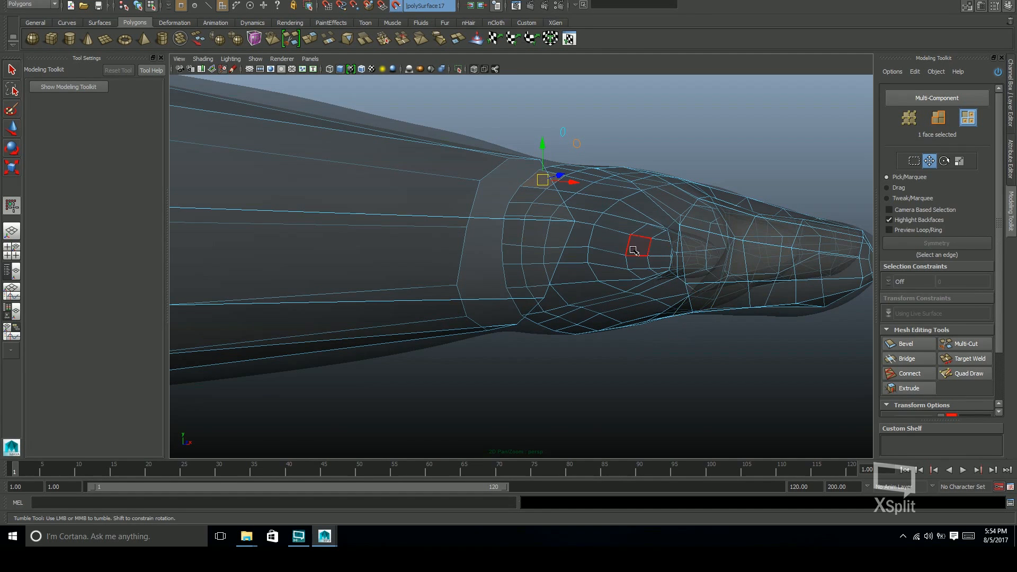
left_click_drag(609, 239, 647, 304, "alt")
scroll(638, 308, "up", 4)
left_click_drag(609, 342, 535, 305, "alt")
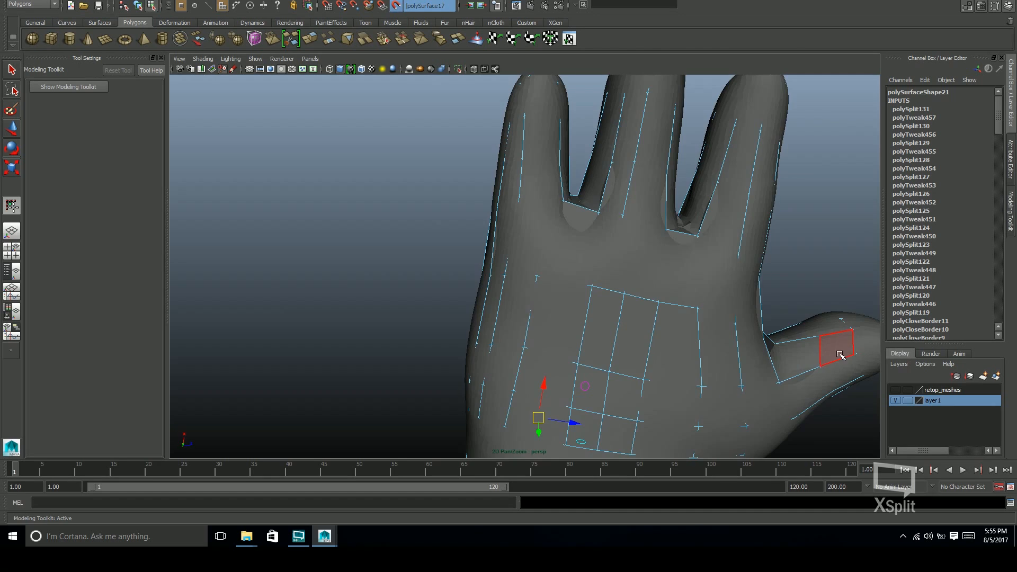
left_click_drag(841, 355, 912, 359, "alt")
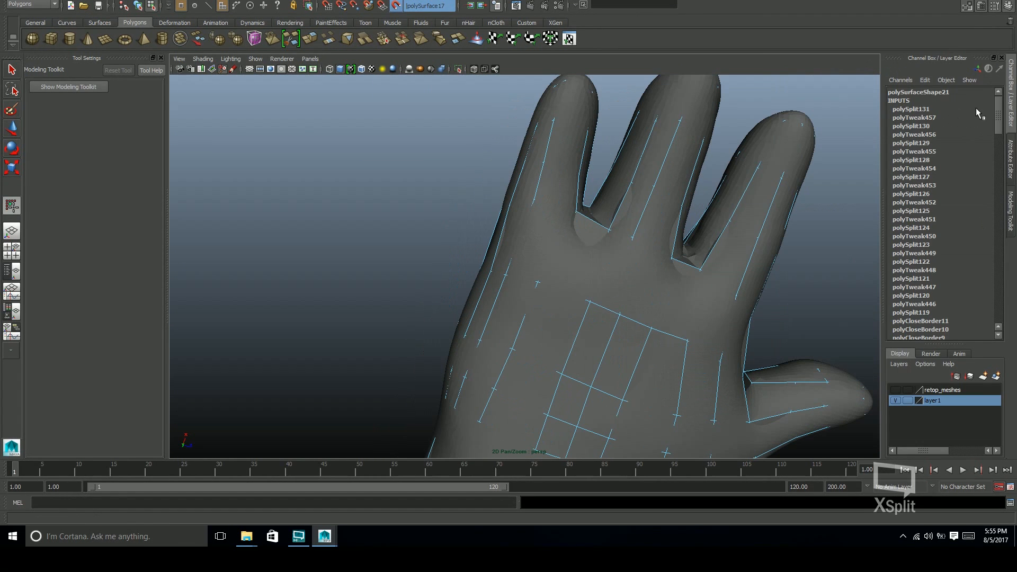
key("w")
left_click(968, 7)
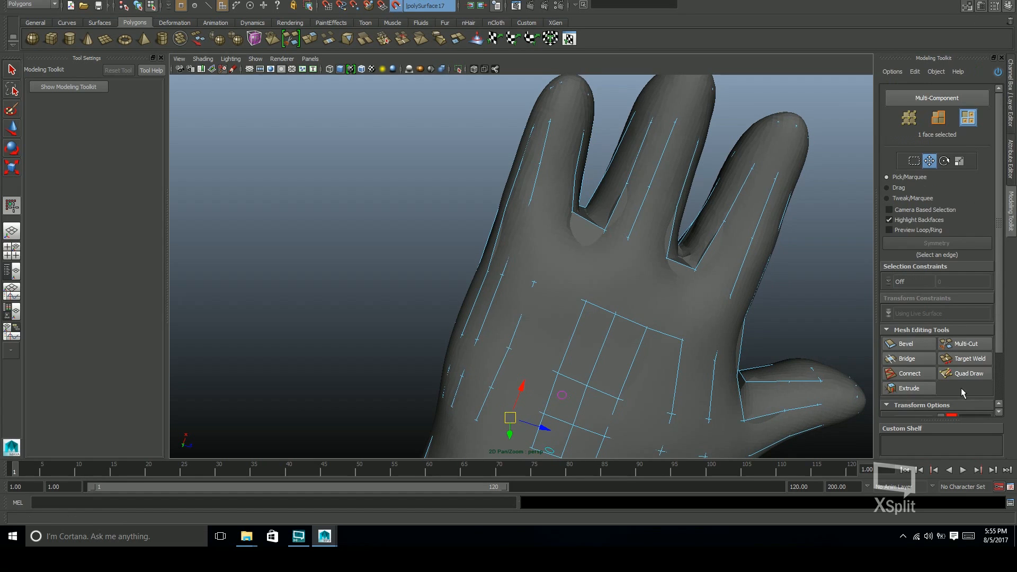
Resume Quad Draw with X-ray shading and replace the edge loop running around the hand just below the finger bases
left_click(972, 378)
left_click_drag(739, 283, 678, 259, "alt")
left_click(475, 69)
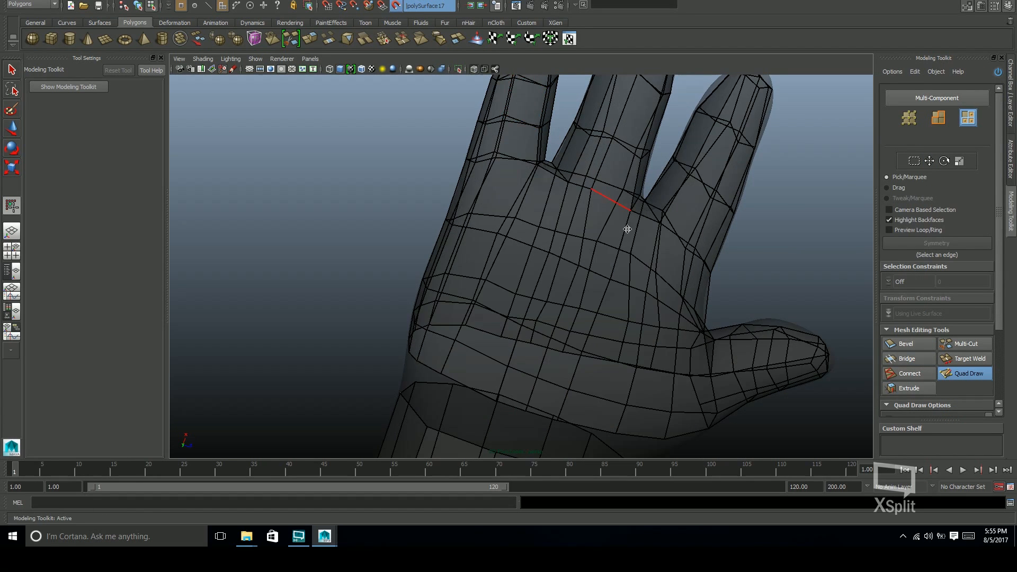
left_click_drag(627, 226, 522, 253, "alt")
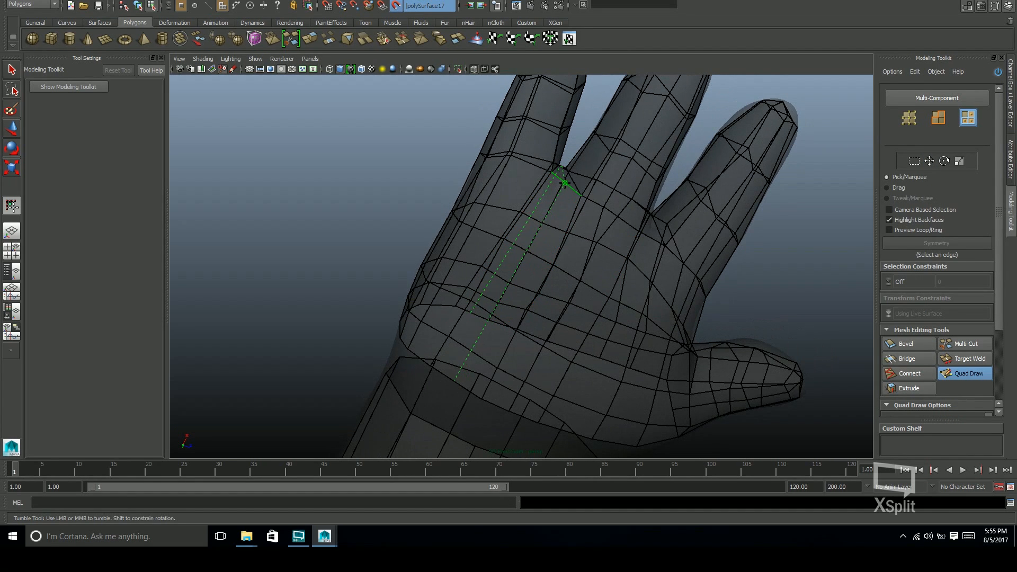
mouse_move(652, 238)
left_mouse_down("alt")
mouse_move(602, 249)
mouse_move(599, 229)
left_mouse_up("alt")
right_click_drag(598, 228, 705, 241, "alt")
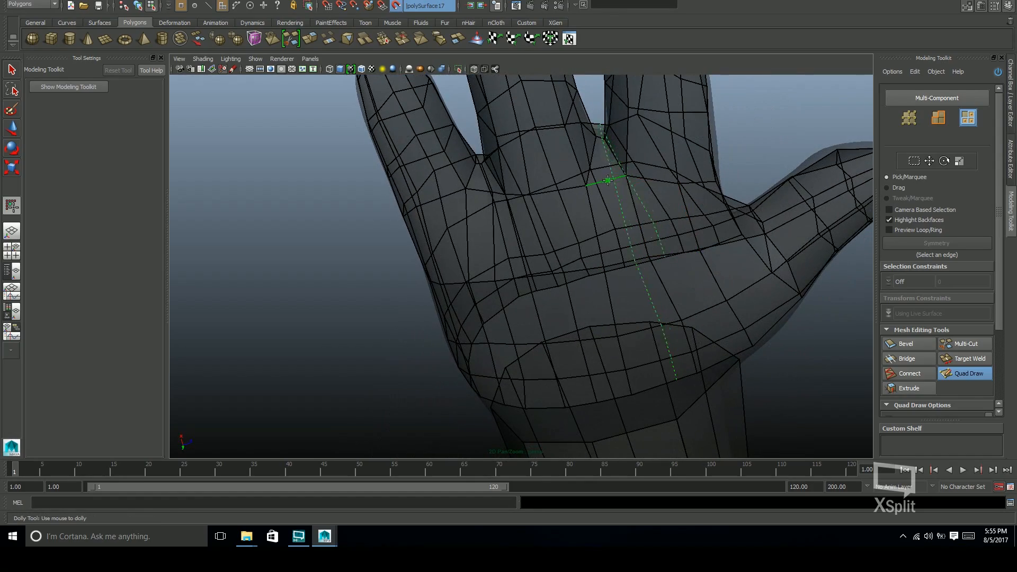
mouse_move(731, 241)
left_mouse_down("alt")
mouse_move(684, 231)
mouse_move(666, 215)
mouse_move(666, 254)
mouse_move(625, 286)
mouse_move(546, 264)
left_mouse_up("alt")
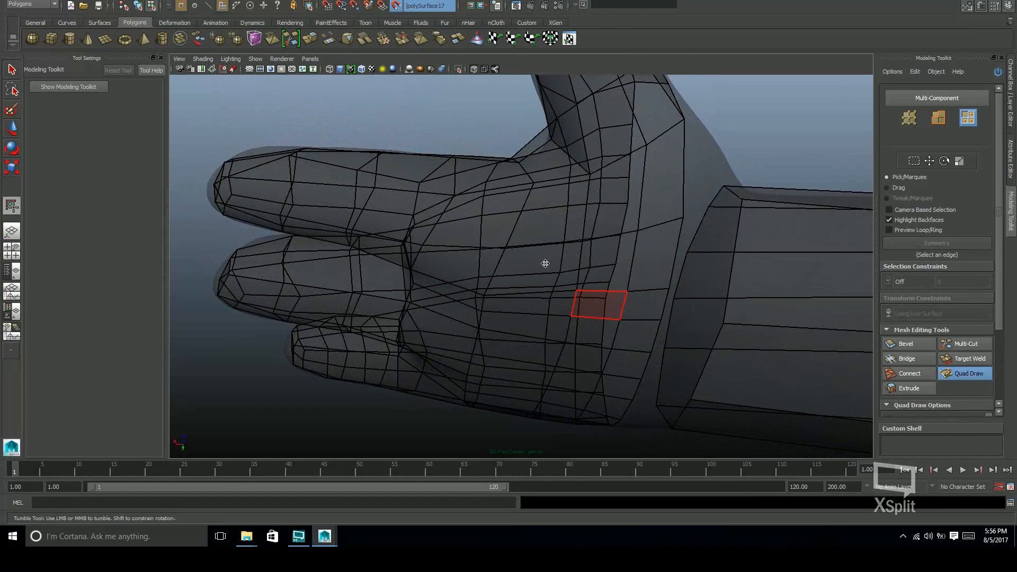
left_click(525, 214, "ctrl+shift")
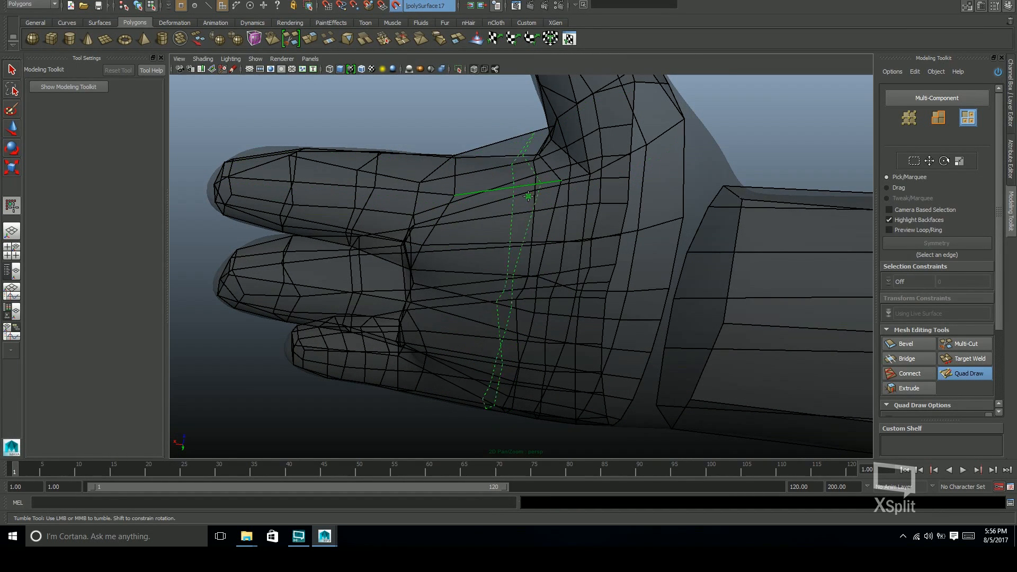
left_click_drag(570, 242, 562, 235, "alt")
left_click(502, 195, "ctrl")
mouse_move(442, 211)
left_mouse_down("alt")
mouse_move(585, 297)
mouse_move(530, 288)
mouse_move(474, 228)
mouse_move(670, 272)
mouse_move(654, 291)
mouse_move(663, 361)
mouse_move(717, 340)
mouse_move(702, 370)
mouse_move(699, 298)
mouse_move(512, 257)
left_mouse_up("alt")
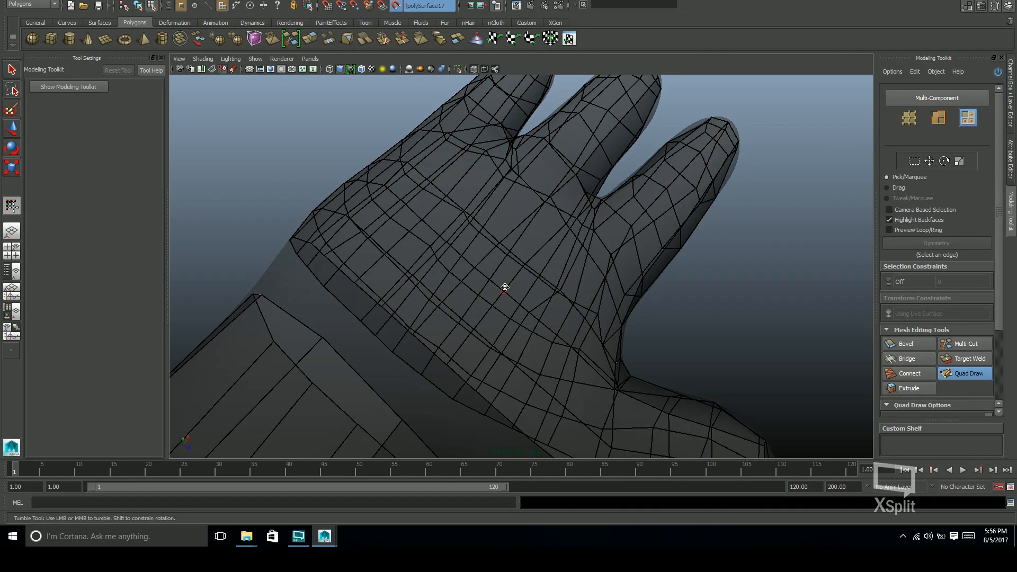
Leave Quad Draw, hide the sculpt's layer, turn off X-ray shading, and examine the hand cage's edge flow on the back and palm
key("q")
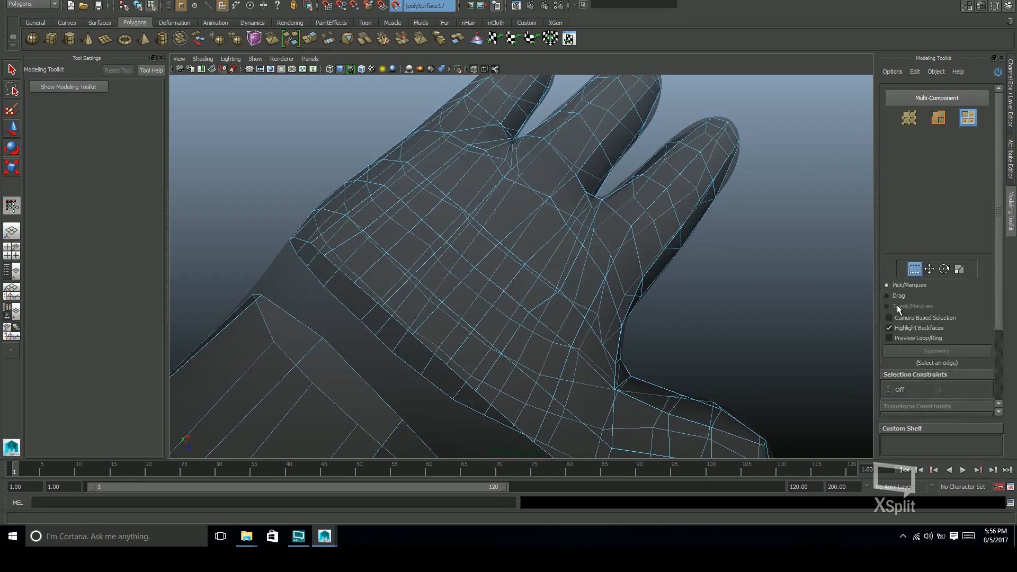
key("ctrl+a")
key("ctrl+a")
left_click(895, 400)
left_click(474, 70)
left_click(677, 289)
mouse_move(647, 346)
left_mouse_down("alt")
mouse_move(761, 332)
mouse_move(803, 287)
mouse_move(594, 312)
mouse_move(698, 338)
mouse_move(689, 334)
left_mouse_up("alt")
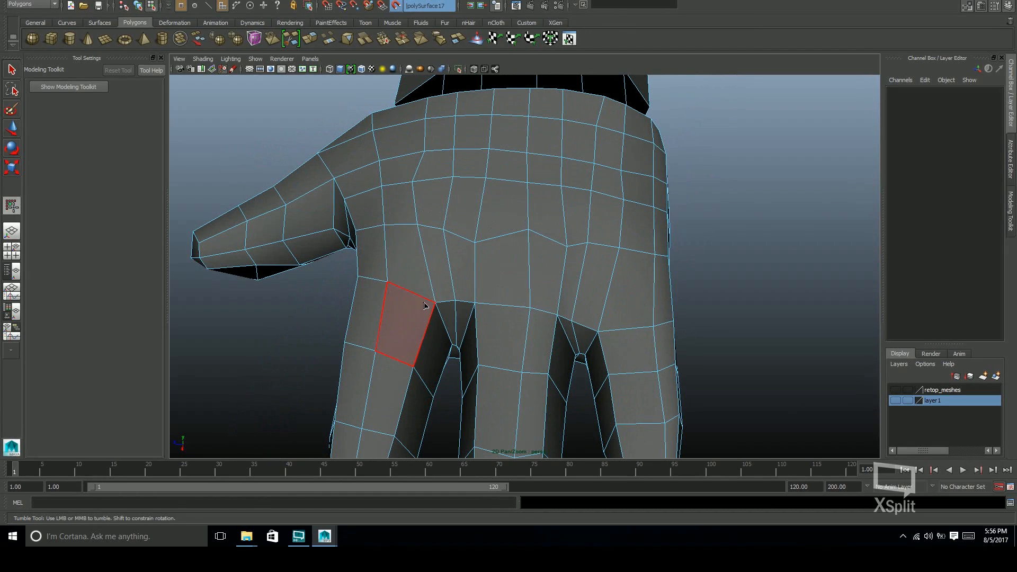
left_click_drag(570, 212, 617, 344, "alt")
left_click_drag(556, 363, 597, 342, "alt")
middle_click_drag(598, 342, 601, 379, "alt")
left_click_drag(601, 378, 559, 248, "alt")
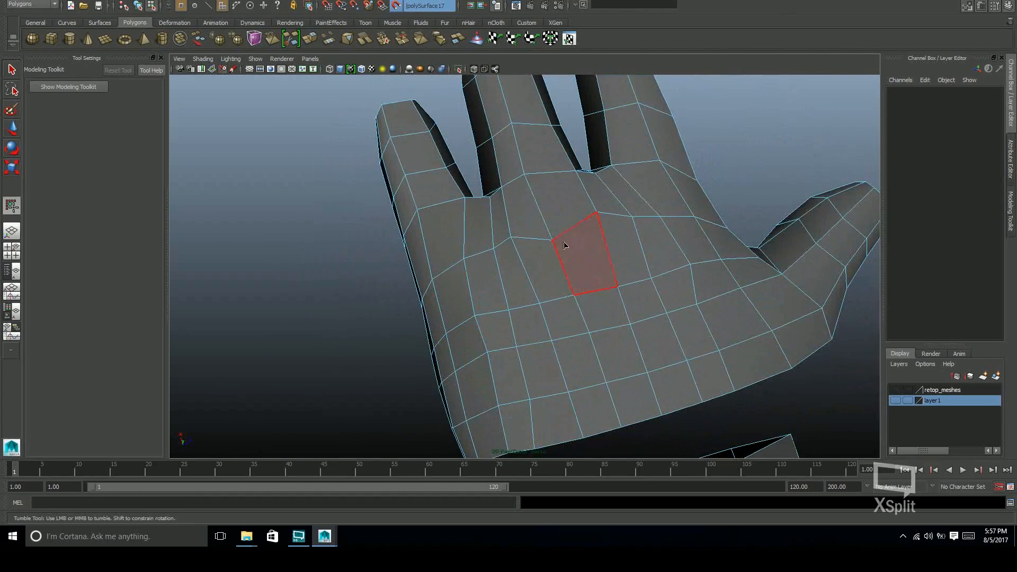
left_click_drag(626, 289, 488, 100, "alt")
Show the sculpt again and use Quad Draw to merge the neighbouring palm vertices into the centre column below the knuckles
left_click(896, 401)
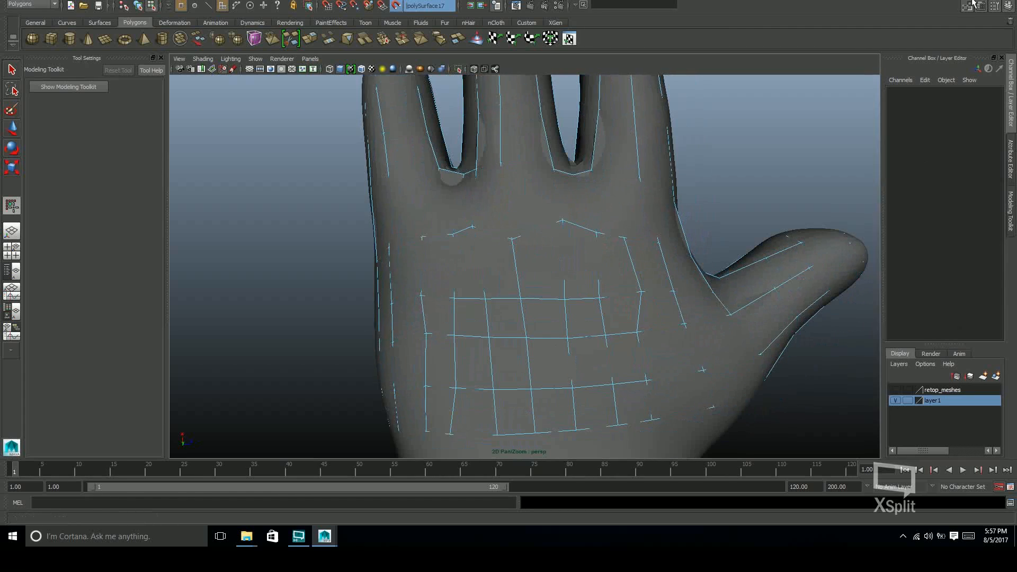
left_click(1011, 212)
left_click(969, 374)
middle_click_drag(517, 302, 520, 280, "alt")
scroll(520, 279, "up", 2)
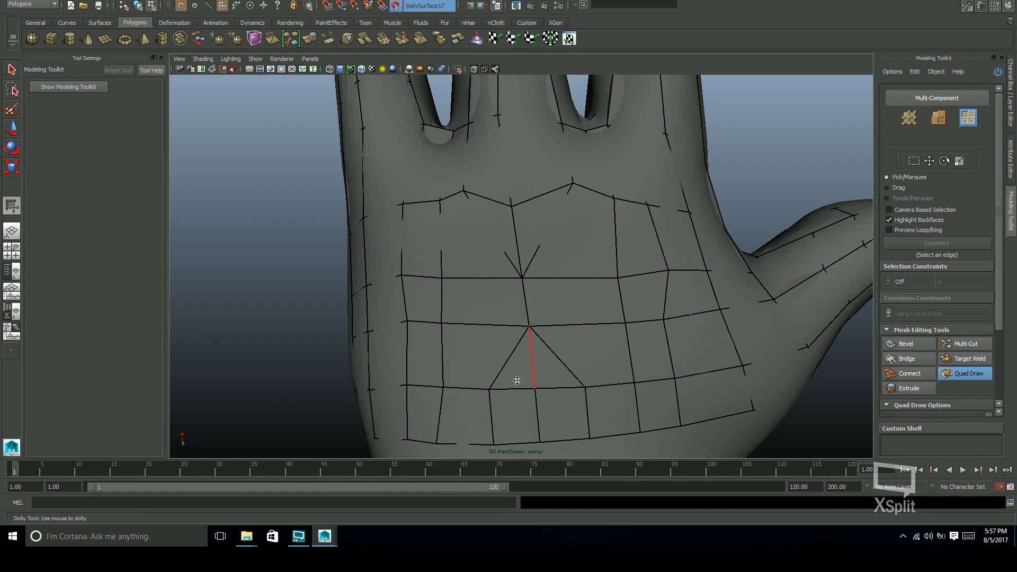
mouse_move(517, 243)
left_mouse_down("alt")
mouse_move(511, 216)
mouse_move(522, 334)
mouse_move(472, 336)
mouse_move(551, 339)
left_mouse_up("alt")
scroll(519, 318, "up", 3)
Delete an edge in the lower palm beside the merged vertices and return to Quad Draw
key("ctrl+shift+x")
key("w")
left_click(487, 358)
key("F10")
left_click(479, 367)
key("ctrl+Delete")
key("ctrl+shift+q")
Undo the last two tweaks and merge vertices along the thumb-side column of the hand toward the wrist border
mouse_move(645, 257)
left_mouse_down("alt")
mouse_move(507, 261)
mouse_move(473, 348)
mouse_move(601, 295)
mouse_move(527, 311)
mouse_move(567, 302)
mouse_move(556, 300)
left_mouse_up("alt")
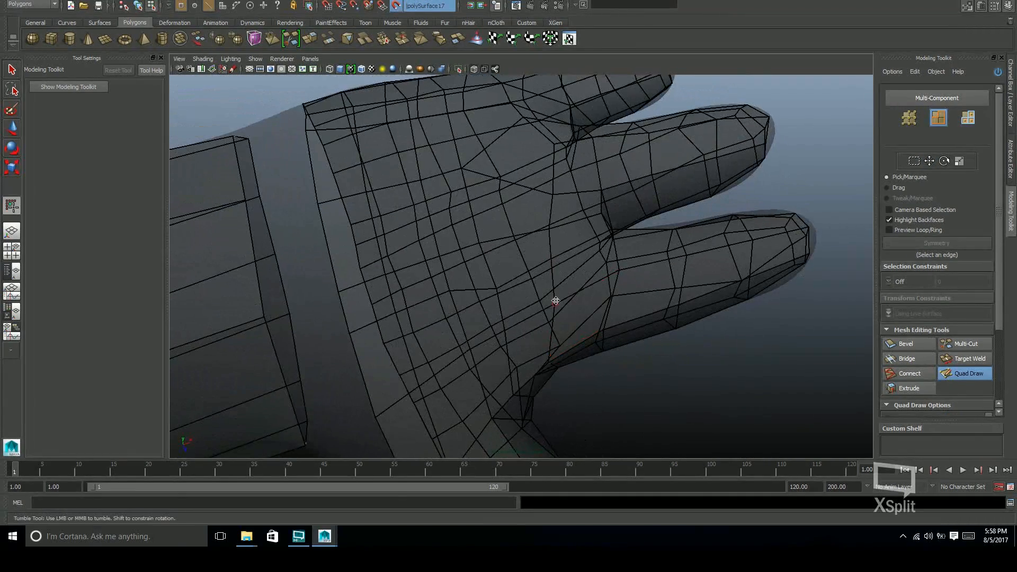
key("ctrl+z")
key("ctrl+z")
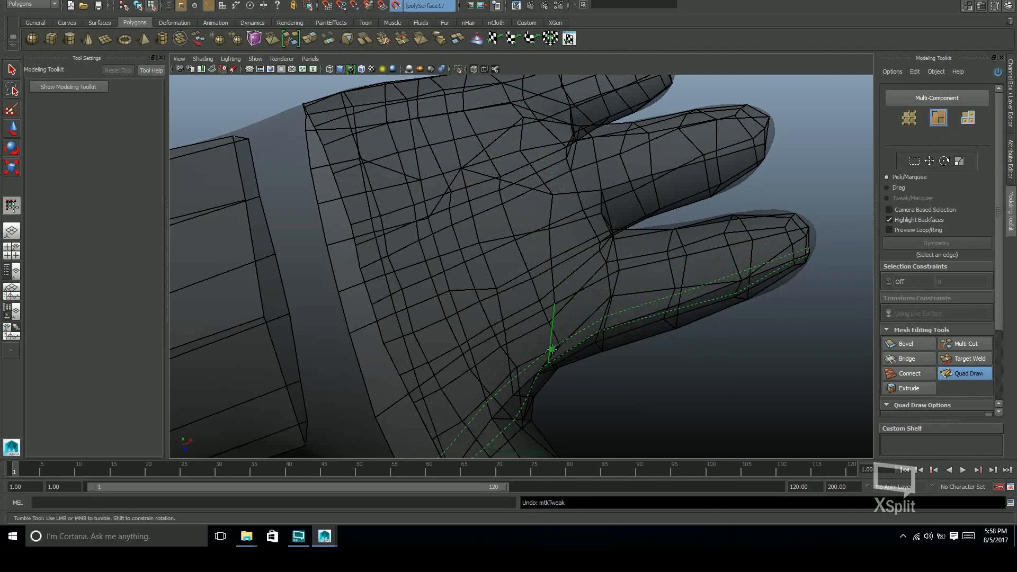
left_click_drag(563, 320, 569, 288, "alt")
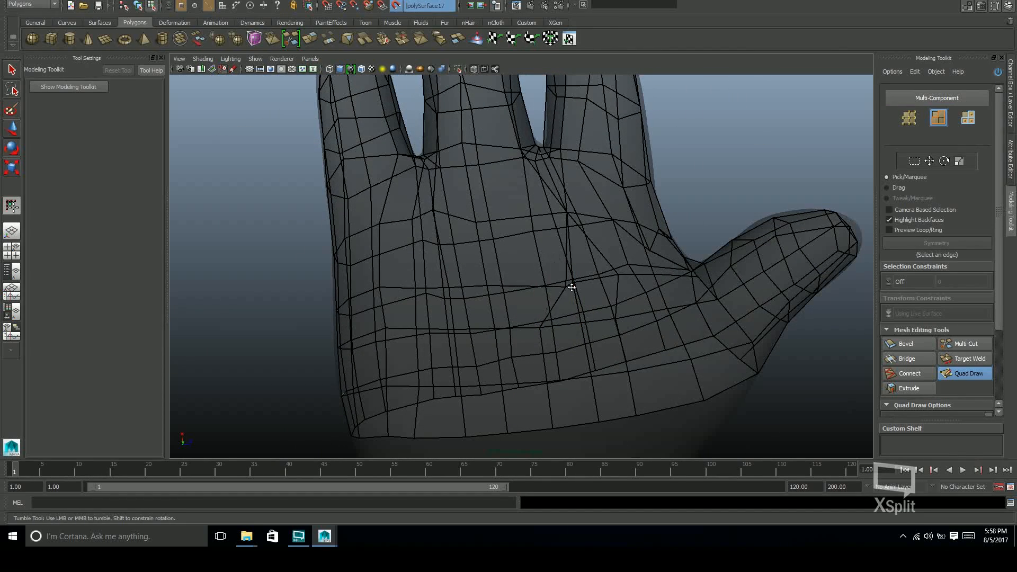
left_click_drag(581, 323, 569, 322, "alt")
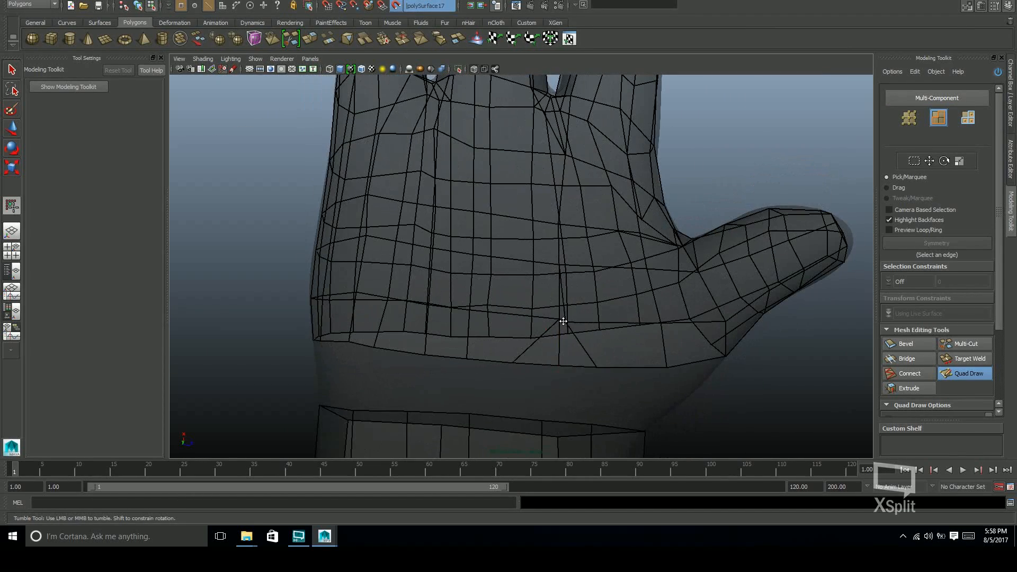
left_click_drag(589, 366, 609, 329, "alt")
key("ctrl+z")
mouse_move(570, 359)
left_mouse_down("alt")
mouse_move(647, 338)
mouse_move(635, 320)
mouse_move(592, 306)
mouse_move(584, 314)
mouse_move(602, 329)
mouse_move(517, 329)
mouse_move(523, 291)
mouse_move(461, 303)
mouse_move(572, 340)
mouse_move(560, 248)
left_mouse_up("alt")
left_click_drag(580, 294, 626, 289, "alt")
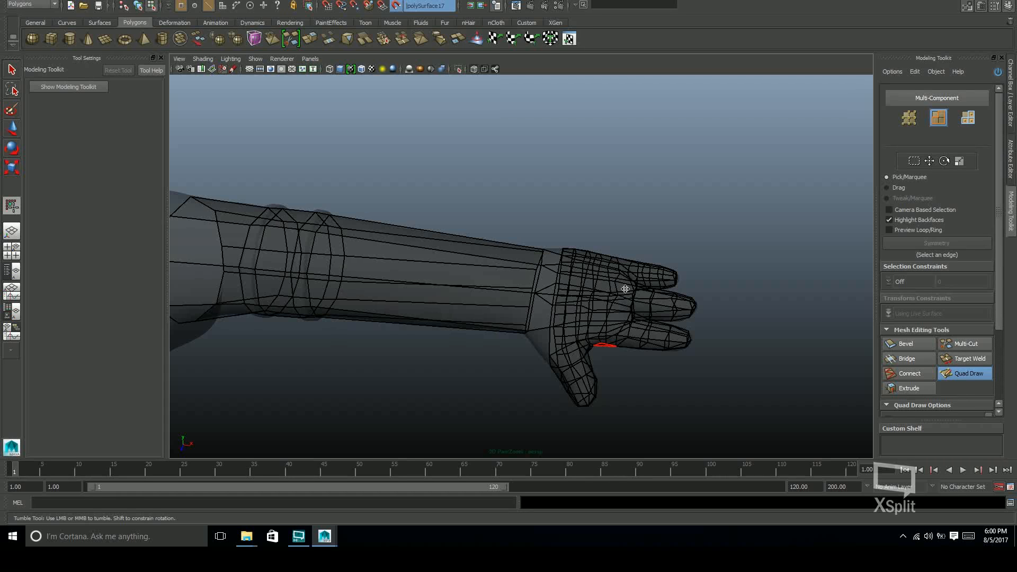
Select the open edge loop at the hand cage's wrist border, undo the trial moves, and scale the loop slightly
key("w")
key("f")
double_click(654, 227)
left_click_drag(654, 227, 691, 355, "alt")
right_click_drag(690, 354, 691, 382, "shift")
left_click_drag(691, 385, 556, 335, "alt")
key("ctrl+z")
key("ctrl+z")
key("w")
left_click_drag(656, 320, 705, 307)
key("ctrl+z")
key("r")
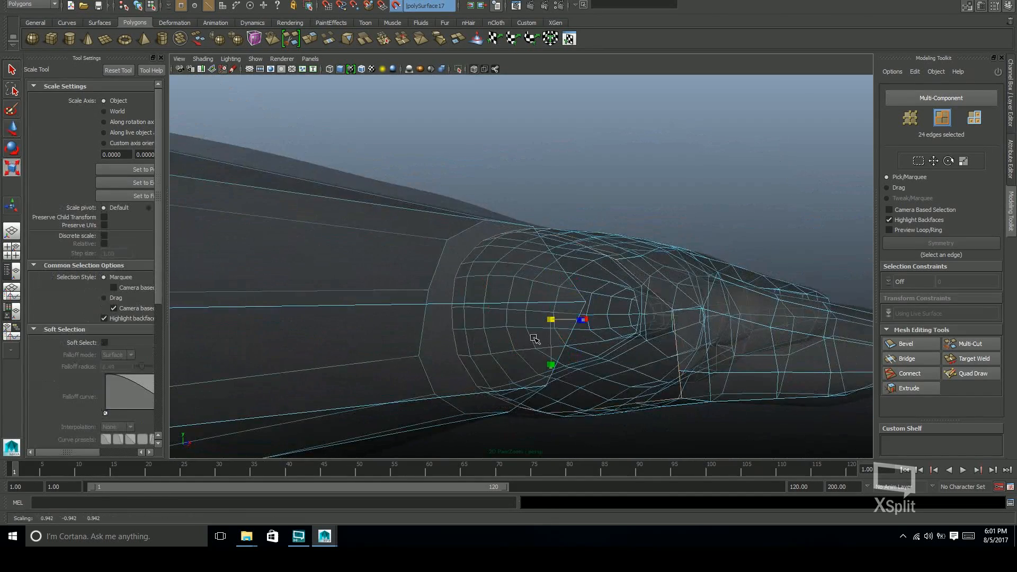
Move the hand cage's selected wrist border loop toward the end of the forearm cage
key("w")
left_click_drag(554, 324, 493, 321, "alt")
mouse_move(633, 316)
left_mouse_down()
mouse_move(607, 313)
mouse_move(565, 252)
mouse_move(560, 273)
left_mouse_up()
mouse_move(604, 265)
left_mouse_down("alt")
mouse_move(660, 255)
mouse_move(604, 288)
left_mouse_up("alt")
left_click_drag(557, 320, 565, 302)
Relax the hand cage's wrist border onto the sculpt with Quad Draw, undoing the unwanted tweaks
left_click(971, 374)
left_click_drag(648, 327, 614, 347, "alt")
key("ctrl+z")
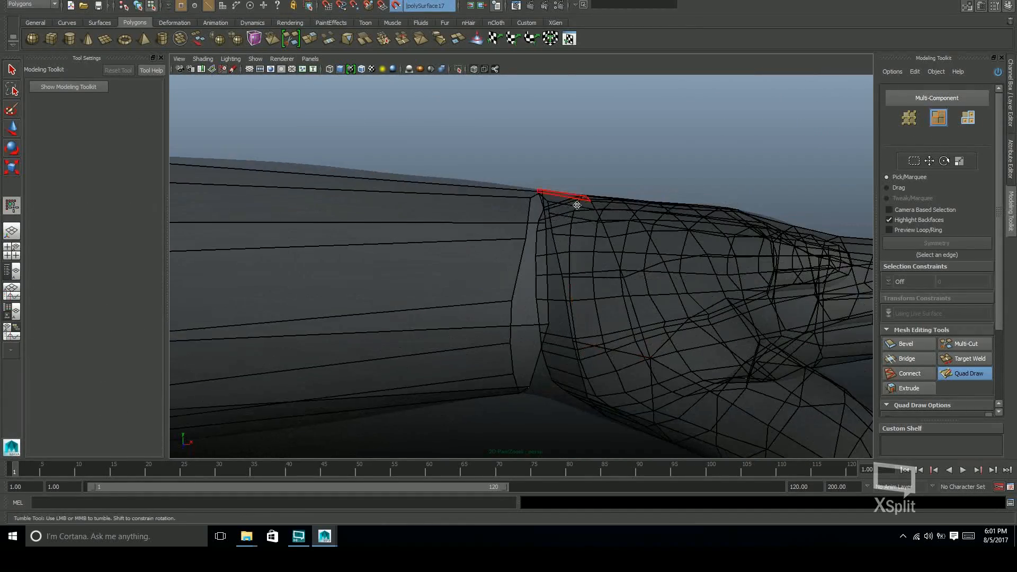
left_click_drag(560, 198, 568, 346, "alt")
mouse_move(599, 174)
left_mouse_down("alt")
mouse_move(604, 250)
mouse_move(574, 259)
mouse_move(609, 159)
left_mouse_up("alt")
middle_click_drag(642, 138, 642, 150, "alt")
left_click_drag(597, 249, 660, 315, "alt")
left_click_drag(650, 274, 706, 257, "alt")
right_click_drag(706, 256, 622, 227, "alt")
left_click_drag(622, 227, 731, 312, "alt")
key("ctrl+z")
key("ctrl+z")
middle_click_drag(731, 313, 749, 304, "alt")
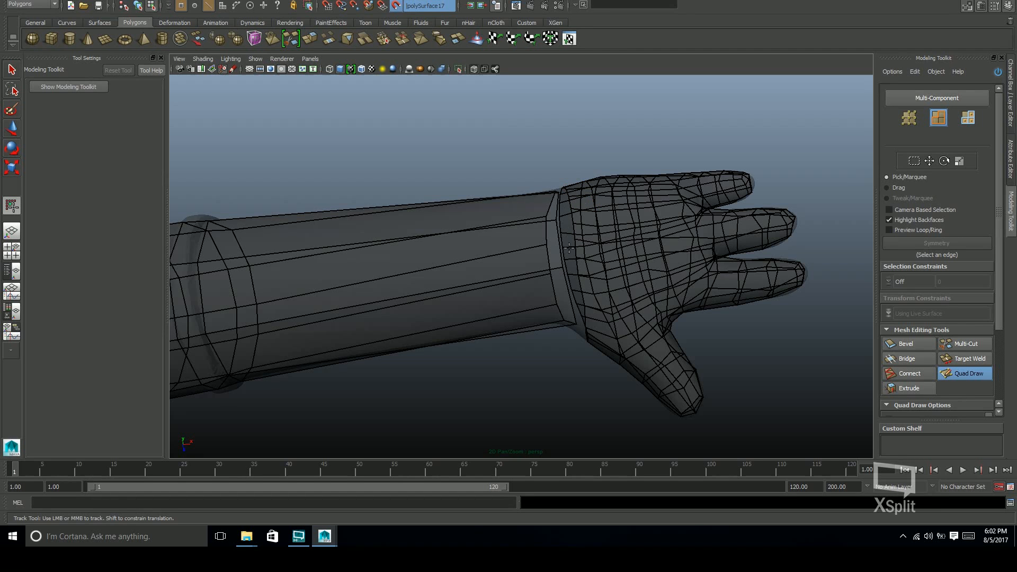
Examine the narrow gap between the forearm and hand borders from several sides of the wrist
left_click_drag(578, 295, 616, 189, "alt")
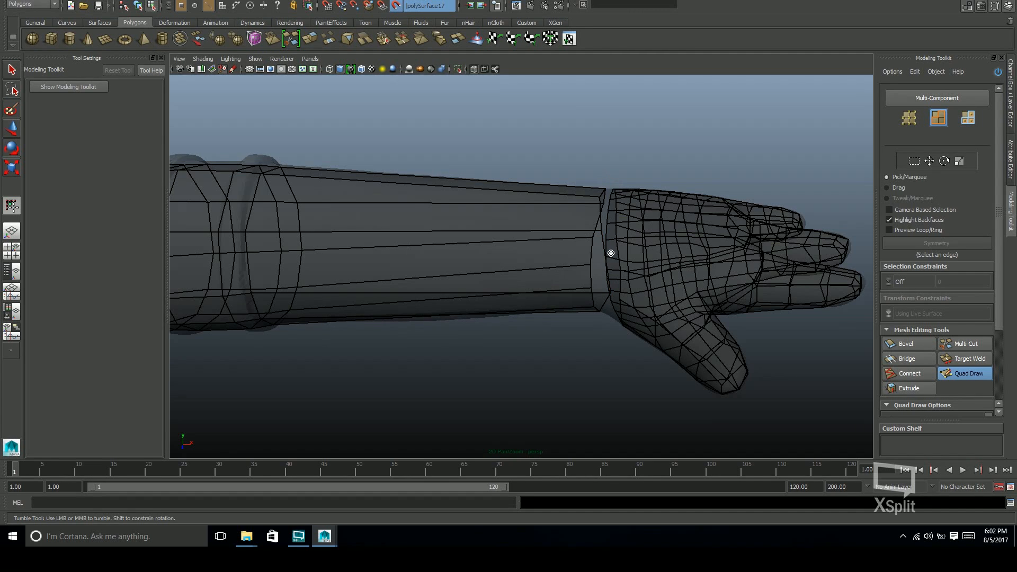
left_click_drag(603, 288, 517, 186, "alt")
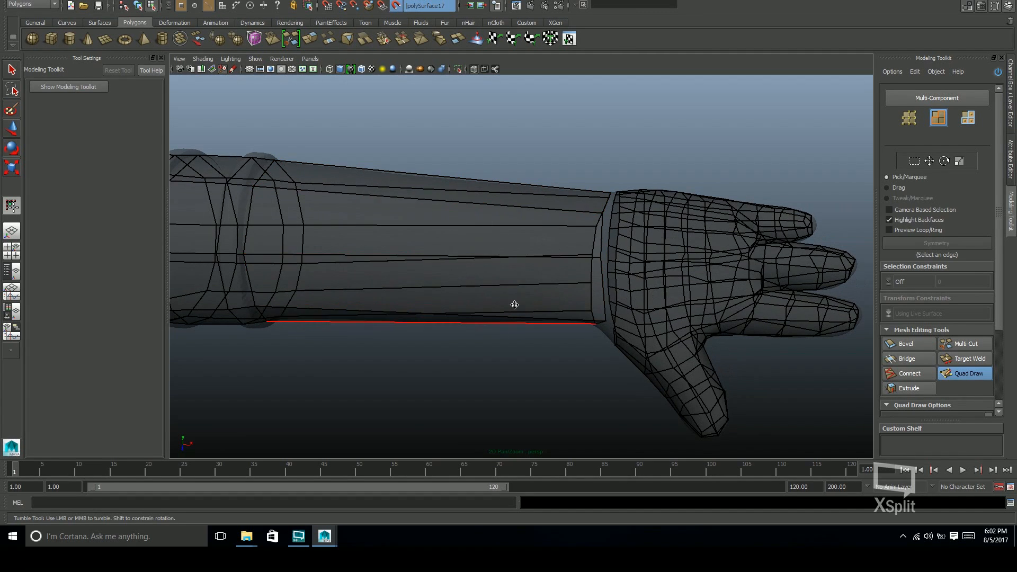
left_click_drag(608, 290, 501, 181, "alt")
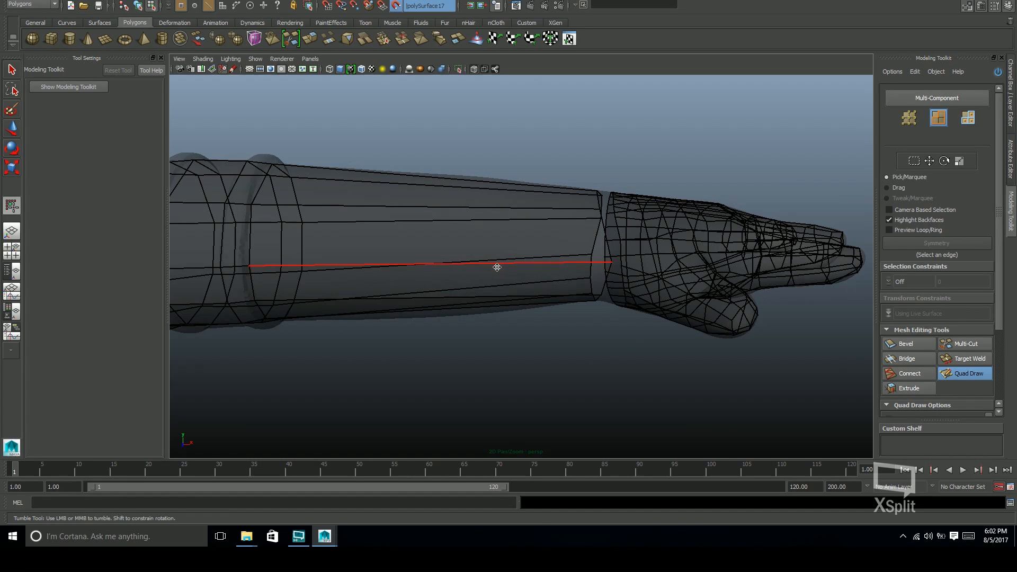
middle_click_drag(499, 241, 540, 276, "alt")
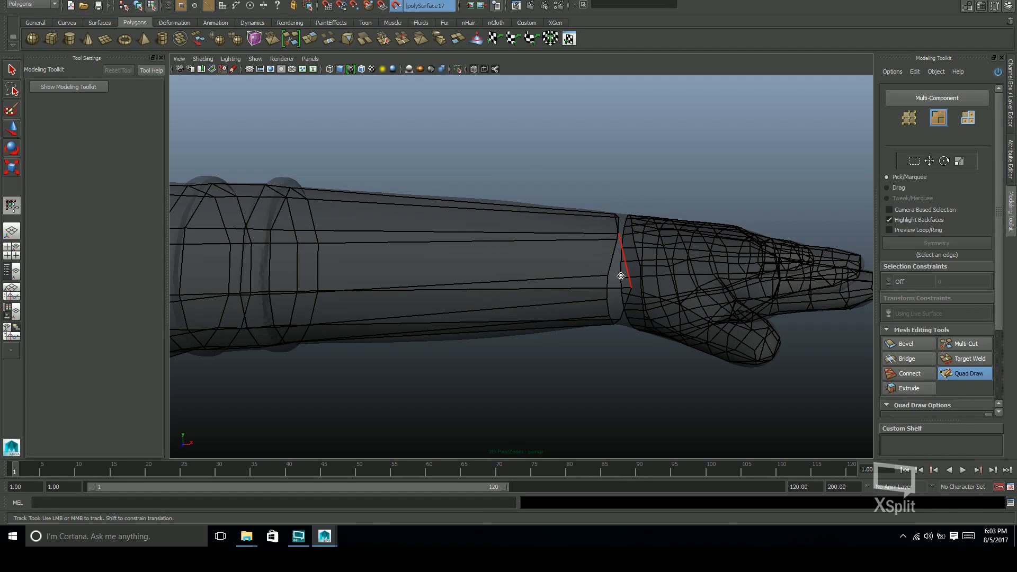
left_click_drag(583, 289, 563, 267, "alt")
left_click_drag(651, 277, 617, 279, "alt")
middle_click_drag(664, 297, 635, 303, "alt")
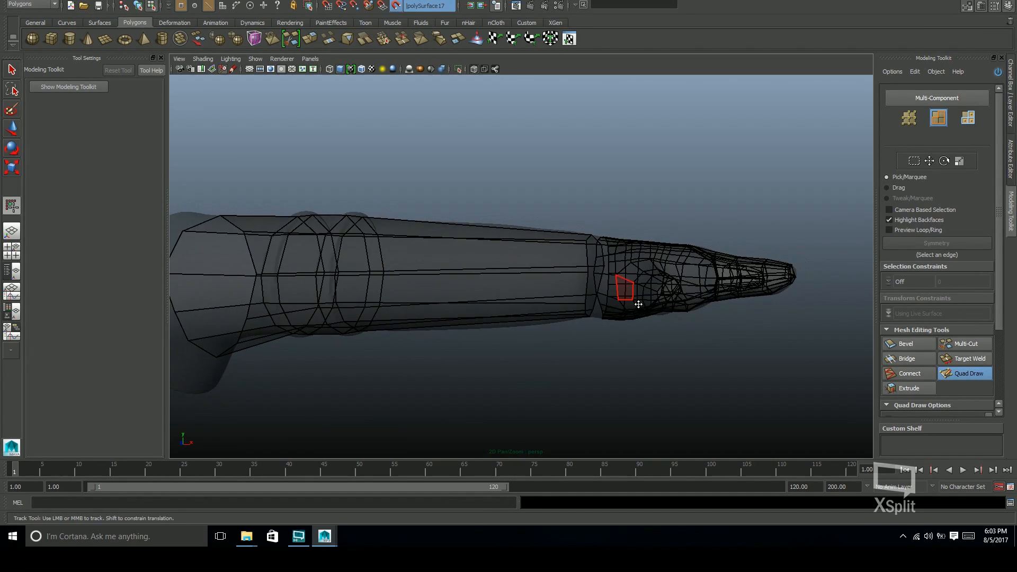
left_click_drag(662, 276, 633, 297, "alt")
right_click_drag(680, 275, 728, 286, "alt")
left_click_drag(701, 252, 533, 210, "alt")
Select the open edge loop at the forearm cage's wrist end and slide it back along the forearm, away from the hand
left_click_drag(589, 260, 586, 163, "alt")
mouse_move(636, 260)
left_mouse_down("alt")
mouse_move(613, 233)
mouse_move(643, 287)
mouse_move(688, 332)
mouse_move(661, 326)
mouse_move(652, 354)
mouse_move(711, 376)
mouse_move(672, 363)
mouse_move(652, 319)
left_mouse_up("alt")
key("w")
left_click_drag(617, 273, 525, 280, "alt")
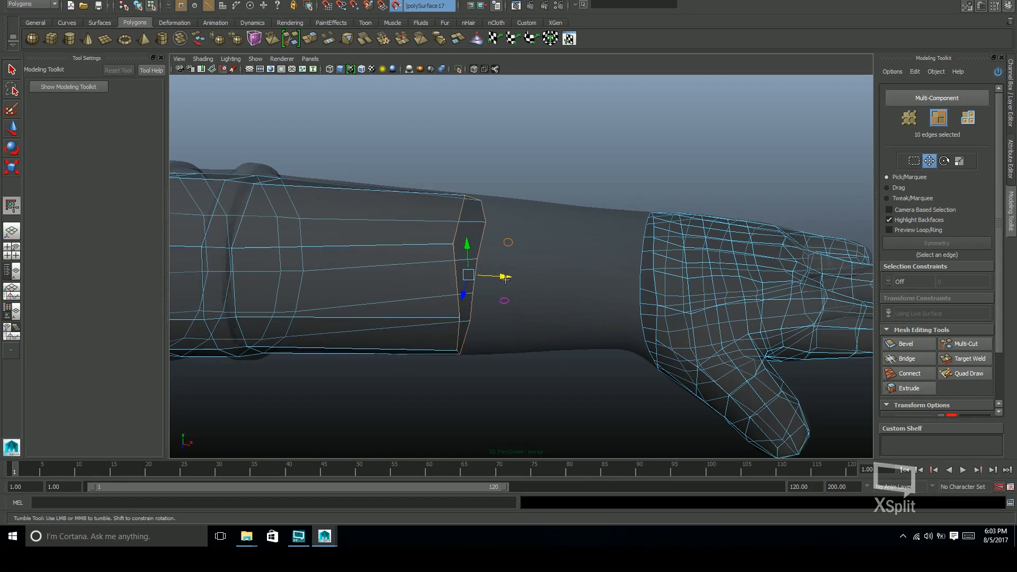
left_click_drag(526, 286, 540, 313, "alt")
middle_click_drag(540, 313, 580, 294, "alt")
Relax the forearm cage's open border onto the sculpt with Quad Draw, working all around the arm
left_click(969, 374)
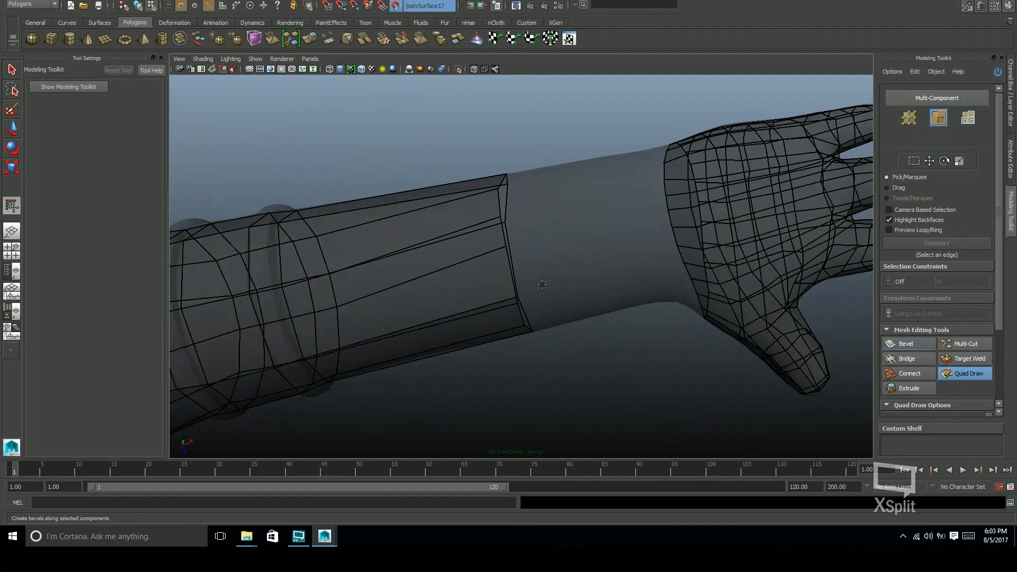
mouse_move(518, 184)
left_mouse_down("alt")
mouse_move(504, 174)
mouse_move(527, 251)
mouse_move(512, 262)
left_mouse_up("alt")
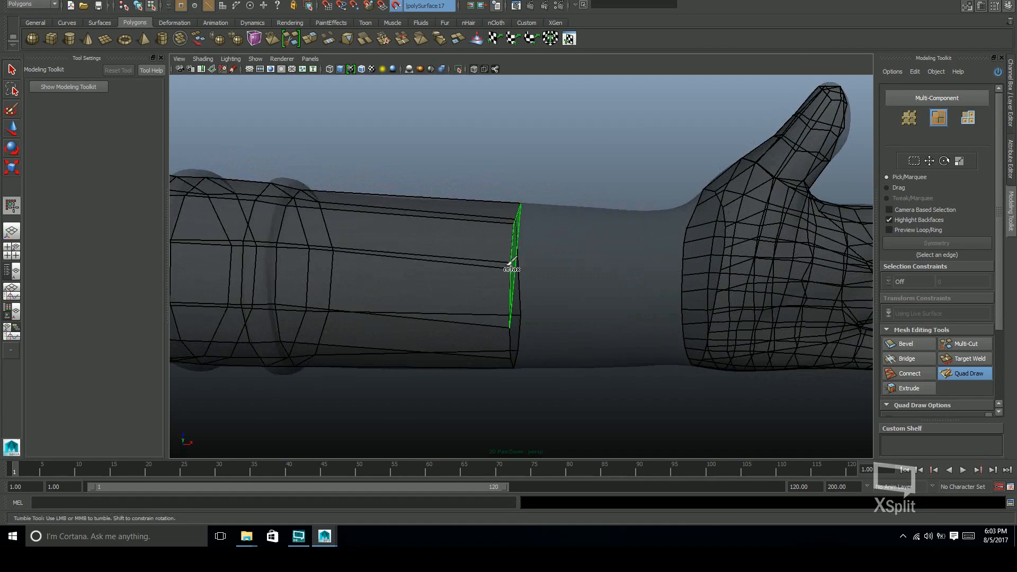
left_click_drag(534, 198, 530, 282, "alt")
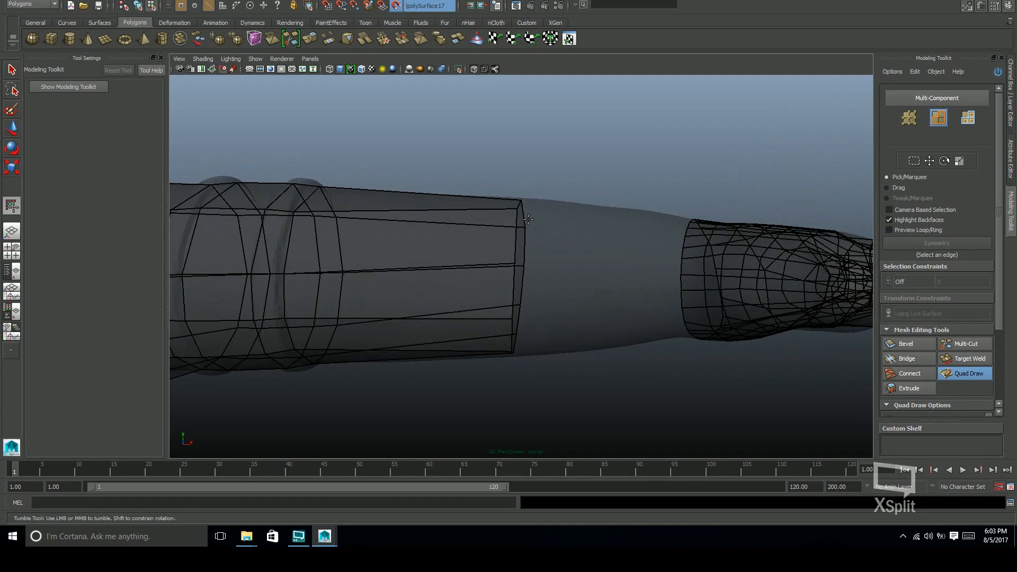
left_click_drag(528, 219, 527, 279, "alt")
mouse_move(532, 178)
left_mouse_down("alt")
mouse_move(536, 305)
mouse_move(542, 178)
left_mouse_up("alt")
left_click_drag(578, 221, 524, 271, "alt")
left_click_drag(530, 333, 530, 265, "alt")
left_click_drag(521, 204, 536, 262, "alt")
key("ctrl+z")
left_click_drag(552, 266, 577, 277, "alt")
middle_click_drag(577, 277, 526, 287, "alt")
left_click_drag(526, 287, 647, 255, "alt")
Select the hand cage's open wrist border loop and extend it over the wrist to just short of the forearm cage
key("w")
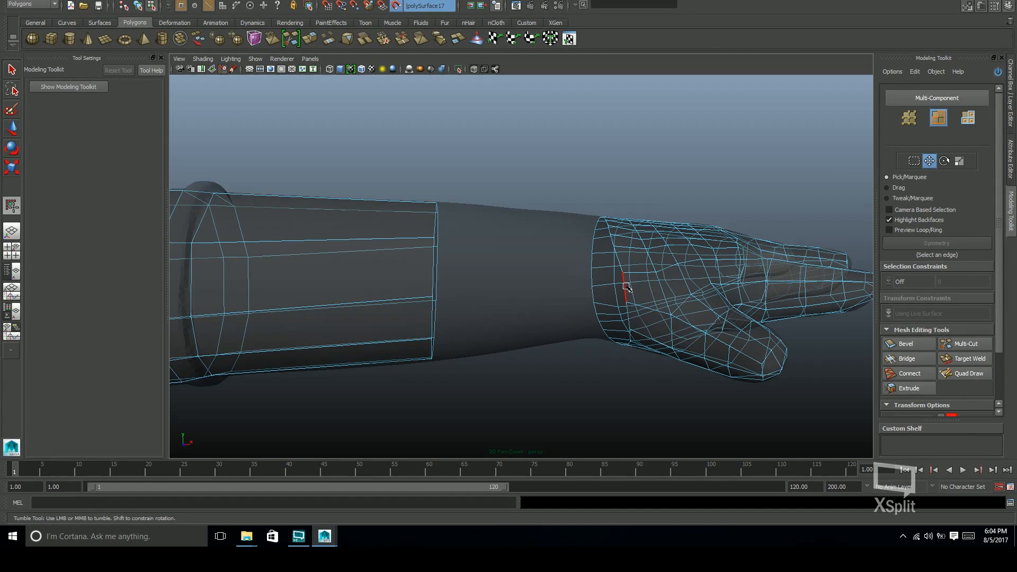
left_click_drag(648, 281, 580, 319)
left_click_drag(532, 284, 576, 273)
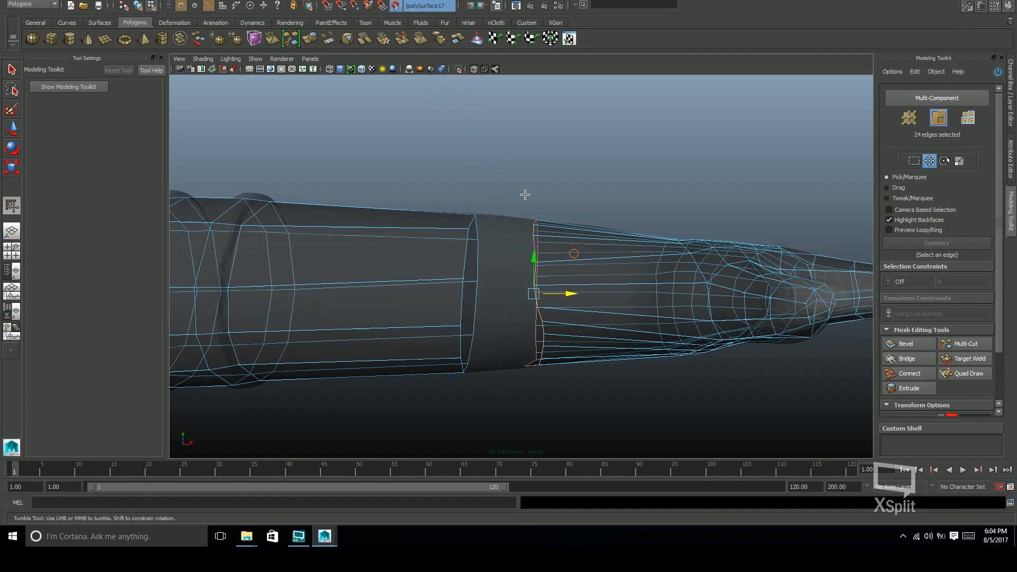
Relax the hand cage's extended border onto the forearm sculpt with Quad Draw, evening out its vertices all around
left_click(970, 377)
mouse_move(705, 328)
left_mouse_down("alt")
mouse_move(561, 313)
mouse_move(612, 259)
mouse_move(556, 187)
left_mouse_up("alt")
scroll(613, 258, "up", 2)
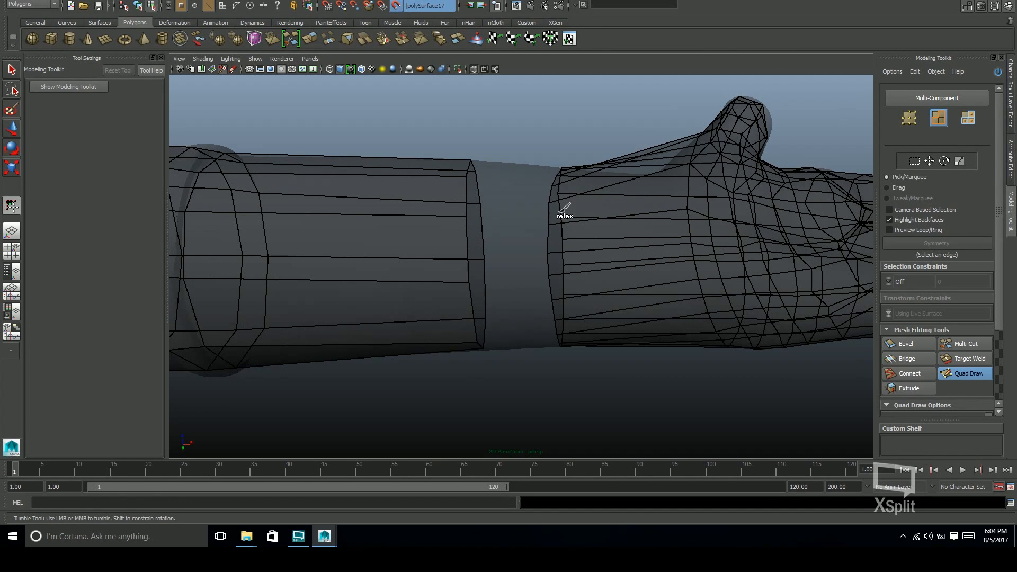
left_click_drag(580, 345, 595, 246, "alt")
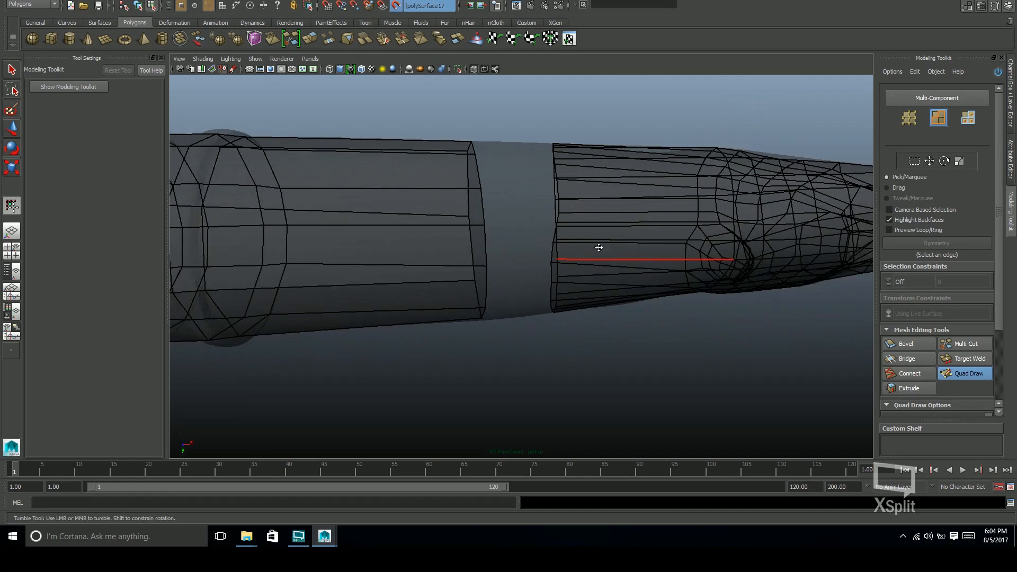
scroll(594, 243, "up", 2)
left_click_drag(607, 303, 611, 203, "alt")
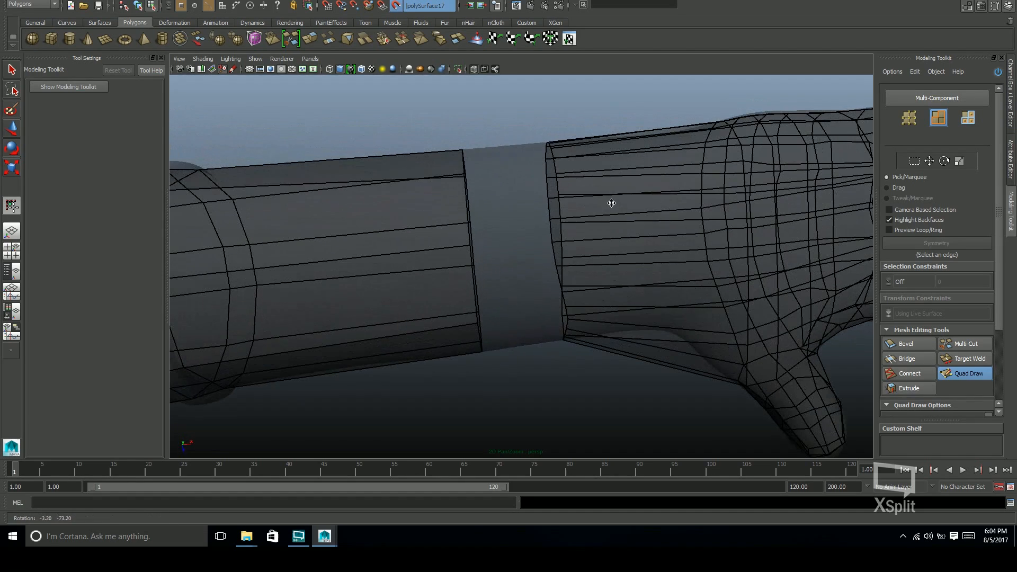
mouse_move(576, 166)
left_mouse_down("alt")
mouse_move(622, 204)
mouse_move(555, 180)
left_mouse_up("alt")
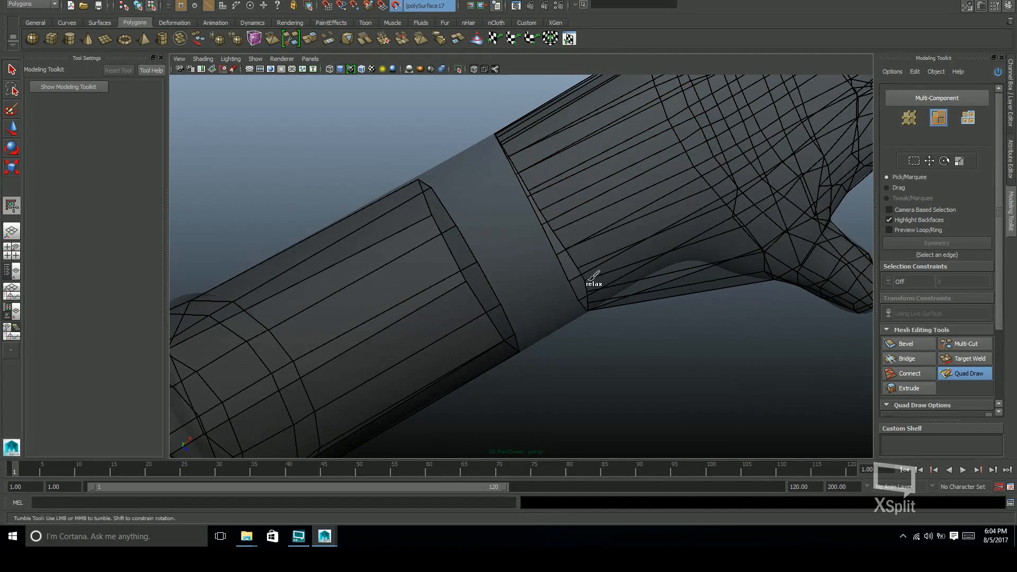
mouse_move(614, 278)
left_mouse_down("alt")
mouse_move(602, 241)
mouse_move(569, 225)
left_mouse_up("alt")
left_click_drag(607, 301, 586, 236, "alt")
left_click_drag(590, 349, 587, 309, "alt")
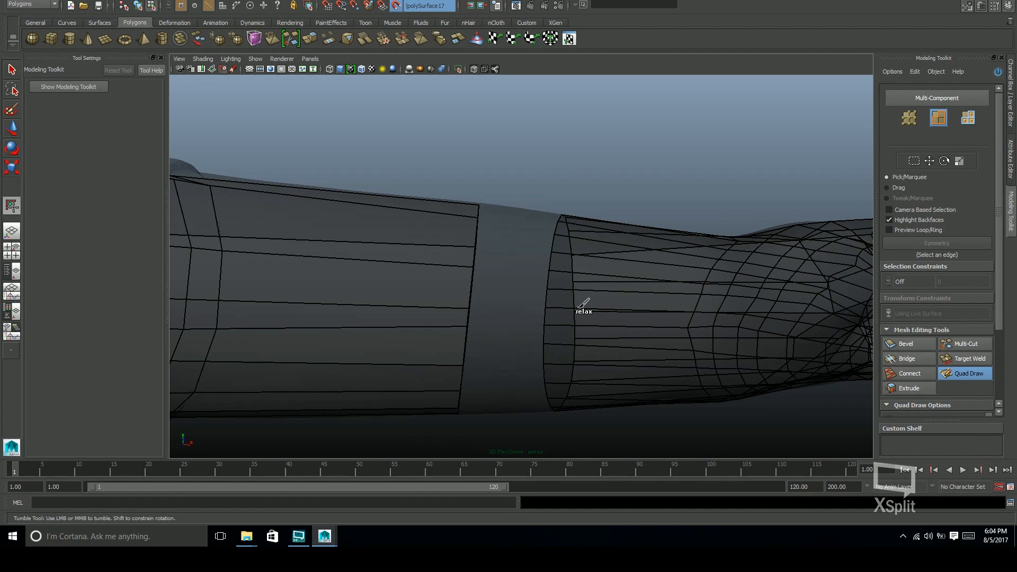
Continue relaxing the hand cage's open wrist border with Quad Draw around the underside and far side of the forearm
mouse_move(594, 365)
left_mouse_down("alt")
mouse_move(590, 264)
mouse_move(581, 313)
mouse_move(569, 266)
mouse_move(592, 313)
left_mouse_up("alt")
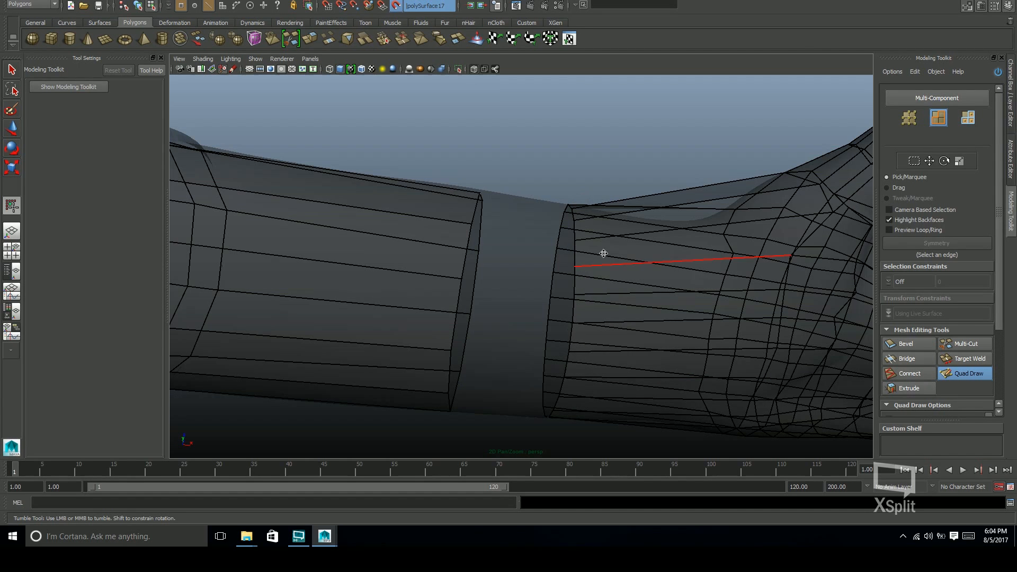
left_click_drag(603, 252, 595, 329, "alt")
left_click_drag(582, 216, 574, 286, "alt")
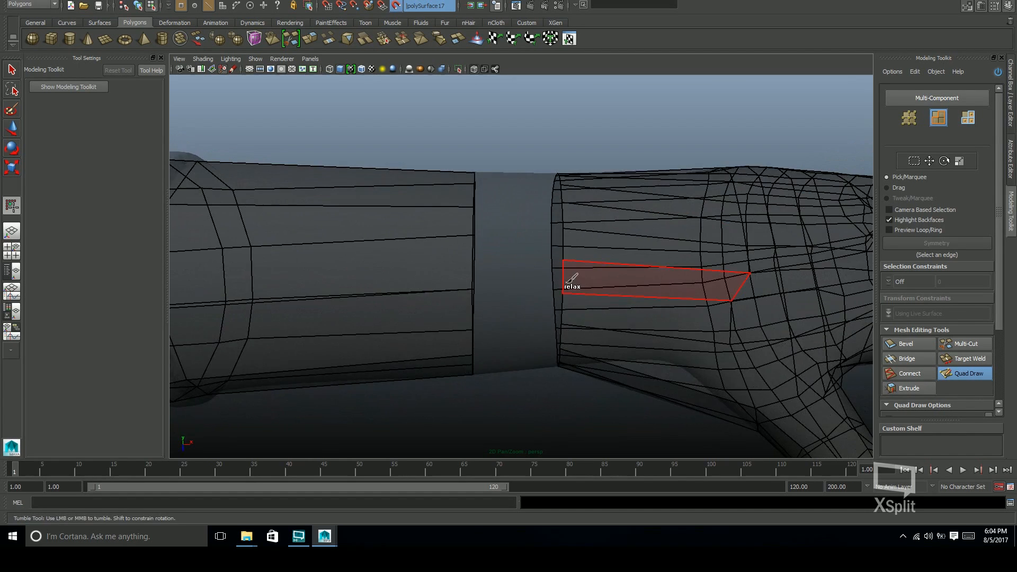
left_click_drag(583, 207, 574, 225, "alt")
left_click_drag(569, 148, 582, 215, "alt")
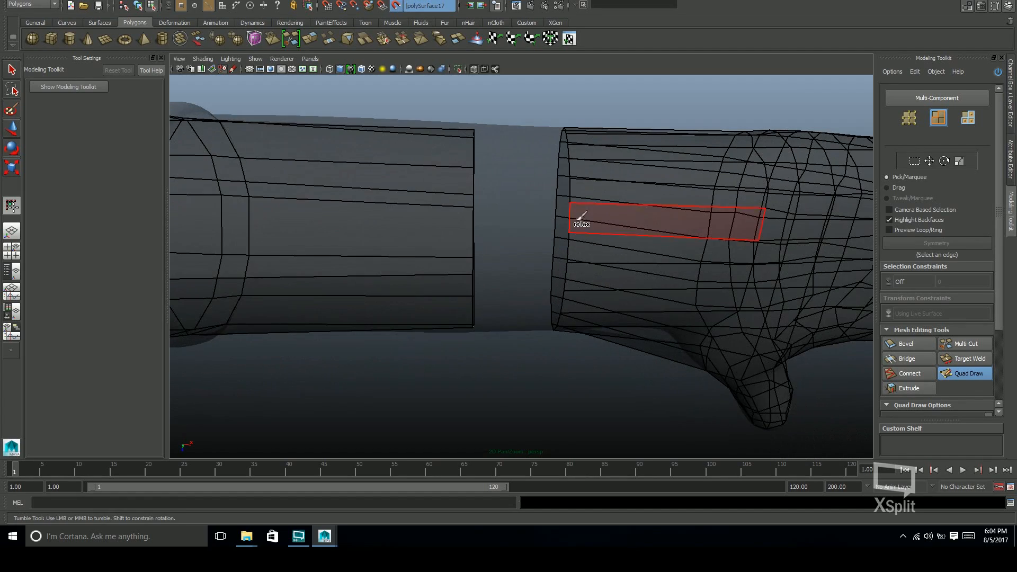
mouse_move(577, 180)
left_mouse_down("alt")
mouse_move(590, 216)
mouse_move(576, 140)
left_mouse_up("alt")
Try inserting an edge loop around the hand cage's long wrist section with Quad Draw
mouse_move(671, 274)
left_mouse_down("alt")
mouse_move(618, 302)
mouse_move(660, 281)
mouse_move(637, 318)
mouse_move(681, 344)
mouse_move(634, 325)
mouse_move(646, 376)
mouse_move(668, 330)
mouse_move(635, 337)
mouse_move(625, 360)
mouse_move(652, 402)
mouse_move(690, 366)
mouse_move(633, 322)
mouse_move(643, 318)
mouse_move(646, 359)
left_mouse_up("alt")
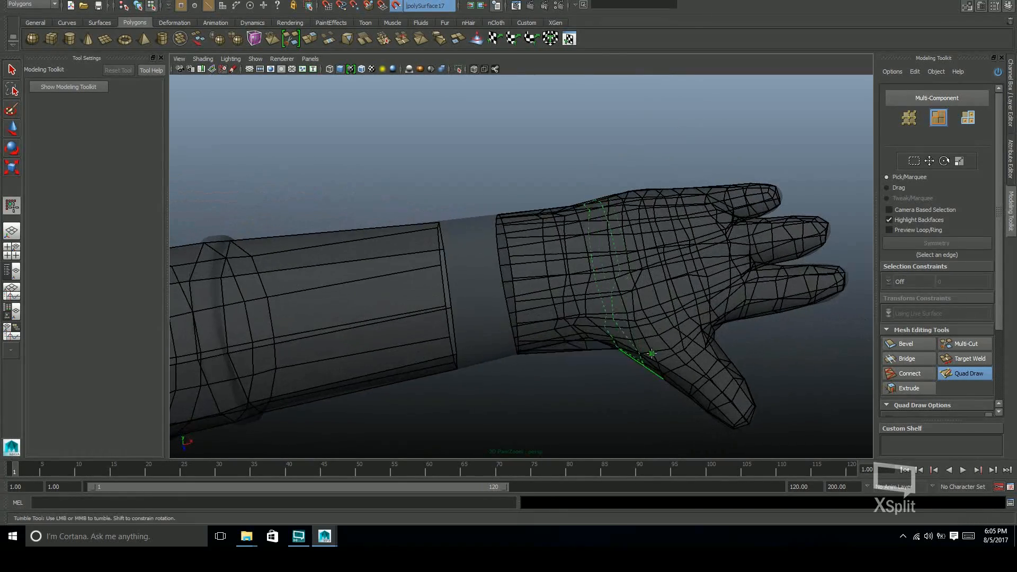
middle_click_drag(693, 249, 692, 223, "alt")
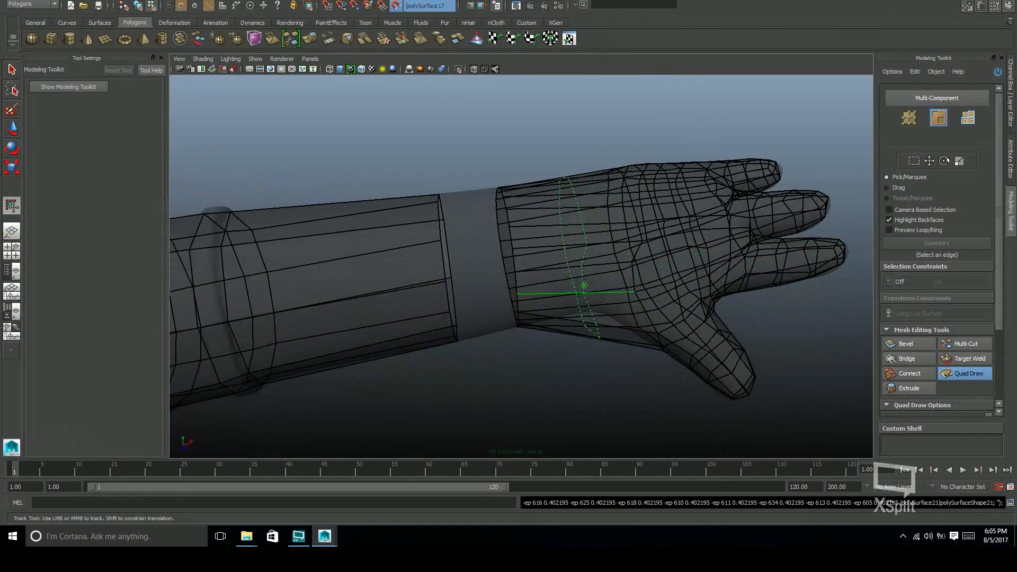
left_click_drag(602, 295, 638, 230, "alt")
Merge surplus vertices down the heel of the palm with Quad Draw, collapsing the extra edge line running toward the wrist border
right_click_drag(638, 231, 665, 313, "alt")
left_click_drag(665, 313, 601, 275, "alt")
scroll(627, 276, "up", 3)
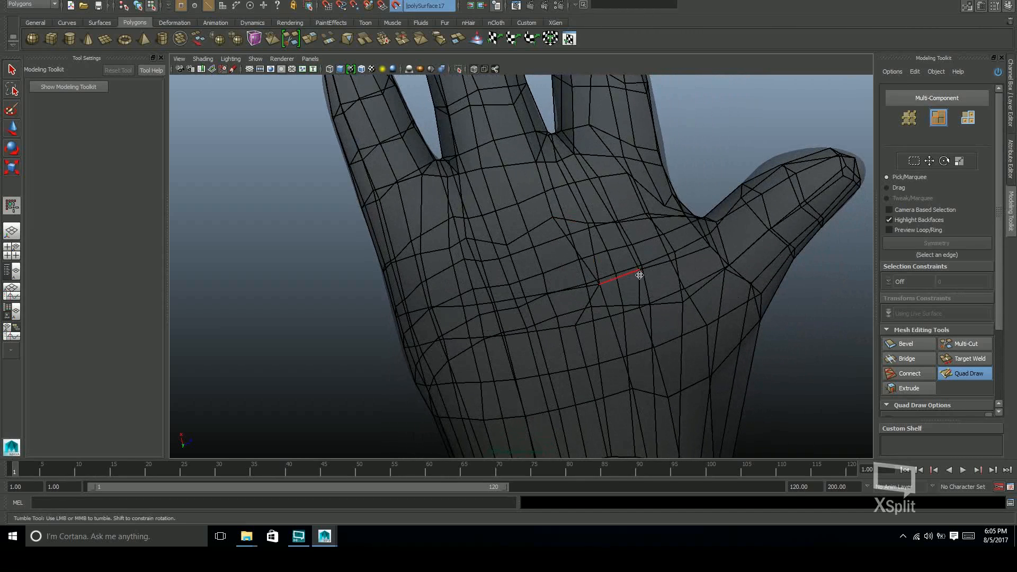
middle_click_drag(602, 283, 556, 256, "alt")
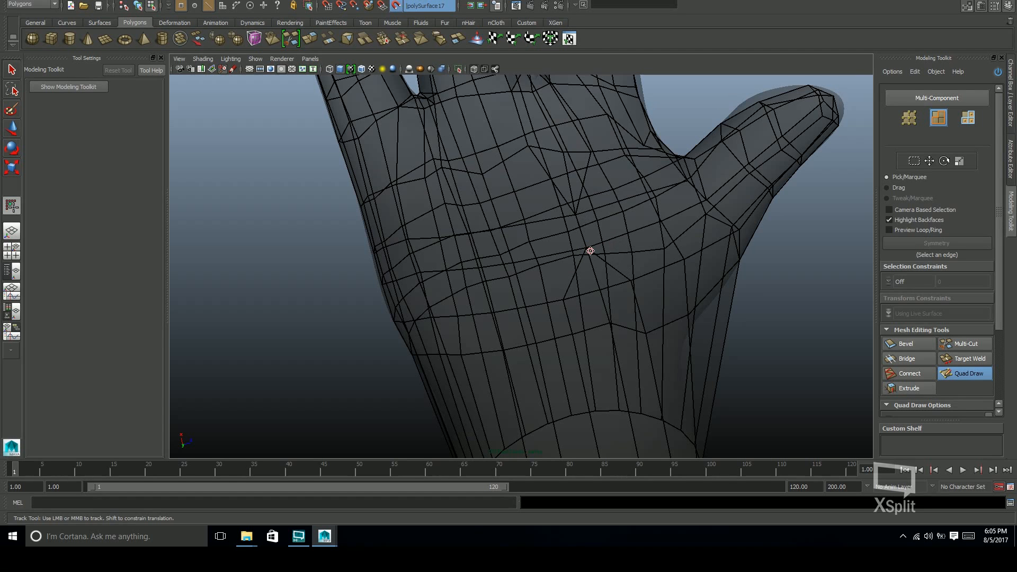
middle_click_drag(591, 251, 580, 211, "alt")
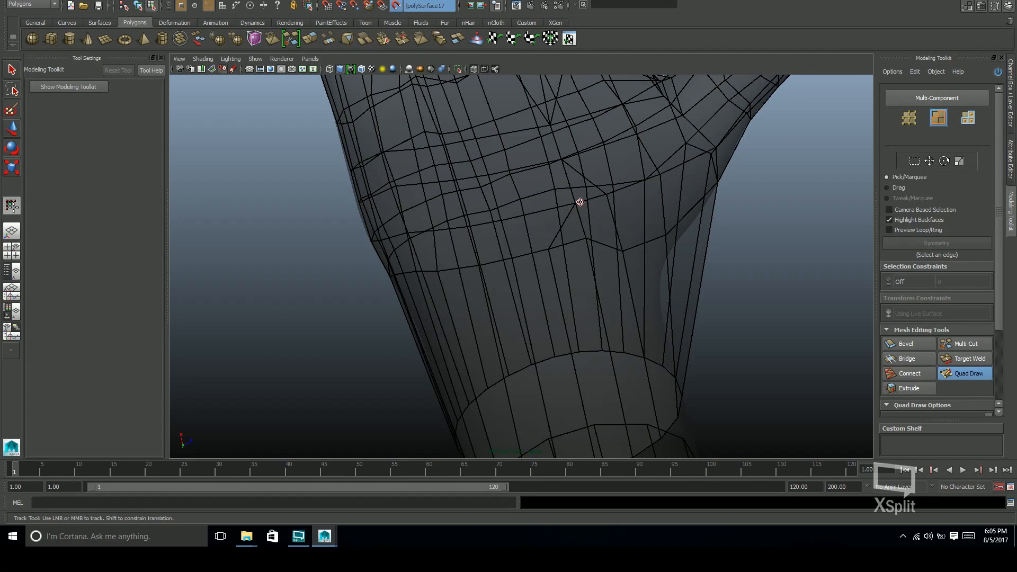
middle_click_drag(577, 207, 529, 164, "alt")
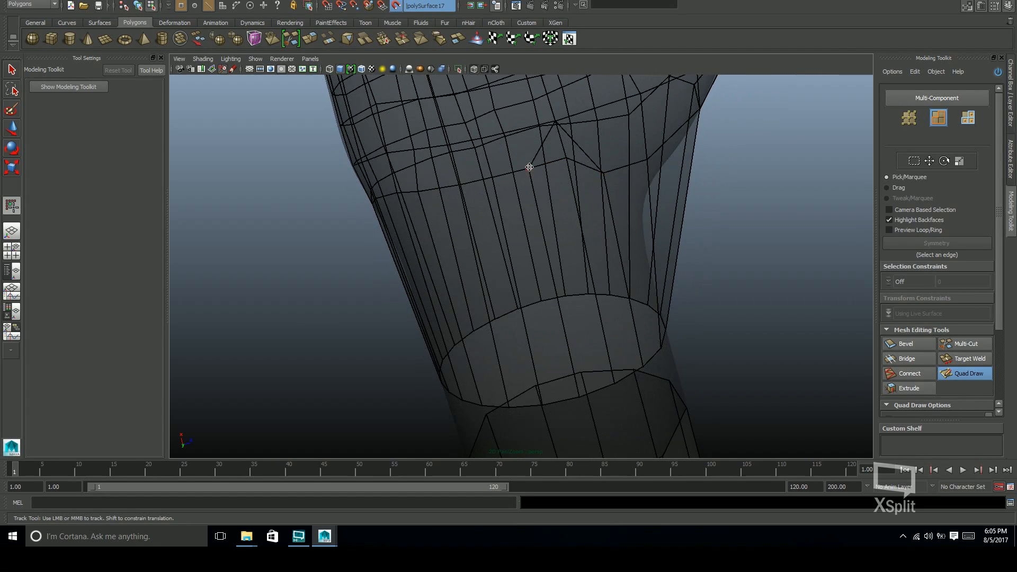
left_click(615, 181, "ctrl+shift")
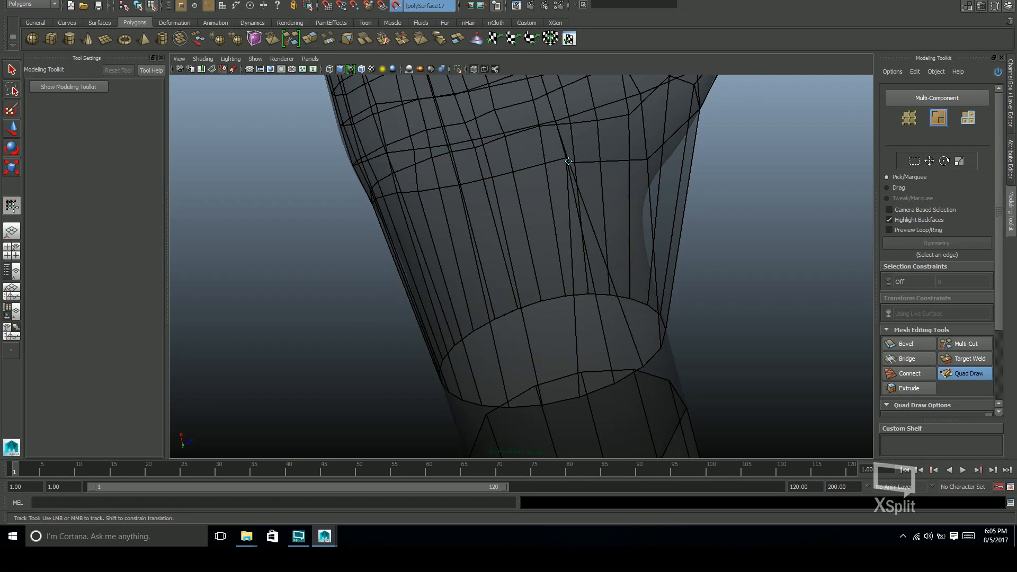
middle_click_drag(639, 290, 617, 224, "alt")
left_click_drag(619, 260, 600, 236, "alt")
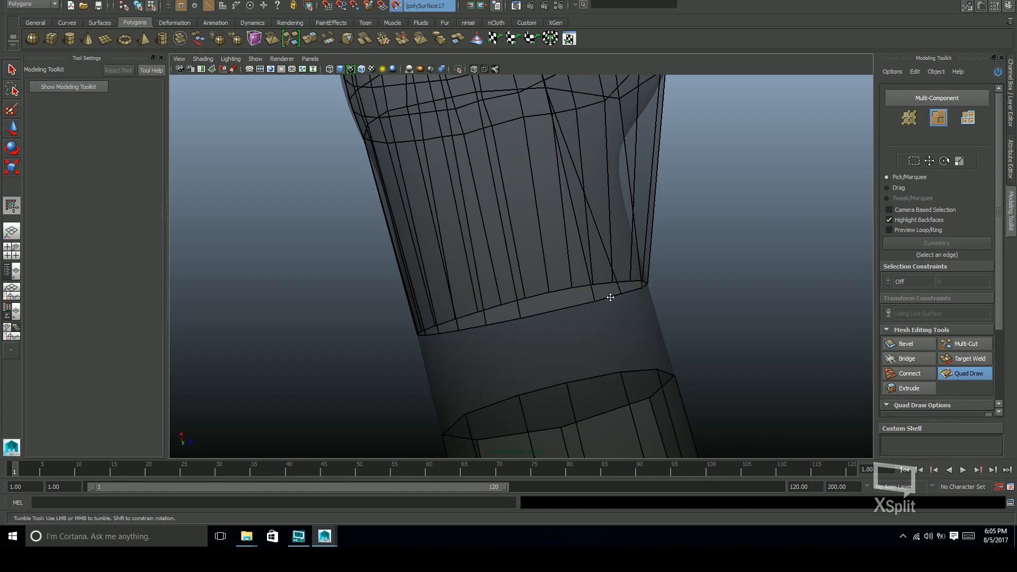
left_click_drag(598, 301, 619, 259, "alt")
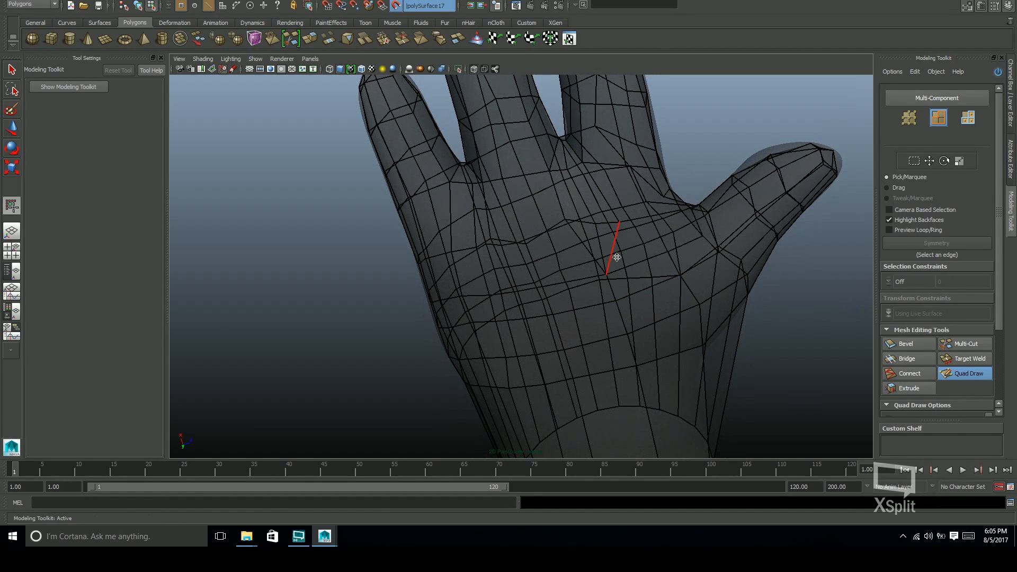
Delete the extra edge in the middle of the palm and return to Quad Draw
left_click(969, 344)
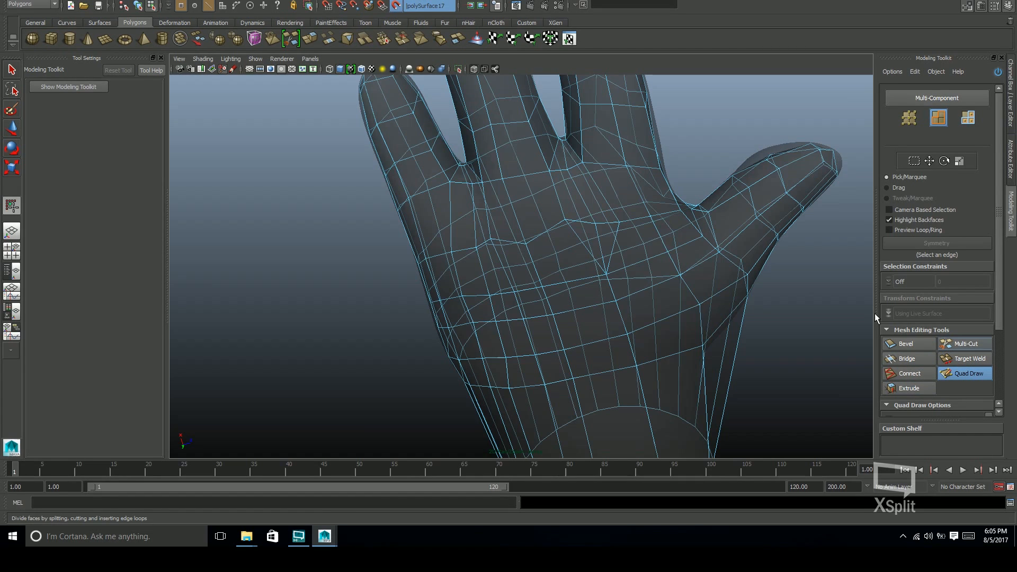
key("w")
left_click(601, 250)
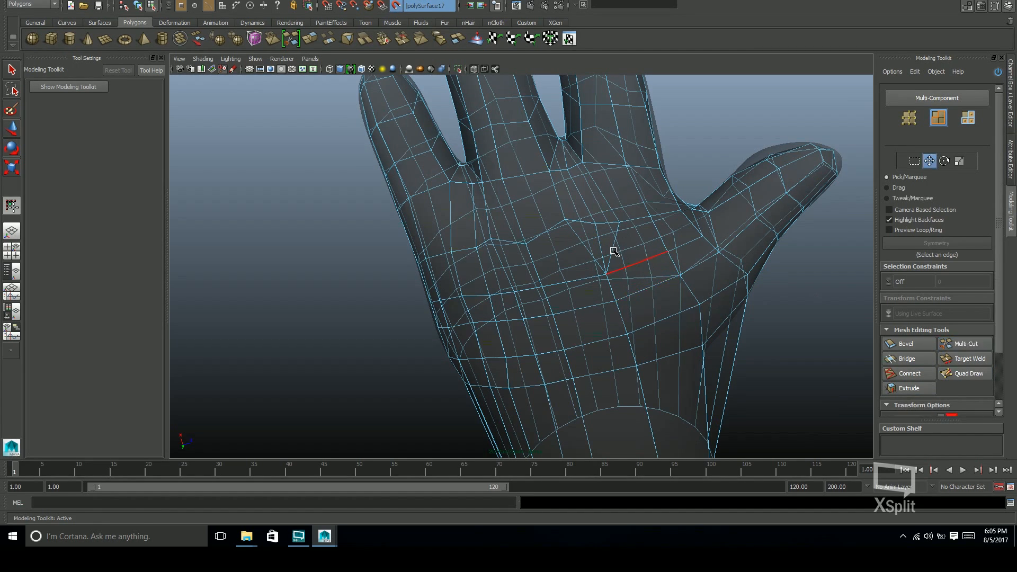
key("Delete")
left_click(966, 373)
Reposition the vertices around the middle of the palm with Quad Draw to straighten the edge rows
mouse_move(663, 330)
left_mouse_down("alt")
mouse_move(665, 302)
mouse_move(474, 248)
left_mouse_up("alt")
left_click_drag(522, 289, 552, 243, "alt")
middle_click_drag(535, 283, 588, 180, "alt")
left_click_drag(606, 288, 573, 275, "alt")
left_click_drag(646, 256, 606, 265, "alt")
middle_click_drag(625, 328, 642, 276, "alt")
left_click_drag(642, 276, 593, 307, "alt")
Delete a redundant edge with its vertices on the palm's outer side, and even out the neighbouring vertices with Quad Draw
key("w")
left_click(488, 267)
key("ctrl+Delete")
left_click(974, 377)
mouse_move(535, 254)
left_mouse_down("alt")
mouse_move(485, 287)
mouse_move(597, 221)
mouse_move(628, 266)
mouse_move(613, 307)
mouse_move(525, 255)
left_mouse_up("alt")
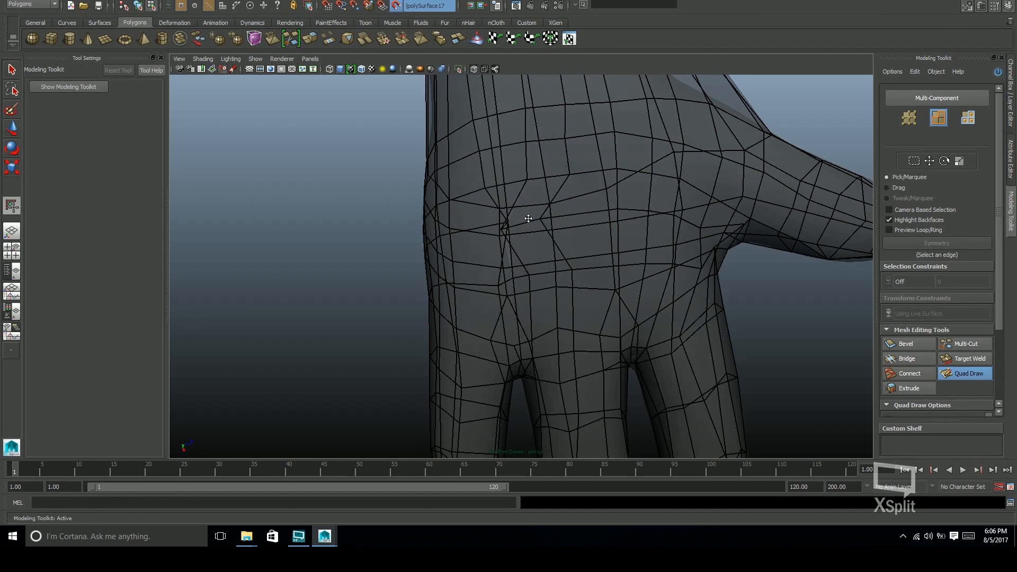
left_click_drag(542, 234, 507, 233, "alt")
middle_click_drag(502, 194, 510, 262, "alt")
left_click_drag(545, 219, 514, 221)
mouse_move(529, 117)
middle_mouse_down("alt")
mouse_move(517, 256)
mouse_move(519, 1)
middle_mouse_up("alt")
Delete one more stray edge beside the palm's outer side and tidy the vertices across the palm toward the thumb with Quad Draw
key("w")
left_click(488, 239)
key("Delete")
left_click(969, 373)
mouse_move(509, 249)
left_mouse_down("alt")
mouse_move(607, 302)
mouse_move(588, 254)
left_mouse_up("alt")
key("w")
left_click(969, 374)
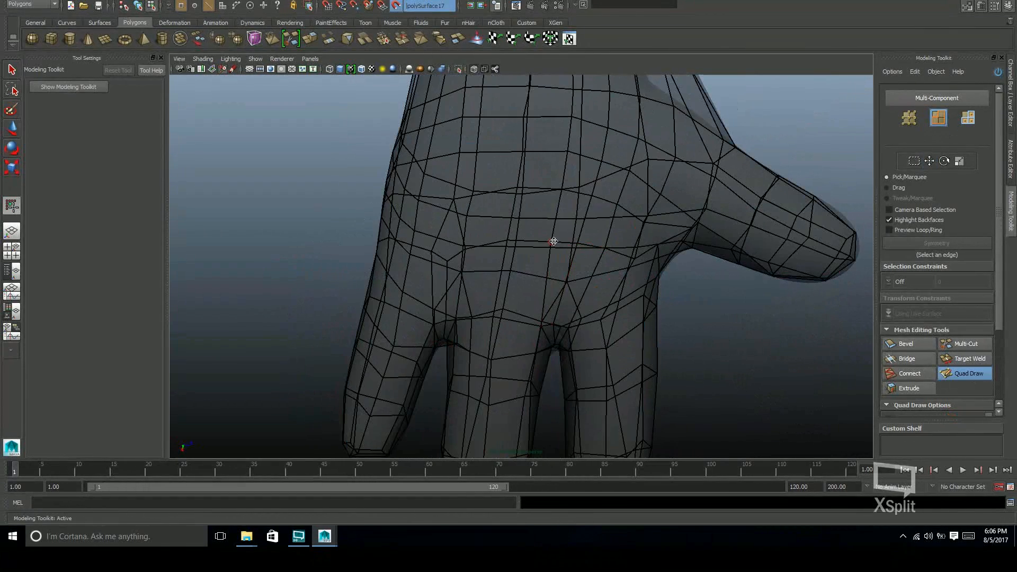
middle_click_drag(602, 259, 601, 234, "alt")
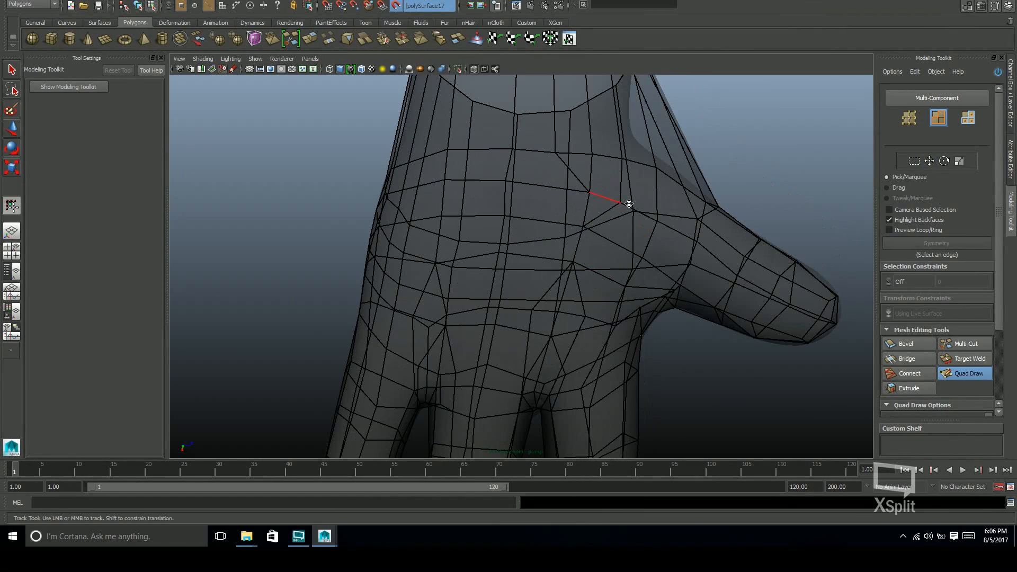
middle_click_drag(594, 153, 572, 394, "alt")
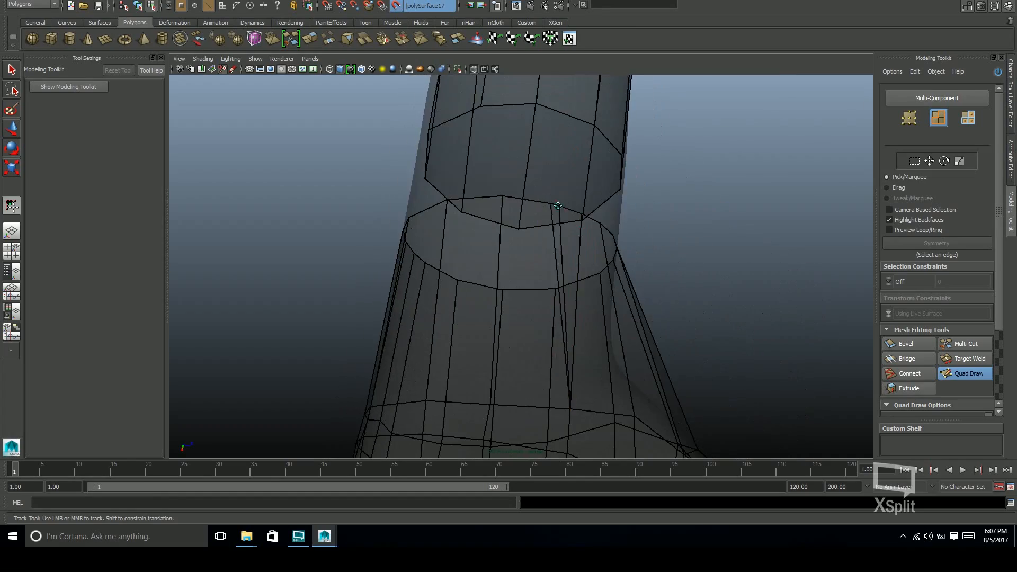
Delete the surplus edge and its vertices where the edge lines converge between the palm and the wrist border
left_click_drag(586, 276, 608, 226, "alt")
mouse_move(608, 264)
left_mouse_down("alt")
mouse_move(634, 141)
mouse_move(602, 286)
mouse_move(436, 337)
mouse_move(640, 306)
mouse_move(576, 286)
mouse_move(625, 318)
left_mouse_up("alt")
key("w")
left_click(626, 324)
key("ctrl+Delete")
left_click(967, 374)
Adjust the vertices around the cleaned wrist section with Quad Draw to space the edge lines evenly
mouse_move(693, 297)
left_mouse_down("alt")
mouse_move(645, 256)
mouse_move(665, 283)
left_mouse_up("alt")
mouse_move(431, 325)
left_mouse_down("alt")
mouse_move(452, 291)
mouse_move(442, 290)
mouse_move(509, 259)
mouse_move(497, 279)
mouse_move(531, 291)
mouse_move(579, 224)
mouse_move(570, 241)
mouse_move(546, 240)
mouse_move(574, 237)
left_mouse_up("alt")
left_click(546, 240, "ctrl+shift")
left_click(503, 224, "shift")
left_click_drag(504, 224, 642, 224, "alt")
right_click_drag(643, 225, 724, 258, "alt")
Reposition the vertices around the thumb and its base with Quad Draw to even out the edge flow
left_click_drag(677, 306, 507, 338, "alt")
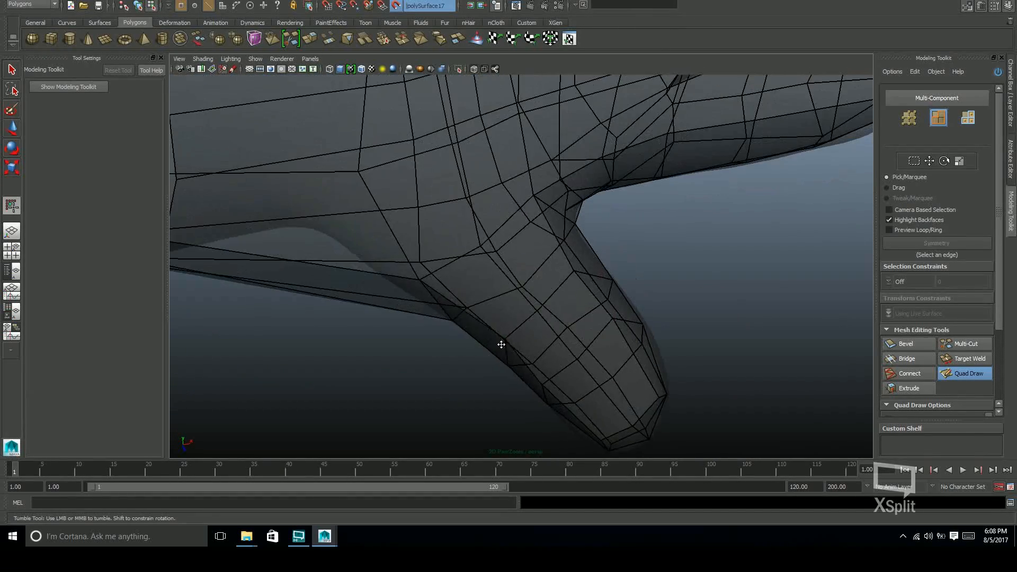
mouse_move(558, 279)
left_mouse_down("alt")
mouse_move(565, 257)
mouse_move(609, 265)
mouse_move(561, 212)
mouse_move(505, 261)
mouse_move(474, 241)
mouse_move(454, 282)
mouse_move(645, 290)
mouse_move(615, 234)
mouse_move(622, 245)
mouse_move(562, 319)
mouse_move(651, 289)
mouse_move(606, 345)
mouse_move(595, 341)
mouse_move(573, 307)
mouse_move(602, 329)
mouse_move(504, 236)
mouse_move(595, 263)
mouse_move(478, 231)
left_mouse_up("alt")
left_click_drag(496, 341, 578, 263, "alt")
scroll(578, 263, "down", 5)
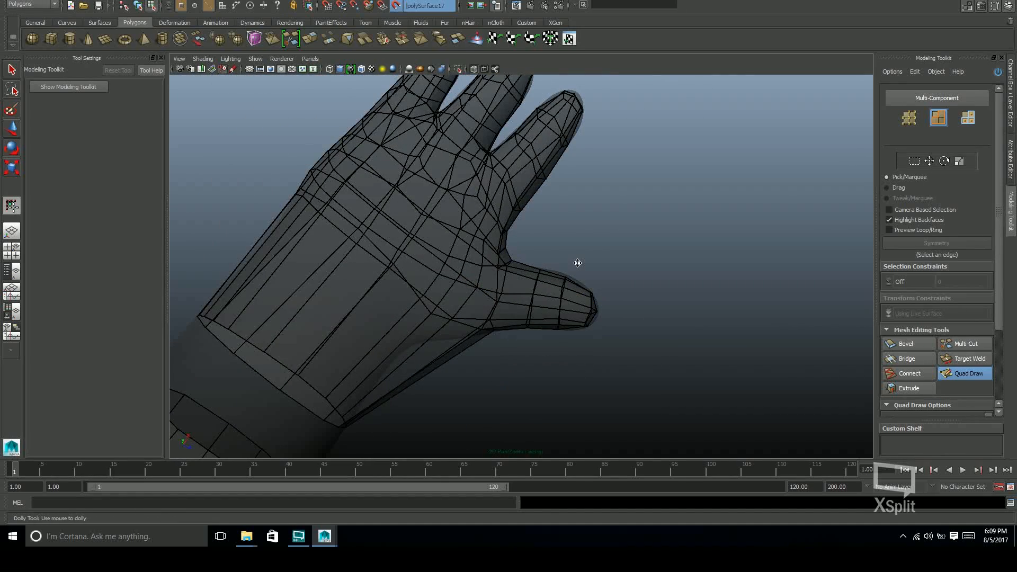
scroll(578, 263, "up", 8)
middle_click_drag(595, 236, 647, 239, "alt")
Adjust the vertices along the sides and tips of the fingers with Quad Draw so the loops follow the sculpt
left_click_drag(647, 239, 509, 256, "alt")
scroll(509, 256, "up", 2)
left_click_drag(621, 245, 561, 271, "alt")
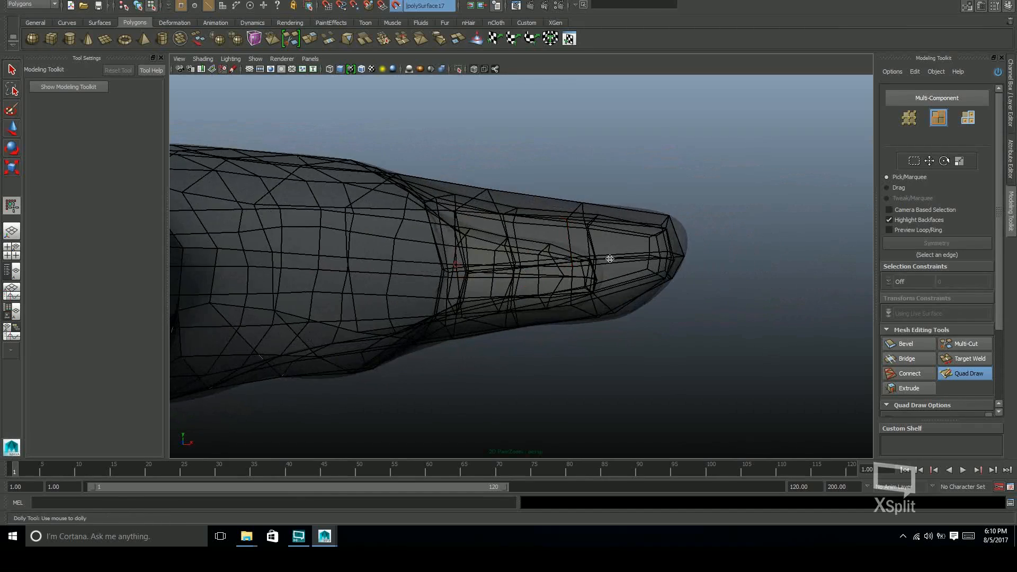
left_click_drag(571, 350, 524, 332, "alt")
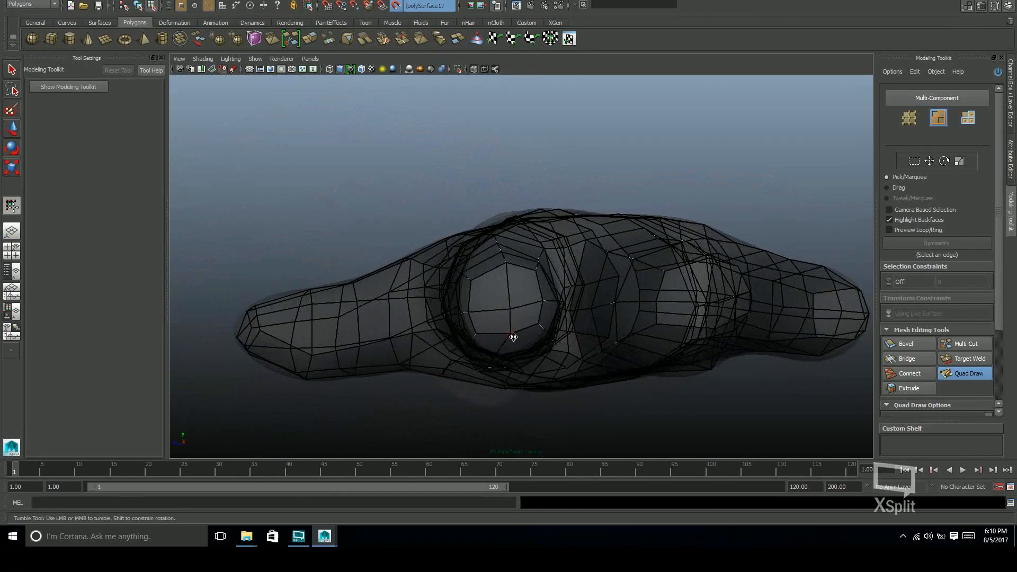
left_click_drag(469, 314, 578, 373, "alt")
left_click_drag(574, 321, 490, 262, "alt")
left_click_drag(473, 188, 499, 154, "alt")
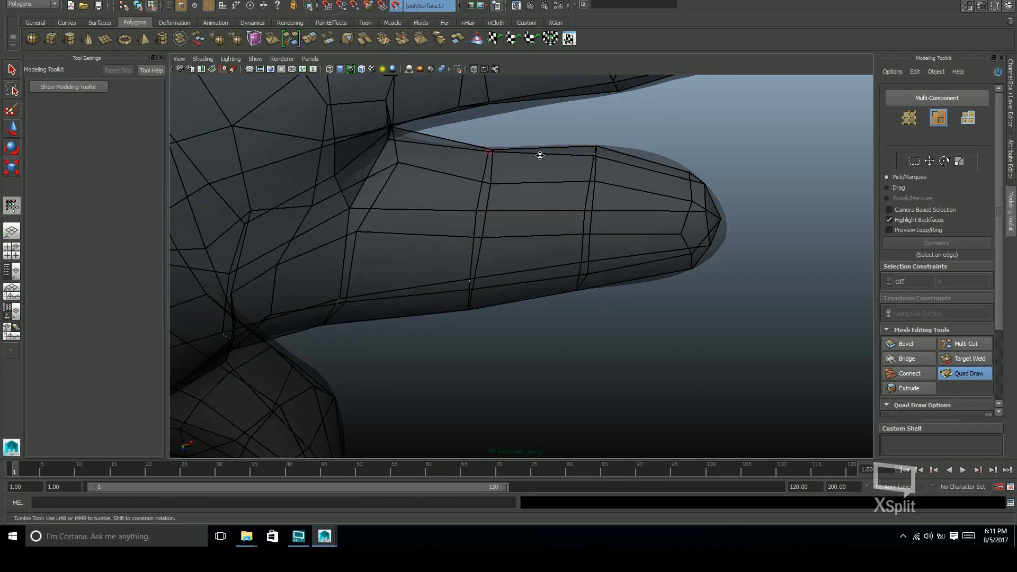
Space the edge loops along the finger nearest the thumb with Quad Draw
middle_click_drag(597, 194, 659, 172, "alt")
left_click_drag(676, 243, 676, 208, "alt")
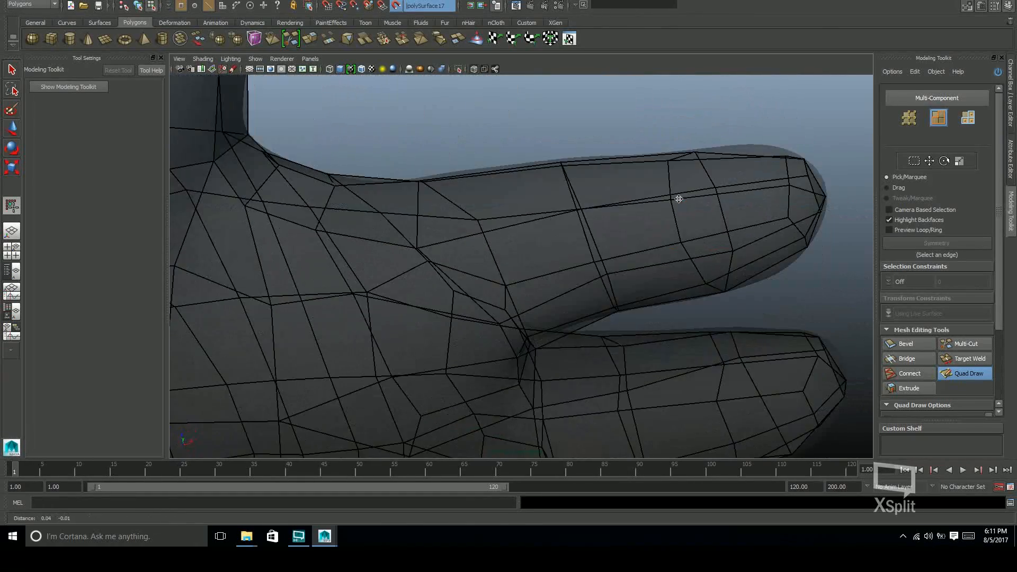
middle_click_drag(676, 209, 666, 234, "alt")
left_click_drag(700, 255, 574, 269, "alt")
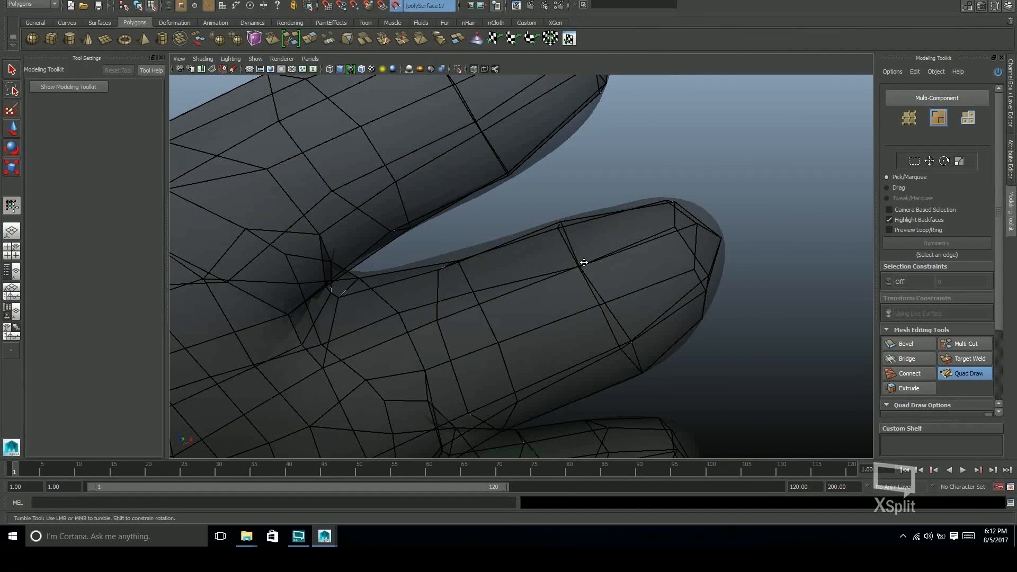
Align the edge loops along the middle finger with Quad Draw
left_click_drag(643, 282, 644, 321, "alt")
left_click_drag(661, 297, 627, 279, "alt")
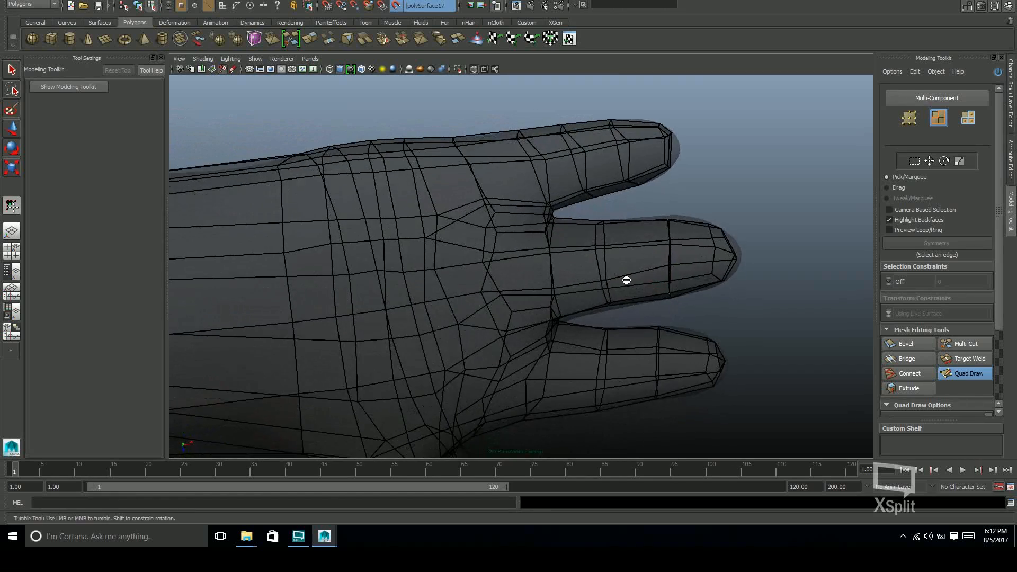
right_click_drag(626, 279, 656, 238, "alt")
Reposition the vertices of the outermost finger's edge loops with Quad Draw, from its base to its tip
middle_click_drag(679, 141, 602, 261, "alt")
right_click_drag(602, 261, 635, 254, "alt")
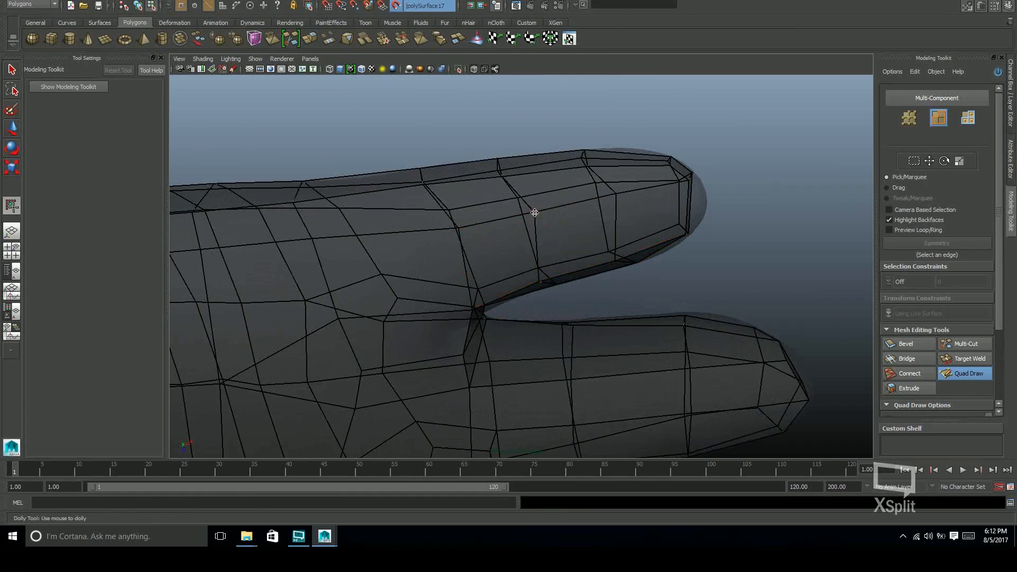
middle_click_drag(615, 204, 606, 179, "alt")
right_click_drag(606, 180, 682, 174, "alt")
left_click_drag(628, 143, 612, 147)
middle_click_drag(643, 161, 621, 187, "alt")
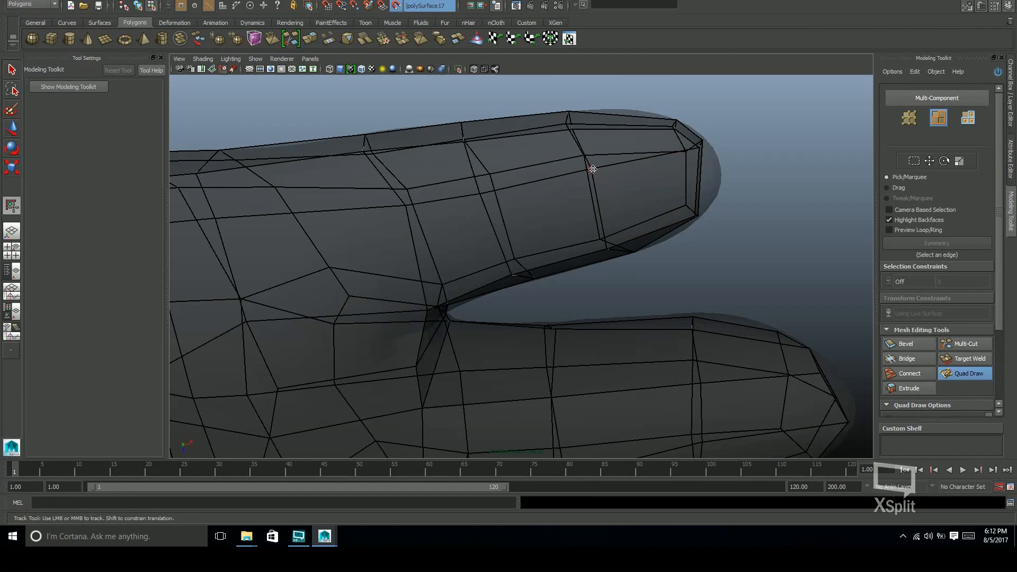
left_click_drag(593, 169, 593, 194)
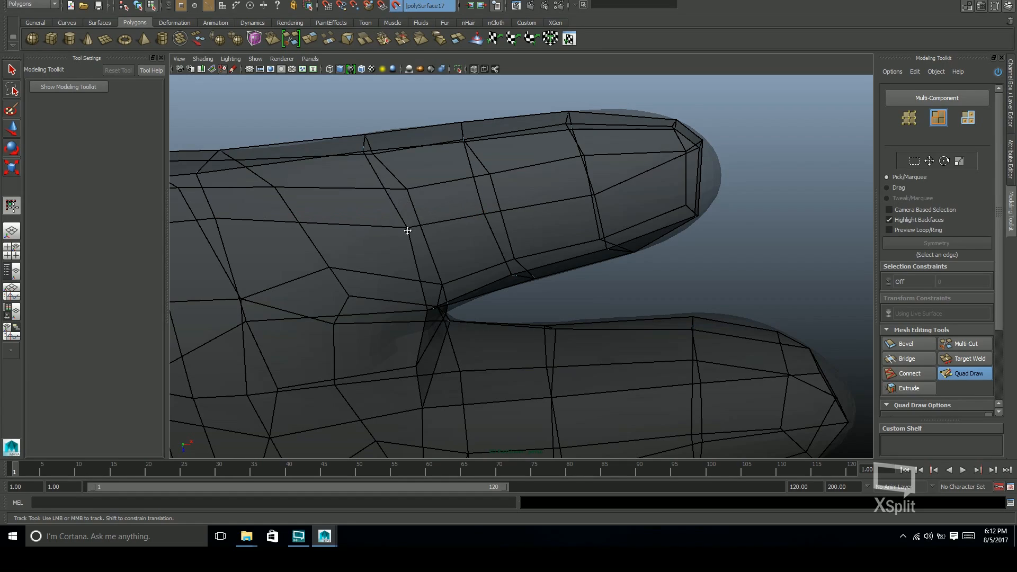
mouse_move(609, 205)
left_mouse_down("alt")
mouse_move(590, 223)
mouse_move(670, 200)
mouse_move(732, 144)
mouse_move(642, 189)
mouse_move(669, 215)
mouse_move(645, 187)
mouse_move(632, 199)
mouse_move(663, 150)
mouse_move(665, 85)
left_mouse_up("alt")
Adjust the vertices on the palm side of the outermost finger with Quad Draw, down to its base
middle_click_drag(665, 85, 635, 156, "alt")
left_click_drag(634, 156, 514, 231, "alt")
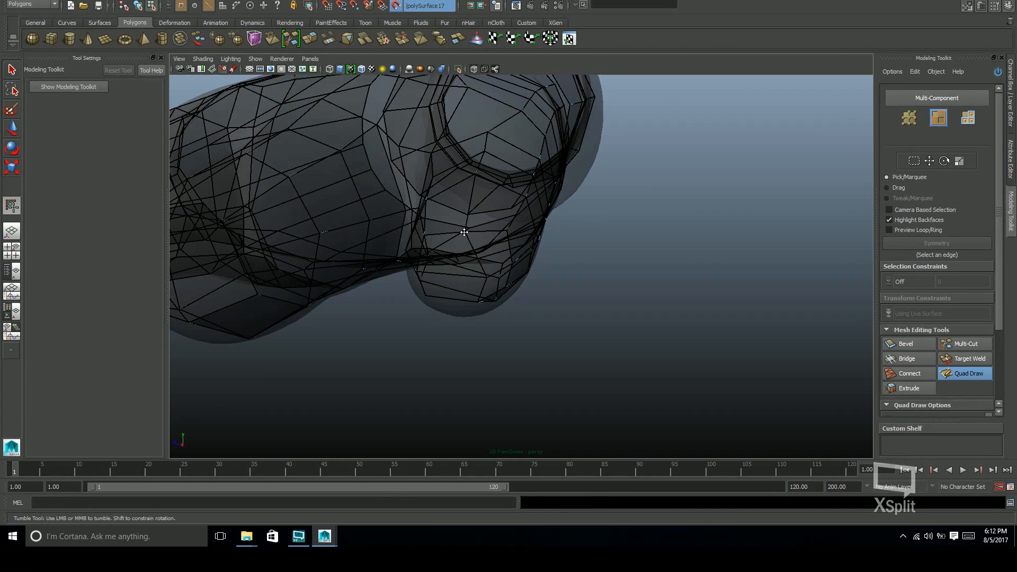
left_click_drag(489, 270, 478, 174, "alt")
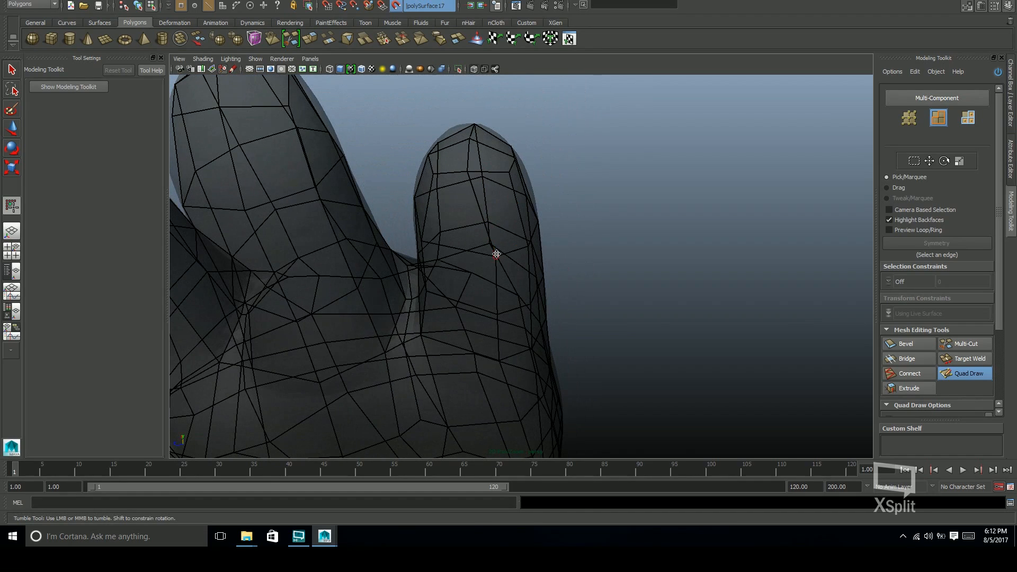
left_click_drag(521, 235, 528, 255, "alt")
left_click_drag(494, 304, 540, 230, "alt")
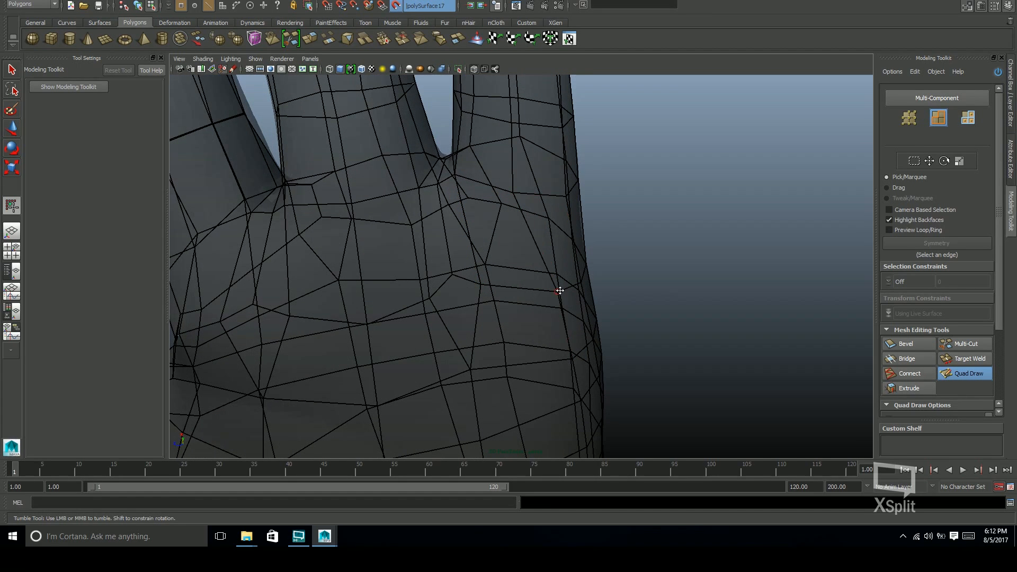
Even out the vertices along the palm's outer edge below the outermost finger with Quad Draw
middle_click_drag(530, 291, 563, 195, "alt")
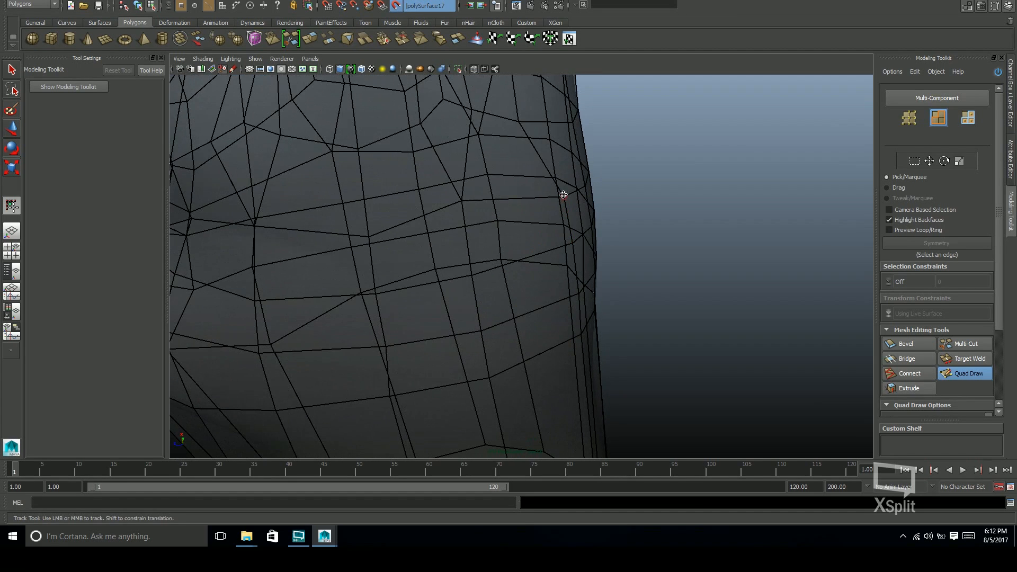
left_click_drag(539, 196, 560, 190, "alt")
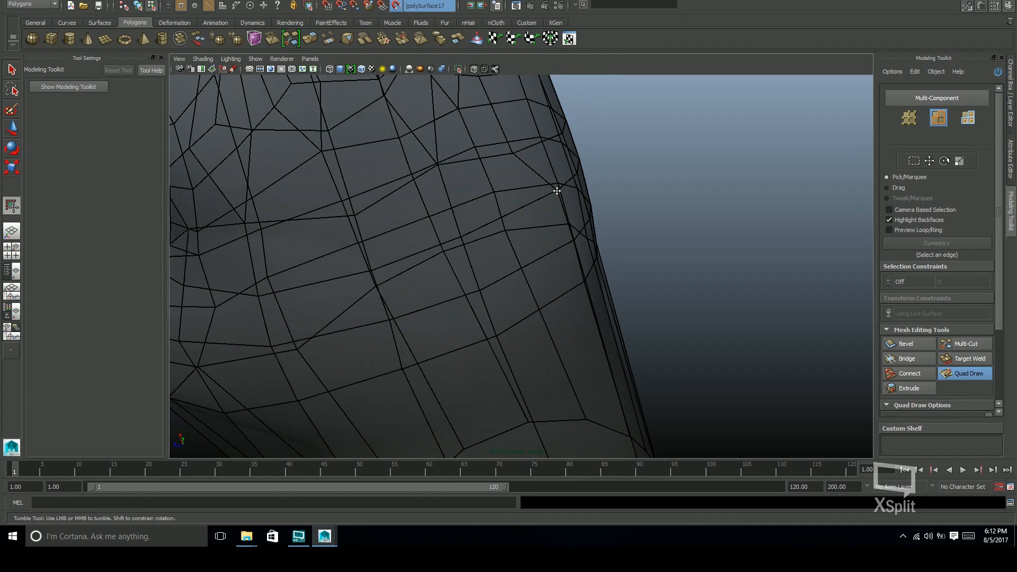
left_click_drag(557, 249, 424, 177, "alt")
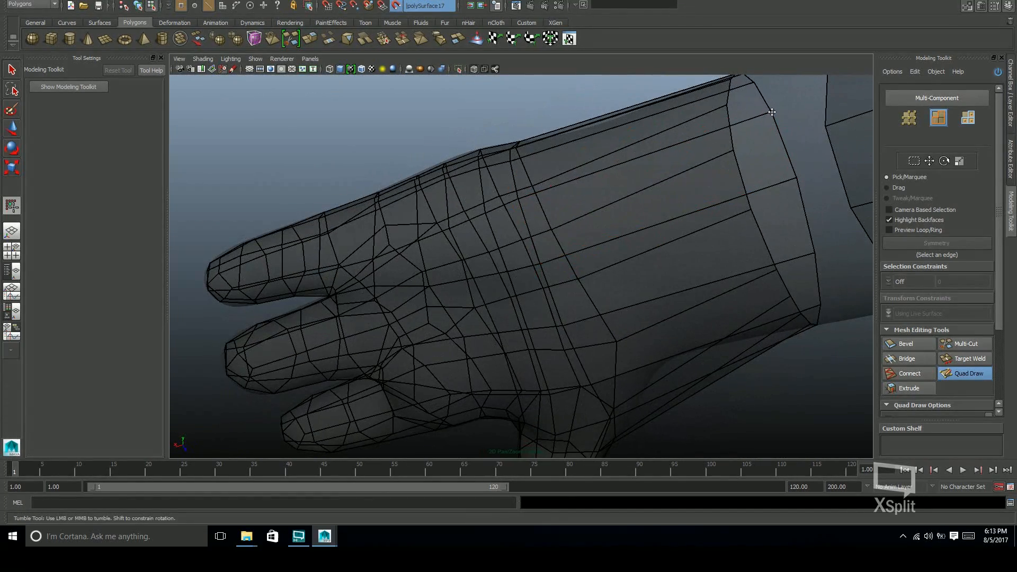
scroll(530, 217, "up", 10)
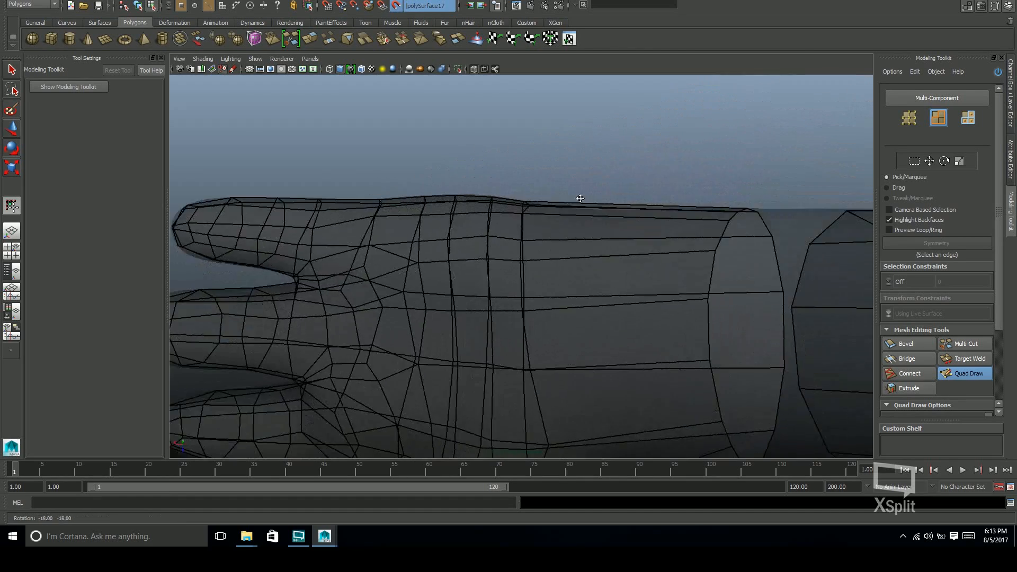
Even out the upper loops of the index and middle fingers on the palm side with Quad Draw
middle_click_drag(436, 213, 530, 229, "alt")
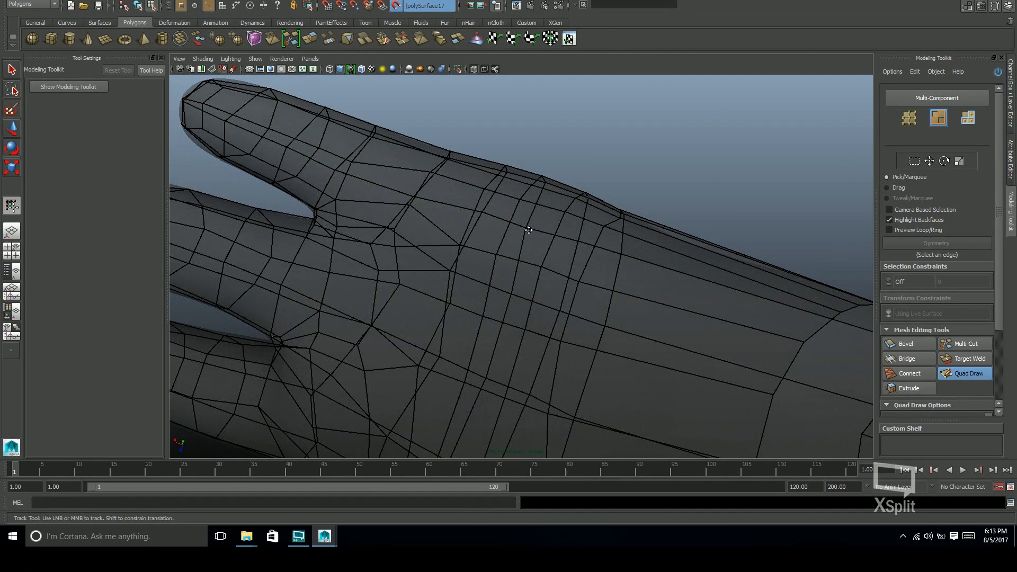
scroll(456, 220, "down", 8)
left_click_drag(443, 227, 526, 203, "alt")
middle_click_drag(526, 203, 533, 235, "alt")
left_click_drag(559, 254, 561, 281, "alt")
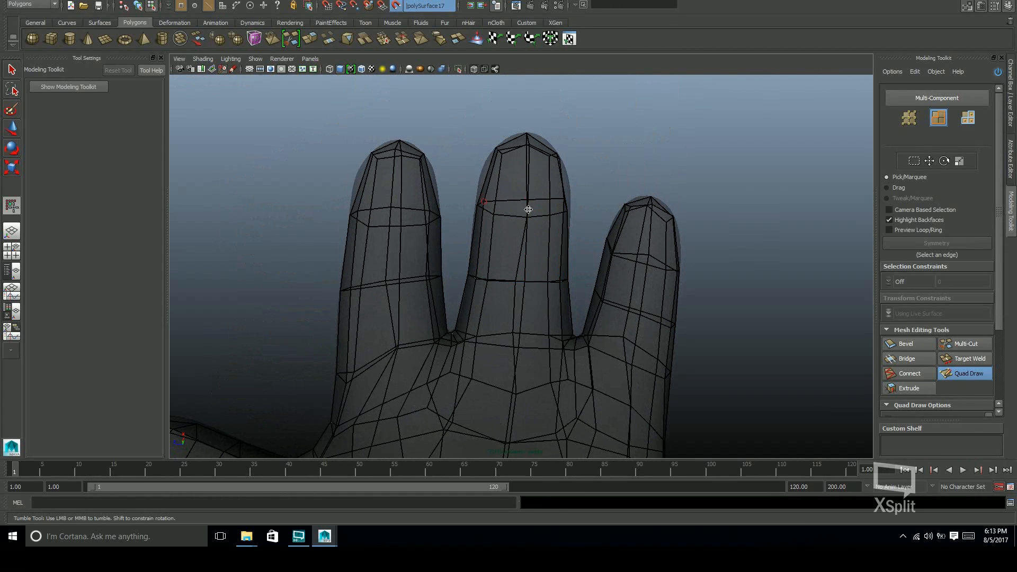
mouse_move(429, 218)
left_mouse_down("shift")
mouse_move(392, 217)
mouse_move(427, 216)
left_mouse_up("shift")
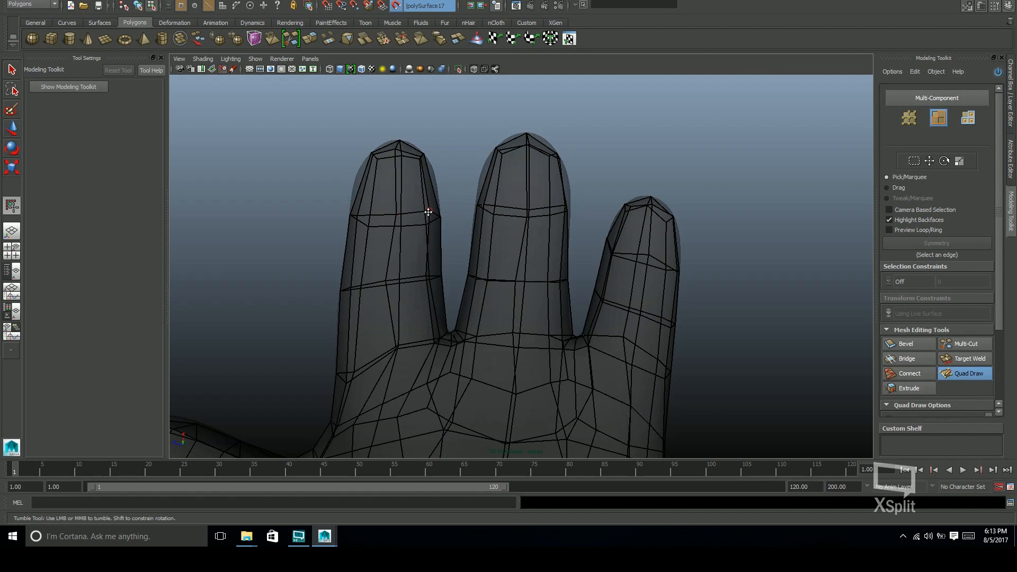
Adjust the vertices along the palm-side finger bases and the gaps between the fingers with Quad Draw
left_click_drag(538, 270, 586, 246, "alt")
right_click_drag(586, 245, 753, 204, "alt")
mouse_move(754, 205)
left_mouse_down("alt")
mouse_move(626, 237)
mouse_move(742, 233)
mouse_move(498, 289)
mouse_move(626, 276)
mouse_move(704, 302)
mouse_move(667, 252)
mouse_move(551, 295)
mouse_move(638, 252)
left_mouse_up("alt")
left_click_drag(554, 233, 585, 248, "alt")
right_click_drag(585, 247, 572, 239, "alt")
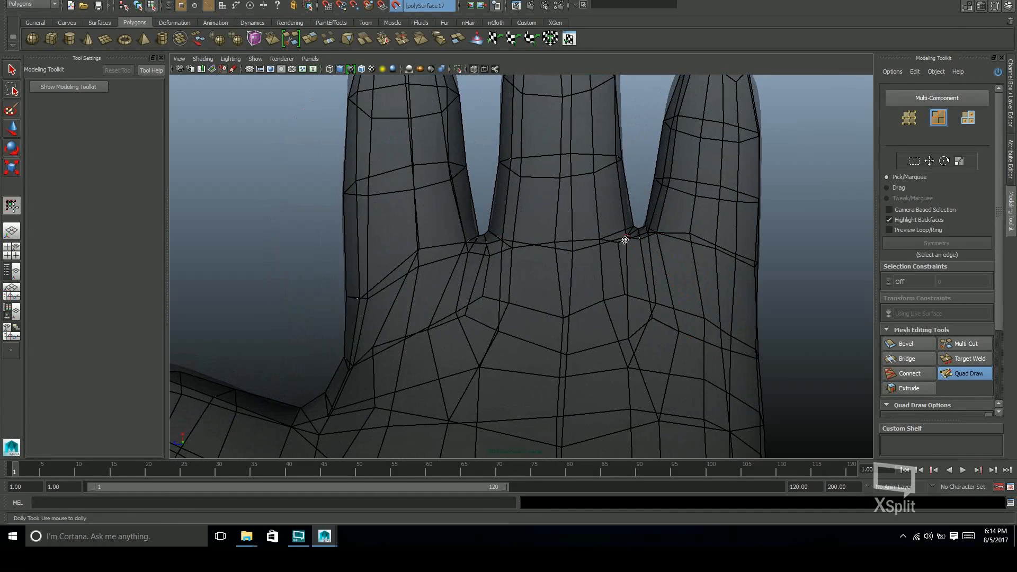
left_click_drag(376, 290, 466, 331, "alt")
left_click_drag(576, 287, 668, 319, "alt")
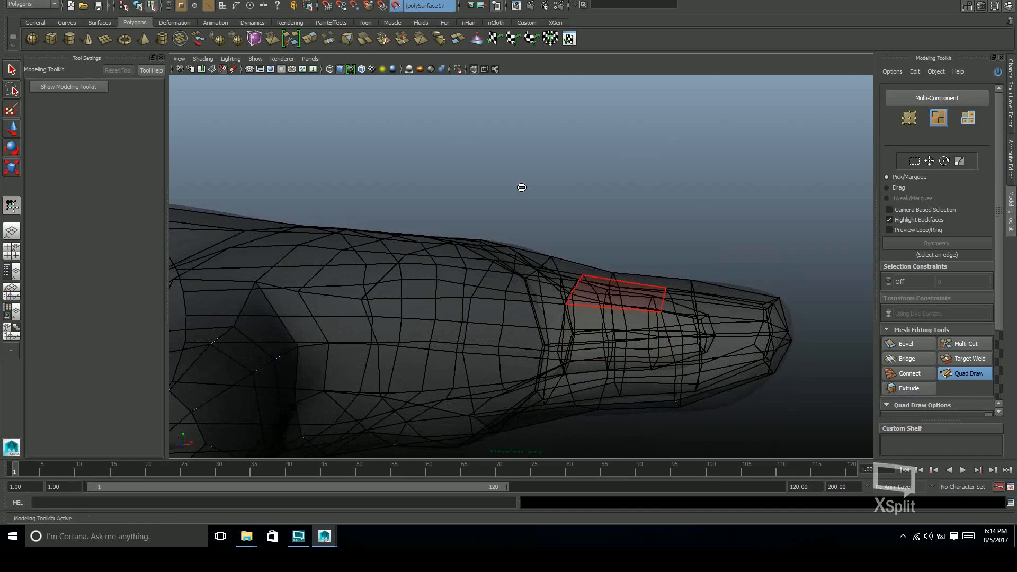
Turn off the X-ray display and examine the retopologized hand on the shaded sculpt from several sides
left_click(475, 70)
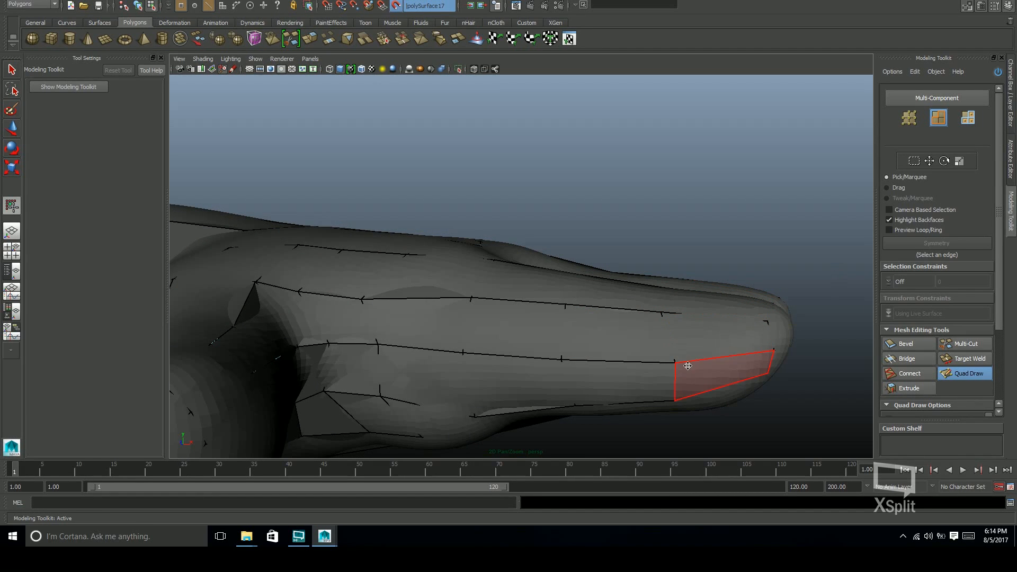
left_click_drag(727, 353, 608, 255, "alt")
right_click_drag(646, 259, 813, 270, "alt")
right_click_drag(715, 290, 846, 291, "alt")
middle_click_drag(784, 288, 691, 272, "alt")
mouse_move(692, 272)
right_mouse_down("alt")
mouse_move(672, 324)
mouse_move(549, 302)
mouse_move(366, 289)
right_mouse_up("alt")
mouse_move(663, 291)
right_mouse_down("alt")
mouse_move(525, 291)
mouse_move(604, 270)
mouse_move(586, 252)
mouse_move(654, 270)
mouse_move(665, 287)
mouse_move(604, 296)
right_mouse_up("alt")
left_click_drag(604, 295, 400, 407, "alt")
right_click_drag(399, 406, 386, 236, "alt")
left_click_drag(386, 235, 572, 275, "alt")
right_click_drag(572, 275, 529, 259, "alt")
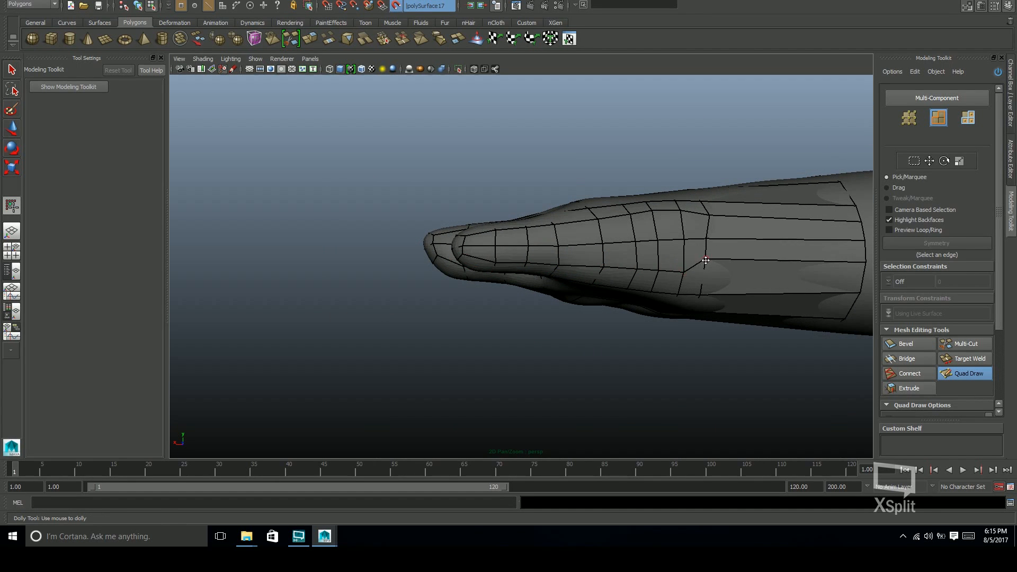
Examine the thumb's orientation relative to the fingers and wrist from the palm and the side
middle_click_drag(706, 260, 621, 265, "alt")
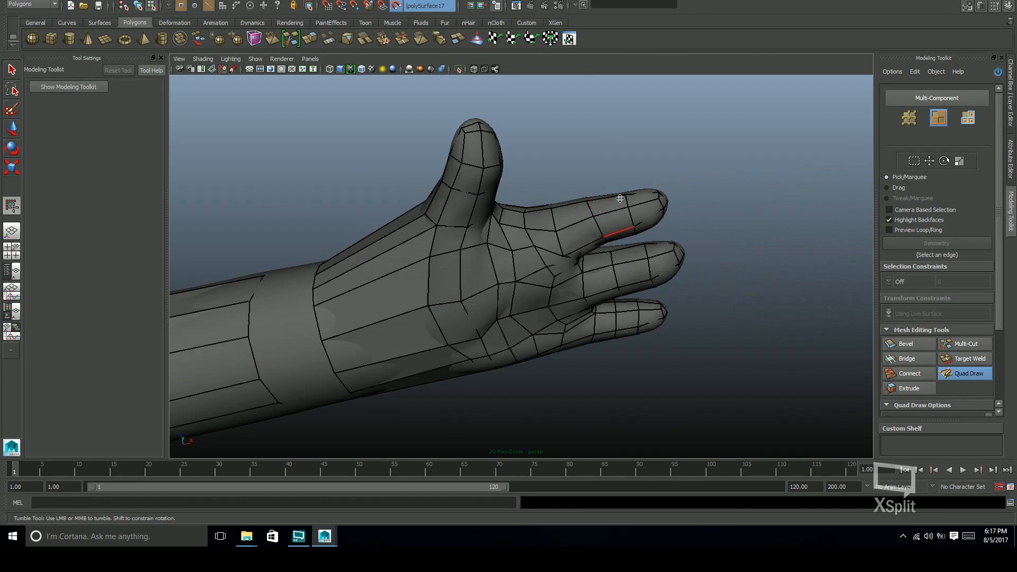
left_click_drag(586, 220, 541, 314, "alt")
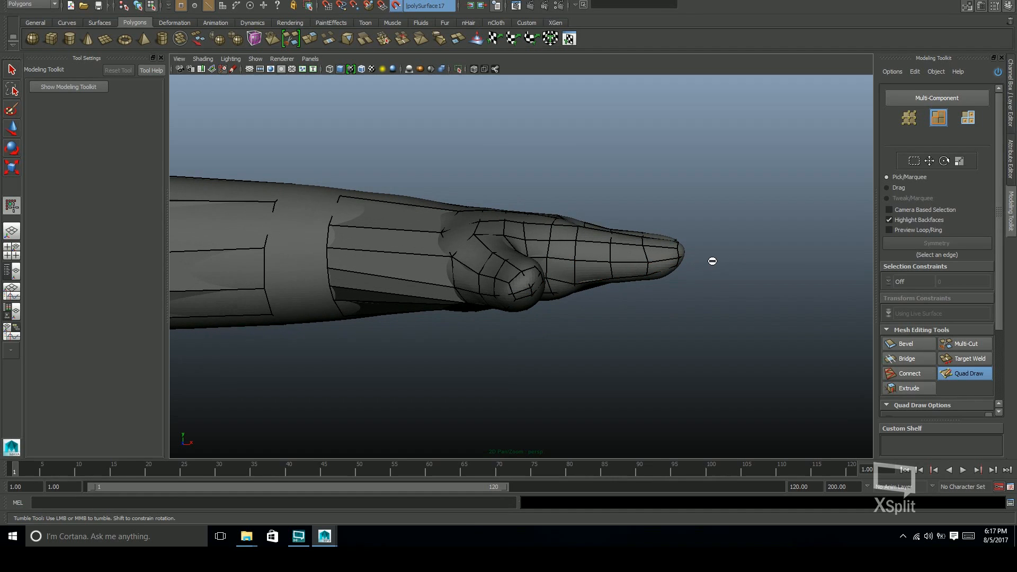
middle_click_drag(596, 314, 576, 278, "alt")
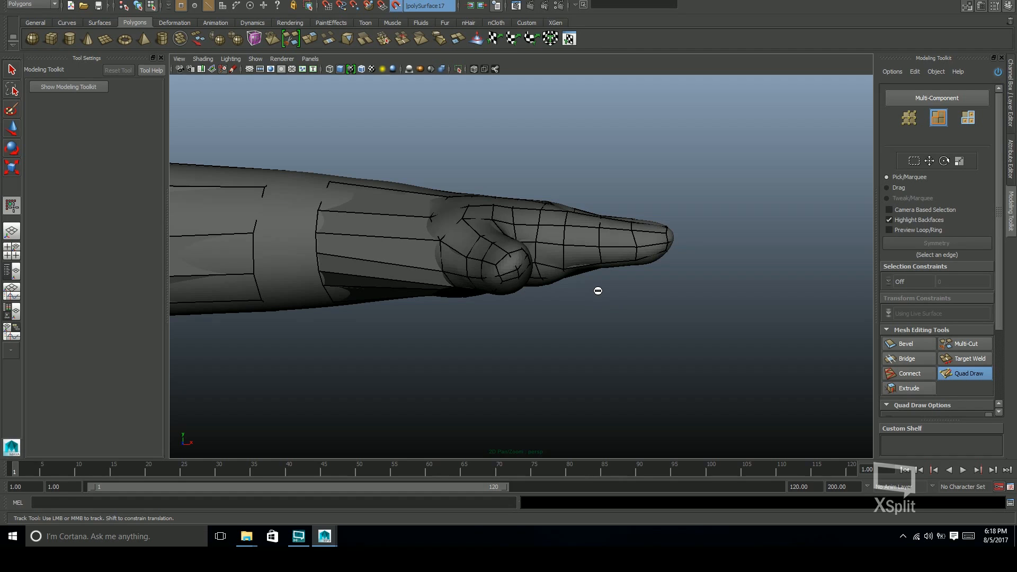
mouse_move(565, 293)
left_mouse_down("alt")
mouse_move(549, 297)
mouse_move(547, 286)
left_mouse_up("alt")
Sketch red Grease Pencil arrows from the thumb tip, straight down and diagonally, to illustrate the thumb's direction
middle_click_drag(545, 296, 301, 101, "alt")
left_click(233, 69)
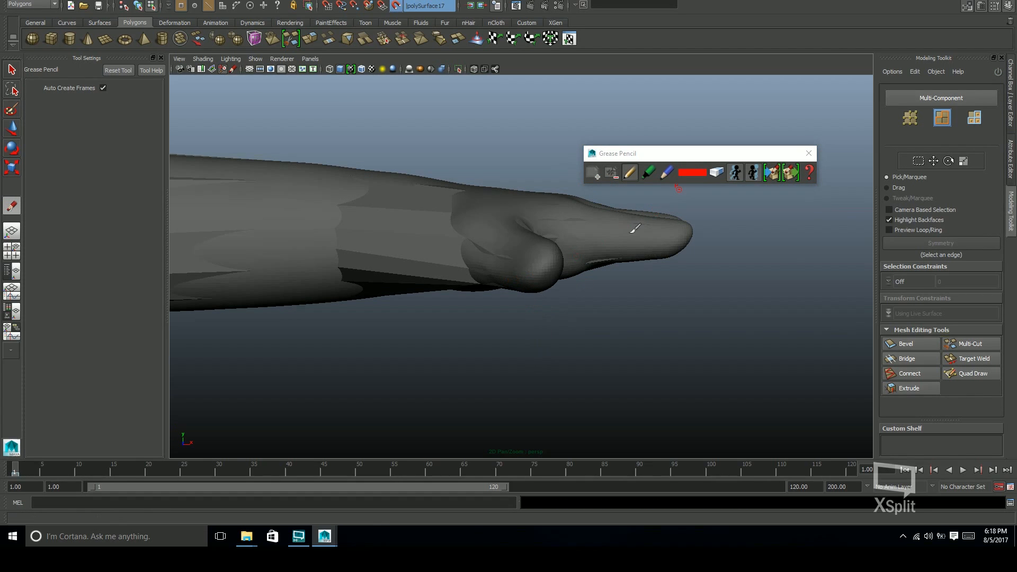
left_click_drag(537, 284, 538, 375)
key("ctrl+z")
mouse_move(536, 282)
left_mouse_down()
mouse_move(543, 376)
mouse_move(550, 358)
left_mouse_up()
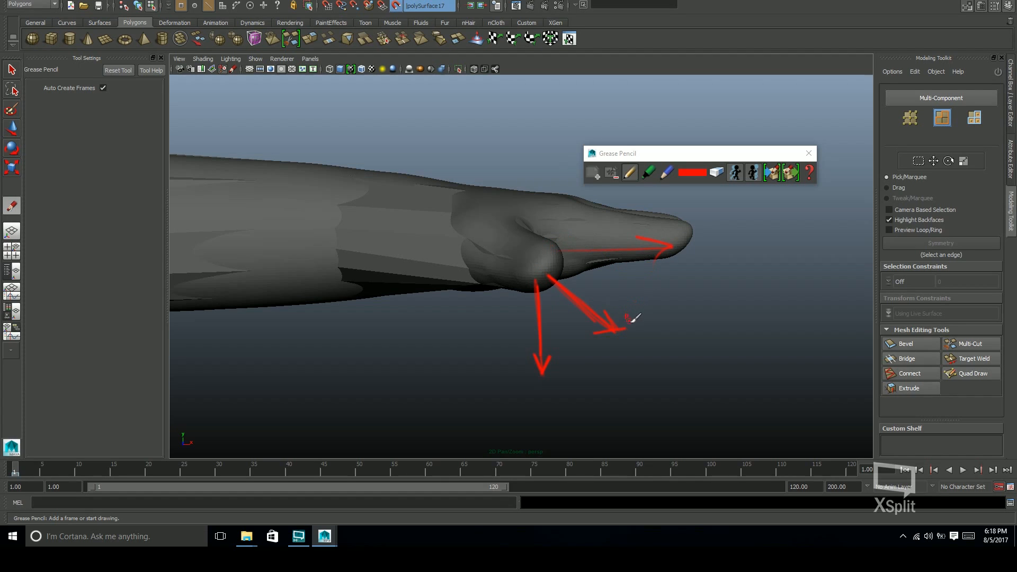
key("ctrl+z")
key("ctrl+z")
left_click_drag(549, 284, 574, 309)
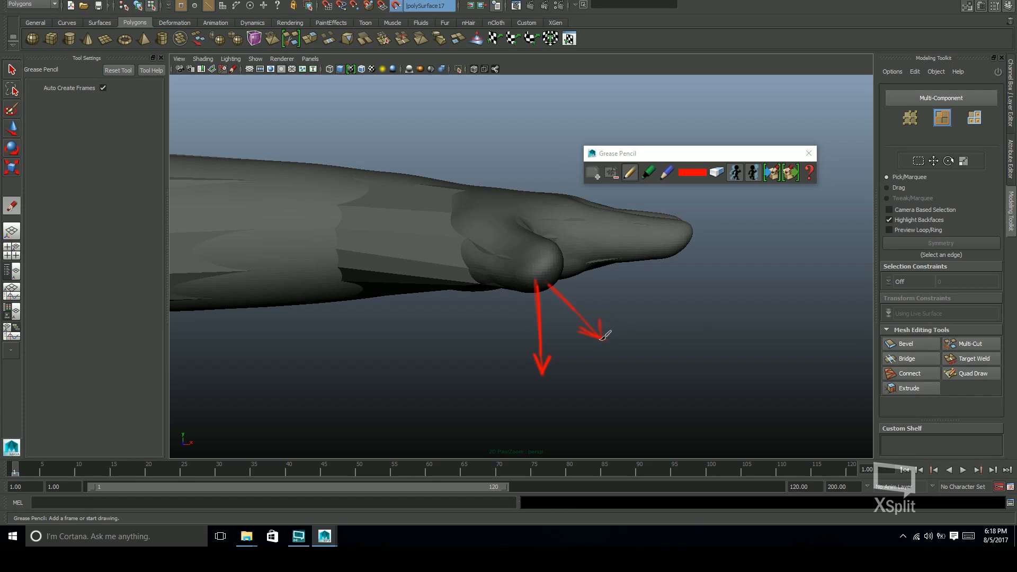
Undo the remaining Grease Pencil arrow strokes and close the Grease Pencil
key("ctrl+z")
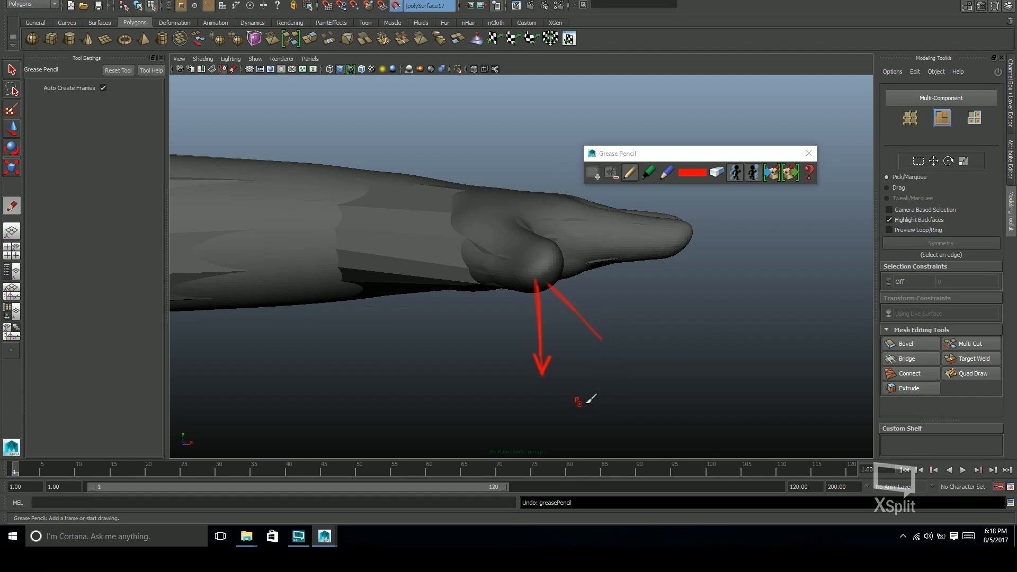
key("ctrl+z")
key("ctrl+z")
left_click(808, 154)
Reposition vertices on the back of the hand, below the finger gaps and toward the thumb, with Quad Draw
middle_click_drag(519, 268, 516, 272, "alt")
left_click_drag(516, 273, 747, 363, "alt")
left_click_drag(472, 205, 454, 212, "alt")
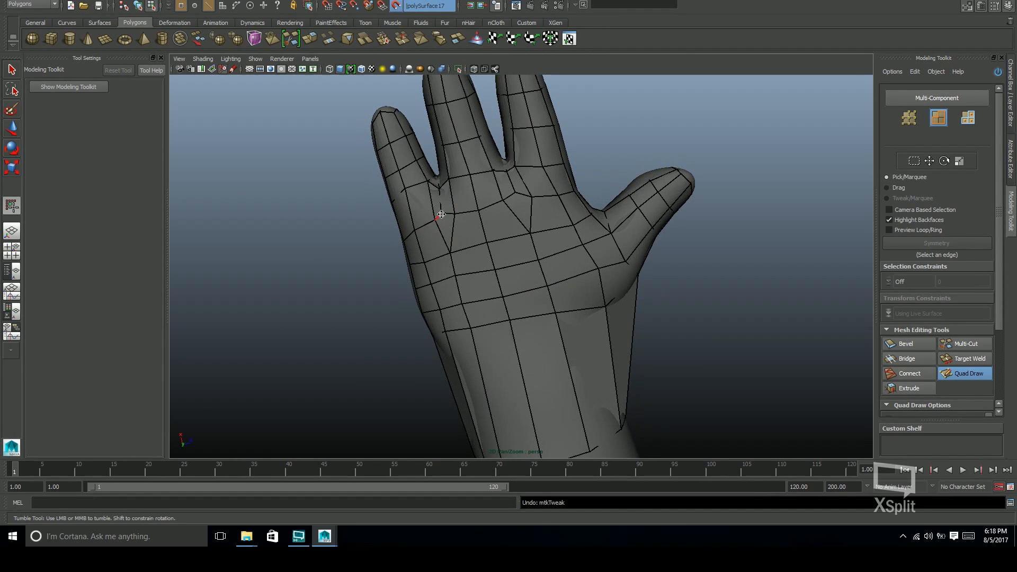
middle_click_drag(467, 159, 457, 135, "alt")
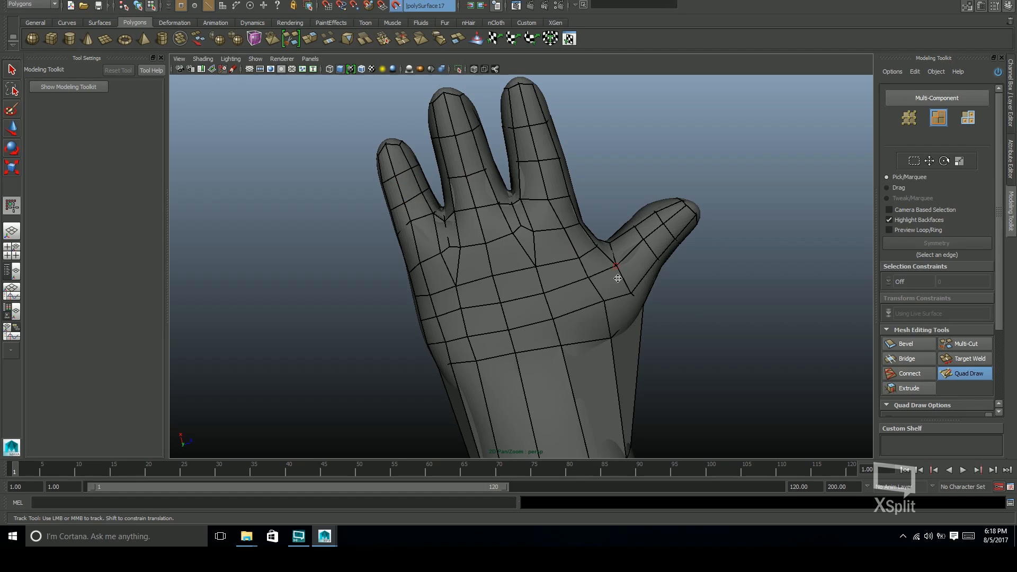
mouse_move(538, 195)
left_mouse_down("alt")
mouse_move(626, 252)
mouse_move(588, 248)
left_mouse_up("alt")
middle_click_drag(530, 296, 522, 228, "alt")
left_click_drag(423, 238, 427, 261)
mouse_move(450, 238)
left_mouse_down()
mouse_move(452, 264)
mouse_move(488, 261)
left_mouse_up()
mouse_move(536, 246)
left_mouse_down()
mouse_move(536, 266)
mouse_move(488, 266)
left_mouse_up()
mouse_move(451, 213)
left_mouse_down()
mouse_move(451, 231)
mouse_move(588, 225)
left_mouse_up()
mouse_move(534, 197)
left_mouse_down("alt")
mouse_move(652, 249)
mouse_move(571, 253)
mouse_move(599, 254)
left_mouse_up("alt")
Exit Quad Draw, return to object selection and isolate the retopologized hand mesh in the view
left_click(965, 373)
key("F8")
key("w")
left_click(458, 69)
left_click_drag(604, 144, 418, 150, "alt")
left_click(707, 275)
Examine the isolated hand mesh's edge flow across the palm, the thumb base and the finger bases
left_click_drag(706, 275, 625, 246, "alt")
left_click_drag(542, 242, 543, 170, "alt")
mouse_move(521, 287)
left_mouse_down("alt")
mouse_move(513, 241)
mouse_move(588, 307)
mouse_move(649, 225)
mouse_move(645, 261)
left_mouse_up("alt")
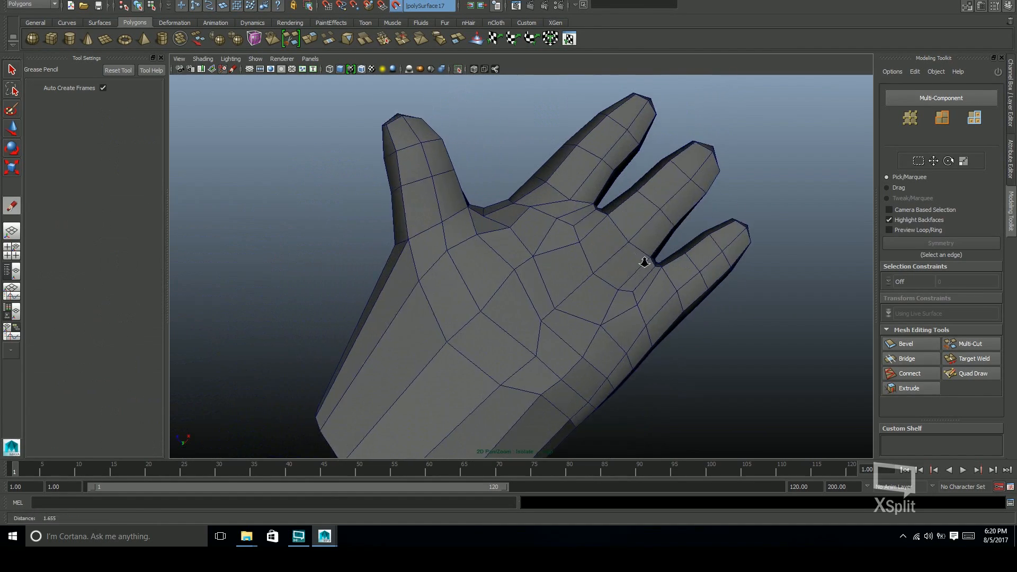
right_click_drag(645, 261, 663, 263, "alt")
left_click_drag(662, 263, 618, 242, "alt")
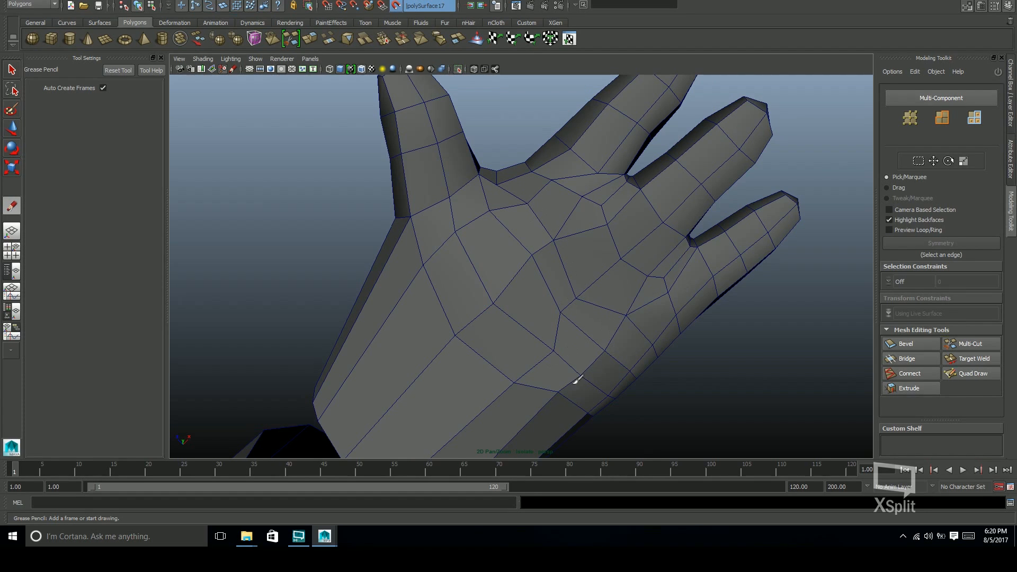
left_click_drag(627, 364, 616, 275, "alt")
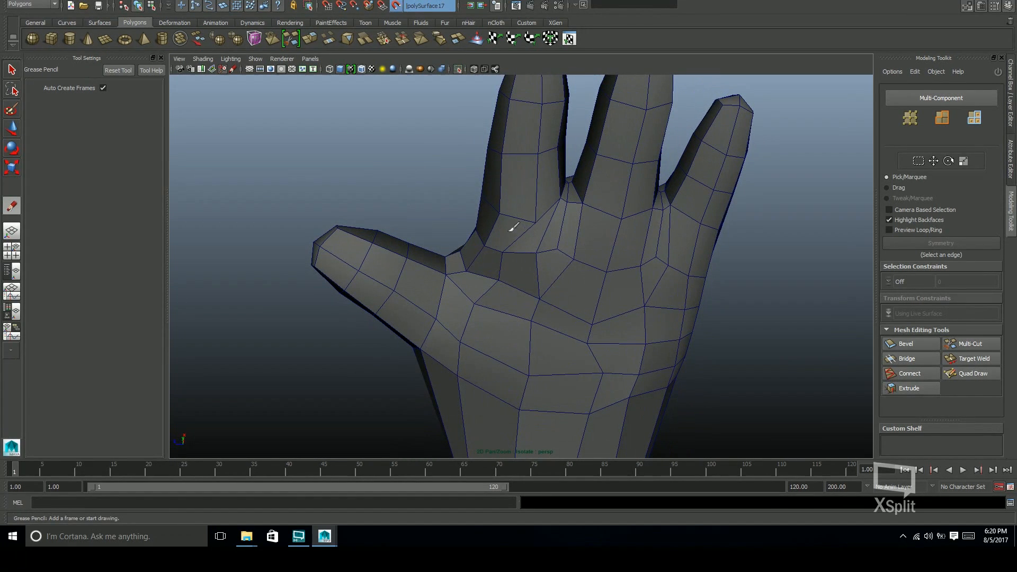
left_click_drag(533, 238, 503, 224, "alt")
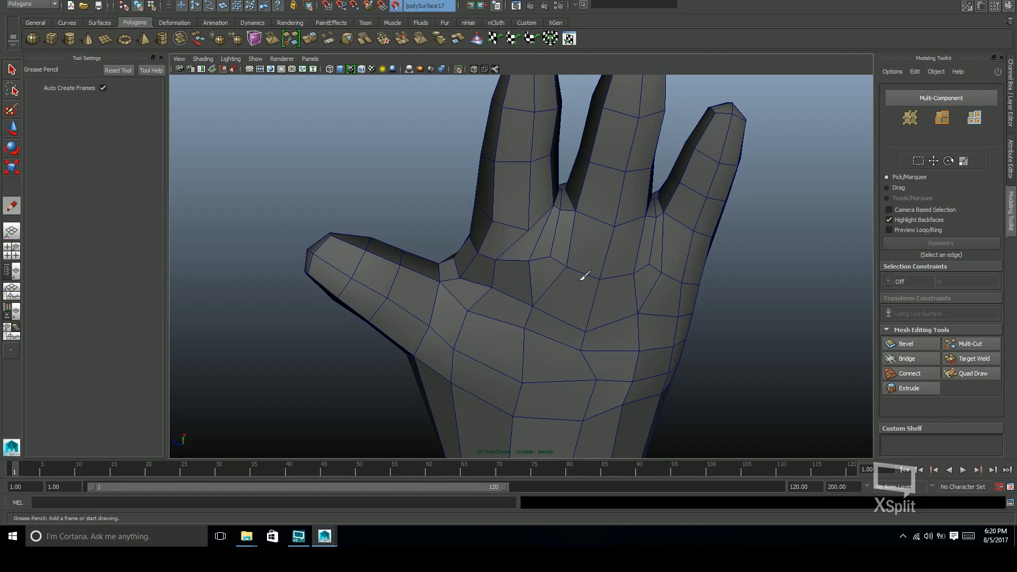
Exit the Grease Pencil, end the isolated view and reactivate Quad Draw on the retopologized hand mesh
key("w")
left_click(458, 69)
left_click_drag(468, 159, 443, 120, "alt")
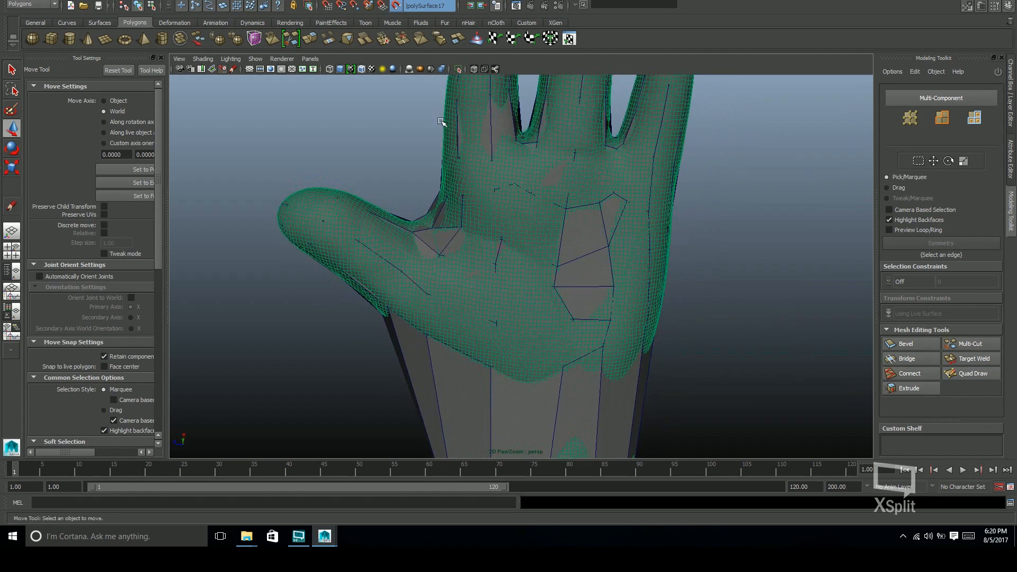
left_click(361, 69)
left_click(971, 373)
key("w")
left_click(625, 393)
left_click(966, 373)
Examine the hand's edge flow across the palm, the finger bases and the outer side of the hand
left_click_drag(676, 332, 664, 325, "alt")
mouse_move(664, 325)
right_mouse_down("alt")
mouse_move(522, 212)
mouse_move(535, 201)
right_mouse_up("alt")
left_click_drag(489, 249, 561, 254, "alt")
right_click_drag(561, 254, 606, 204, "alt")
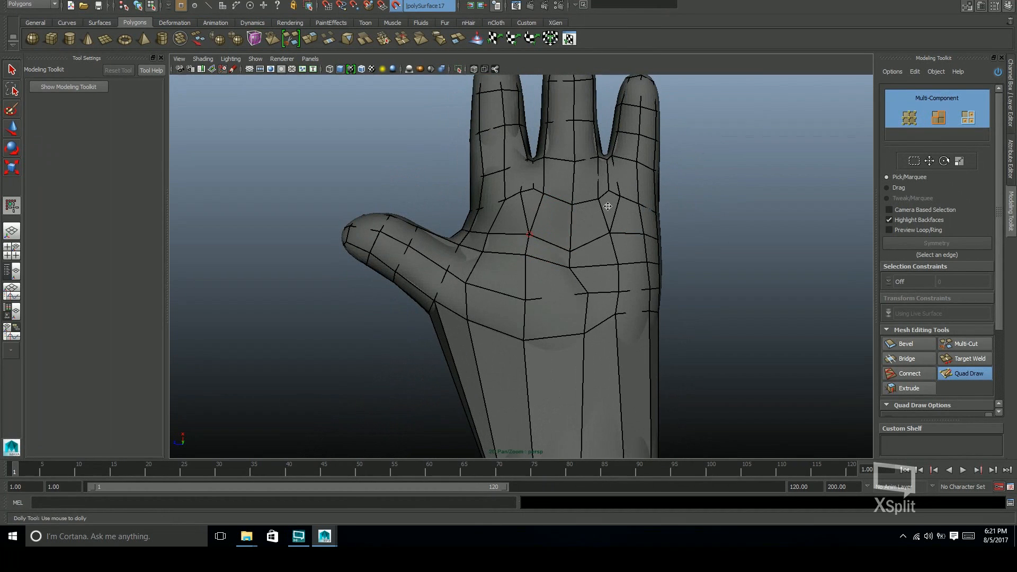
middle_click_drag(606, 204, 557, 217, "alt")
left_click_drag(468, 195, 789, 233, "alt")
left_click_drag(475, 311, 426, 284, "alt")
right_click_drag(427, 284, 476, 282, "alt")
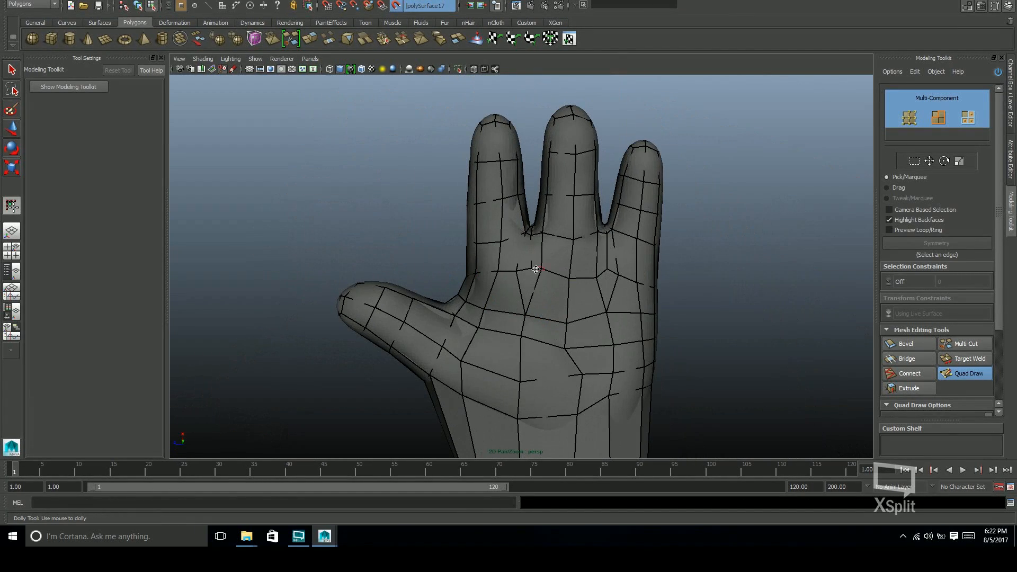
left_click_drag(609, 272, 536, 249, "alt")
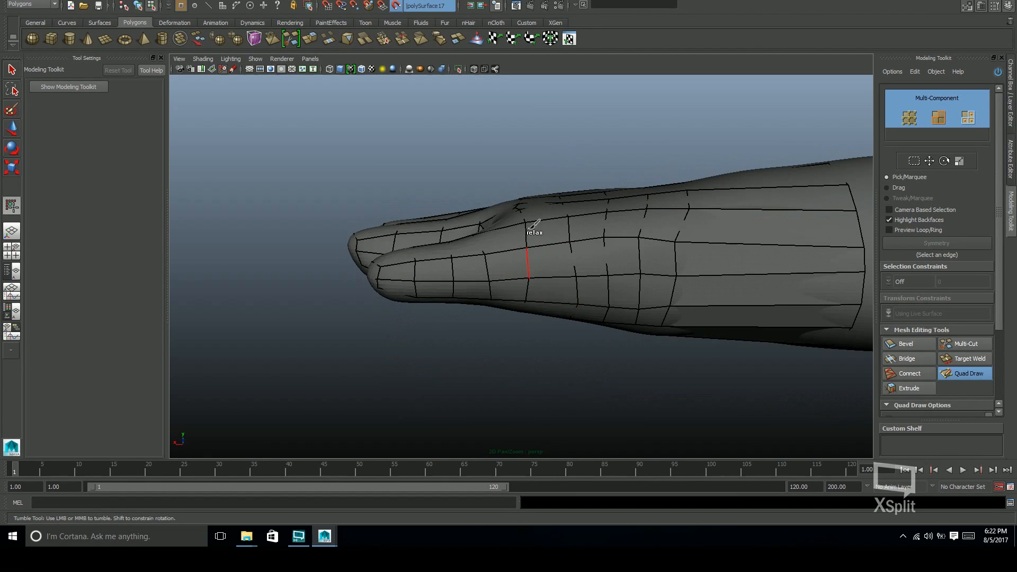
left_click_drag(538, 284, 531, 356, "alt")
left_click_drag(537, 217, 574, 229, "alt")
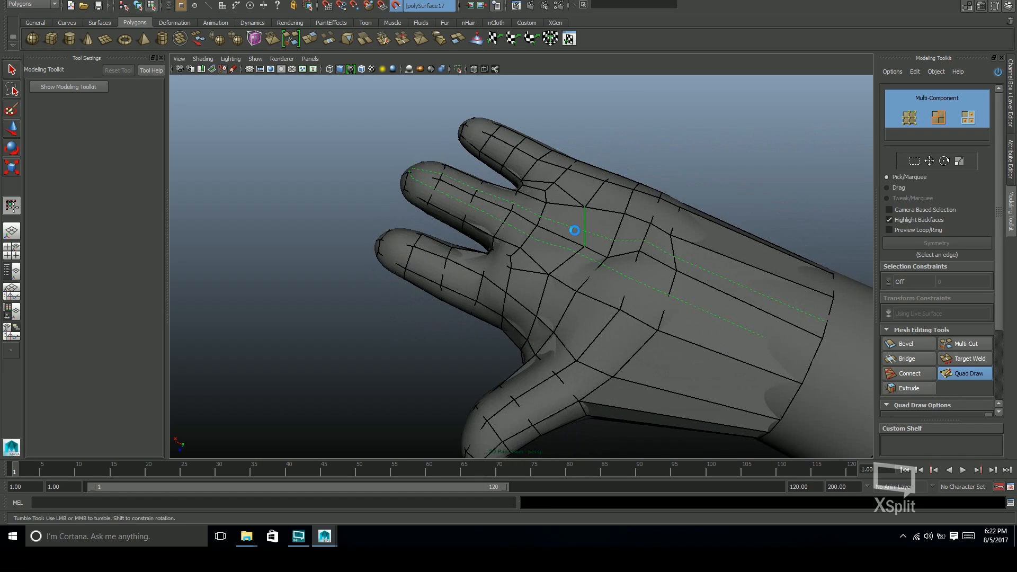
Save the scene and collapse the diamond-shaped faces below both finger gaps on the palm
key("ctrl+s")
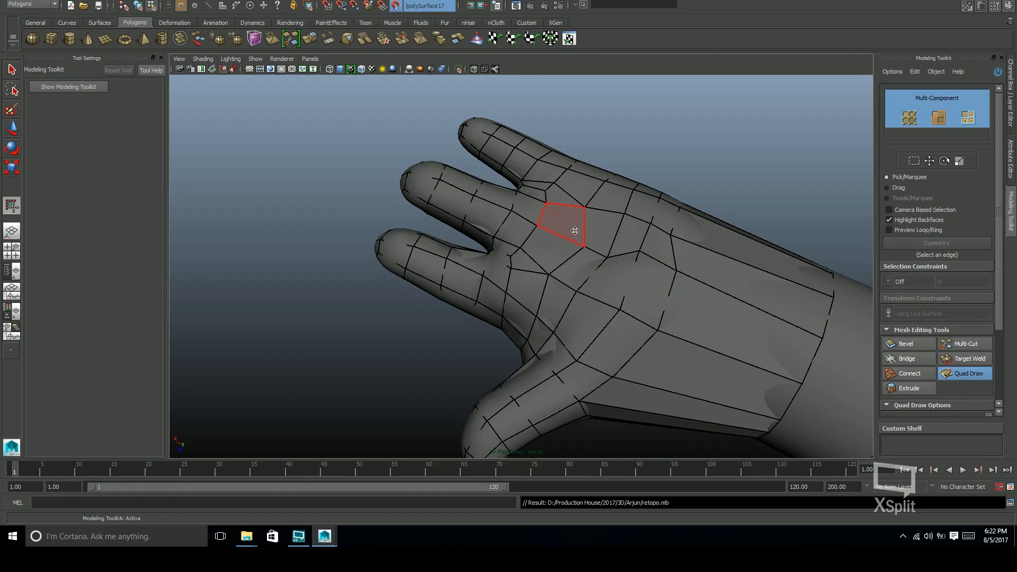
mouse_move(575, 231)
left_mouse_down("alt")
mouse_move(666, 295)
mouse_move(545, 233)
mouse_move(552, 245)
mouse_move(544, 222)
mouse_move(509, 214)
left_mouse_up("alt")
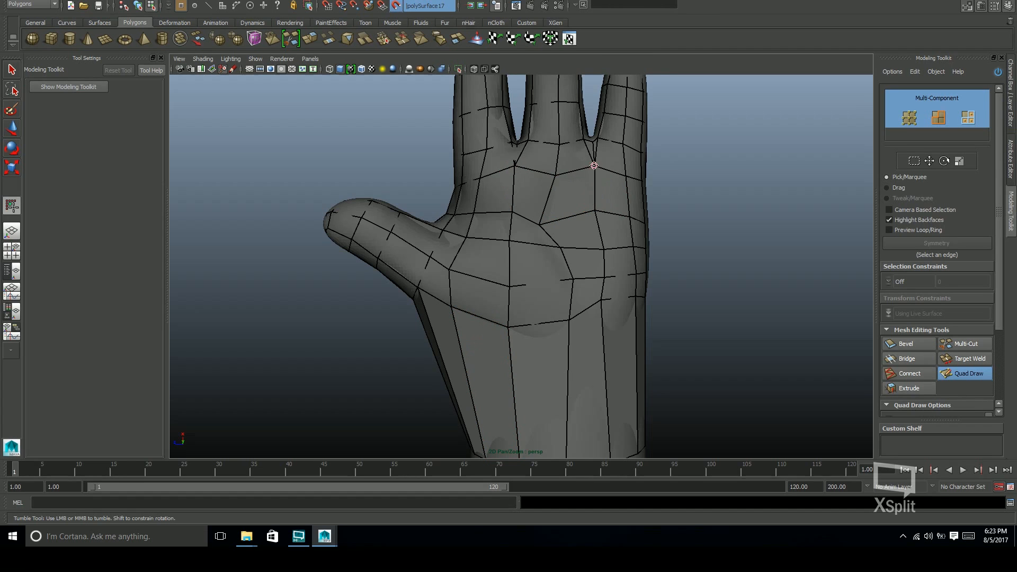
left_click_drag(565, 281, 584, 228, "alt")
Select and delete the edges at the palm-side finger gaps outside Quad Draw, and return to Quad Draw
scroll(584, 227, "up", 3)
left_click(967, 373)
left_click(518, 134)
left_click(625, 140)
left_click(519, 141, "shift")
key("ctrl+Delete")
left_click(963, 374)
middle_click_drag(683, 284, 693, 312, "alt")
right_click_drag(693, 312, 665, 289, "alt")
left_click_drag(665, 288, 648, 283, "alt")
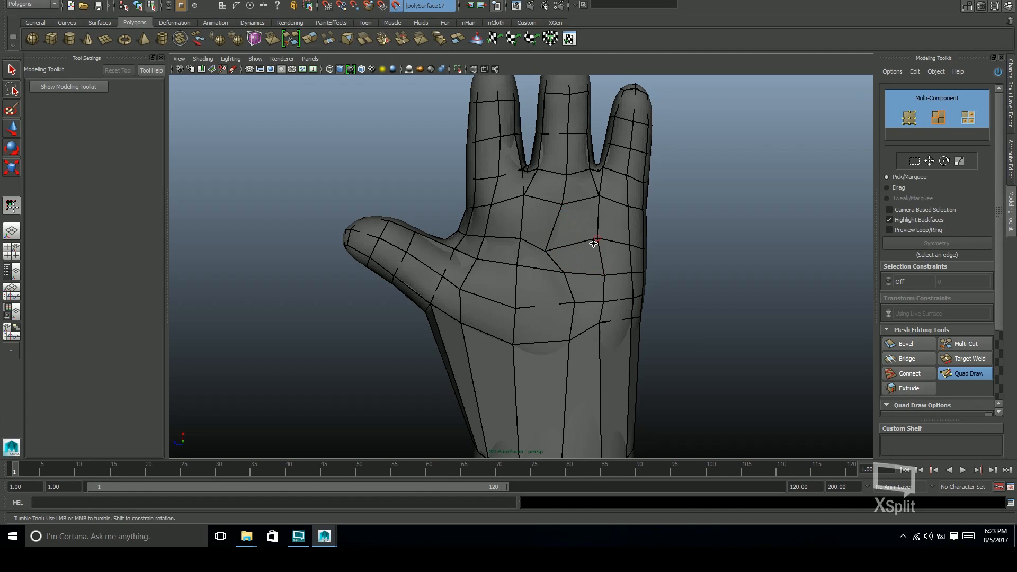
Merge the palm vertices below the middle and little fingers into one, undoing and redoing the merge to compare
left_click_drag(597, 238, 581, 223)
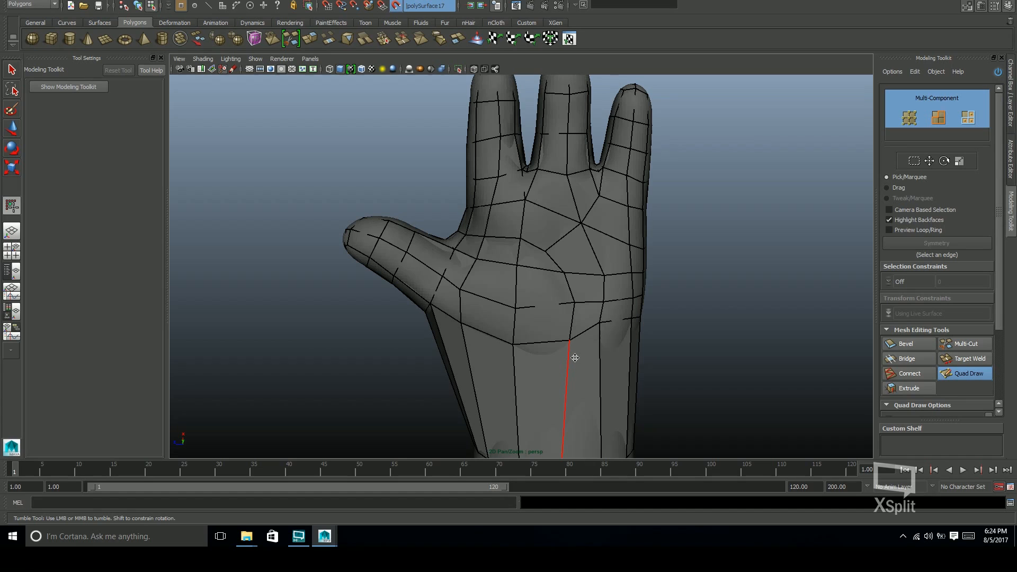
key("ctrl+z")
key("ctrl+z")
key("ctrl+z")
key("ctrl+z")
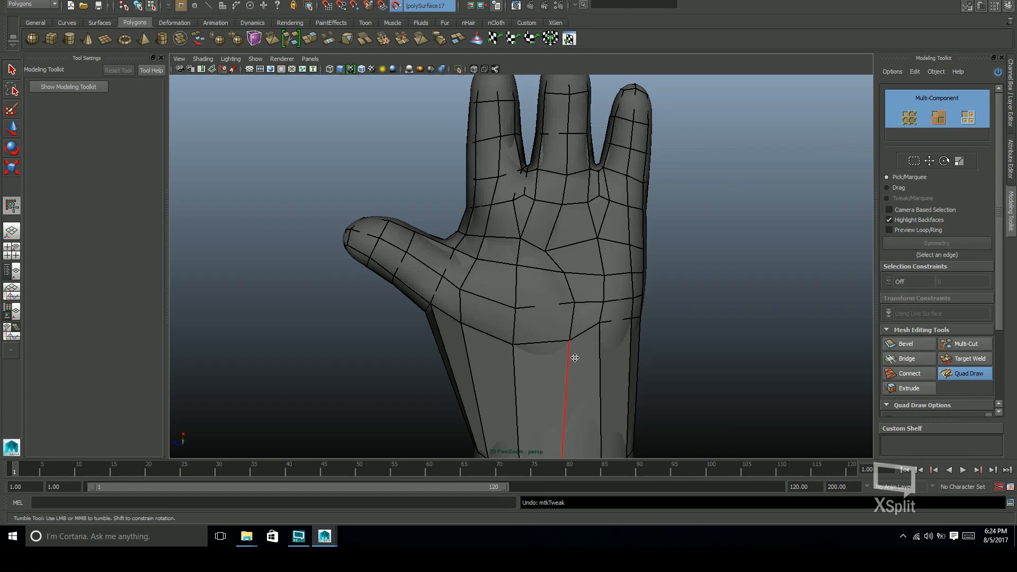
key("shift+z")
key("shift+z")
key("shift+z")
key("shift+z")
key("shift+z")
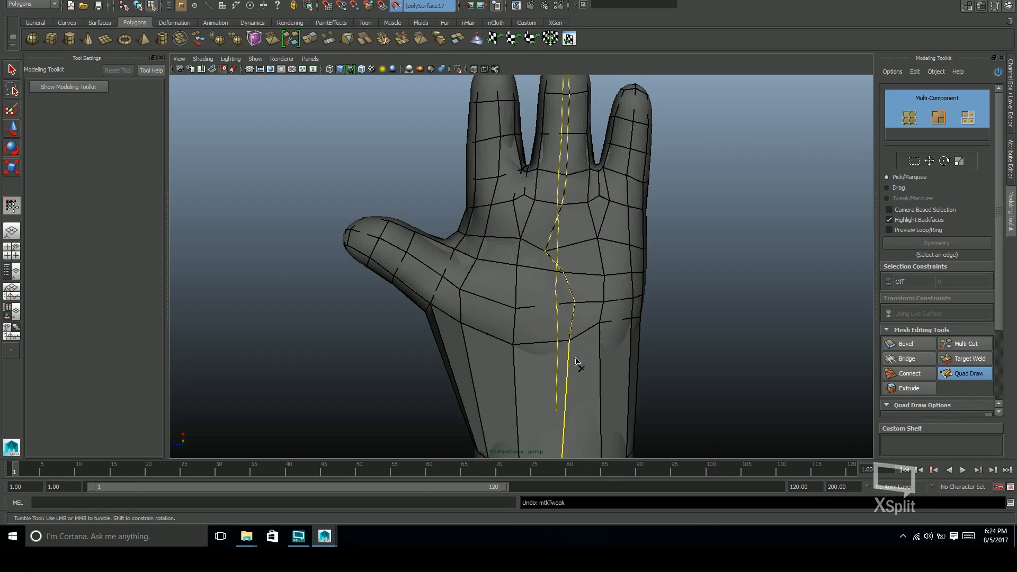
scroll(575, 358, "down", 2)
scroll(493, 157, "up", 2)
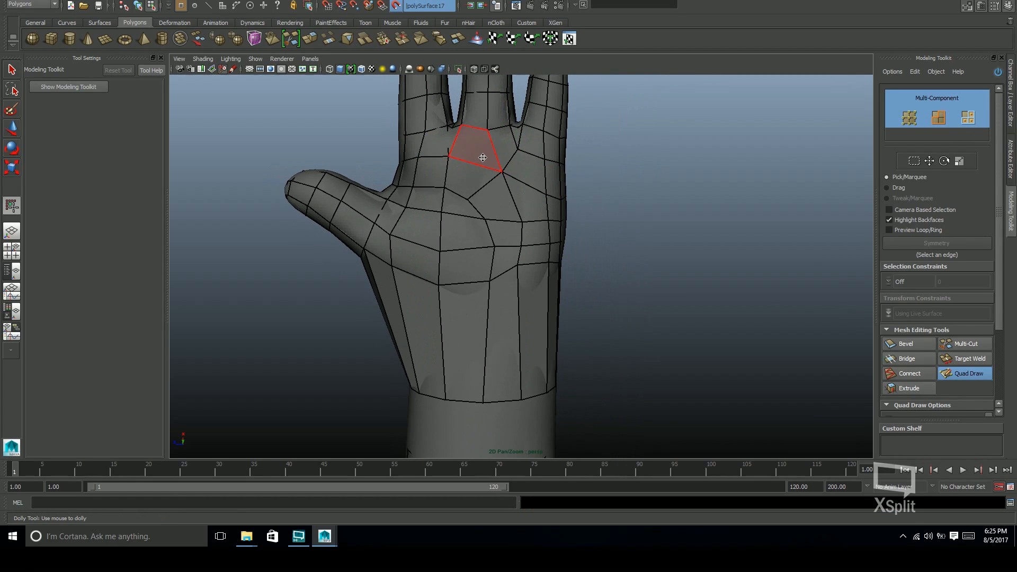
Rebuild the palm faces below the index and middle finger gap from new points, shaping them into a V
scroll(472, 154, "up", 3)
middle_click_drag(499, 132, 500, 196, "alt")
left_click(498, 197, "ctrl+shift")
left_click(480, 190, "ctrl+shift")
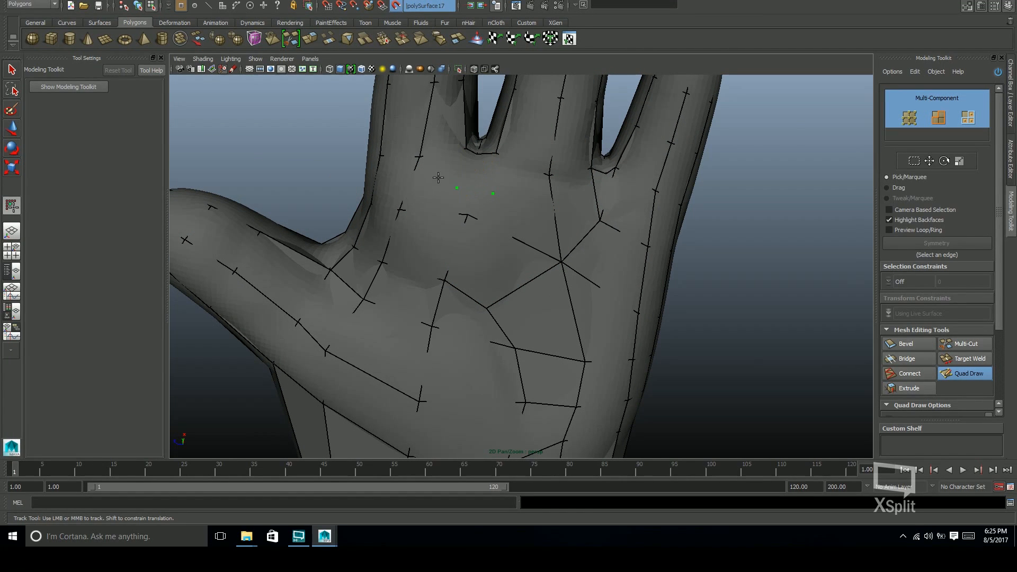
left_click(473, 190, "shift")
scroll(481, 255, "down", 5)
left_click_drag(480, 256, 551, 221, "alt")
scroll(551, 204, "up", 4)
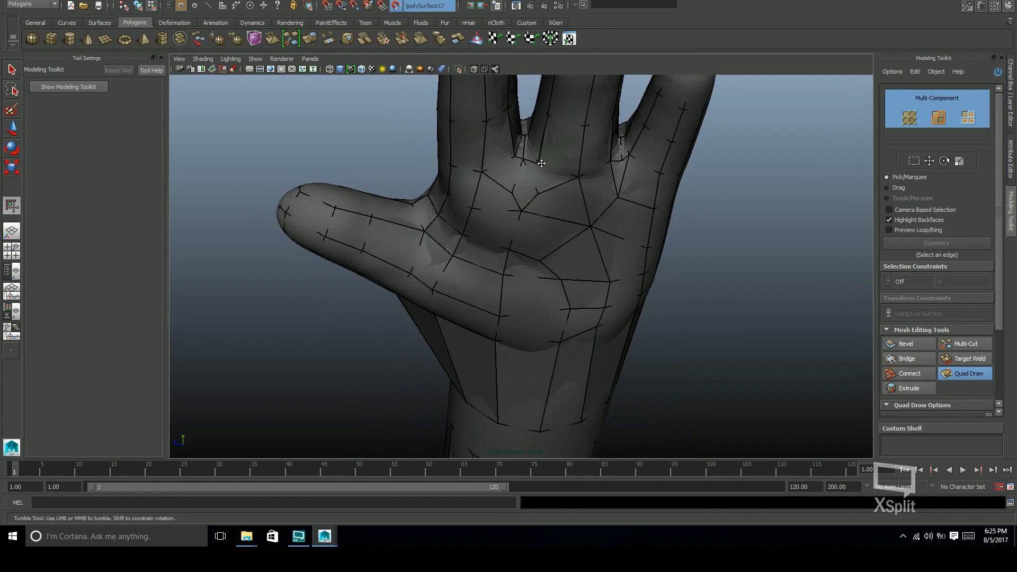
mouse_move(523, 166)
left_mouse_down("alt")
mouse_move(498, 182)
mouse_move(534, 170)
mouse_move(569, 184)
mouse_move(561, 186)
left_mouse_up("alt")
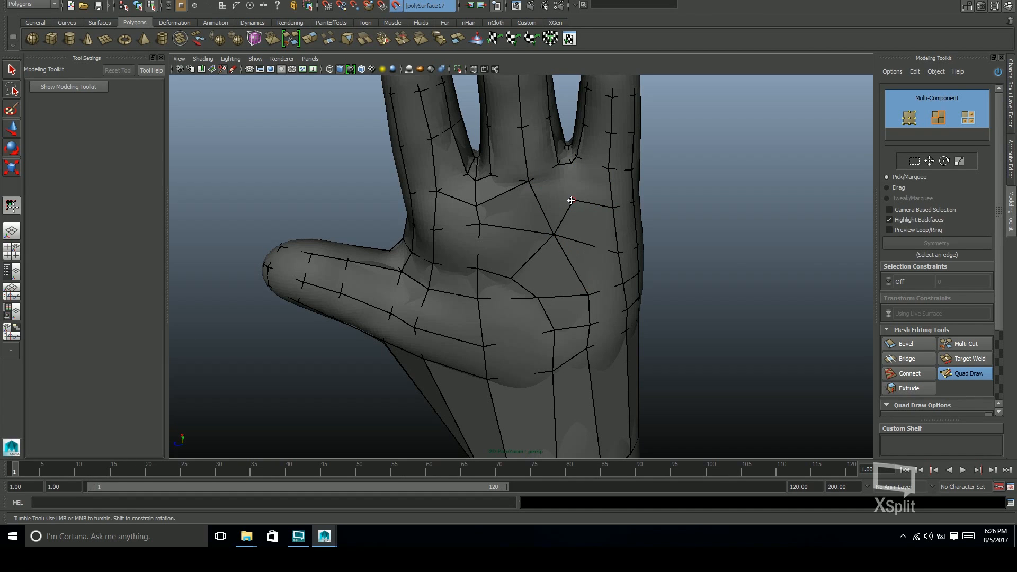
Try adding an edge loop along the outer palm and extending the border edge below the middle and little finger gap
left_click_drag(589, 224, 550, 150, "alt")
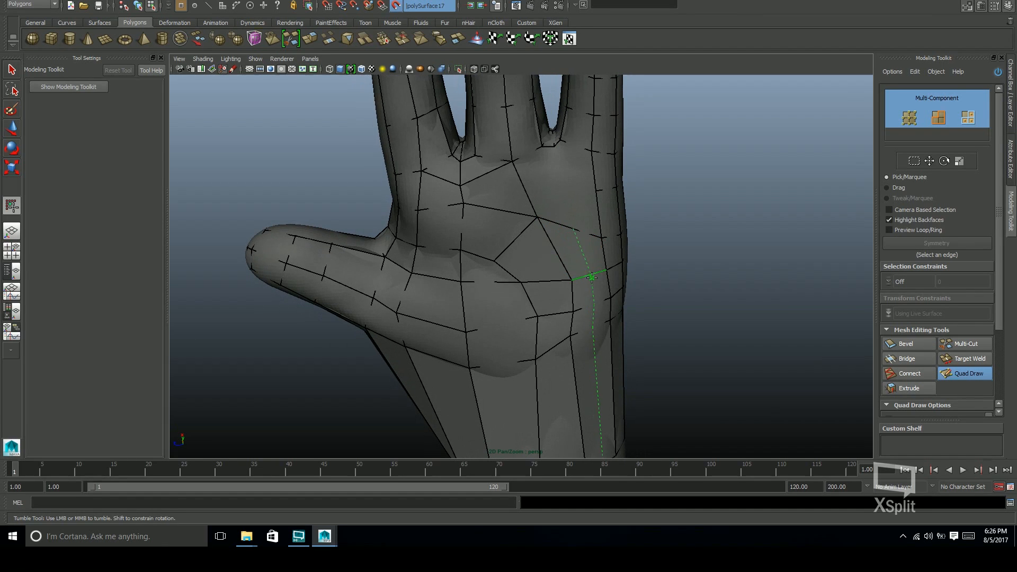
key("ctrl+z")
left_click(559, 174, "shift")
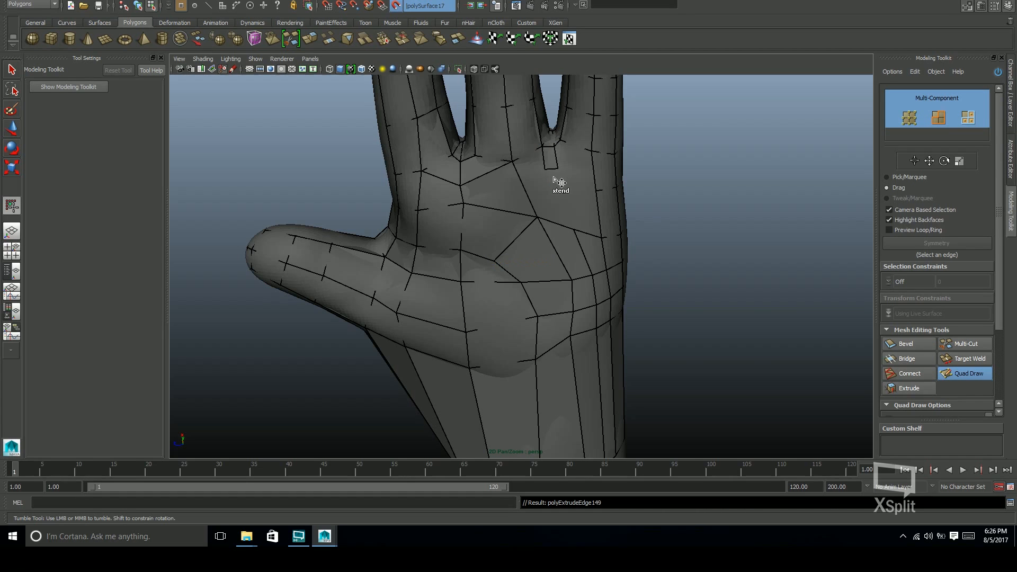
left_click(531, 173, "shift")
key("ctrl+z")
key("ctrl+z")
key("ctrl+z")
Shape the palm faces below the middle and little finger gap into a V with Quad Draw
left_click_drag(551, 165, 560, 199, "alt")
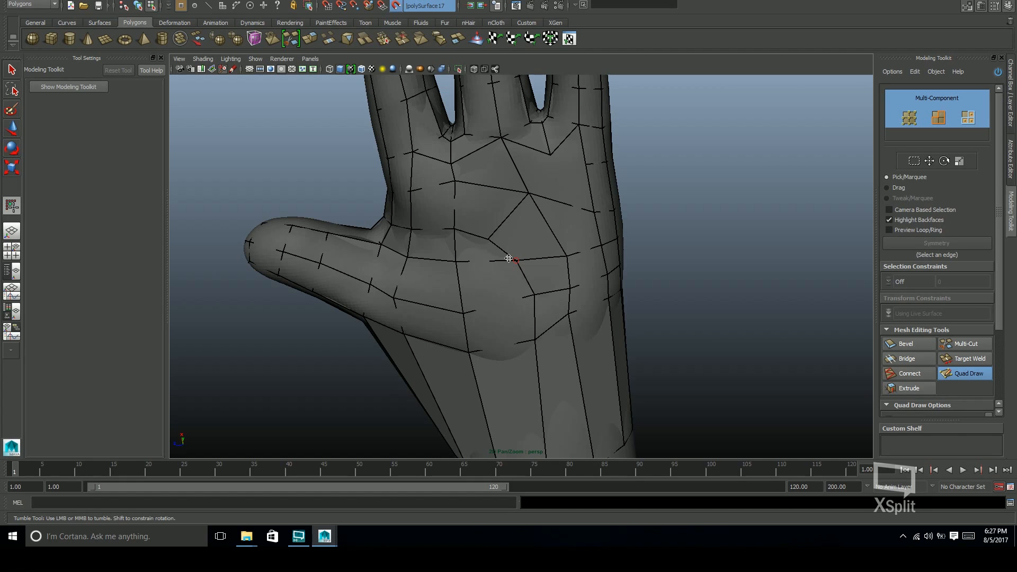
key("ctrl+z")
mouse_move(631, 223)
left_mouse_down("alt")
mouse_move(636, 286)
mouse_move(630, 238)
left_mouse_up("alt")
middle_click_drag(593, 207, 609, 233, "alt")
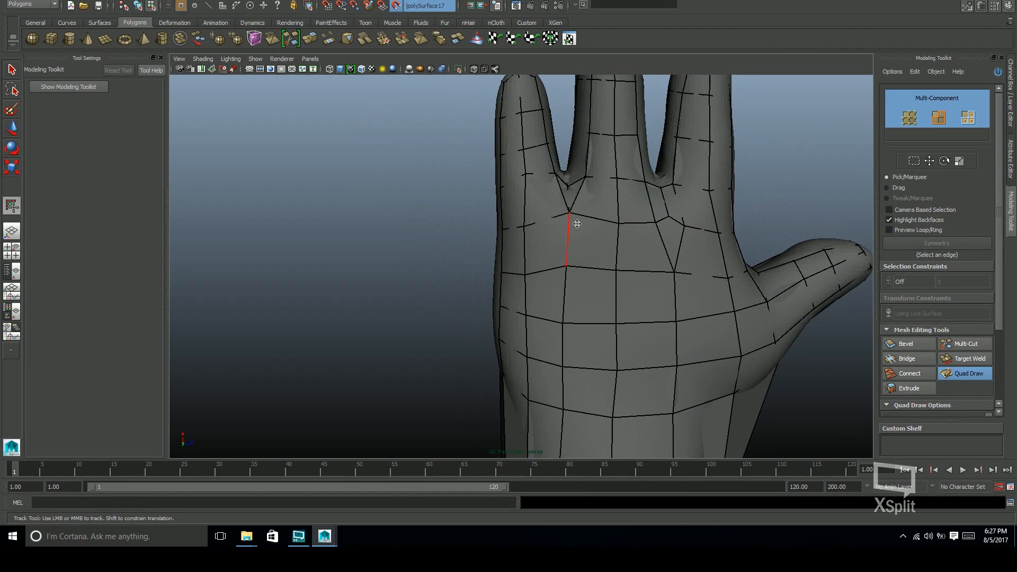
Reposition the back-of-hand vertices below the middle and little finger gap to form a diamond-shaped face
left_click_drag(577, 223, 569, 262, "alt")
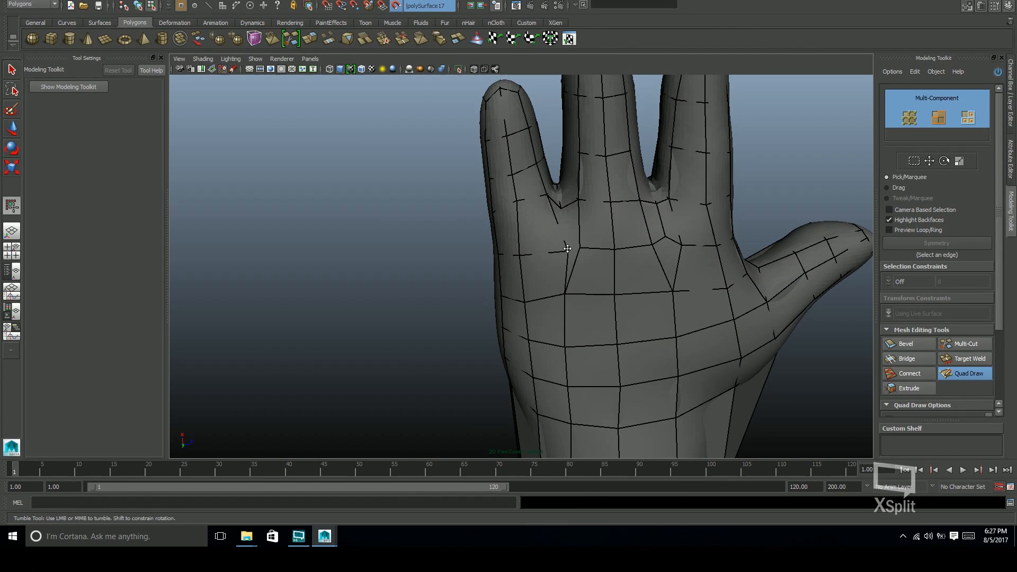
left_click_drag(613, 305, 615, 272, "alt")
left_click_drag(658, 215, 622, 247, "alt")
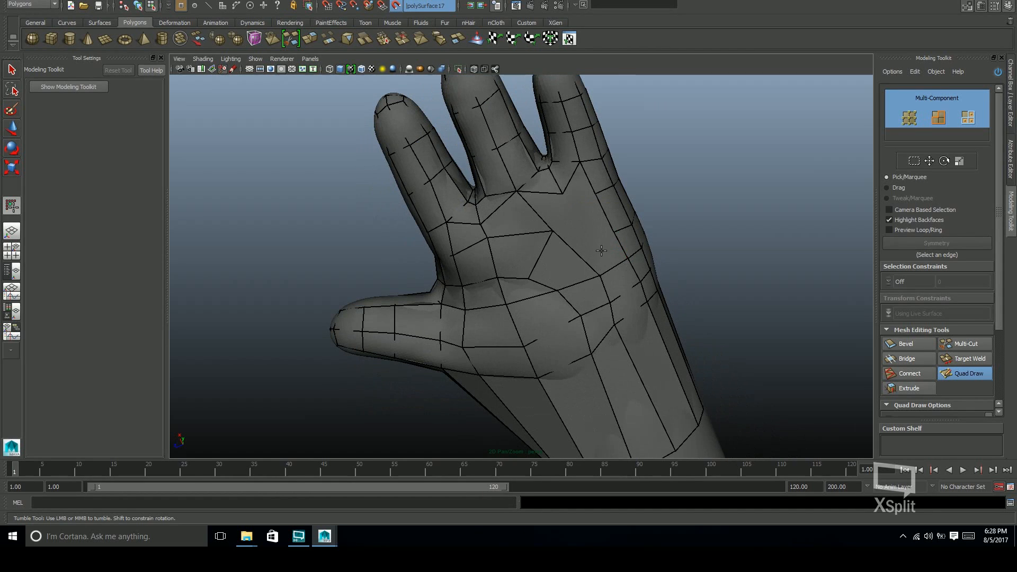
left_click_drag(673, 243, 487, 276, "alt")
middle_click_drag(488, 275, 692, 222, "alt")
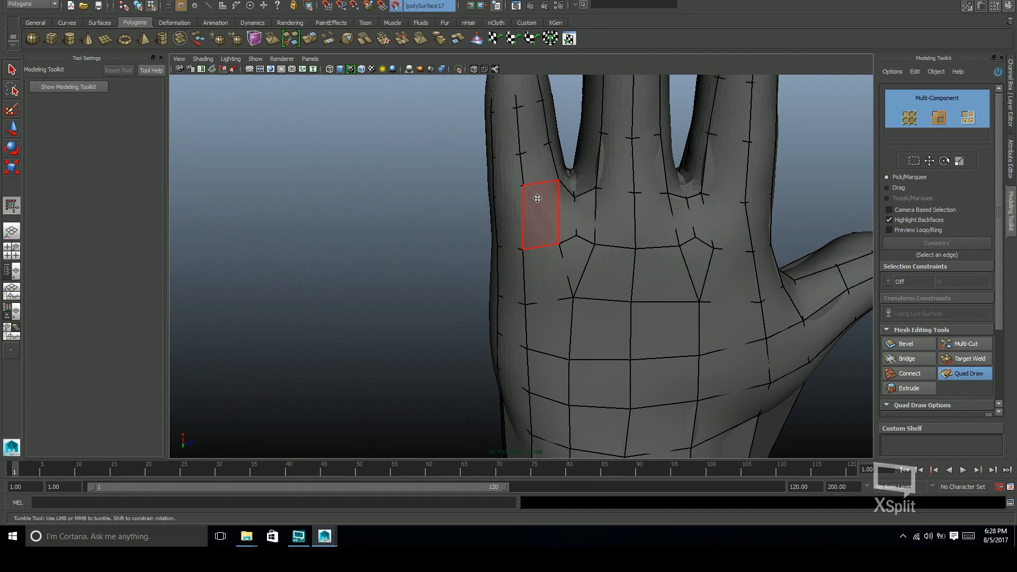
right_click_drag(559, 265, 498, 260, "alt")
left_click_drag(498, 260, 511, 249, "alt")
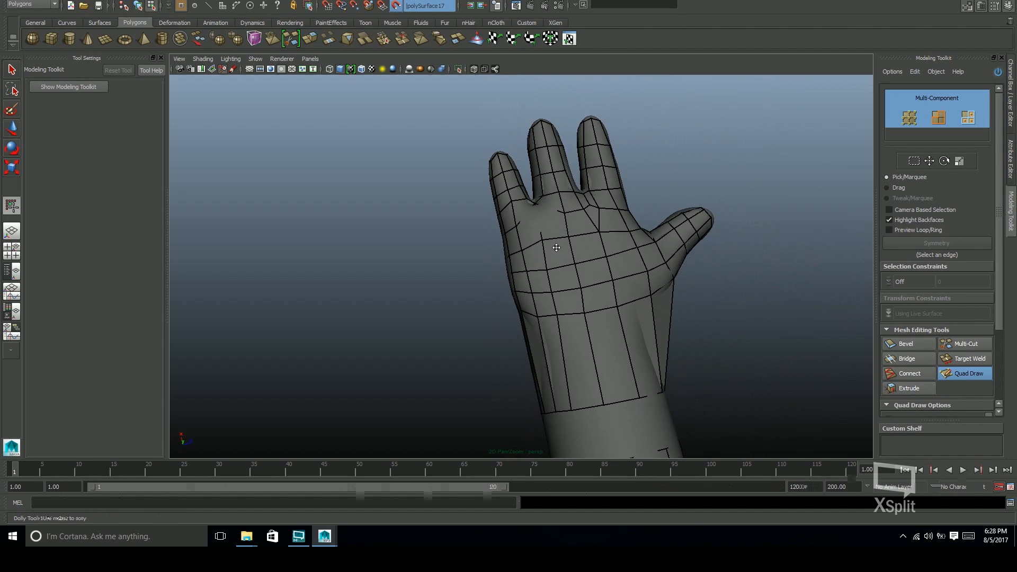
Replace the diamond-shaped faces below both finger gaps on the back of the hand with V-shaped ones
right_click_drag(511, 249, 530, 241, "alt")
middle_click_drag(530, 241, 548, 243, "alt")
left_click(588, 220, "ctrl+shift")
left_click(581, 215, "shift")
left_click_drag(530, 256, 700, 218, "alt")
middle_click_drag(700, 219, 627, 234, "alt")
scroll(609, 228, "up", 1)
mouse_move(585, 224)
left_mouse_down("alt")
mouse_move(553, 224)
mouse_move(595, 227)
mouse_move(582, 239)
mouse_move(608, 254)
left_mouse_up("alt")
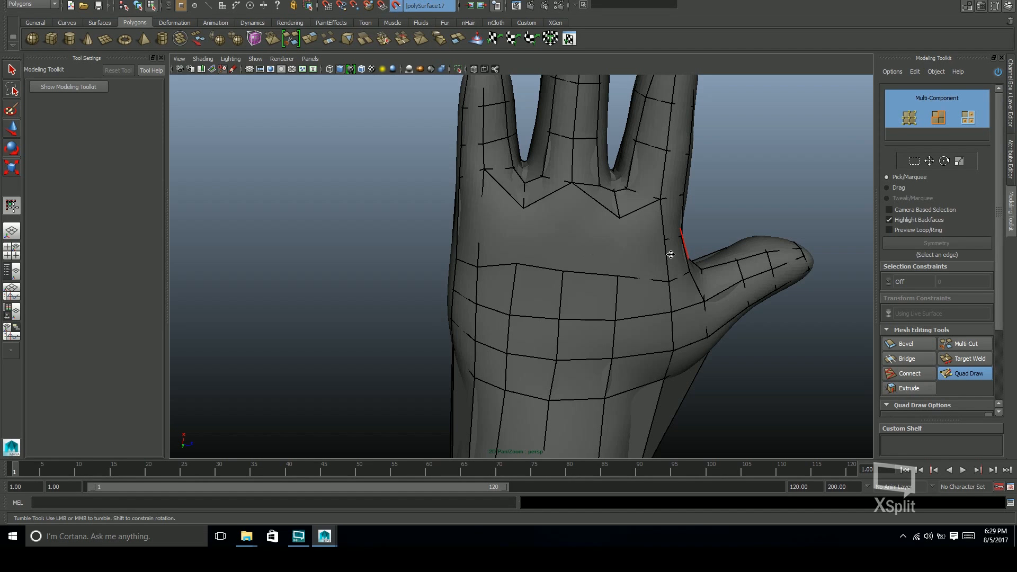
Fill the open area between the V-shaped finger-base faces and the knuckle row on the back of the hand
left_click_drag(638, 259, 593, 217, "alt")
left_click(595, 197)
left_click(611, 182, "shift")
left_click(617, 211, "shift")
left_click(541, 203)
left_click_drag(484, 237, 649, 337, "alt")
mouse_move(567, 265)
left_mouse_down("alt")
mouse_move(608, 277)
mouse_move(579, 364)
mouse_move(661, 295)
mouse_move(595, 295)
mouse_move(609, 296)
mouse_move(578, 246)
left_mouse_up("alt")
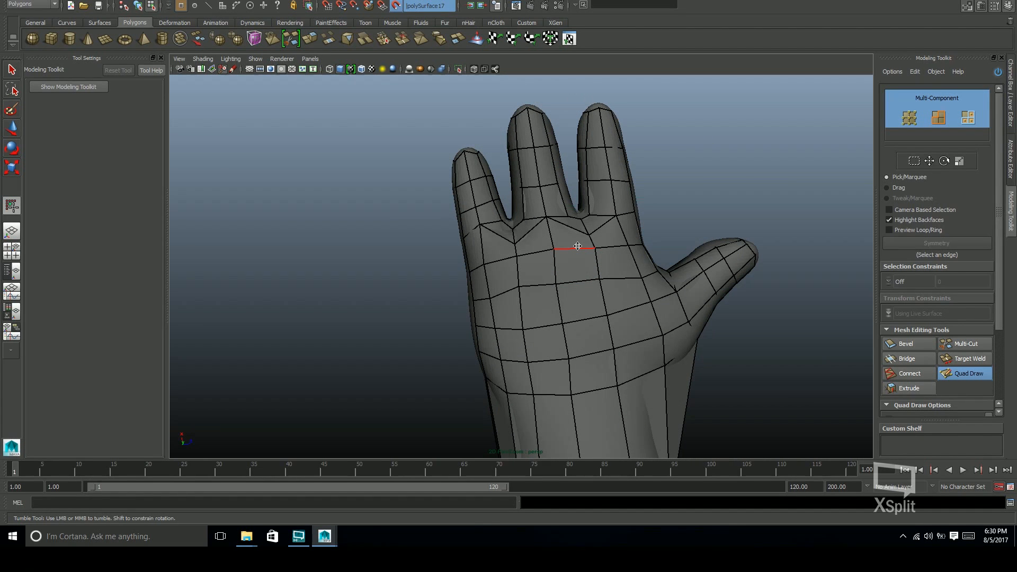
Examine the edge flow around the knuckles and finger bases on the back of the hand
mouse_move(577, 246)
left_mouse_down("alt")
mouse_move(665, 302)
mouse_move(679, 341)
mouse_move(676, 313)
mouse_move(670, 322)
mouse_move(618, 268)
mouse_move(689, 260)
left_mouse_up("alt")
middle_click_drag(689, 259, 736, 247, "alt")
left_click_drag(736, 247, 678, 260, "alt")
right_click_drag(678, 260, 595, 291, "alt")
left_click_drag(595, 291, 631, 331, "alt")
left_click_drag(620, 270, 697, 254, "alt")
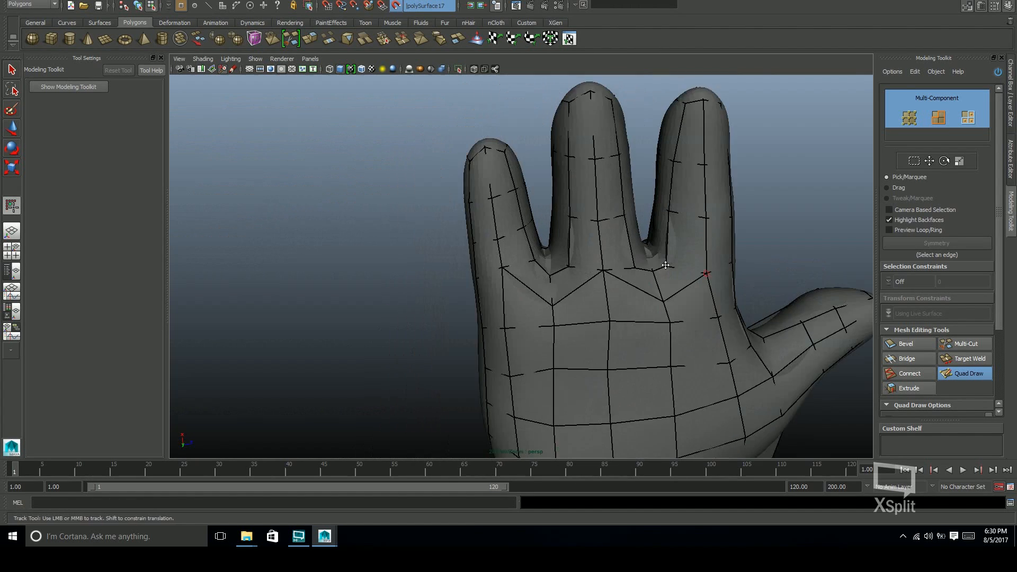
right_click_drag(698, 254, 741, 246, "alt")
Try rebuilding the faces below the finger bases on the back of the hand with a different V layout, and undo it
mouse_move(609, 259)
left_mouse_down("ctrl+shift")
mouse_move(763, 268)
mouse_move(667, 272)
left_mouse_up("ctrl+shift")
middle_click_drag(668, 273, 649, 259, "alt")
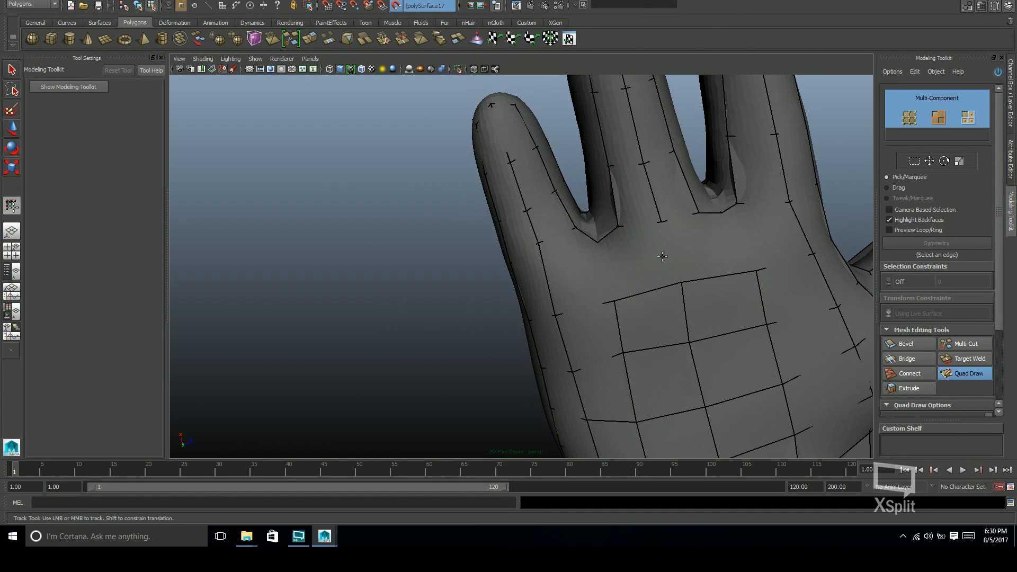
left_click(642, 254, "shift")
left_click(692, 241, "shift")
right_click_drag(692, 241, 649, 268, "alt")
mouse_move(649, 267)
left_mouse_down("alt")
mouse_move(672, 289)
mouse_move(698, 262)
mouse_move(672, 265)
mouse_move(690, 304)
mouse_move(590, 289)
mouse_move(645, 277)
mouse_move(756, 298)
mouse_move(658, 297)
mouse_move(598, 408)
mouse_move(547, 256)
mouse_move(594, 297)
mouse_move(693, 200)
mouse_move(582, 336)
left_mouse_up("alt")
left_click(669, 254, "shift")
left_click(587, 290, "shift")
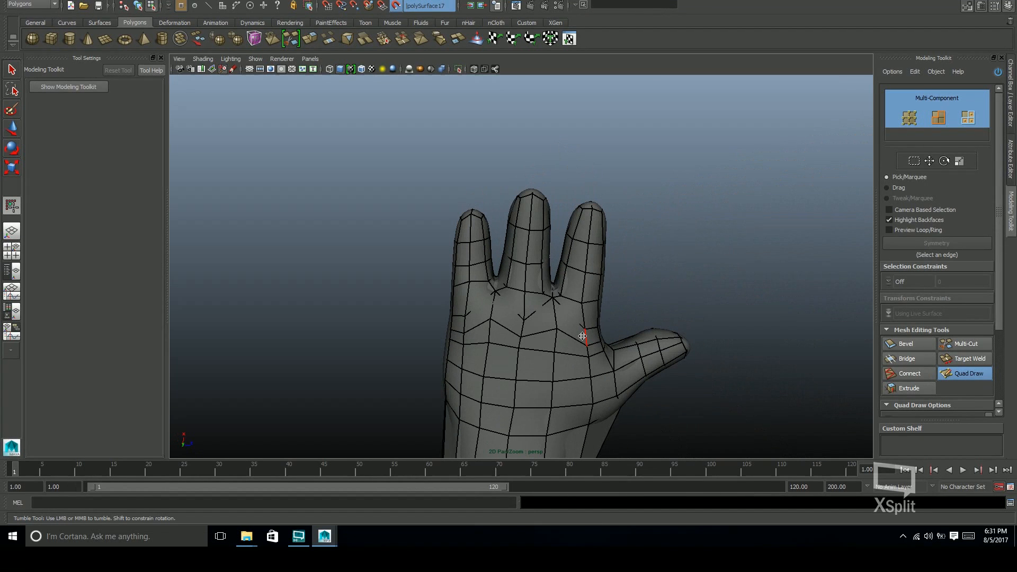
key("ctrl+z")
key("ctrl+z")
key("ctrl+z")
key("ctrl+z")
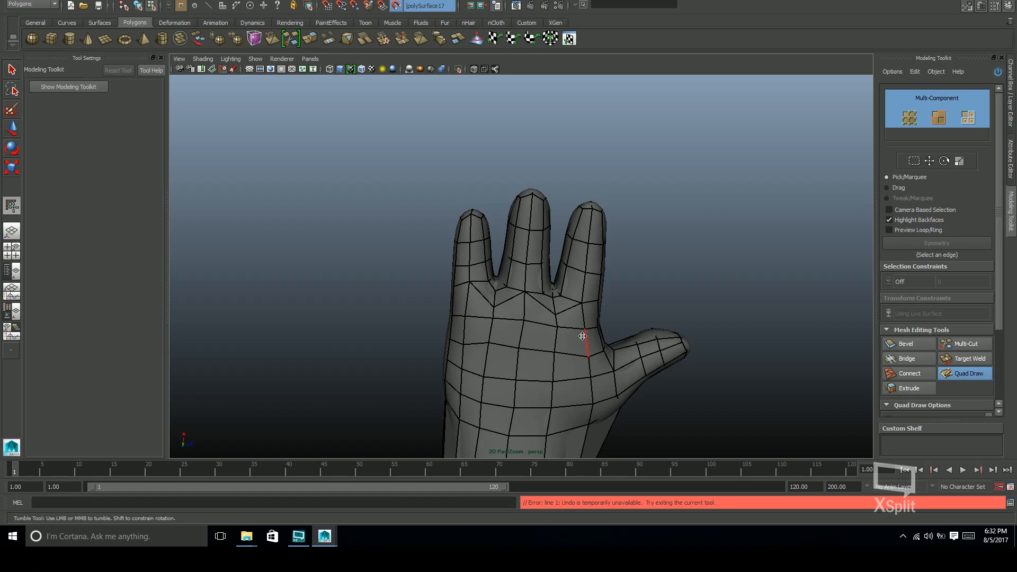
Clear the V-shaped faces between the finger bases and the knuckle row on the back of the hand
right_click_drag(582, 336, 704, 285, "alt")
left_click_drag(606, 279, 590, 321, "alt")
key("ctrl+z")
key("ctrl+z")
left_click(489, 287, "ctrl+shift")
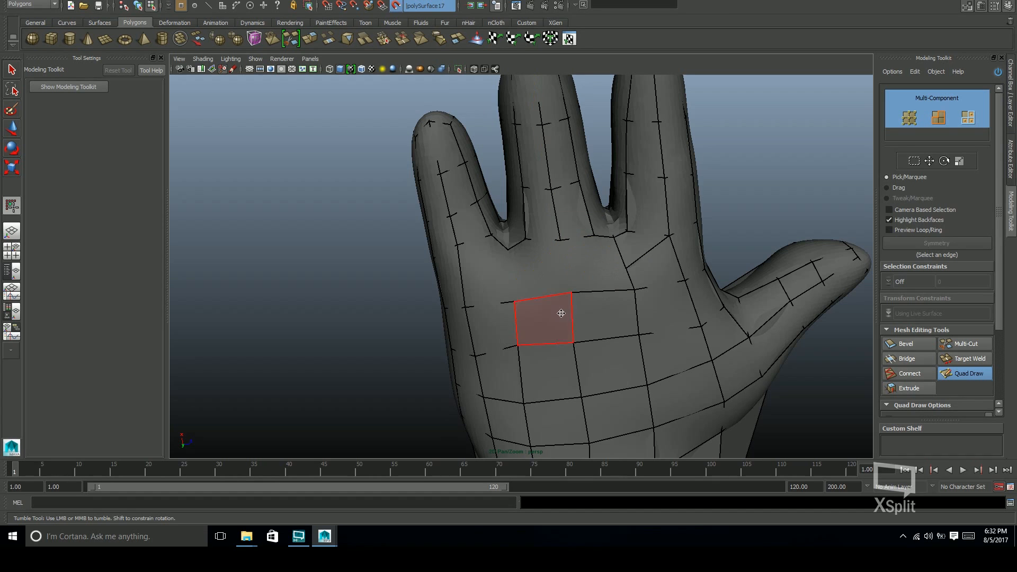
left_click_drag(581, 282, 609, 300, "alt")
left_click(635, 256, "ctrl+shift")
left_click_drag(644, 259, 633, 281, "alt")
key("ctrl+z")
Refill the faces below the finger bases on the back of the hand, connecting the gap vertices directly to the knuckle row
left_click(632, 244, "ctrl+shift")
mouse_move(633, 245)
left_mouse_down("alt")
mouse_move(657, 249)
mouse_move(645, 281)
left_mouse_up("alt")
right_click_drag(645, 281, 675, 277, "alt")
mouse_move(674, 277)
left_mouse_down("alt")
mouse_move(663, 269)
mouse_move(740, 265)
mouse_move(690, 329)
left_mouse_up("alt")
left_click(537, 288, "shift")
left_click(683, 283, "shift")
middle_click_drag(690, 329, 700, 249, "alt")
mouse_move(699, 249)
left_mouse_down("alt")
mouse_move(697, 329)
mouse_move(677, 268)
left_mouse_up("alt")
left_click(615, 214, "shift")
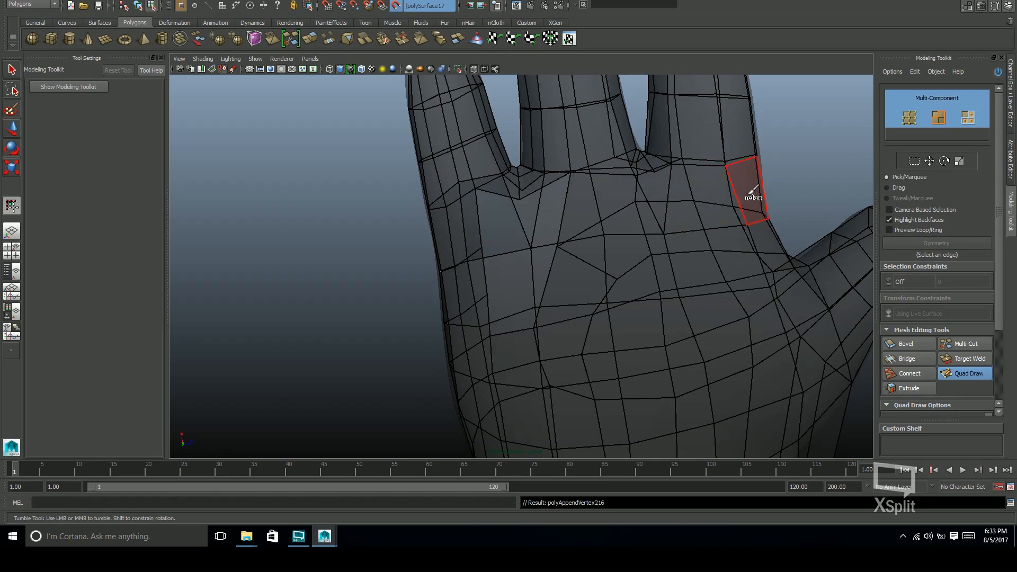
Turn off the see-through display and examine the rebuilt edge flow on the back of the hand and the palm
left_click_drag(493, 228, 547, 287, "alt")
right_click_drag(547, 286, 522, 281, "alt")
left_click_drag(521, 281, 689, 280, "alt")
left_click(473, 69)
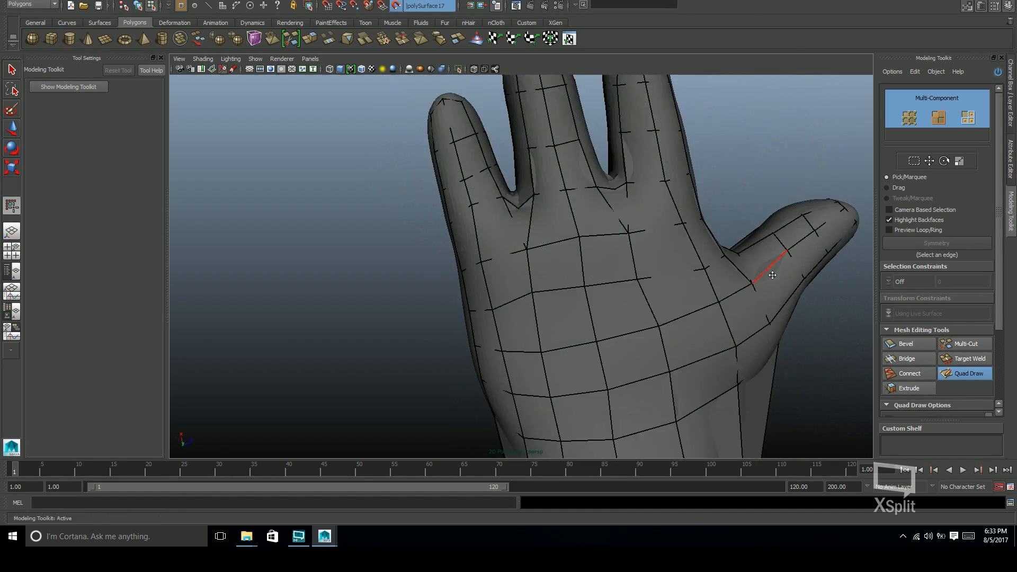
right_click_drag(772, 275, 490, 283, "alt")
left_click_drag(490, 283, 458, 289, "alt")
right_click_drag(458, 288, 558, 292, "alt")
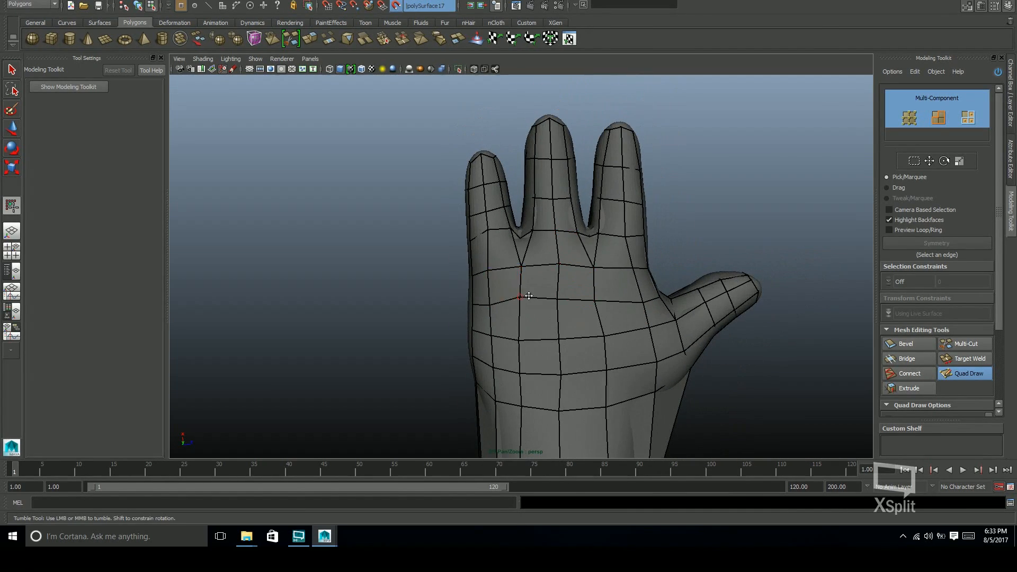
left_click_drag(528, 296, 704, 268, "alt")
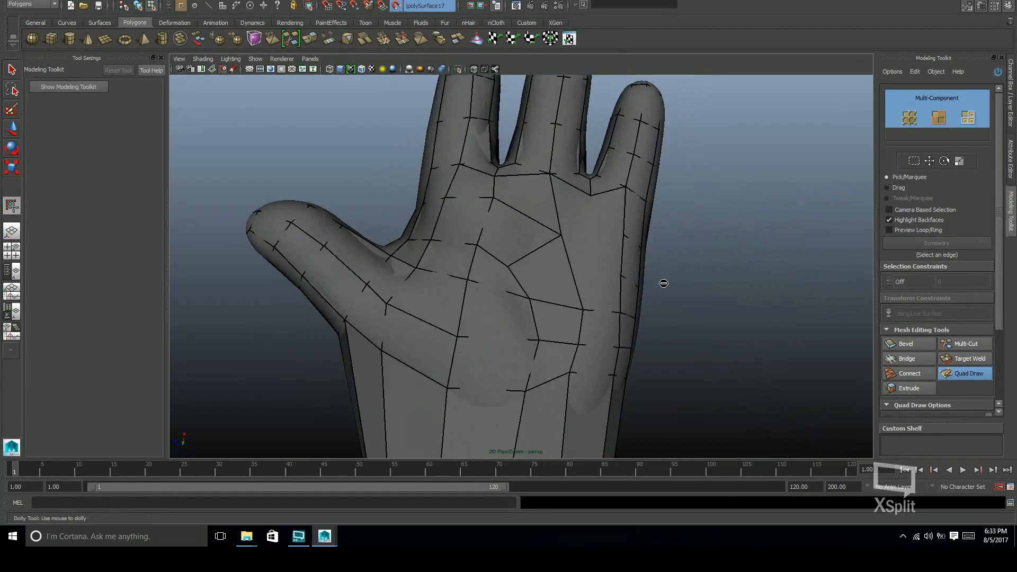
right_click_drag(703, 268, 540, 244, "alt")
left_click_drag(584, 274, 631, 276, "alt")
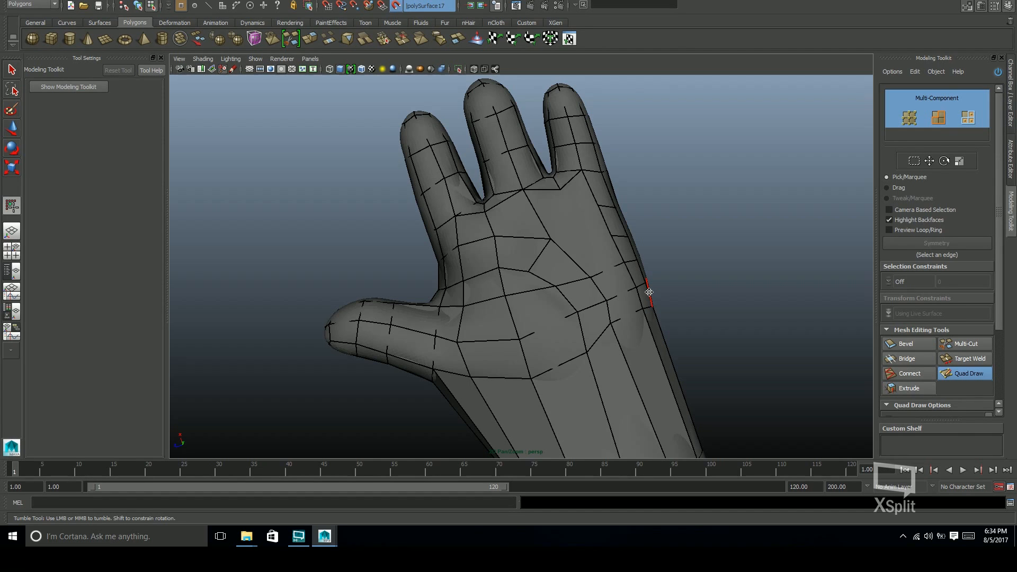
Undo the last appended palm face, rebuild the faces below the little finger's gap, and add an edge loop through them
left_click_drag(553, 211, 585, 288, "alt")
key("ctrl+z")
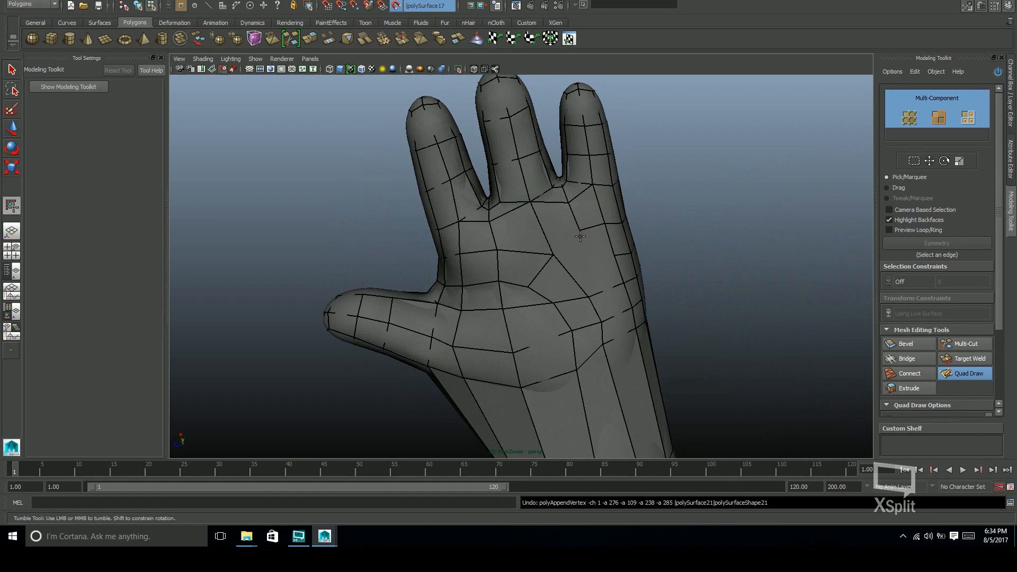
mouse_move(587, 245)
left_mouse_down("alt")
mouse_move(618, 269)
mouse_move(602, 318)
mouse_move(654, 307)
mouse_move(565, 293)
mouse_move(675, 309)
left_mouse_up("alt")
right_click_drag(674, 309, 558, 347, "alt")
left_click_drag(583, 305, 519, 404, "alt")
right_click_drag(519, 403, 532, 243, "alt")
left_click_drag(531, 244, 524, 204, "alt")
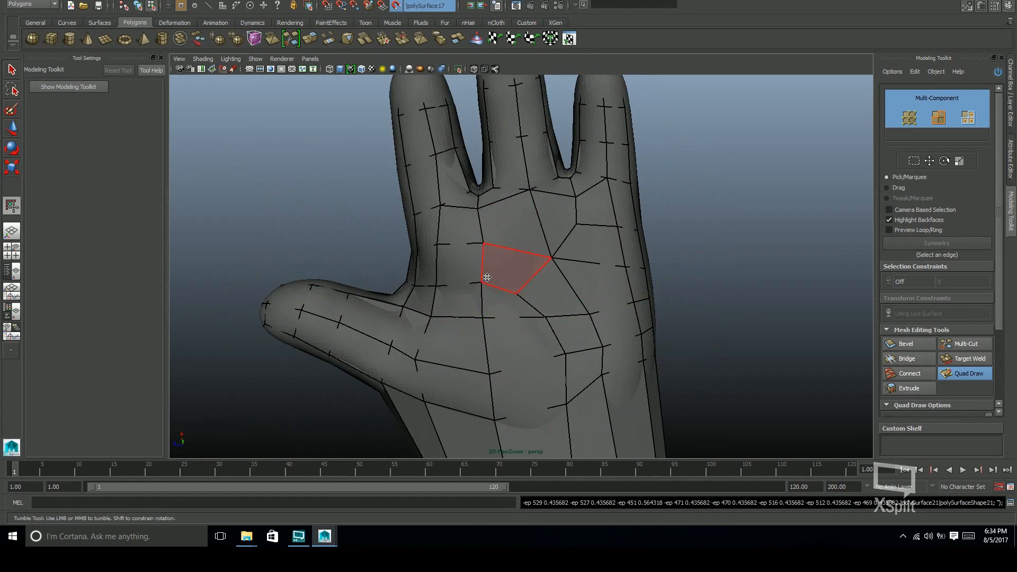
middle_click_drag(487, 277, 524, 293, "alt")
left_click_drag(573, 333, 585, 265, "alt")
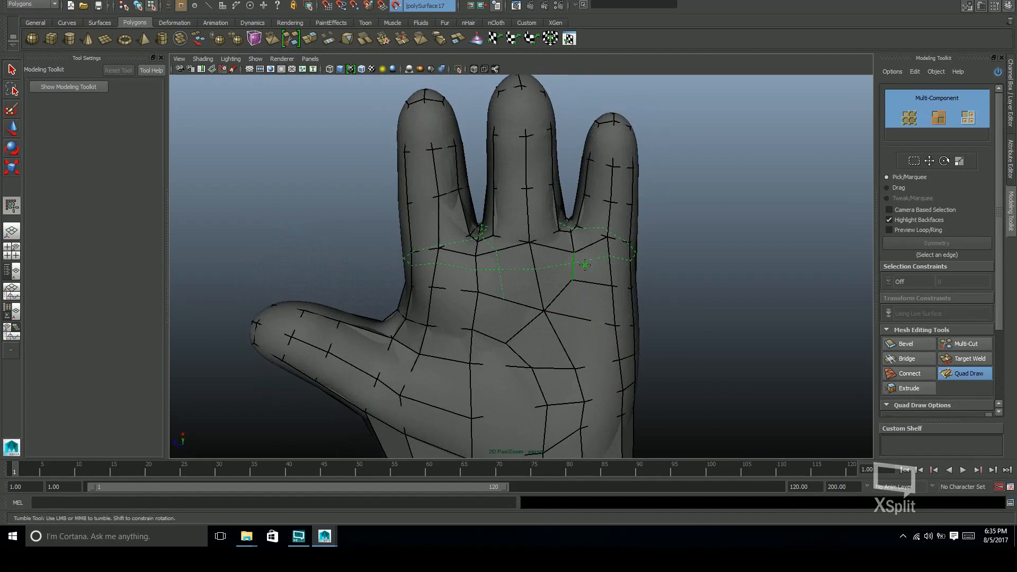
mouse_move(480, 280)
left_mouse_down("alt")
mouse_move(497, 258)
mouse_move(582, 352)
mouse_move(757, 344)
mouse_move(725, 339)
left_mouse_up("alt")
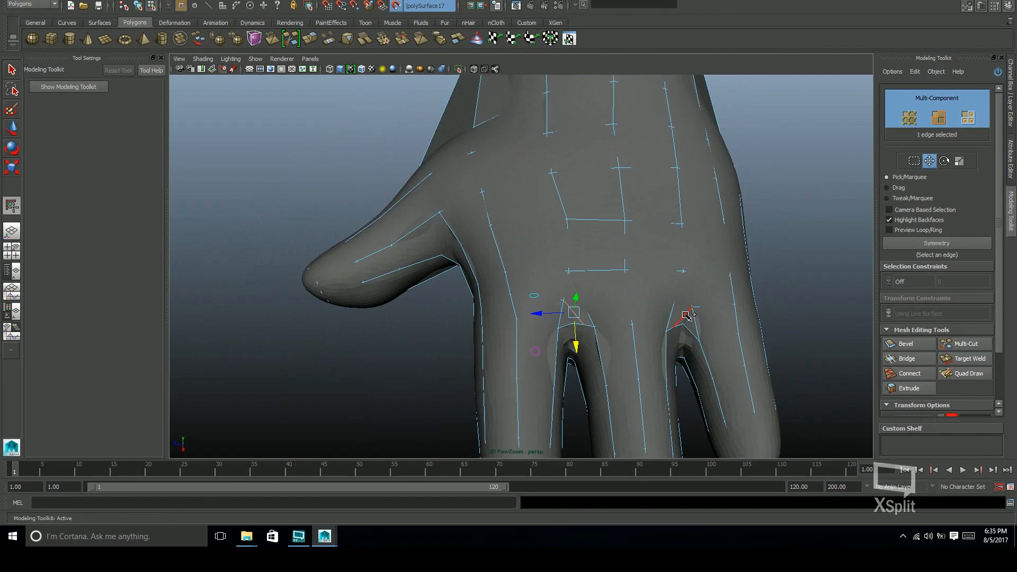
Remove the surplus edges below the two finger gaps on the back of the hand and return to Quad Draw
left_click_drag(716, 222, 731, 185, "alt")
scroll(612, 307, "up", 2)
left_click(612, 307)
left_click_drag(613, 306, 555, 301, "alt")
left_click(965, 373)
mouse_move(719, 335)
left_mouse_down("alt")
mouse_move(731, 356)
mouse_move(738, 293)
mouse_move(654, 309)
left_mouse_up("alt")
right_click_drag(654, 308, 621, 312, "alt")
left_click_drag(570, 356, 599, 344, "alt")
left_click(965, 373)
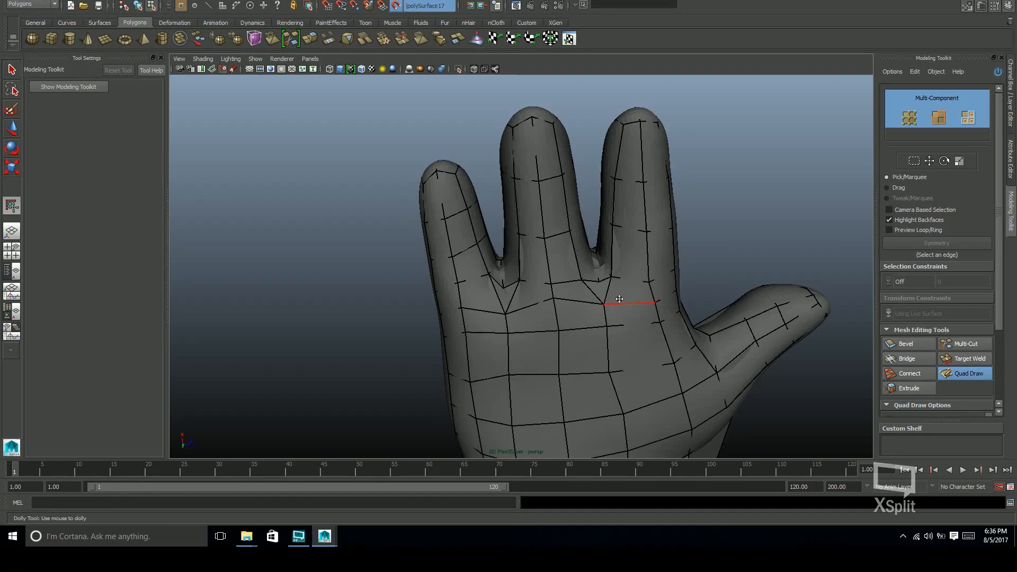
Rework the faces just below the finger gaps on the back of the hand and undo the last two changes
middle_click_drag(638, 304, 661, 284, "alt")
left_click_drag(662, 284, 647, 280, "shift")
middle_click_drag(631, 313, 652, 291, "alt")
left_click_drag(563, 291, 476, 317, "alt")
key("ctrl+z")
key("ctrl+z")
left_click_drag(545, 335, 557, 361, "alt")
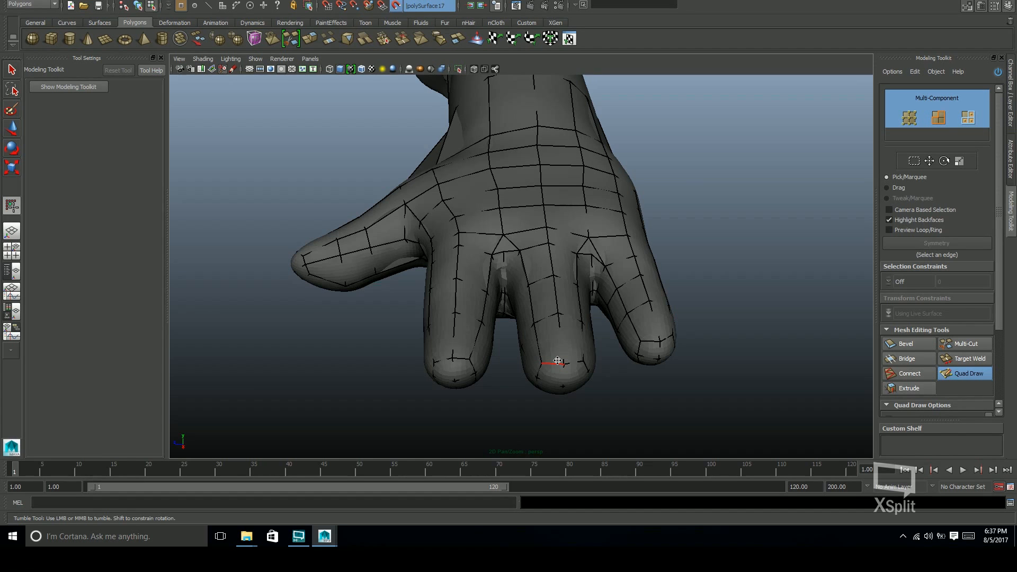
Place new vertices and fill quads below the gap beside the little finger on the back of the hand
mouse_move(547, 273)
left_mouse_down("alt")
mouse_move(736, 316)
mouse_move(507, 253)
left_mouse_up("alt")
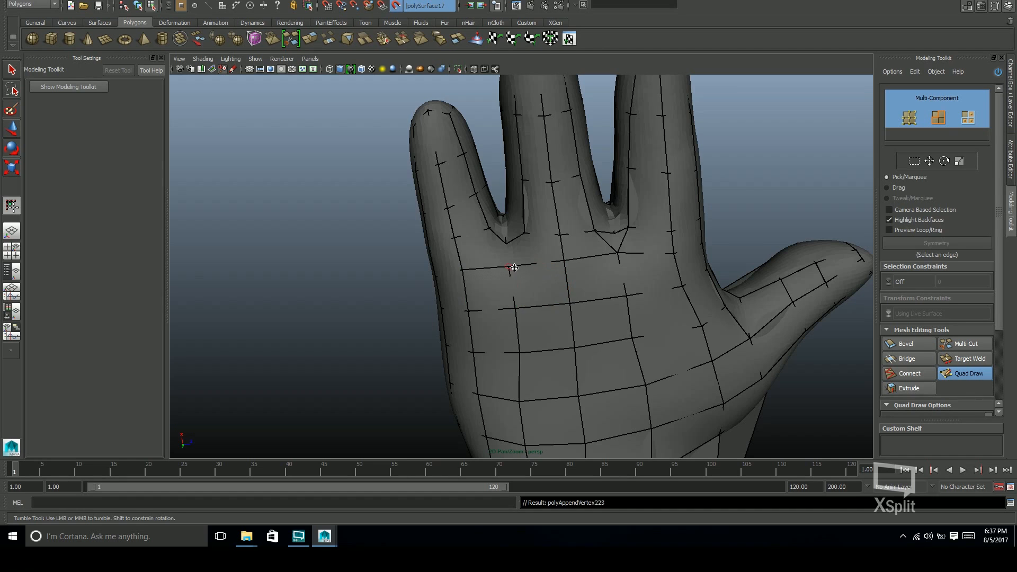
left_click_drag(515, 268, 522, 256, "alt")
left_click(524, 252, "shift")
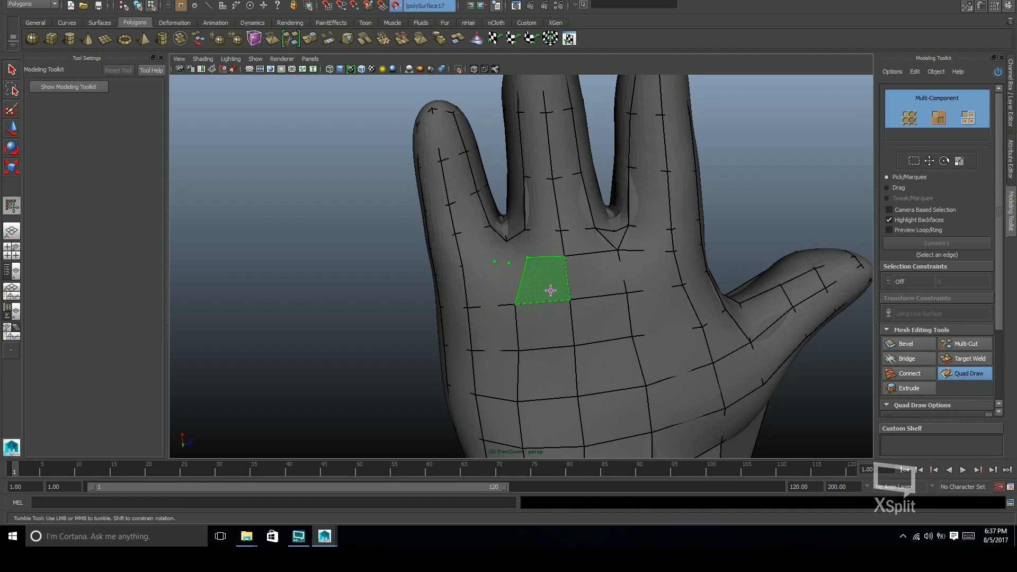
left_click_drag(514, 281, 596, 252, "alt")
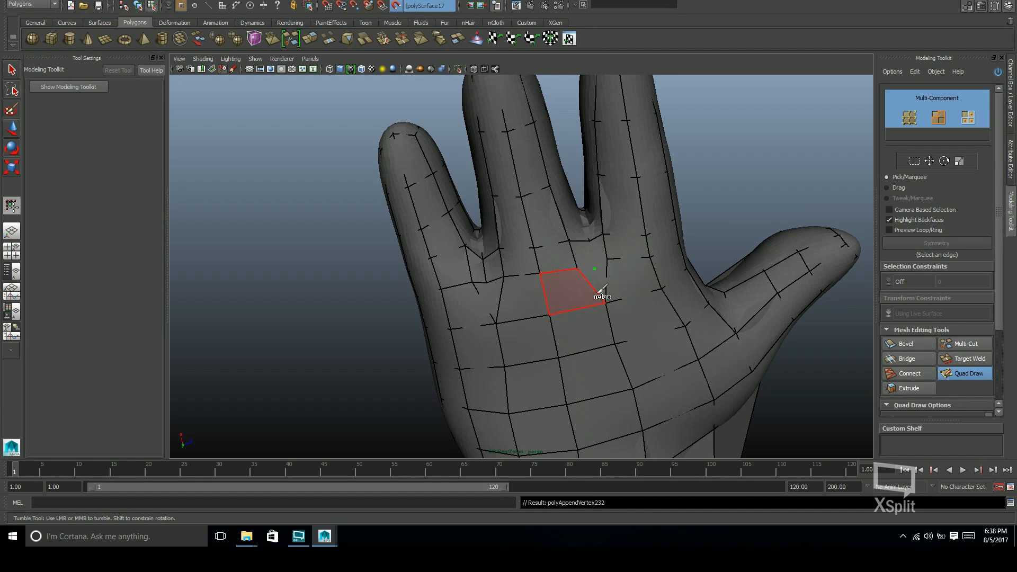
Refill the faces below the gap beside the index finger on the back of the hand and relax the surrounding mesh
left_click_drag(677, 256, 583, 233, "alt")
middle_click_drag(583, 233, 554, 228, "alt")
mouse_move(554, 227)
left_mouse_down("alt")
mouse_move(535, 249)
mouse_move(630, 307)
mouse_move(540, 300)
mouse_move(595, 291)
mouse_move(620, 307)
mouse_move(583, 265)
mouse_move(572, 286)
mouse_move(622, 317)
mouse_move(638, 236)
mouse_move(646, 345)
left_mouse_up("alt")
right_click_drag(647, 345, 575, 259, "alt")
mouse_move(575, 259)
left_mouse_down("alt")
mouse_move(606, 261)
mouse_move(601, 186)
mouse_move(607, 318)
mouse_move(583, 275)
mouse_move(618, 311)
mouse_move(574, 249)
mouse_move(561, 249)
mouse_move(575, 318)
mouse_move(579, 268)
mouse_move(571, 312)
mouse_move(579, 221)
mouse_move(563, 200)
mouse_move(541, 273)
mouse_move(618, 291)
mouse_move(504, 322)
mouse_move(593, 318)
mouse_move(609, 332)
mouse_move(610, 315)
mouse_move(738, 262)
mouse_move(568, 311)
mouse_move(580, 229)
mouse_move(625, 302)
mouse_move(531, 302)
left_mouse_up("alt")
Insert additional edge loops around the three fingers between the fingertips and the finger bases
right_click_drag(531, 302, 570, 272, "alt")
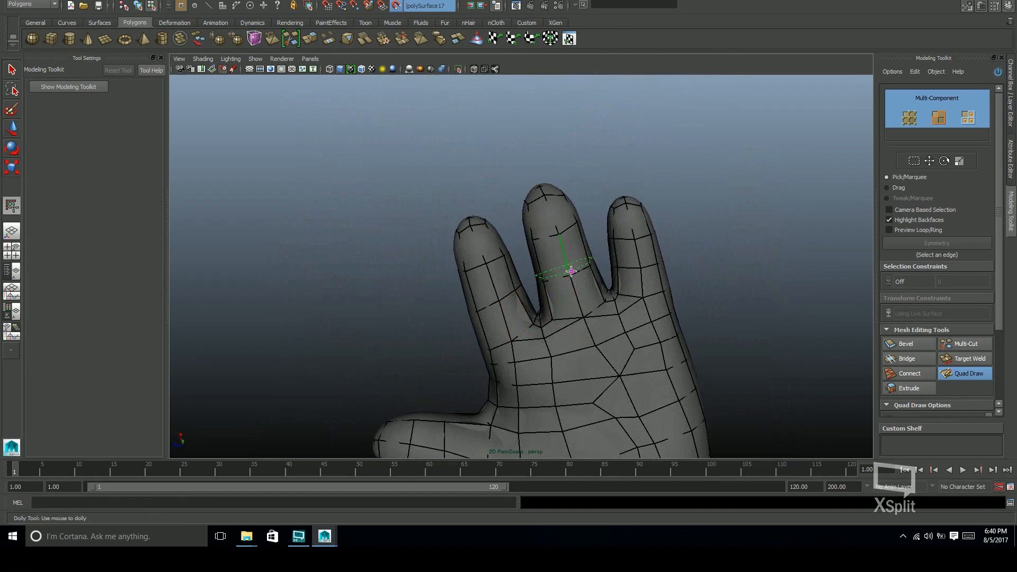
mouse_move(597, 303)
left_mouse_down("alt")
mouse_move(617, 284)
mouse_move(467, 245)
left_mouse_up("alt")
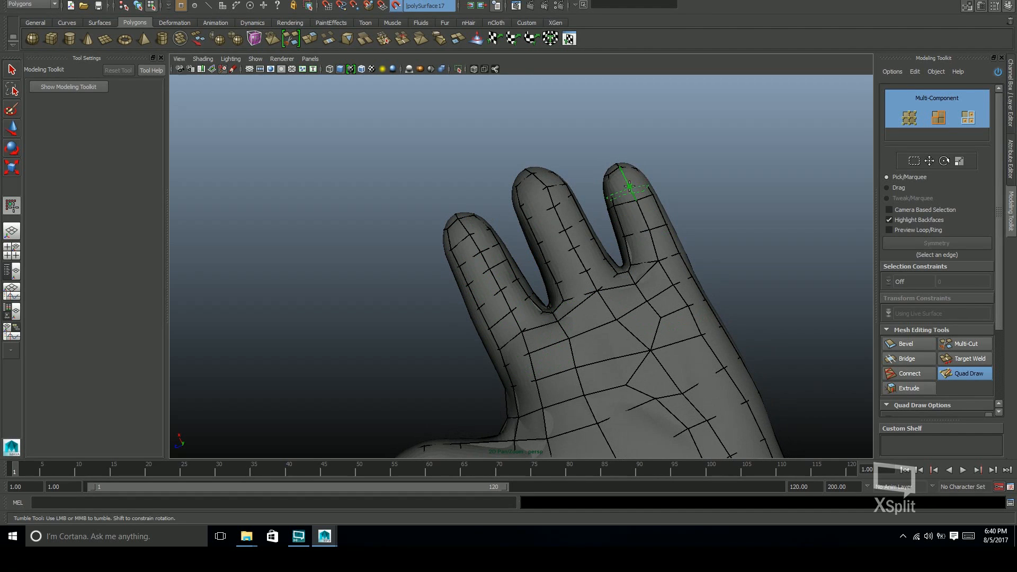
left_click(643, 217, "ctrl")
left_click(654, 245, "ctrl")
middle_click_drag(640, 315, 676, 241, "alt")
left_click_drag(677, 241, 598, 254, "alt")
Insert additional edge loops around the thumb between its tip and base
left_click_drag(409, 333, 434, 339, "alt")
left_click(423, 353, "ctrl")
left_click_drag(457, 383, 533, 281, "alt")
mouse_move(532, 281)
left_mouse_down("shift")
mouse_move(479, 257)
mouse_move(586, 282)
mouse_move(567, 255)
mouse_move(624, 291)
mouse_move(615, 268)
mouse_move(620, 292)
mouse_move(756, 343)
mouse_move(853, 326)
left_mouse_up("shift")
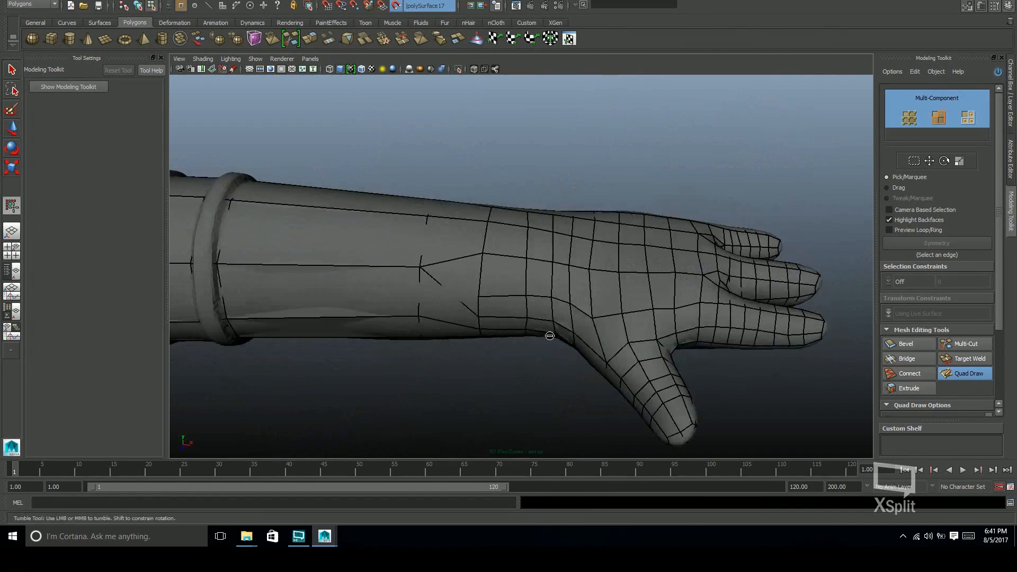
Try connecting the wrist loop to the forearm edges with the mesh seen through, and undo the attempts
left_click_drag(549, 334, 609, 233, "alt")
left_click_drag(587, 107, 561, 289, "alt")
key("ctrl+z")
left_click_drag(587, 347, 560, 200, "alt")
key("ctrl+z")
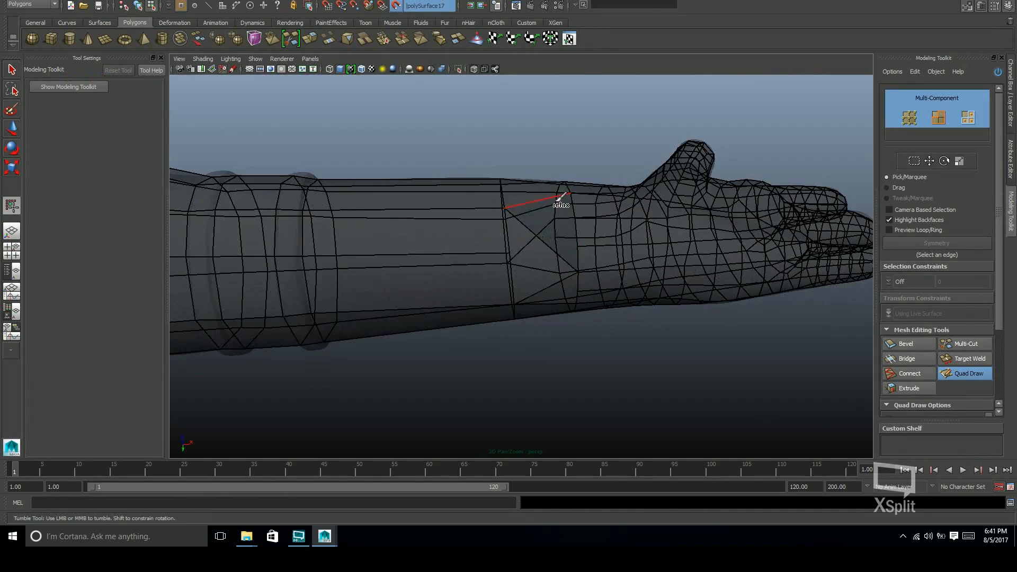
mouse_move(561, 245)
left_mouse_down("alt")
mouse_move(561, 234)
mouse_move(558, 266)
mouse_move(559, 256)
mouse_move(545, 272)
mouse_move(551, 259)
mouse_move(622, 257)
mouse_move(532, 314)
mouse_move(631, 370)
mouse_move(479, 69)
mouse_move(586, 272)
mouse_move(589, 324)
mouse_move(697, 240)
mouse_move(556, 261)
left_mouse_up("alt")
key("ctrl+z")
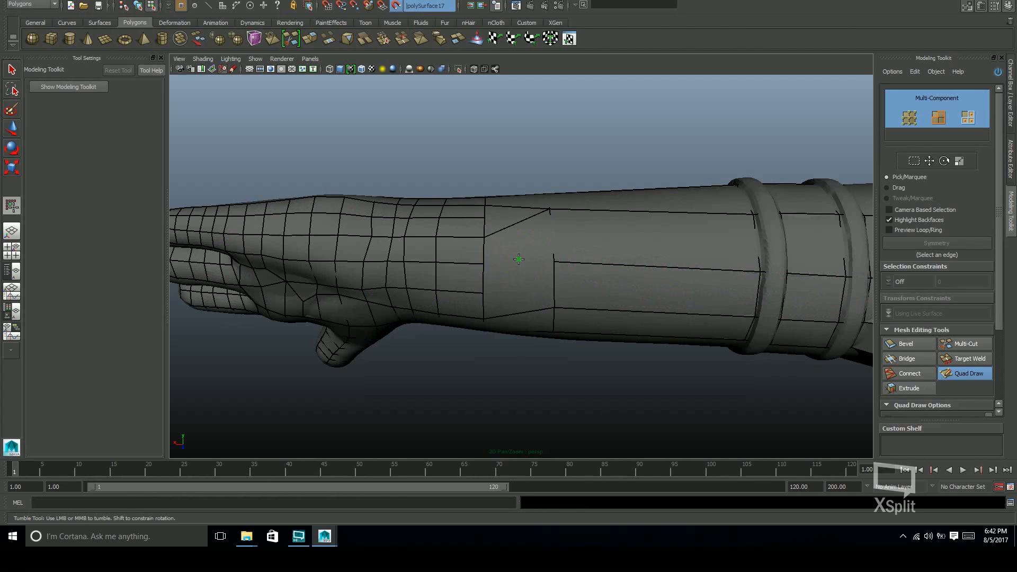
Fill the open faces between the wrist and the forearm with quads and relax the wrist mesh
left_click_drag(537, 248, 435, 275, "alt")
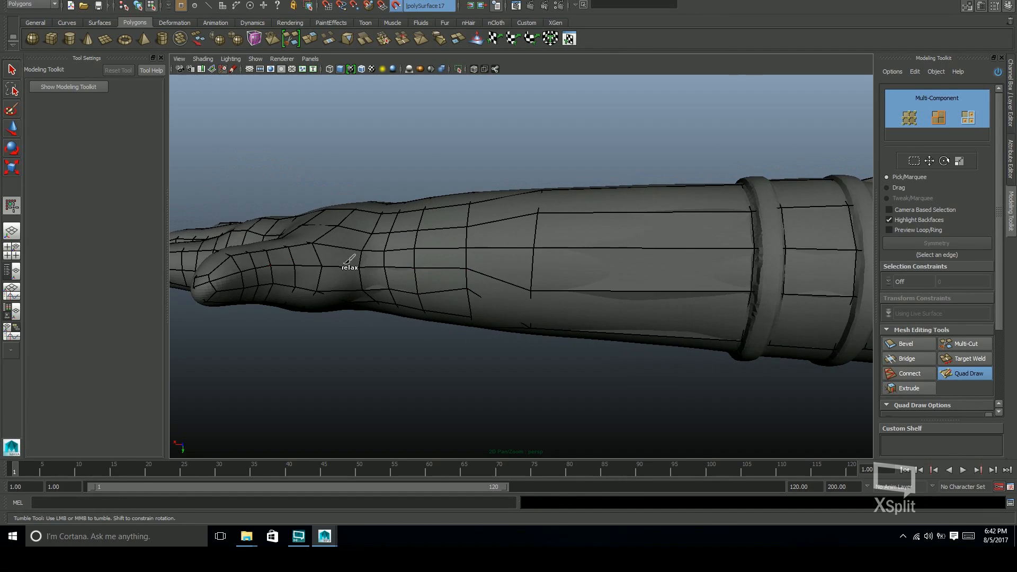
left_click_drag(363, 251, 625, 281, "alt")
scroll(570, 291, "down", 4)
right_click_drag(625, 281, 620, 303, "alt")
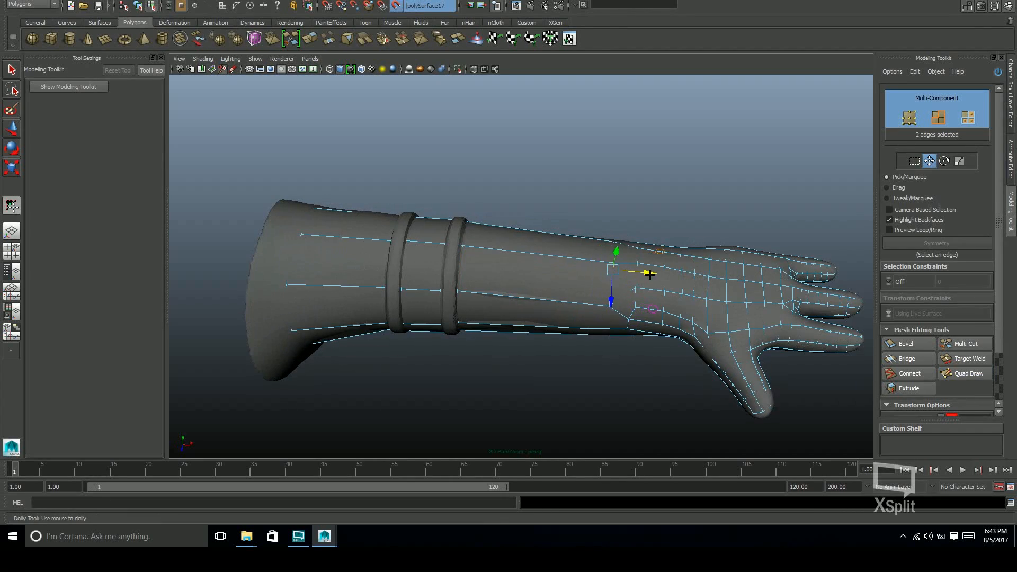
Select the ring of 10 vertices at the hand end of the forearm and move it closer to the wrist
left_click_drag(572, 318, 596, 354, "alt")
key("F9")
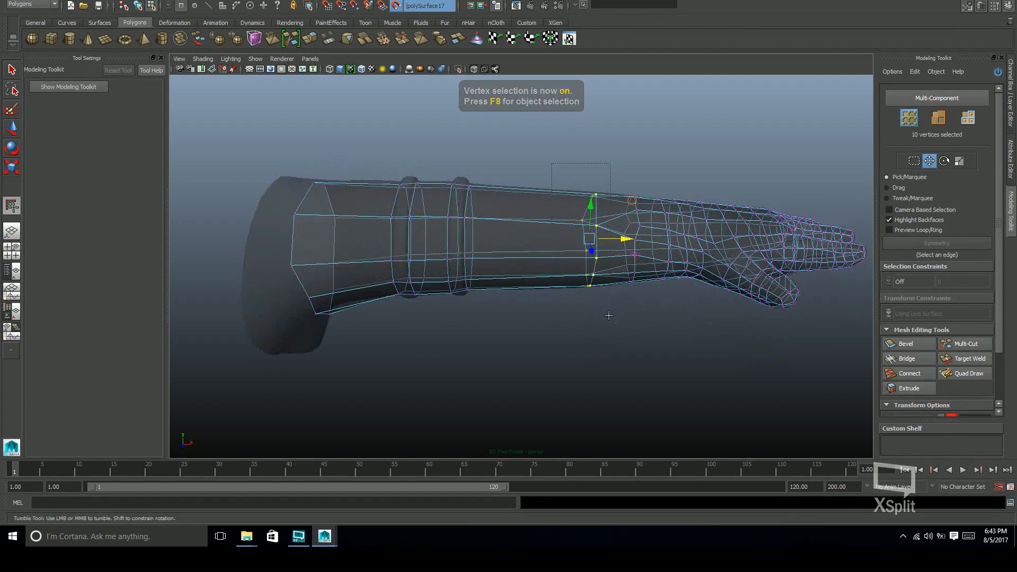
left_click_drag(609, 315, 635, 243, "alt")
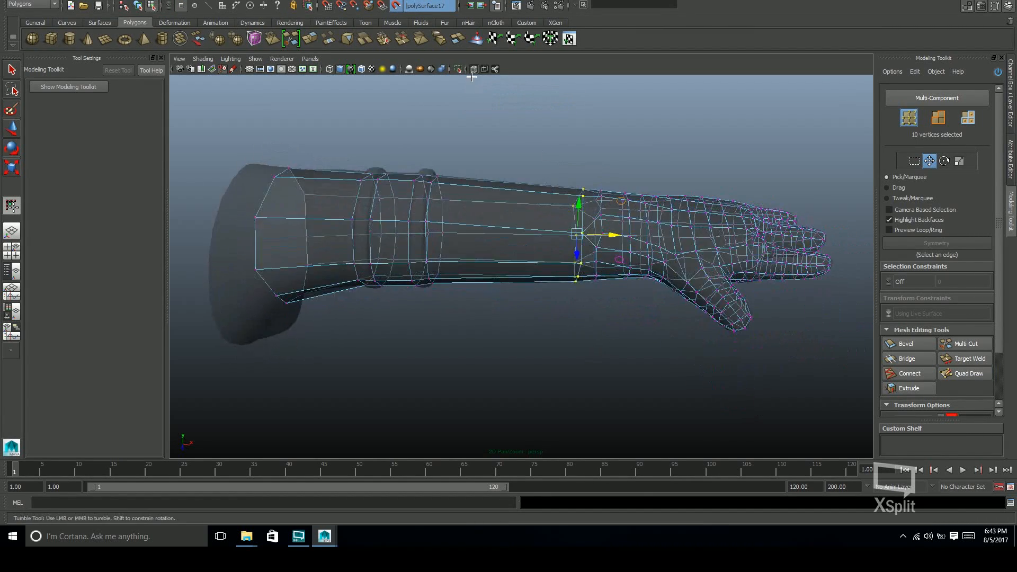
mouse_move(643, 278)
left_mouse_down("alt")
mouse_move(495, 228)
mouse_move(608, 250)
mouse_move(601, 320)
mouse_move(615, 286)
mouse_move(589, 233)
mouse_move(556, 220)
mouse_move(542, 231)
mouse_move(552, 246)
mouse_move(579, 245)
mouse_move(620, 329)
mouse_move(538, 282)
mouse_move(473, 269)
mouse_move(501, 287)
mouse_move(518, 324)
left_mouse_up("alt")
Insert an edge loop around the forearm between the raised bands and the wrist
left_click(551, 213, "shift")
middle_click_drag(517, 325, 546, 267, "alt")
left_click_drag(565, 283, 564, 243, "alt")
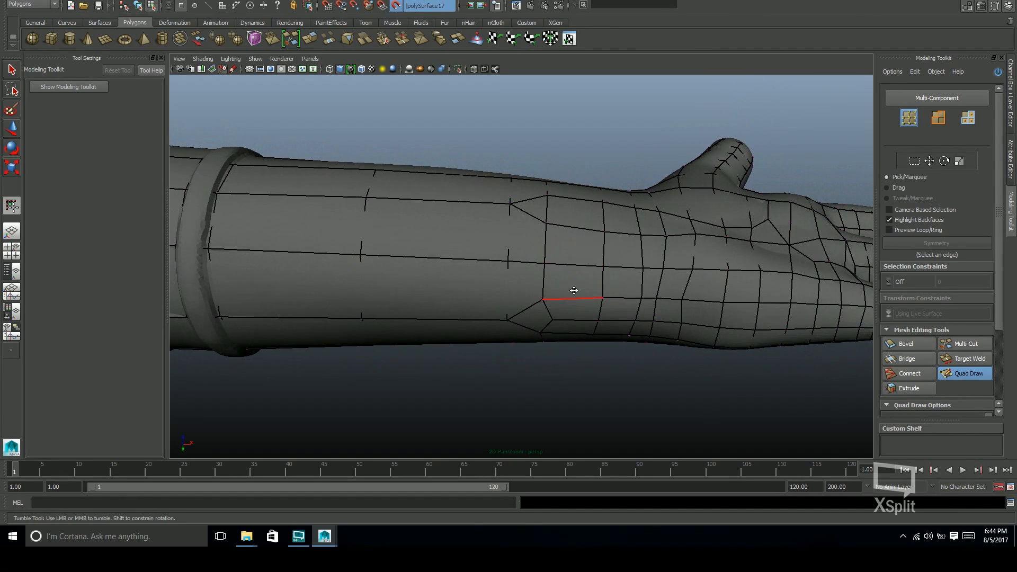
Relax and even out the vertices around the wrist transition on all sides of the arm
left_click_drag(574, 297, 569, 249, "alt")
left_click_drag(558, 290, 543, 240, "alt")
mouse_move(559, 289)
left_mouse_down("alt")
mouse_move(548, 248)
mouse_move(574, 280)
mouse_move(568, 254)
left_mouse_up("alt")
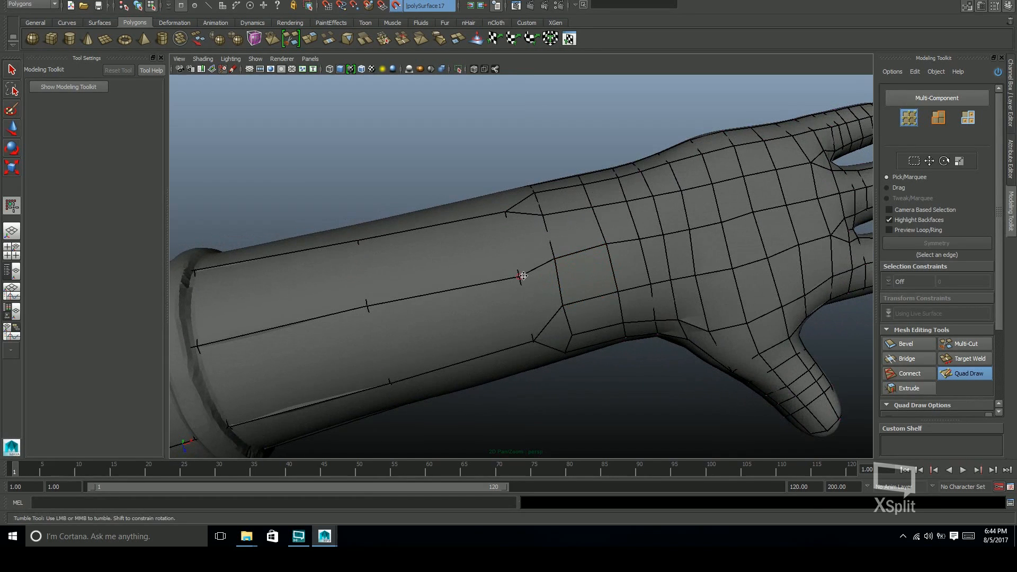
left_click_drag(596, 289, 527, 295, "alt")
left_click_drag(587, 315, 599, 272, "alt")
left_click_drag(671, 317, 699, 355, "alt")
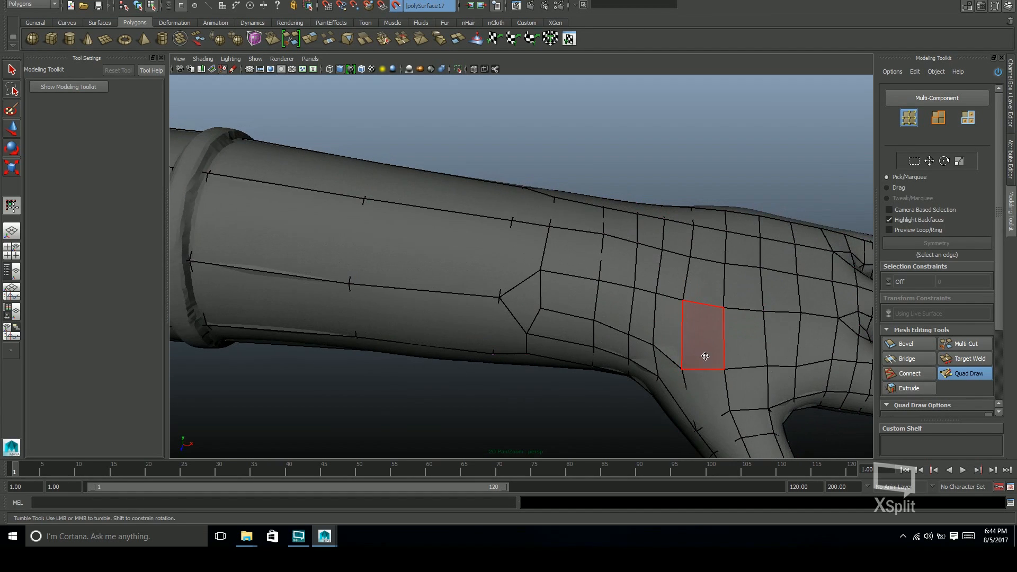
Adjust the vertices above the thumb base on the back of the hand for even quads
left_click_drag(642, 290, 708, 304, "alt")
middle_click_drag(742, 380, 640, 284, "alt")
left_click_drag(641, 284, 609, 275, "alt")
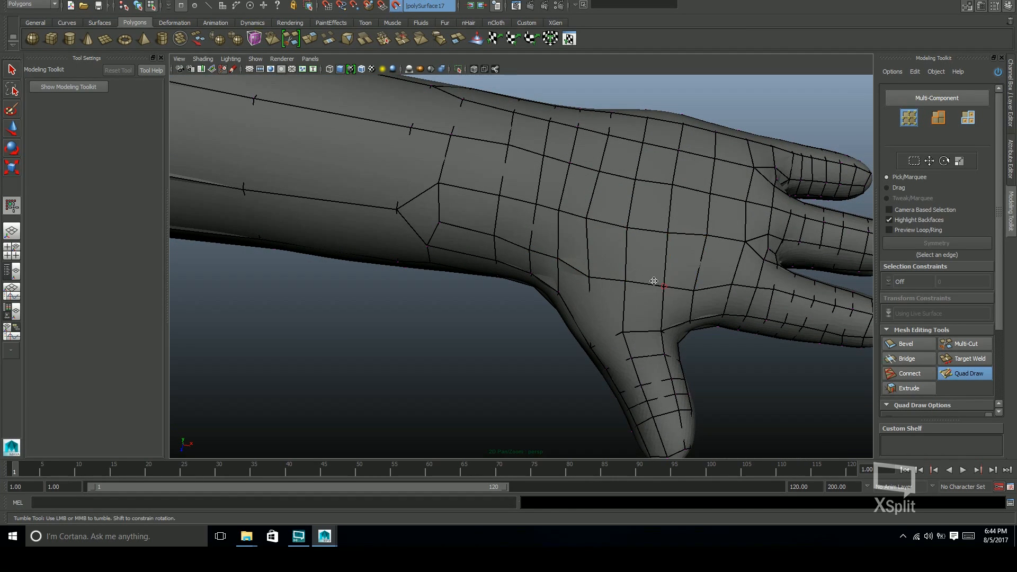
left_click_drag(657, 279, 701, 291, "alt")
left_click_drag(629, 275, 581, 325, "alt")
Delete the edge loop around the middle of the forearm
scroll(582, 325, "down", 3)
right_click_drag(582, 324, 483, 311, "alt")
left_click_drag(484, 311, 490, 328, "alt")
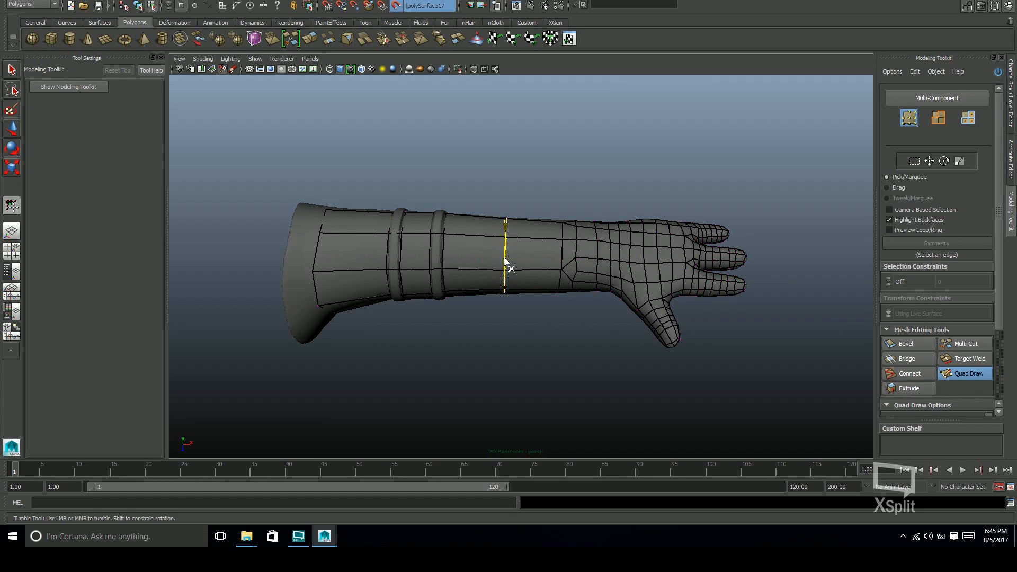
middle_click_drag(556, 288, 576, 290, "alt")
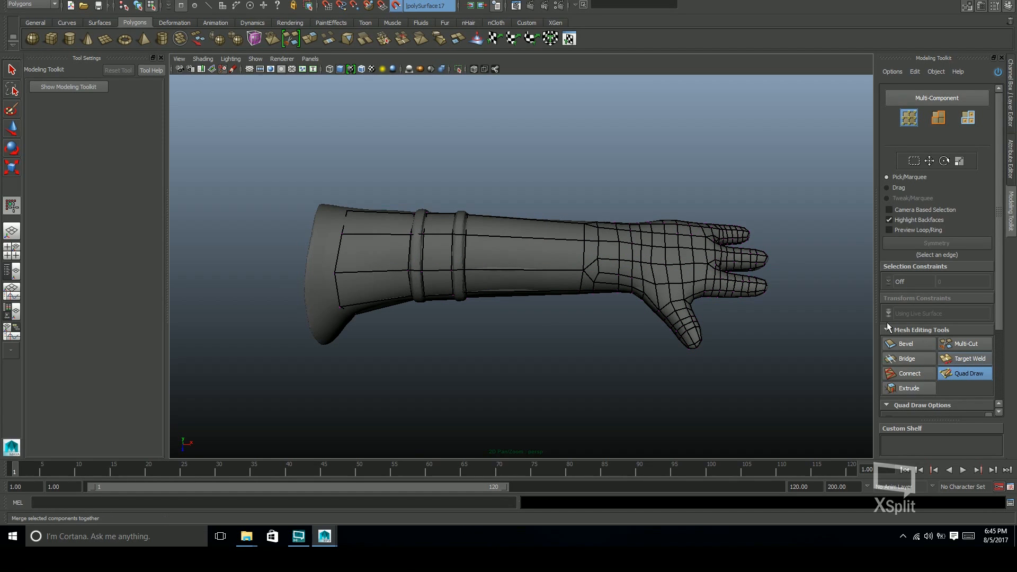
Turn on the see-through display and make the retop_meshes layer visible beside the arm
left_click(474, 70)
mouse_move(577, 323)
left_mouse_down("alt")
mouse_move(604, 331)
mouse_move(575, 334)
mouse_move(595, 330)
left_mouse_up("alt")
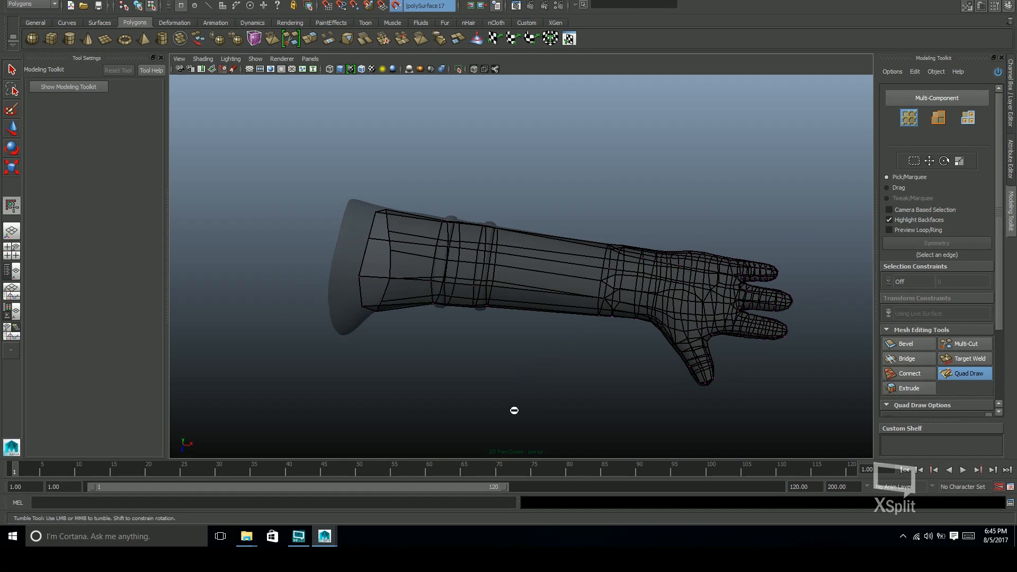
left_click_drag(554, 356, 794, 362, "alt")
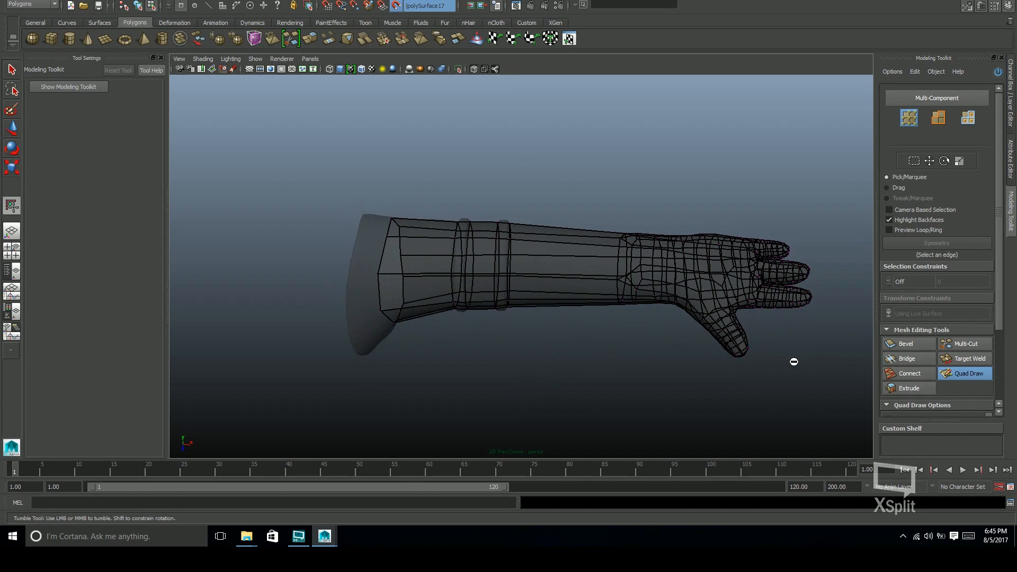
key("ctrl+a")
key("ctrl+a")
left_click(894, 390)
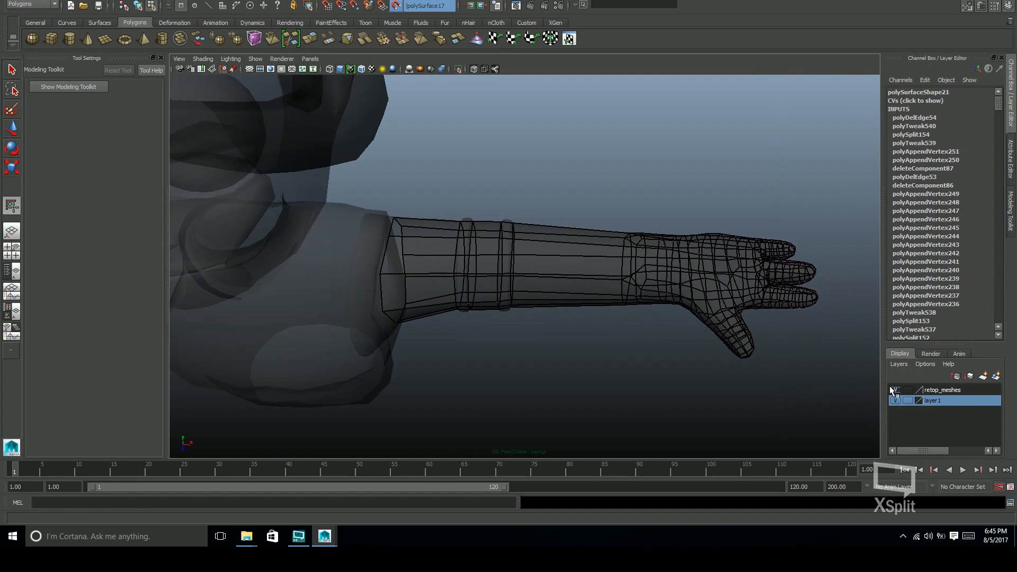
Insert two edge loops around the forearm between the outer raised band and the wrist
middle_click_drag(673, 343, 642, 333, "alt")
left_click_drag(642, 332, 654, 298, "alt")
mouse_move(517, 312)
left_mouse_down("alt")
mouse_move(484, 333)
mouse_move(490, 367)
mouse_move(516, 302)
mouse_move(518, 310)
left_mouse_up("alt")
right_click_drag(526, 320, 526, 283, "alt")
left_click_drag(565, 327, 535, 289, "alt")
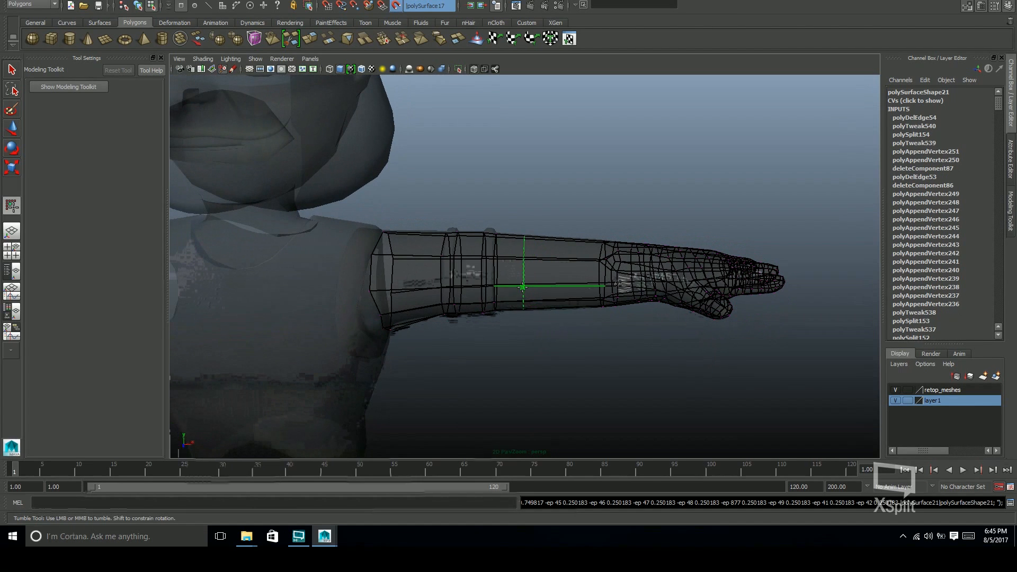
left_click(526, 288, "ctrl")
left_click_drag(513, 325, 541, 330, "alt")
right_click_drag(540, 330, 568, 325, "alt")
left_click_drag(567, 325, 565, 292, "alt")
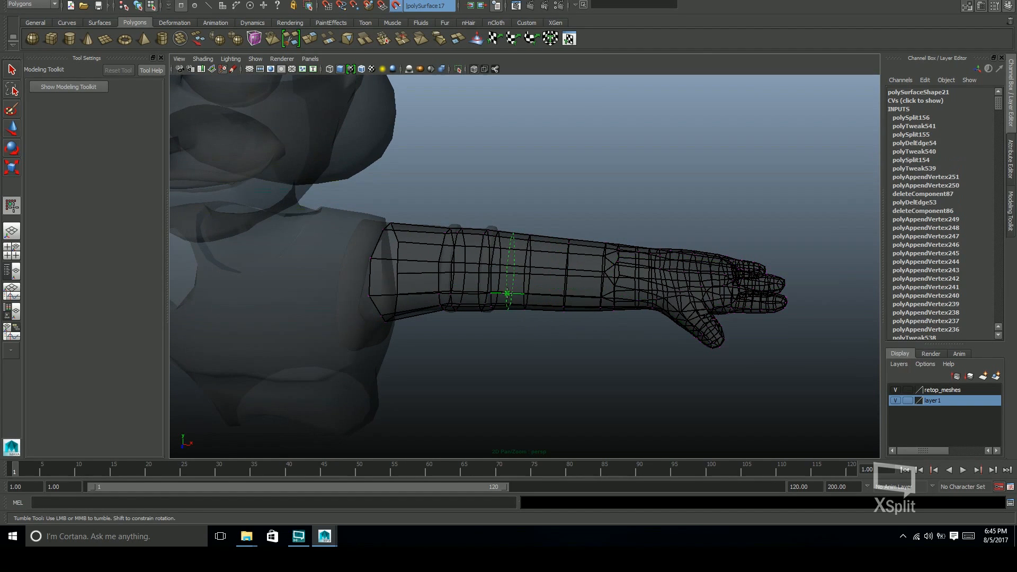
Insert an edge loop beside the outer raised band and replace the neighbouring forearm loop with one slightly closer to the hand
left_click(510, 319, "ctrl")
left_click_drag(525, 318, 541, 303, "alt")
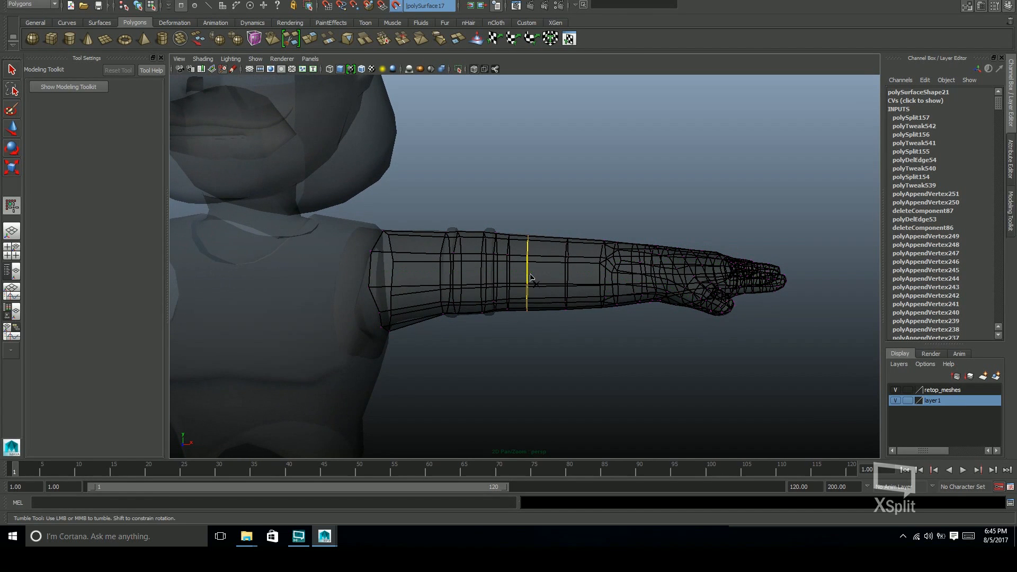
left_click(534, 285, "ctrl+shift")
left_click(532, 281, "ctrl")
Insert an edge loop around the upper arm between the shoulder opening and the inner raised band
left_click_drag(539, 318, 448, 336, "alt")
right_click_drag(447, 336, 533, 311, "alt")
mouse_move(533, 311)
left_mouse_down("alt")
mouse_move(500, 338)
mouse_move(527, 317)
left_mouse_up("alt")
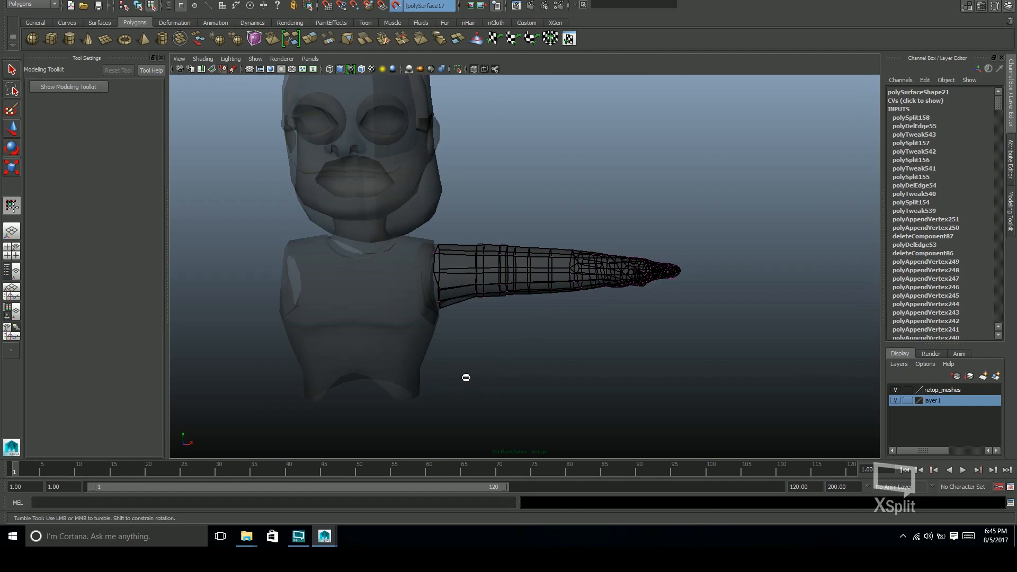
left_click_drag(520, 327, 498, 368, "alt")
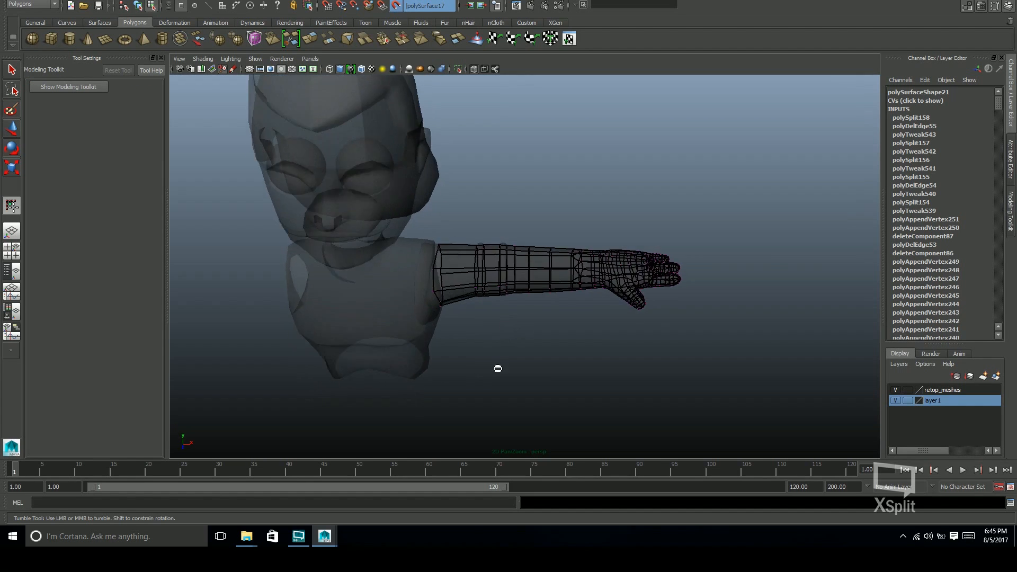
right_click_drag(498, 367, 777, 347, "alt")
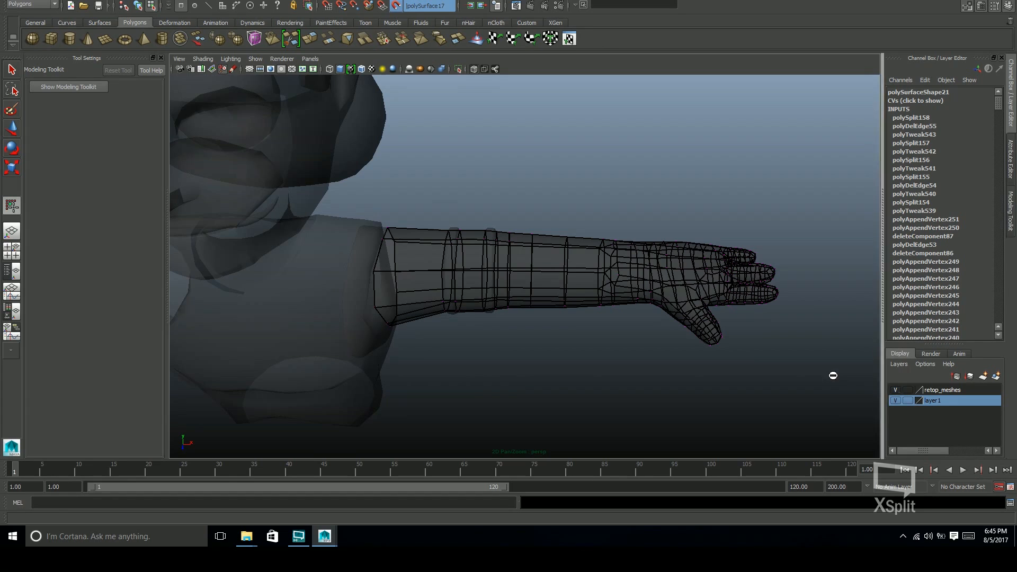
right_click_drag(833, 376, 873, 371, "alt")
left_click_drag(374, 295, 484, 311, "alt")
left_click(424, 297, "ctrl")
Return from Quad Draw to object selection and select the torso mesh
left_click_drag(424, 297, 526, 329, "alt")
right_click_drag(527, 329, 520, 339, "alt")
left_click_drag(520, 339, 425, 275, "alt")
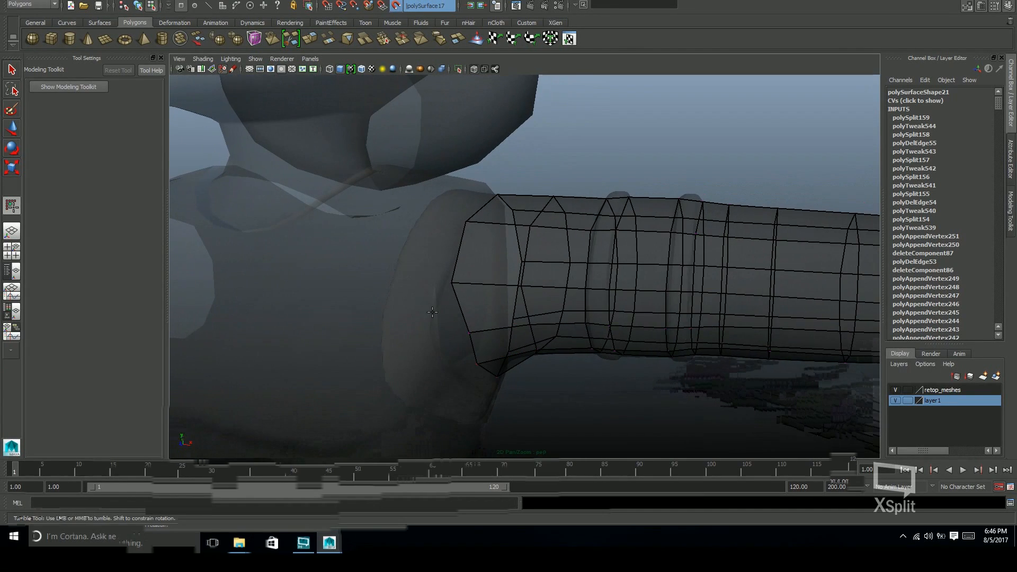
left_click_drag(439, 355, 418, 364, "alt")
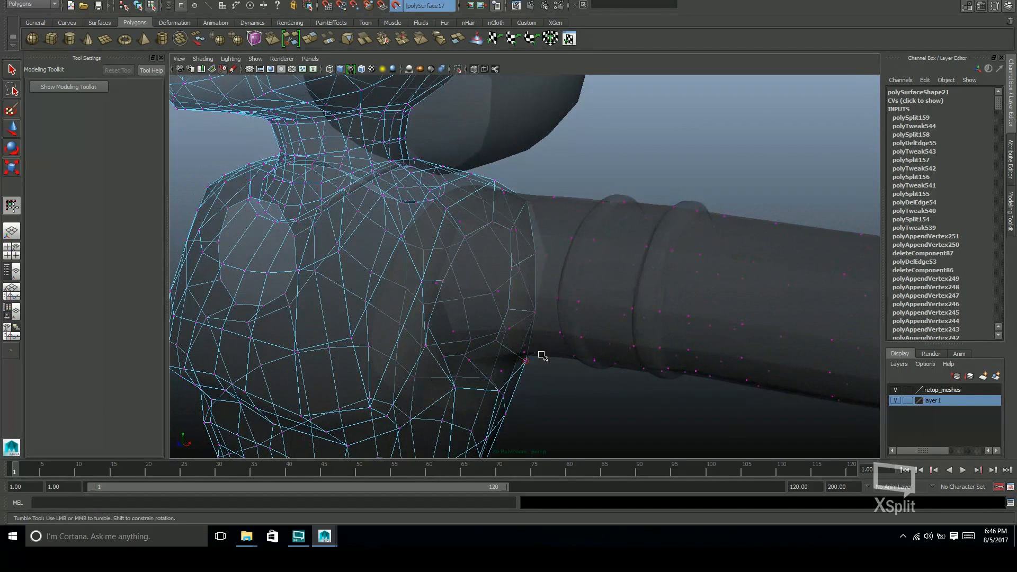
key("F8")
key("q")
left_click(579, 404)
right_click_drag(641, 328, 508, 356, "alt")
left_click(473, 363)
left_click_drag(473, 363, 521, 378, "alt")
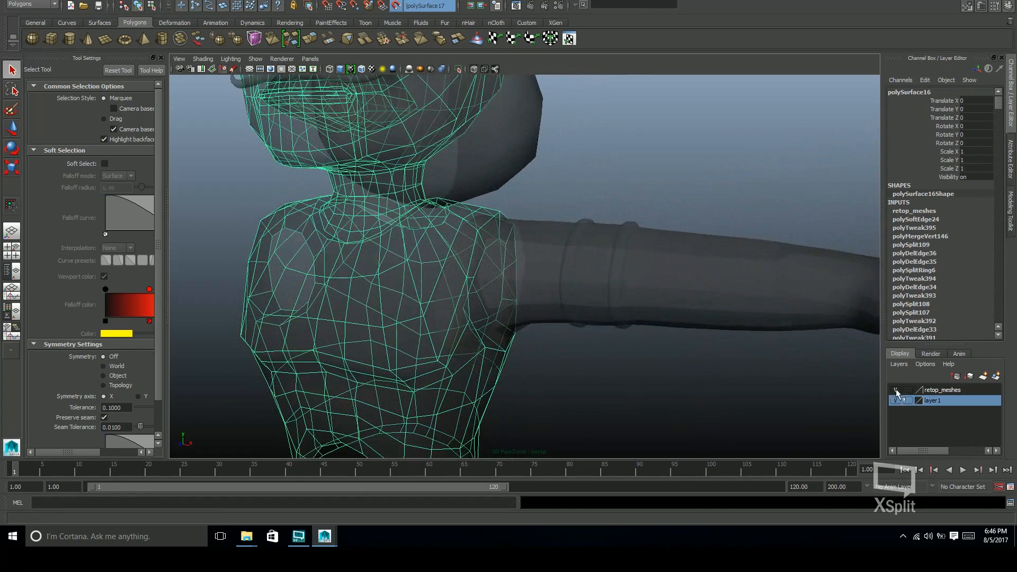
Turn off the see-through display, disable the live surface and clear the selection
left_click(478, 73)
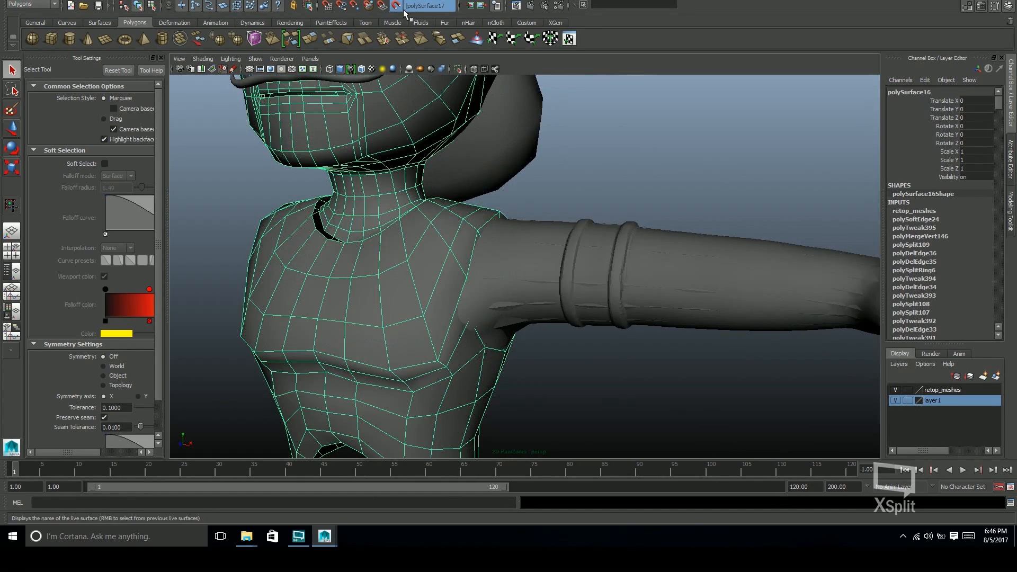
left_click(397, 5)
left_click(648, 158)
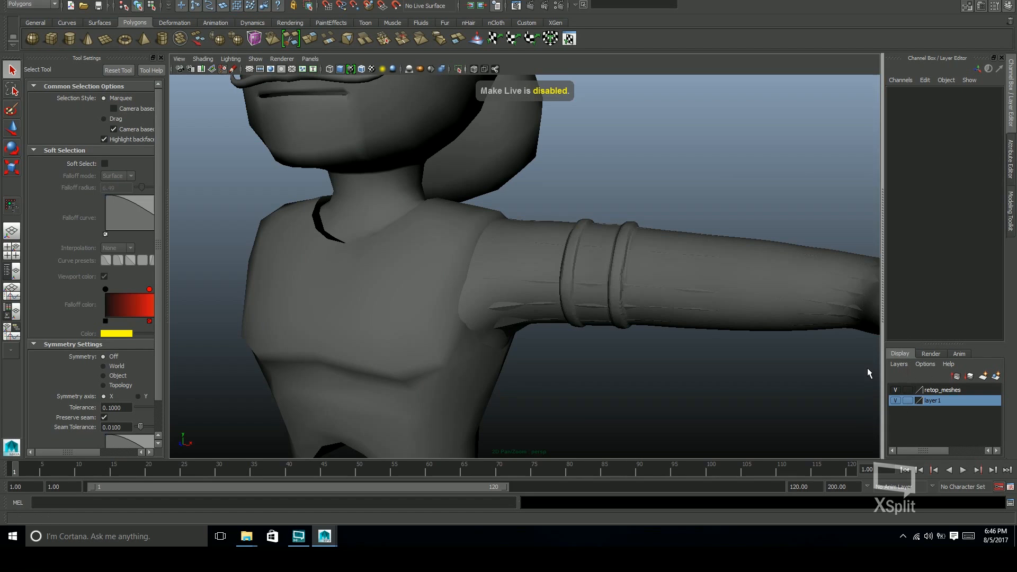
Hide layer1 and select the retopologized arm mesh
left_click(896, 400)
left_click_drag(693, 329, 658, 341, "alt")
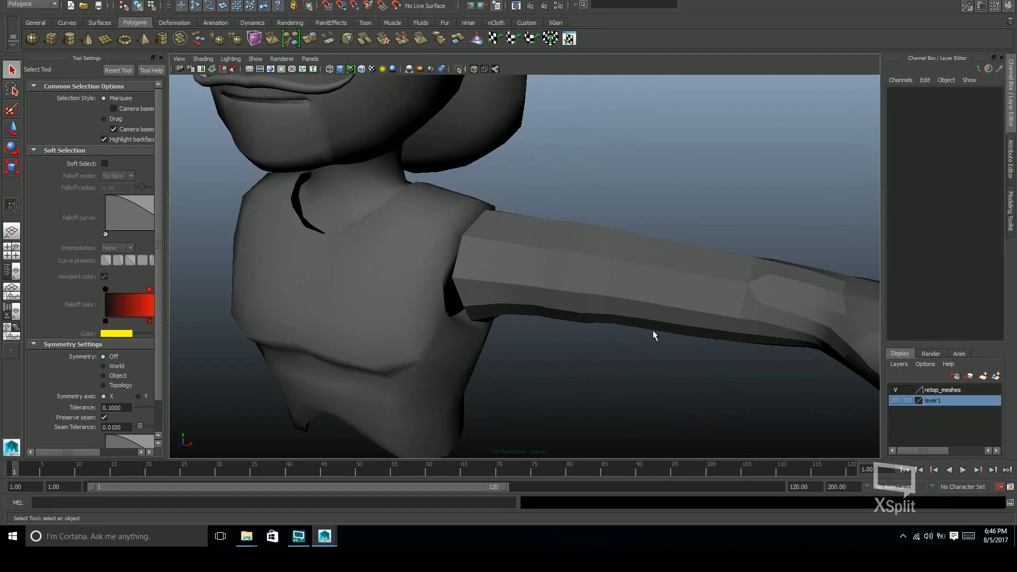
left_click(718, 312)
left_click_drag(718, 313, 608, 304, "alt")
Try smoothing the arm mesh and undo the operation
right_click(608, 302, "shift")
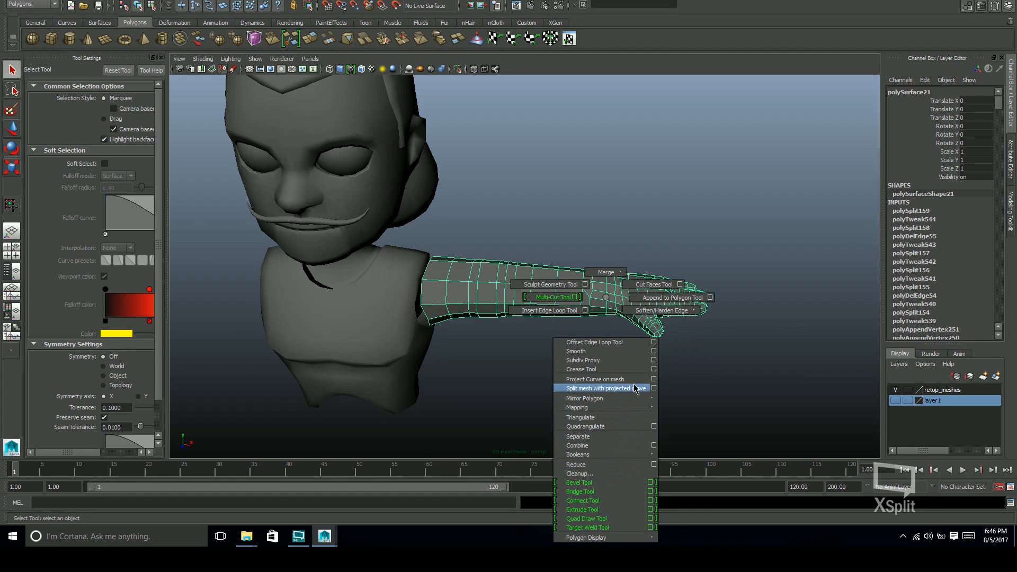
left_click(638, 351)
key("ctrl+z")
key("w")
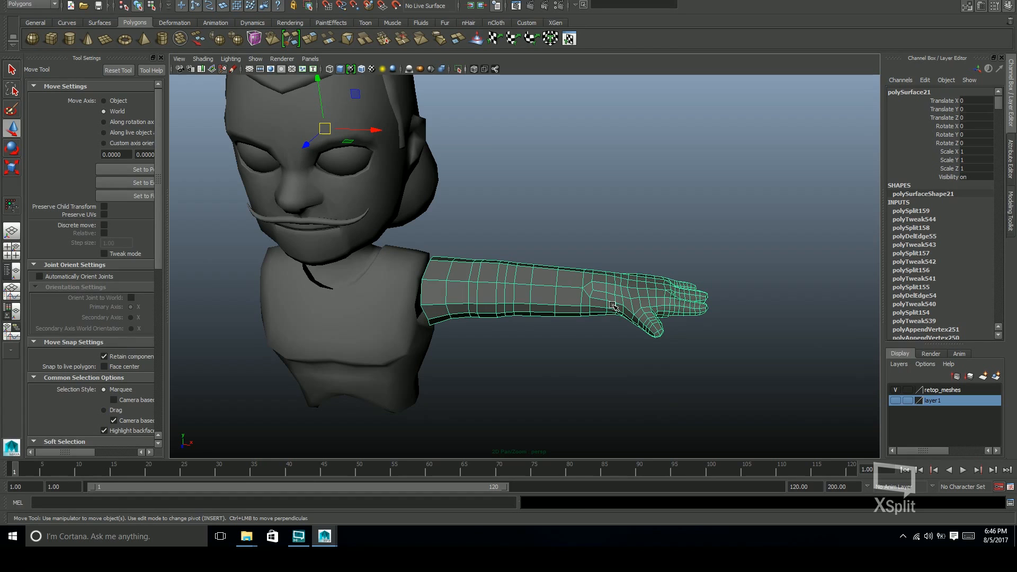
Soften the edges of the arm mesh, deselect it and save the scene
right_click(612, 297, "shift")
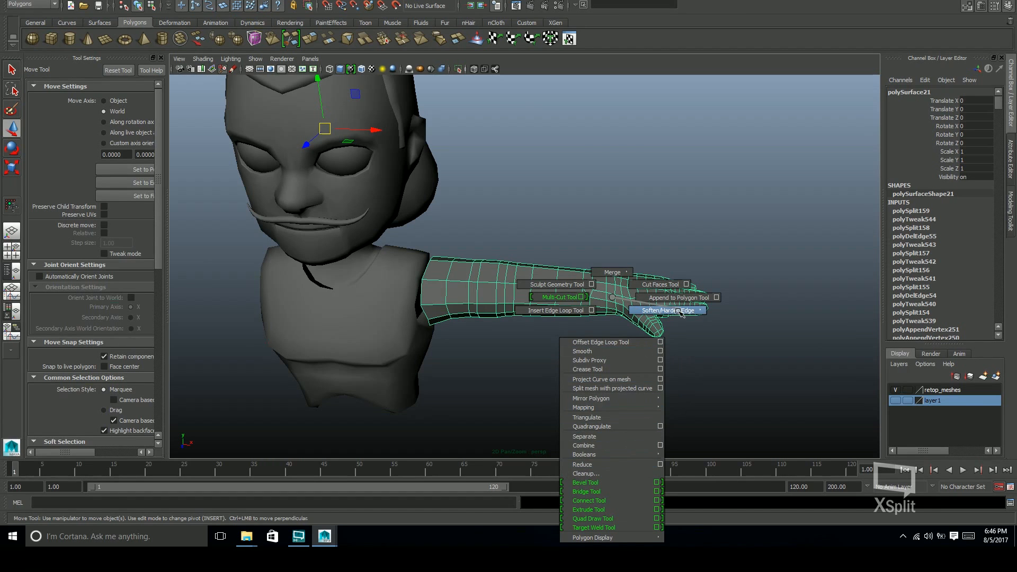
mouse_move(680, 311)
left_click(731, 298)
left_click_drag(729, 299, 643, 345, "alt")
left_click(643, 344)
left_click(669, 393)
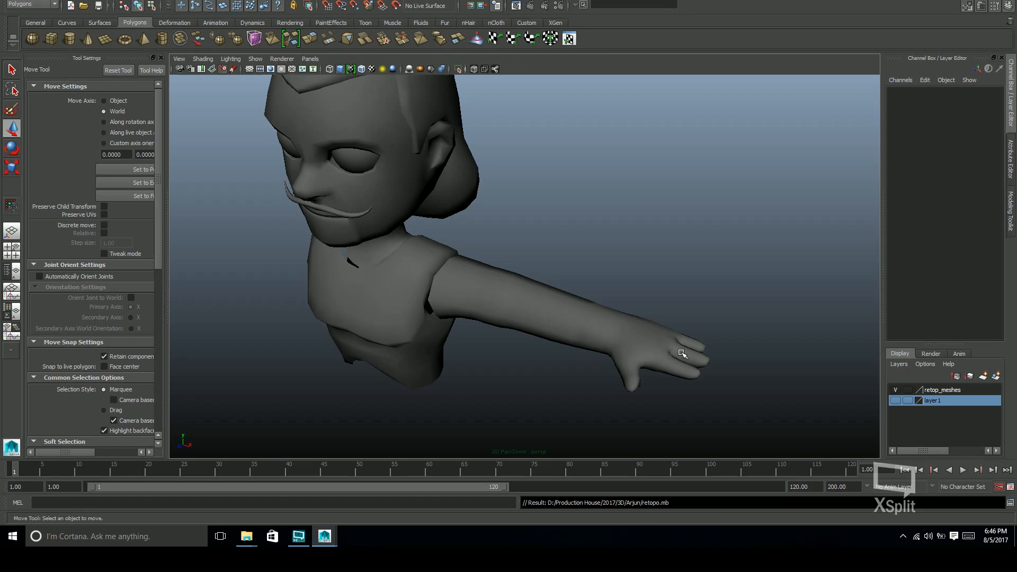
Combine the torso and arm meshes into a single object
scroll(682, 354, "up", 5)
left_click(658, 306)
scroll(557, 284, "up", 6)
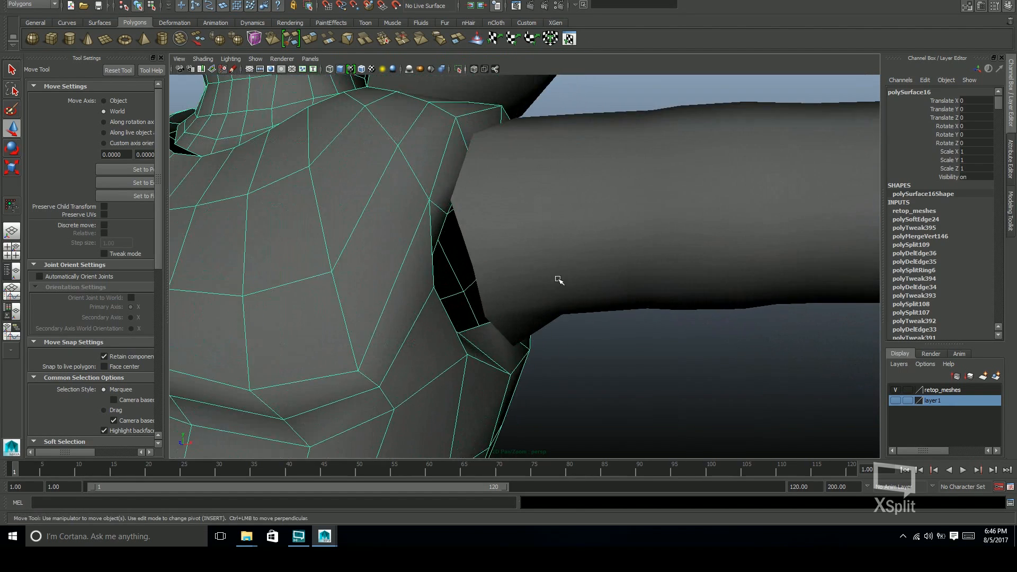
scroll(496, 350, "down", 5)
key("space")
left_click(429, 343)
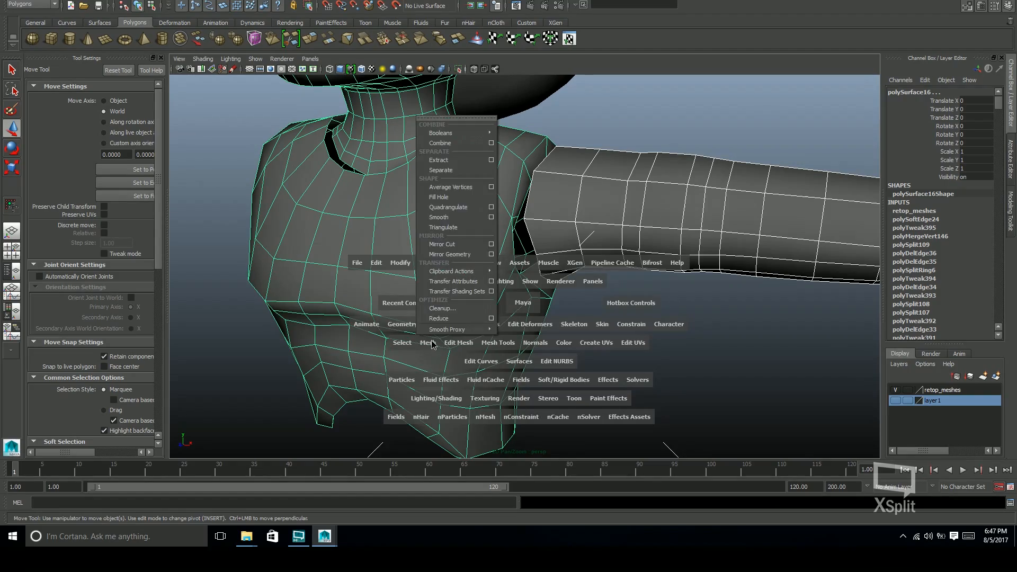
left_click(440, 143)
Bridge facing torso and arm border edges pair by pair, starting at the front of the shoulder gap
left_click_drag(540, 263, 522, 318, "alt")
key("F10")
left_click(522, 245)
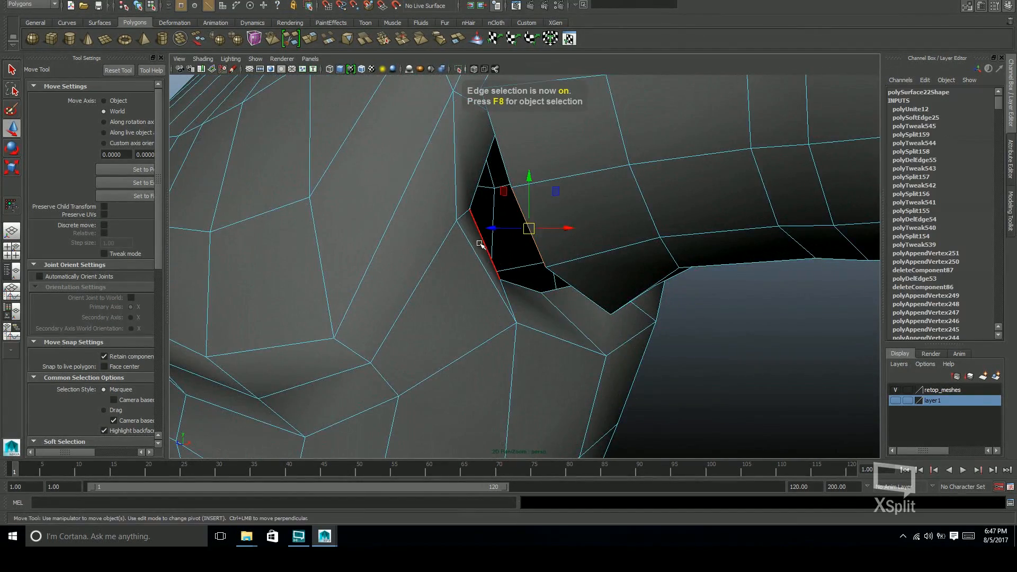
left_click_drag(522, 247, 540, 254, "alt")
right_click_drag(541, 254, 542, 354, "shift")
left_click_drag(586, 318, 595, 279, "alt")
key("g")
left_click_drag(659, 302, 549, 286, "alt")
key("g")
key("g")
left_click_drag(559, 247, 506, 289, "alt")
Bridge the remaining torso and arm edge pairs around the shoulder gap
key("g")
left_click(533, 231, "shift")
key("g")
left_click(488, 257)
key("g")
key("g")
key("g")
left_click(425, 300, "shift")
key("g")
scroll(565, 318, "down", 5)
left_click_drag(565, 317, 589, 318, "alt")
Show layer1 and make the sculpted arm the live surface, with the combined mesh selected in see-through display
key("q")
left_click(895, 401)
key("F8")
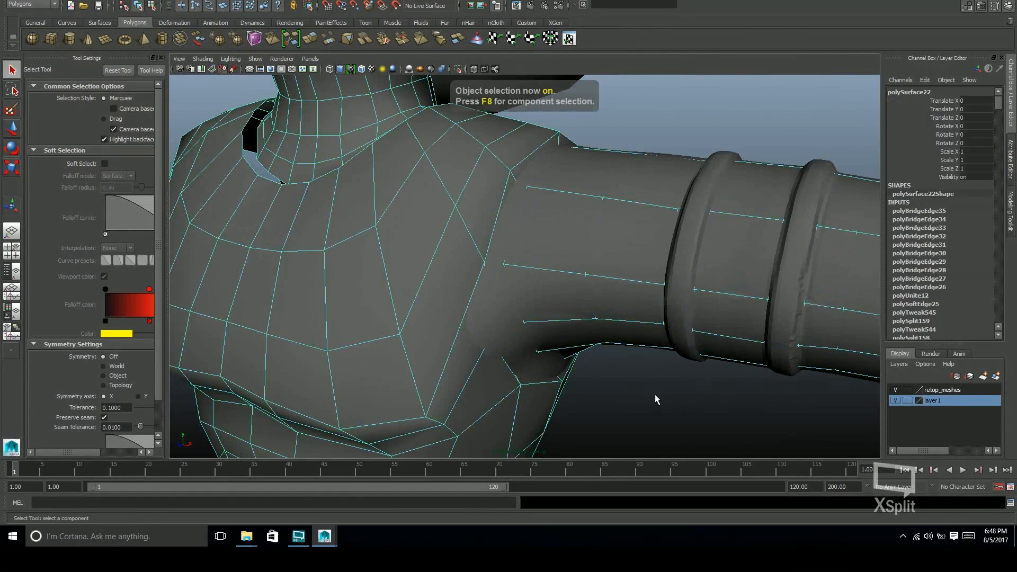
left_click(655, 395)
left_click(488, 332)
left_click(439, 40)
left_click(633, 298)
mouse_move(630, 307)
left_mouse_down("alt")
mouse_move(617, 349)
mouse_move(615, 290)
mouse_move(647, 305)
left_mouse_up("alt")
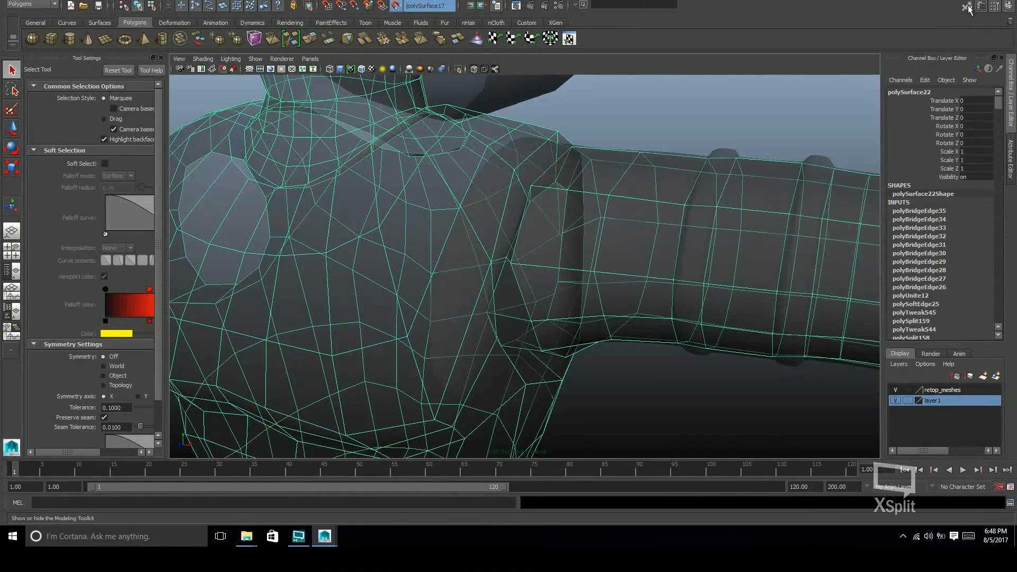
Relax the bridged shoulder area over the live sculpt with Quad Draw
left_click(968, 9)
left_click(964, 374)
mouse_move(530, 275)
left_mouse_down("alt")
mouse_move(507, 262)
mouse_move(514, 327)
mouse_move(492, 331)
mouse_move(493, 320)
mouse_move(509, 336)
mouse_move(536, 245)
mouse_move(529, 318)
left_mouse_up("alt")
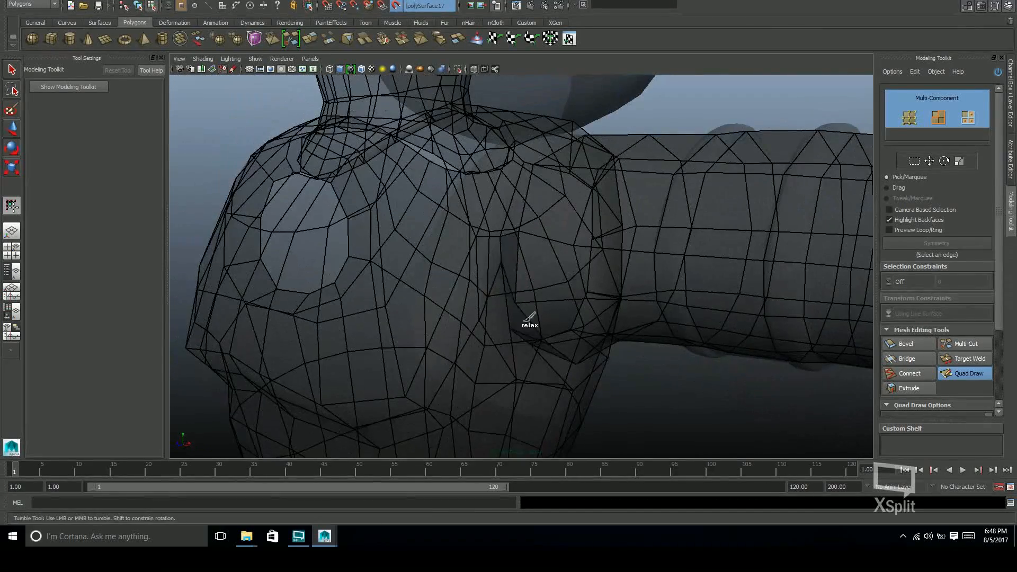
left_click_drag(540, 213, 583, 275, "alt")
Undo the relaxing, live-surface and edge-bridging changes around the shoulder
key("ctrl+z")
key("ctrl+z")
key("ctrl+z")
key("ctrl+z")
key("ctrl+z")
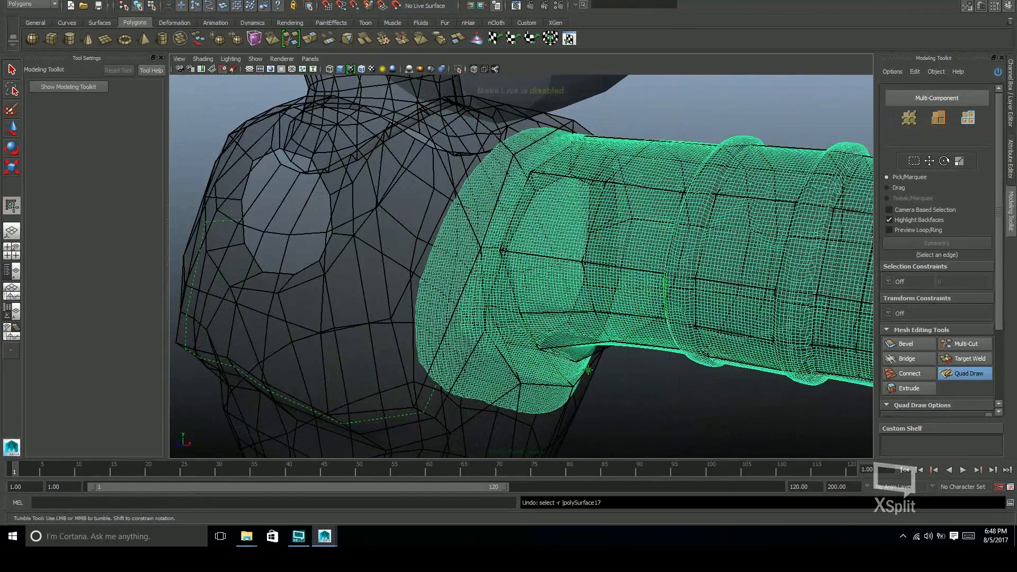
key("ctrl+z")
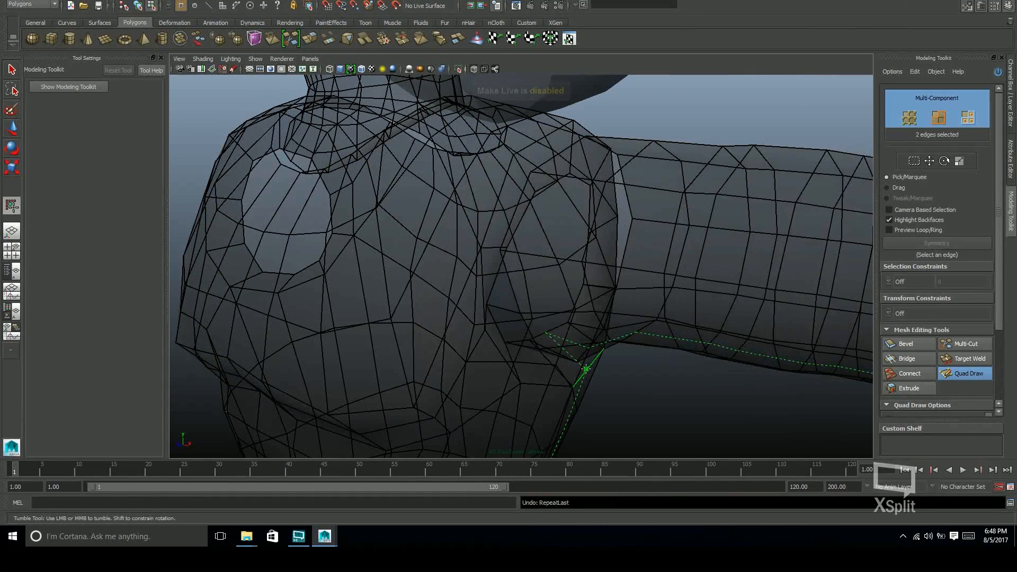
key("ctrl+z")
Delete the ring of faces around the shoulder opening and return to object selection
mouse_move(586, 370)
left_mouse_down("alt")
mouse_move(613, 279)
mouse_move(534, 324)
left_mouse_up("alt")
key("w")
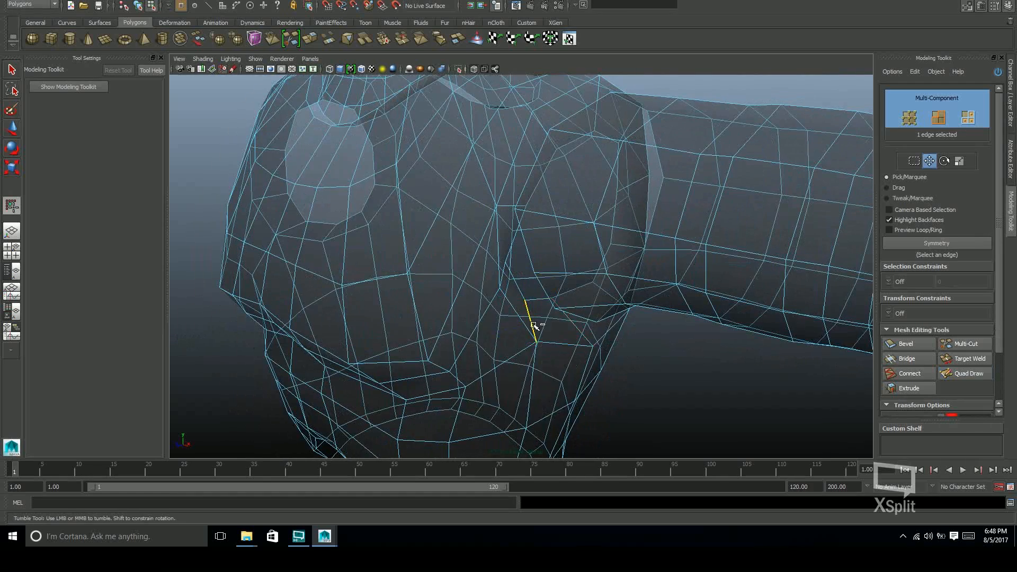
right_click_drag(532, 318, 534, 371, "ctrl")
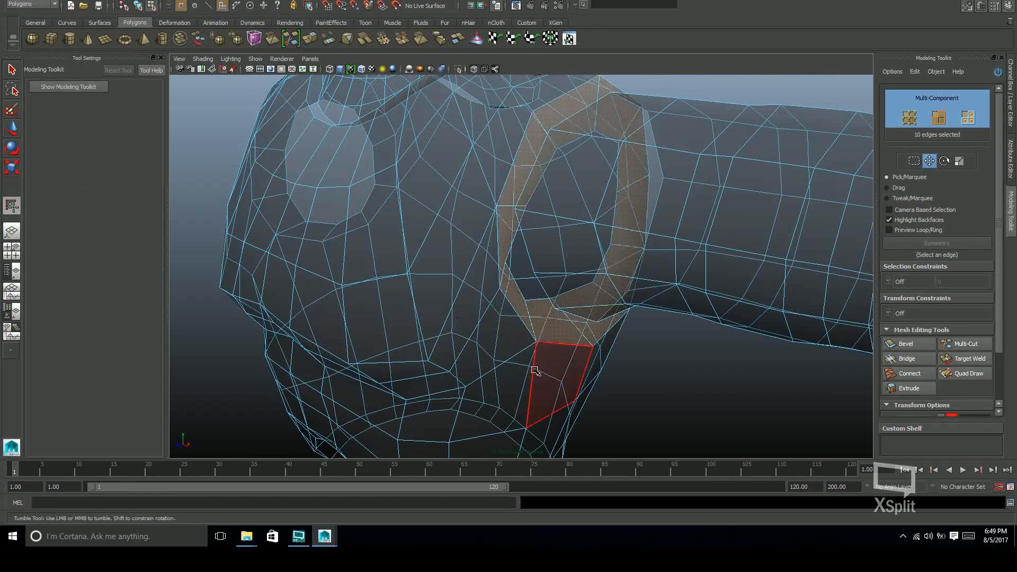
left_click(539, 364)
left_click_drag(539, 364, 555, 345, "alt")
key("F8")
left_click_drag(627, 384, 654, 382, "alt")
left_click(655, 383)
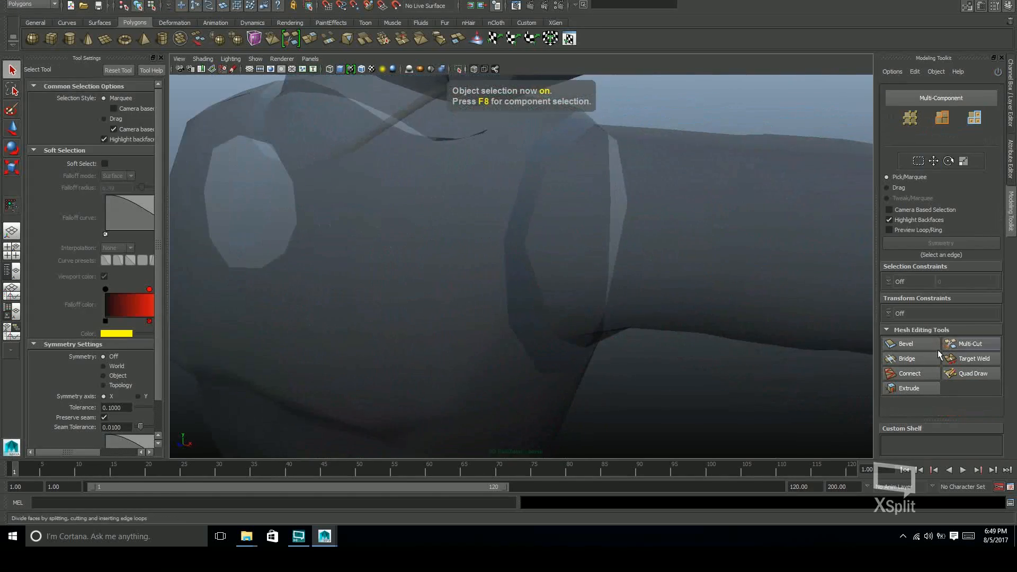
Show layer1, make the sculpted arm live and select the combined mesh with the Modeling Toolkit open
key("ctrl+a")
key("ctrl+a")
left_click(896, 401)
left_click(530, 333)
left_click(397, 5)
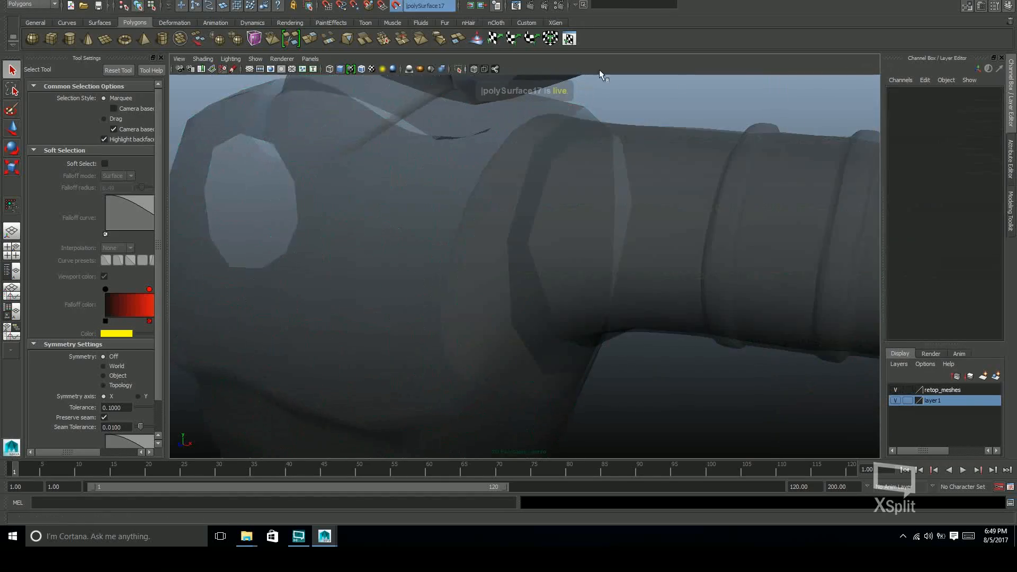
left_click(673, 265)
left_click_drag(673, 265, 699, 284, "alt")
right_click_drag(699, 284, 683, 329, "alt")
key("w")
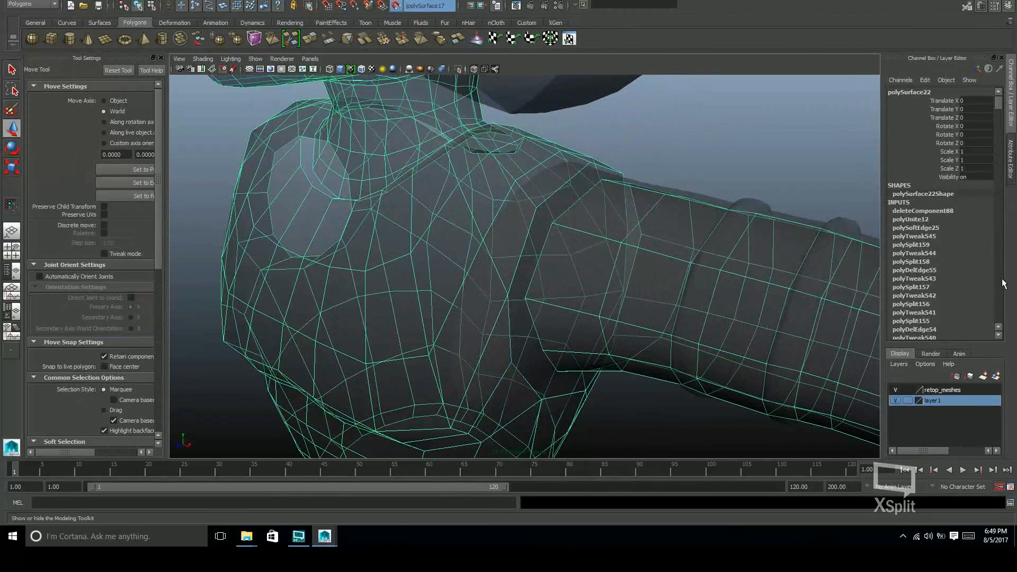
left_click(969, 6)
Try extending the arm's open border edge at the shoulder with Quad Draw
key("y")
mouse_move(513, 262)
left_mouse_down("alt")
mouse_move(638, 327)
mouse_move(539, 289)
left_mouse_up("alt")
key("Tab")
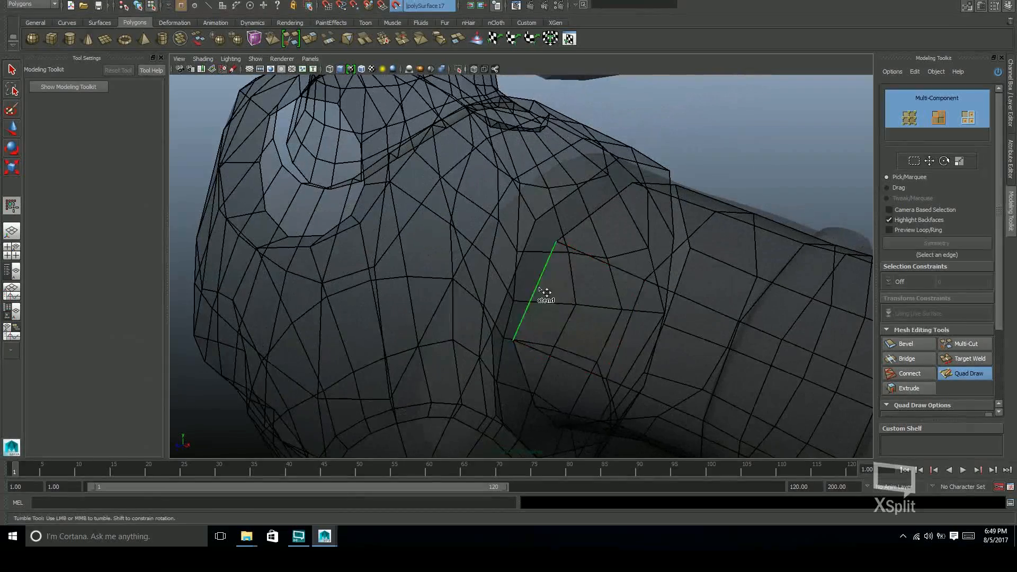
mouse_move(510, 282)
left_mouse_down("alt")
mouse_move(588, 275)
mouse_move(531, 288)
mouse_move(516, 237)
mouse_move(488, 282)
left_mouse_up("alt")
Select the torso and arm border edge loops around the shoulder gap and bridge them
key("w")
left_click(544, 259)
left_click_drag(544, 259, 466, 302, "alt")
left_click(459, 308, "shift")
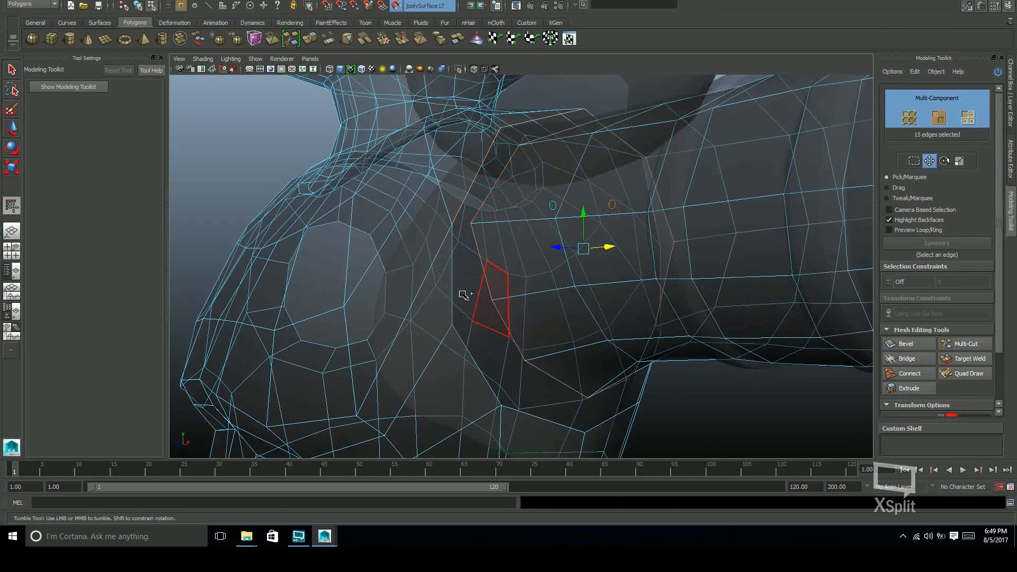
left_click_drag(651, 323, 625, 426, "alt")
left_click(919, 362)
Try adjusting the middle edge loop of the shoulder bridge with Quad Draw and undo the change
mouse_move(700, 414)
left_mouse_down("alt")
mouse_move(673, 338)
mouse_move(551, 323)
mouse_move(597, 336)
mouse_move(558, 288)
mouse_move(580, 297)
left_mouse_up("alt")
key("w")
left_click(558, 288)
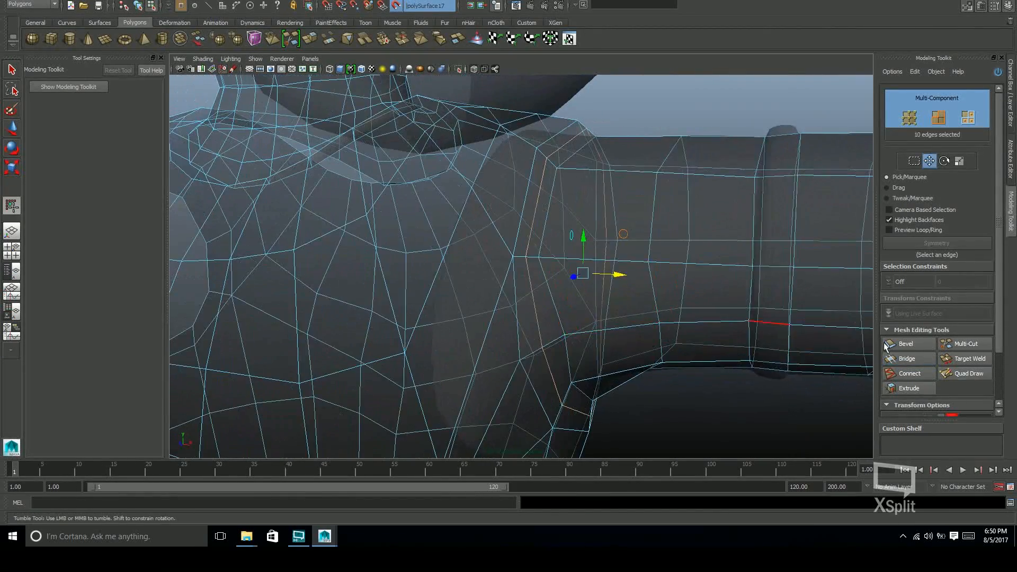
left_click(965, 373)
mouse_move(535, 260)
left_mouse_down("alt")
mouse_move(579, 200)
mouse_move(606, 200)
mouse_move(666, 240)
mouse_move(552, 323)
mouse_move(565, 352)
mouse_move(536, 234)
mouse_move(634, 325)
mouse_move(727, 311)
left_mouse_up("alt")
key("ctrl+z")
Return to object selection, turn off the see-through display and live surface, and hide layer1
key("w")
key("F8")
left_click(726, 348)
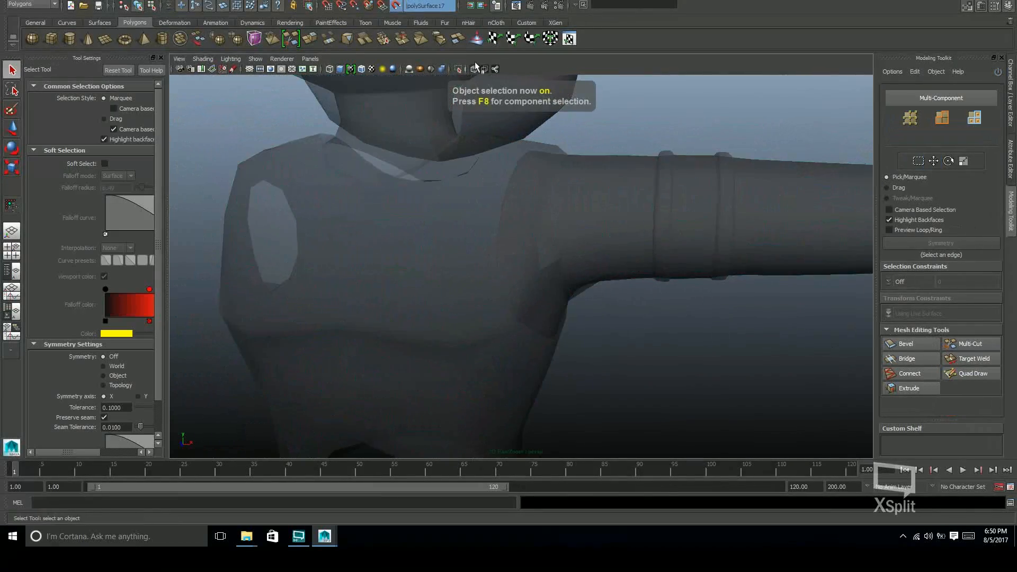
left_click(474, 70)
left_click(1010, 93)
left_click(895, 401)
mouse_move(732, 323)
left_mouse_down("alt")
mouse_move(650, 352)
mouse_move(699, 323)
mouse_move(618, 313)
mouse_move(662, 304)
mouse_move(704, 339)
mouse_move(635, 311)
mouse_move(792, 306)
mouse_move(647, 325)
mouse_move(561, 302)
mouse_move(603, 335)
mouse_move(625, 320)
mouse_move(509, 293)
left_mouse_up("alt")
left_click(527, 230)
left_click(362, 69)
left_click(647, 325)
left_click(613, 283)
Move the underarm vertices of the shoulder bridge's middle edge loop vertically to follow the armpit
key("F9")
scroll(508, 293, "up", 3)
left_click(538, 325)
left_click_drag(538, 324, 493, 308, "alt")
left_click_drag(400, 269, 417, 195)
key("w")
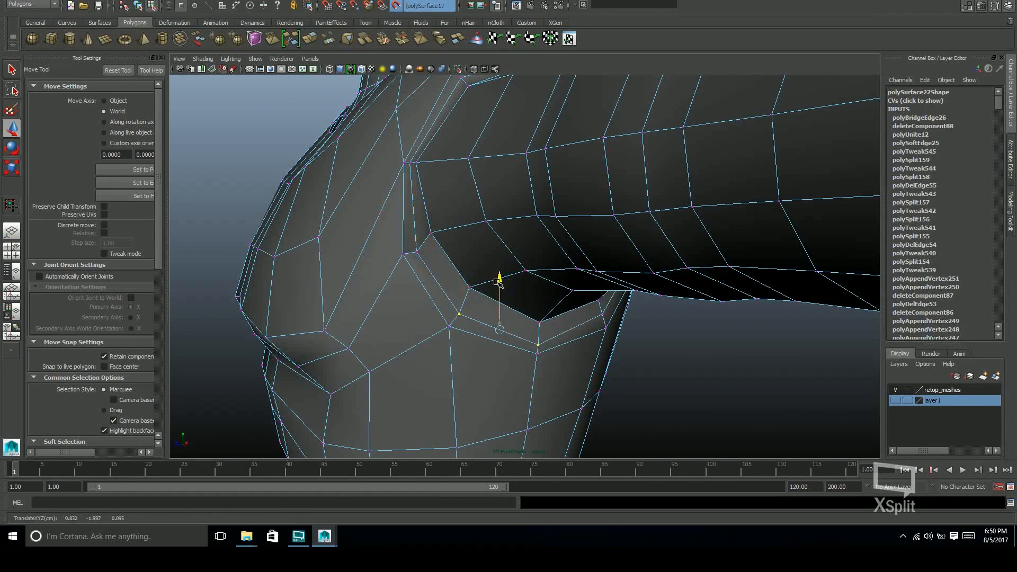
left_click_drag(460, 278, 591, 268, "alt")
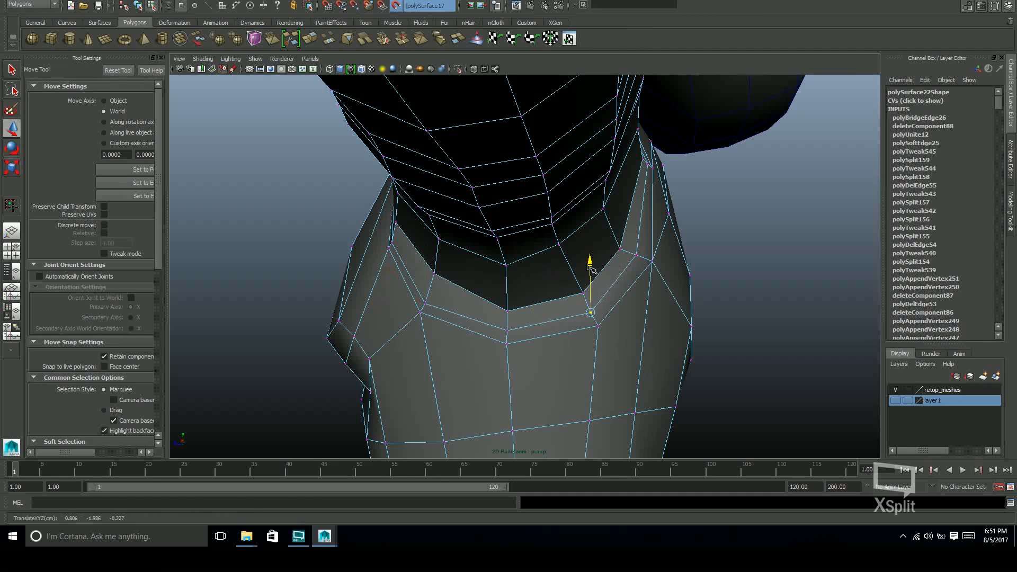
left_click_drag(644, 244, 503, 275, "alt")
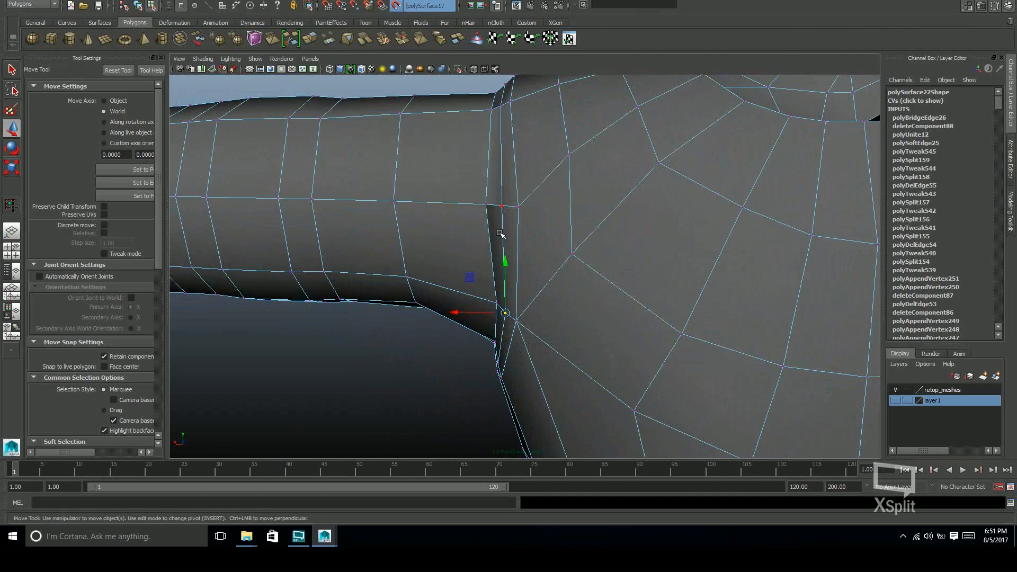
Reposition the middle loop's edges and vertices on the back and front of the shoulder seam to round its shape
key("F10")
left_click(503, 250)
key("r")
key("w")
left_click_drag(505, 228, 557, 183, "alt")
left_click(490, 228)
left_click(592, 171)
left_click_drag(609, 100, 608, 102)
left_click(536, 184)
left_click_drag(536, 185, 493, 174, "alt")
left_click_drag(487, 150, 481, 146)
left_click_drag(625, 170, 424, 274, "alt")
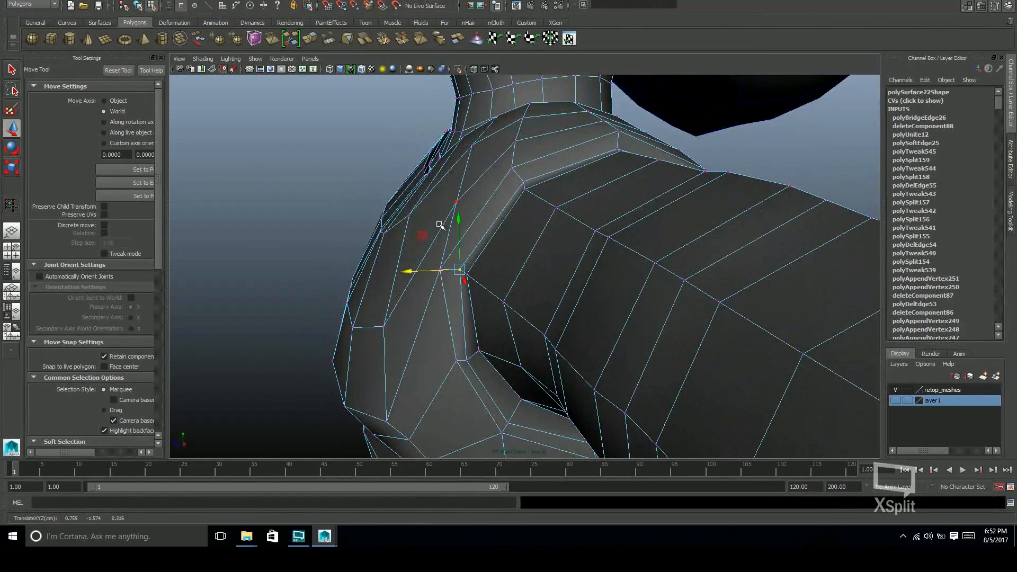
Adjust the seam vertices over the shoulder and near the armpit to even out the join
left_click_drag(452, 223, 432, 338, "alt")
left_click_drag(441, 272, 597, 311, "alt")
left_click(592, 287)
key("ctrl+z")
left_click(590, 274)
key("ctrl+z")
left_click_drag(590, 273, 625, 170)
left_click_drag(607, 131, 538, 203, "alt")
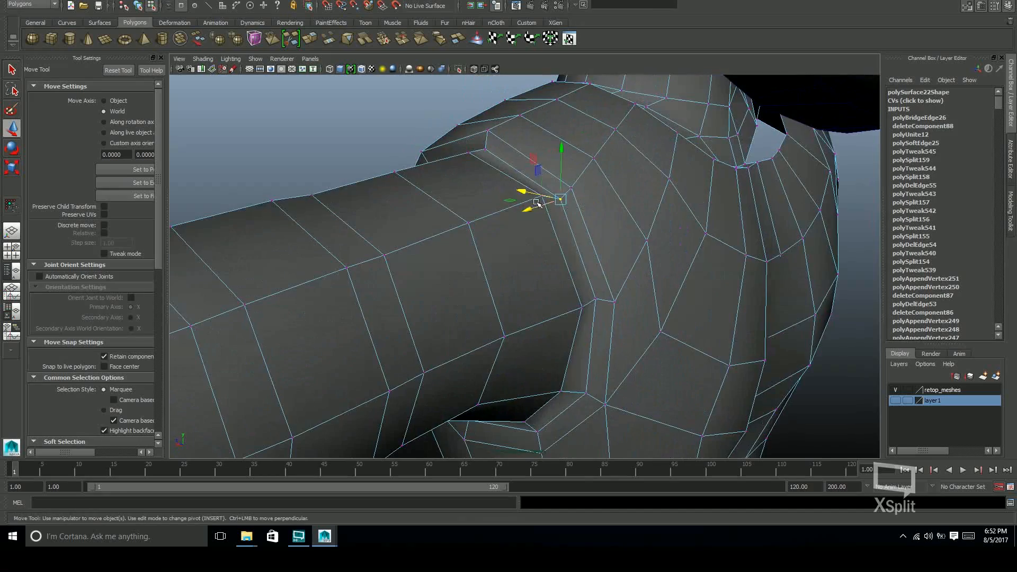
left_click_drag(543, 152, 651, 305, "alt")
scroll(587, 250, "down", 10)
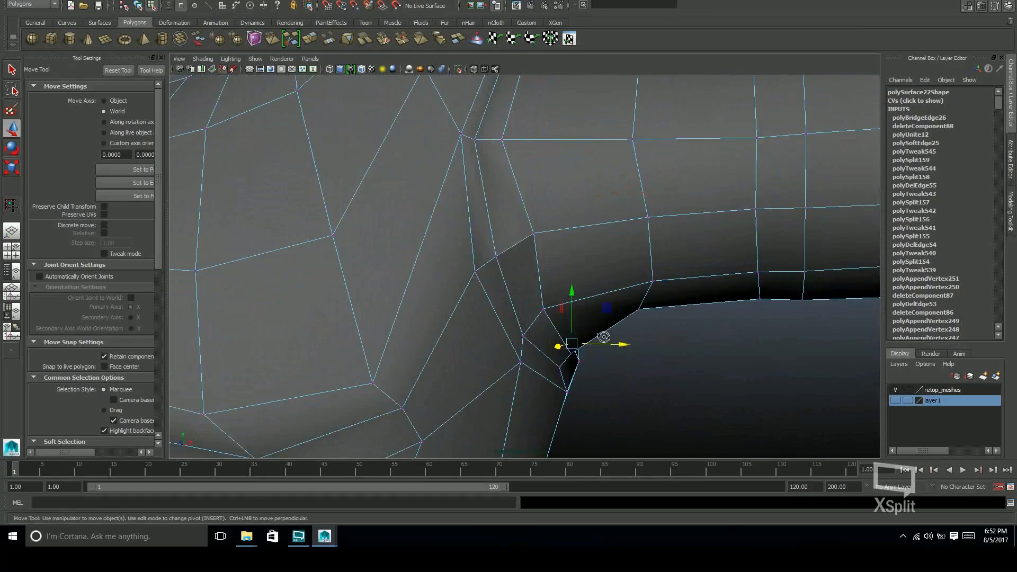
Slide the edge loop on the arm side of the shoulder seam outward along the arm
right_click_drag(534, 263, 532, 235)
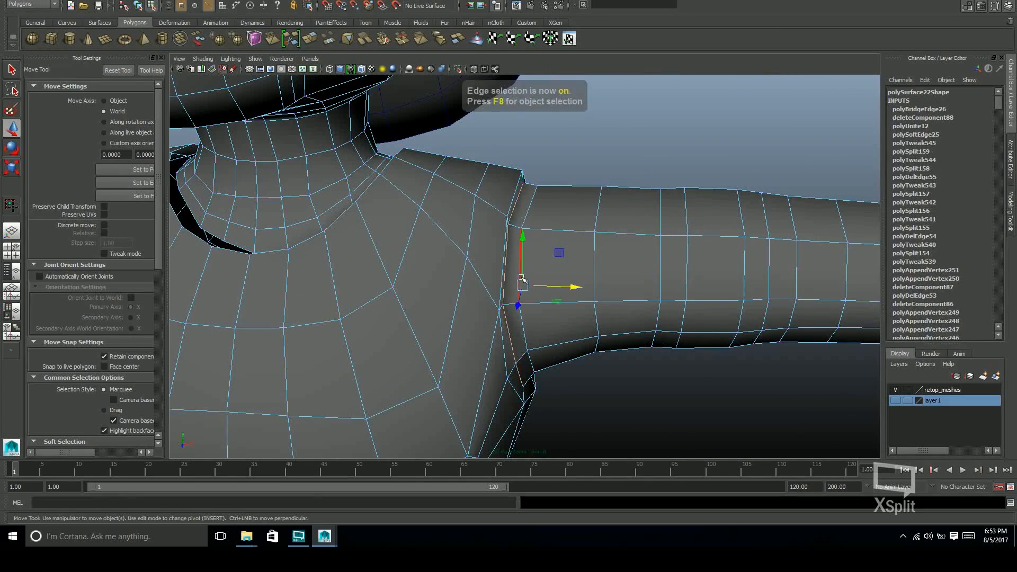
double_click(526, 220)
right_click(526, 220, "shift")
left_click(523, 303)
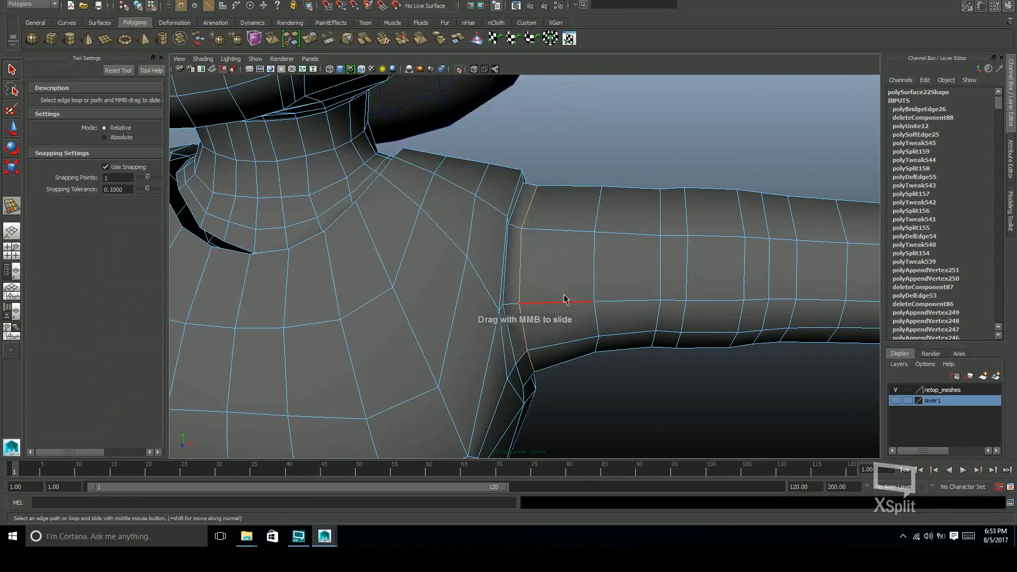
scroll(572, 298, "up", 5)
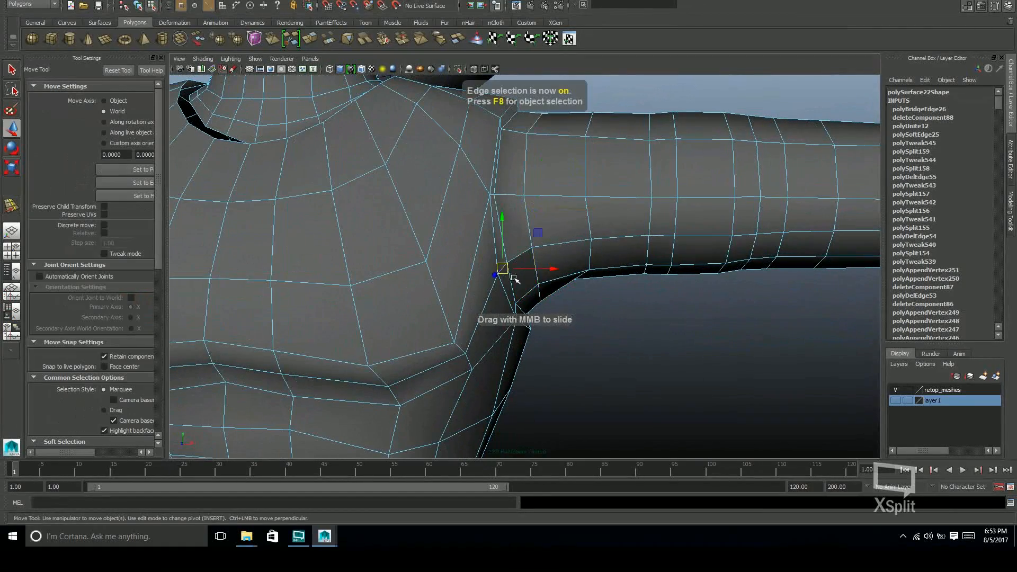
Reposition the front seam vertices between the armpit and the top of the shoulder
right_click_drag(505, 304, 469, 303)
left_click(498, 274)
left_click_drag(546, 275, 534, 297)
left_click(488, 141)
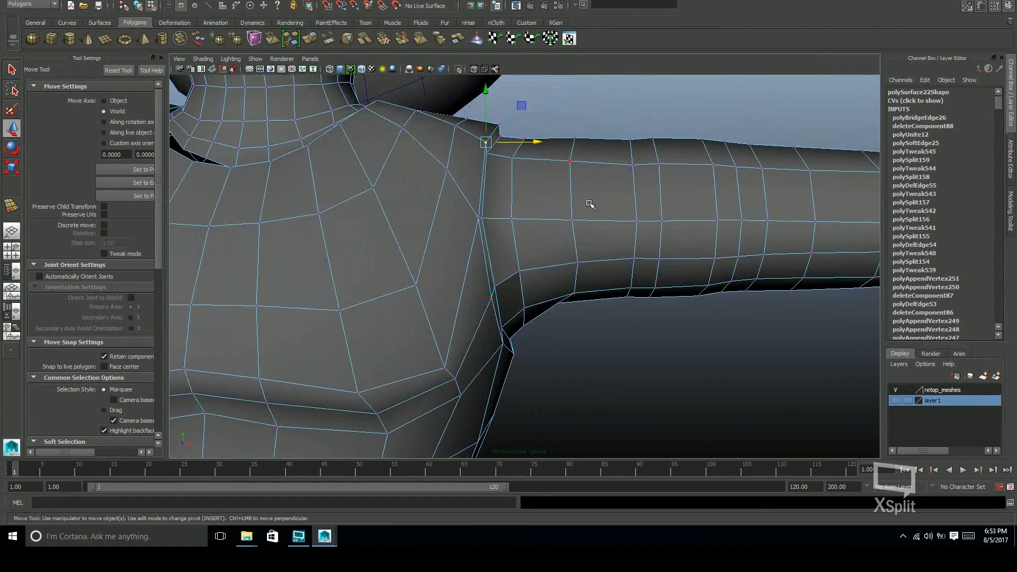
left_click_drag(590, 204, 587, 173, "alt")
left_click(507, 303)
left_click_drag(545, 291, 411, 279, "alt")
right_click_drag(411, 279, 509, 249, "alt")
left_click(542, 215)
left_click_drag(506, 214, 505, 214)
left_click_drag(545, 195, 545, 193)
Adjust further vertices around the shoulder join from other angles to smooth the edge flow
left_click_drag(594, 224, 581, 168, "alt")
left_click_drag(628, 132, 531, 244, "alt")
left_click(498, 191)
left_click_drag(544, 191, 522, 201)
left_click(476, 158)
left_click_drag(527, 158, 525, 159)
left_click_drag(525, 222, 504, 272, "alt")
left_click(501, 253)
middle_click_drag(503, 255, 506, 258)
left_click_drag(511, 281, 549, 274, "alt")
left_click(549, 258)
middle_click_drag(549, 258, 548, 258)
Return to object selection and turn off the wireframe overlay on the shaded models
scroll(604, 229, "down", 4)
left_click_drag(652, 228, 636, 255, "alt")
key("q")
key("F8")
left_click_drag(663, 318, 535, 243, "alt")
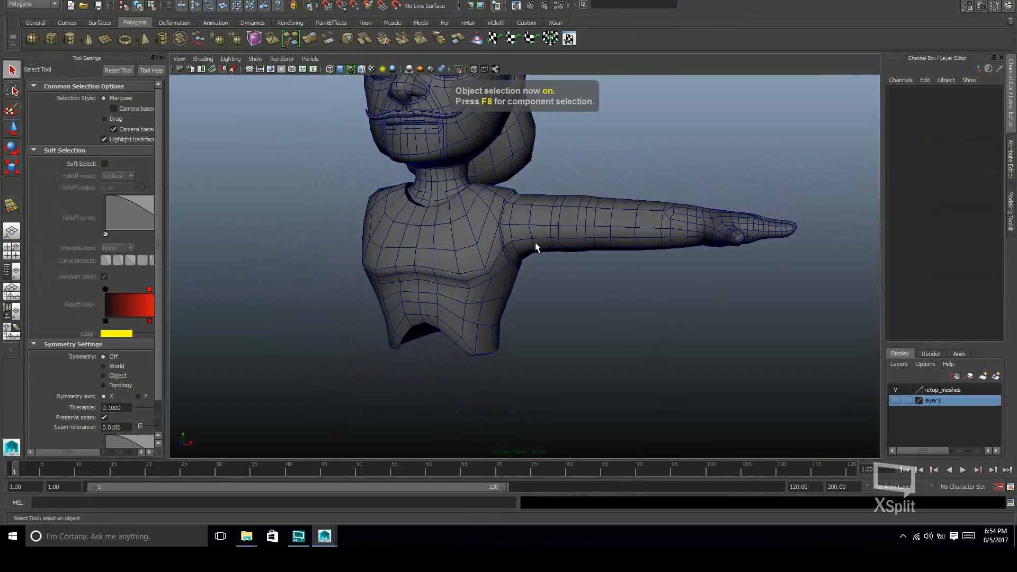
left_click(360, 70)
Soften the edges of the joined torso and arm mesh and deselect it
mouse_move(623, 281)
left_mouse_down("alt")
mouse_move(636, 291)
mouse_move(629, 281)
left_mouse_up("alt")
middle_click_drag(629, 281, 691, 303, "alt")
left_click_drag(691, 303, 681, 288, "alt")
left_click(669, 259)
right_click_drag(681, 255, 771, 261, "shift")
left_click(744, 297)
middle_click_drag(731, 297, 737, 329, "alt")
left_click_drag(737, 330, 742, 327, "alt")
right_click_drag(743, 327, 844, 327, "alt")
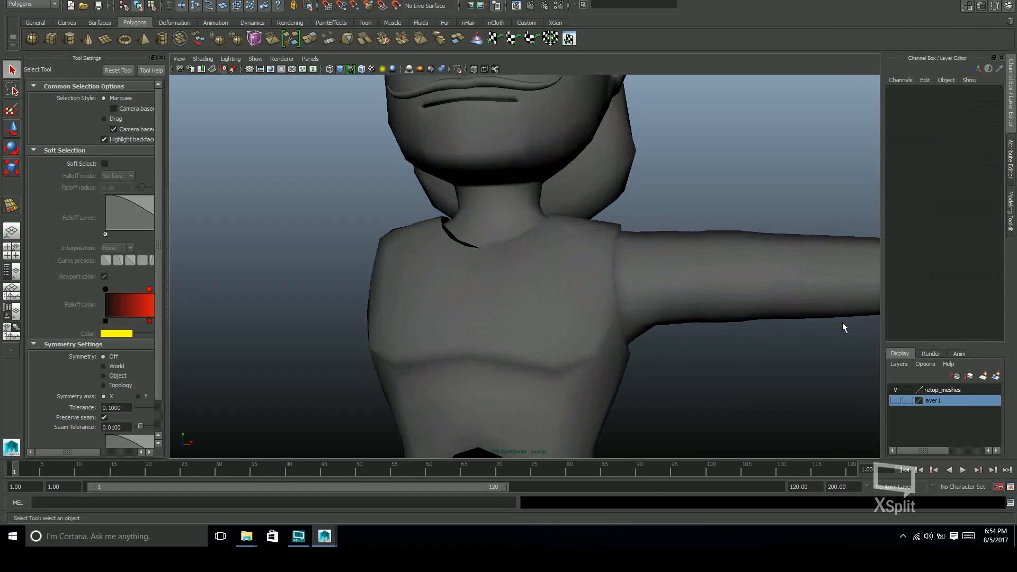
Select two narrow rings of faces around the upper arm of the body mesh
middle_click_drag(749, 289, 672, 244, "alt")
left_click(733, 248)
middle_click_drag(706, 296, 699, 307, "alt")
left_click_drag(699, 307, 710, 280, "alt")
right_click_drag(710, 281, 804, 255, "alt")
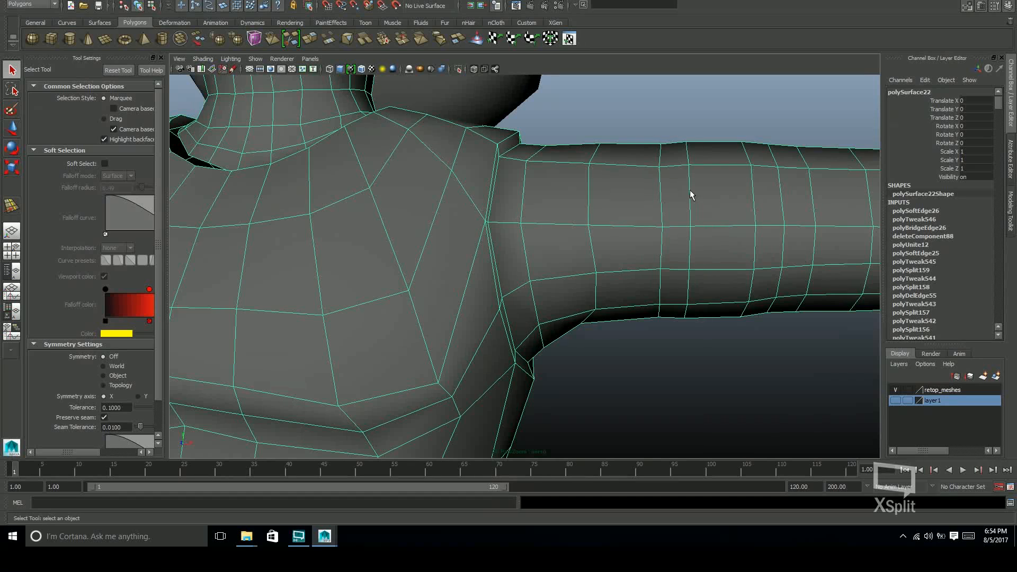
left_click_drag(759, 222, 715, 237, "alt")
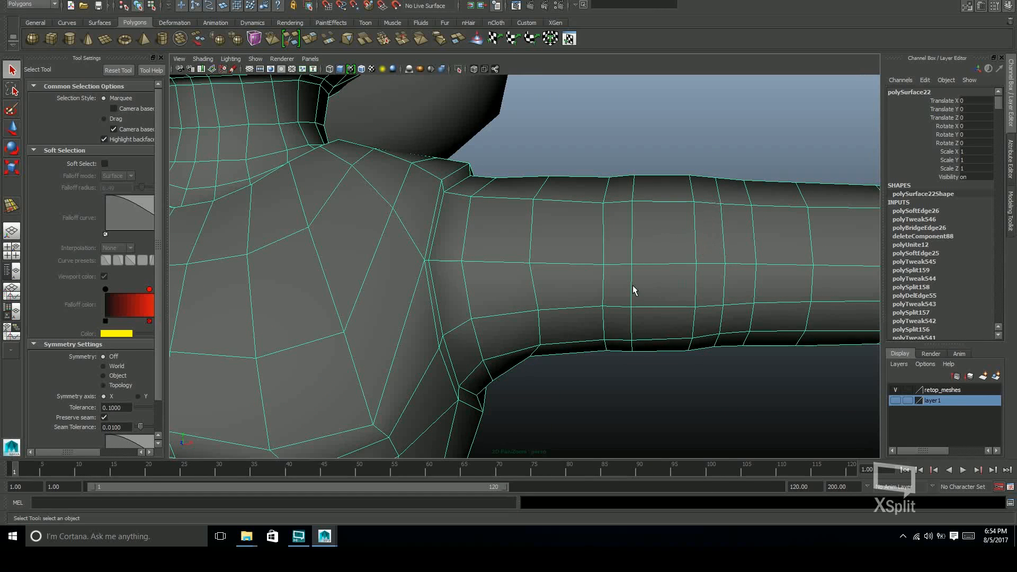
key("F10")
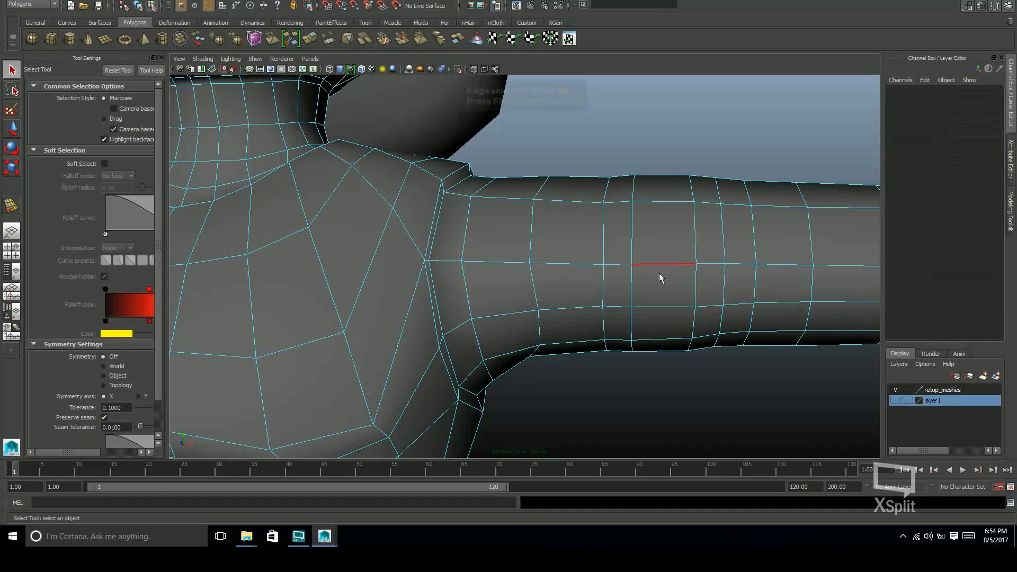
left_click(623, 202)
right_click(623, 203, "shift")
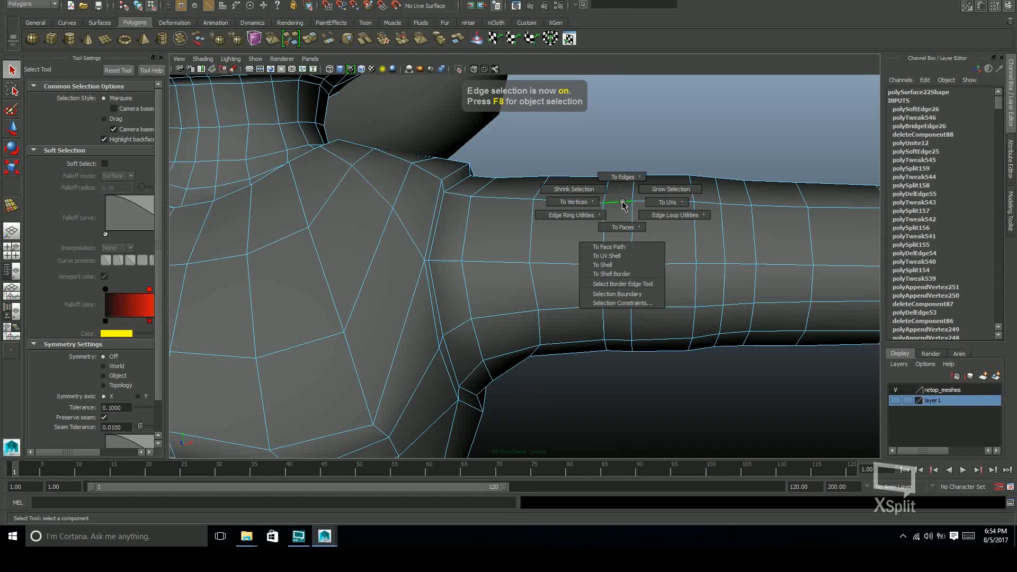
mouse_move(623, 205)
right_mouse_down("shift")
mouse_move(629, 228)
mouse_move(622, 196)
right_mouse_up("shift")
left_click(709, 202, "shift")
right_click_drag(709, 202, 624, 227, "ctrl")
left_click_drag(690, 247, 576, 260, "alt")
right_click_drag(576, 260, 577, 304, "ctrl")
left_click_drag(577, 304, 615, 310, "alt")
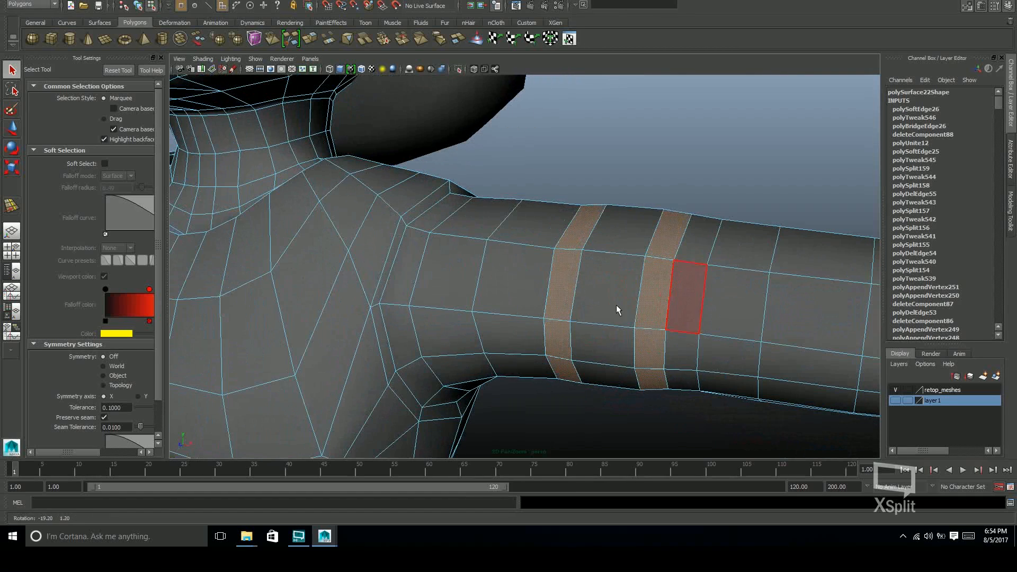
Extrude the two face rings outward into raised bands around the upper arm, with an offset of 0.02
left_click_drag(642, 259, 633, 234, "alt")
mouse_move(630, 235)
right_mouse_down("ctrl")
mouse_move(602, 247)
mouse_move(621, 257)
mouse_move(597, 253)
mouse_move(622, 258)
mouse_move(639, 236)
mouse_move(643, 257)
mouse_move(641, 229)
right_mouse_up("ctrl")
left_click_drag(641, 229, 666, 249, "alt")
right_click_drag(666, 260, 692, 257, "shift")
left_click(793, 290)
left_click(675, 248)
mouse_move(677, 250)
left_mouse_down()
mouse_move(700, 249)
mouse_move(673, 250)
mouse_move(671, 267)
left_mouse_up()
key("ctrl+z")
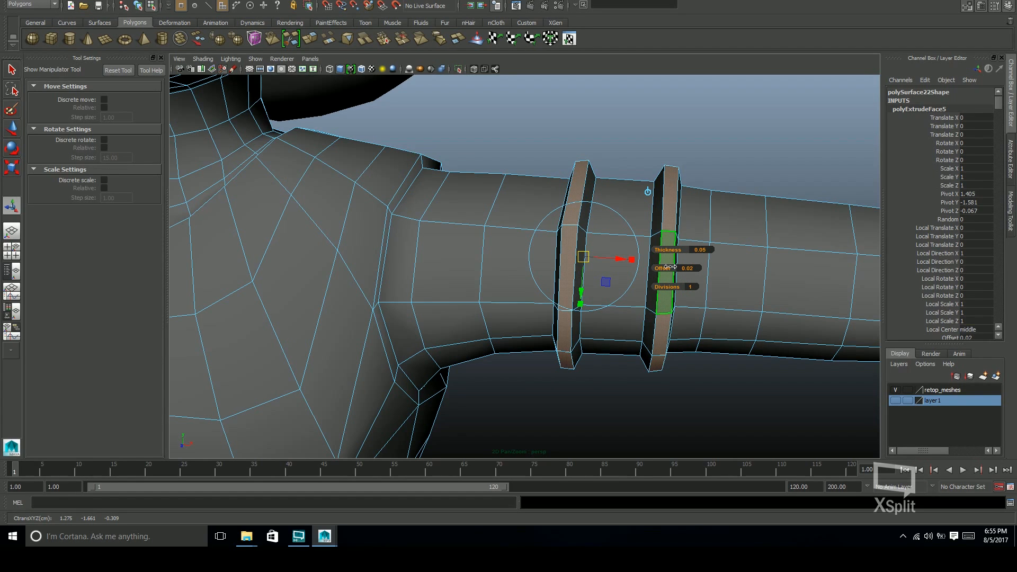
left_click_drag(680, 250, 679, 248)
mouse_move(703, 345)
left_mouse_down("alt")
mouse_move(715, 291)
mouse_move(688, 297)
mouse_move(702, 333)
left_mouse_up("alt")
Return to object selection, soften the edges of the banded body mesh, and save the scene
key("q")
key("F8")
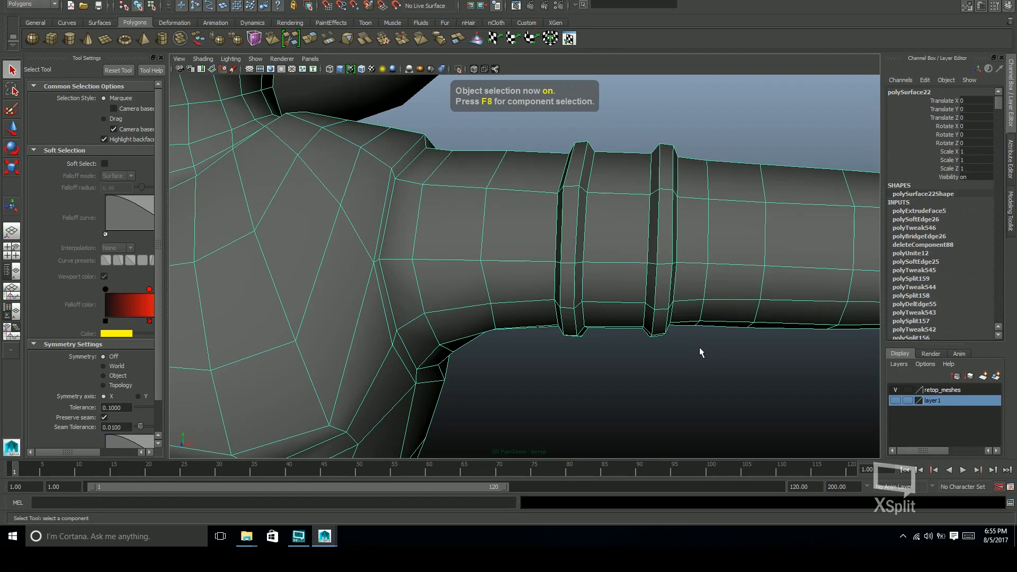
left_click(729, 346)
right_click_drag(729, 346, 511, 301, "alt")
left_click_drag(530, 318, 591, 351, "alt")
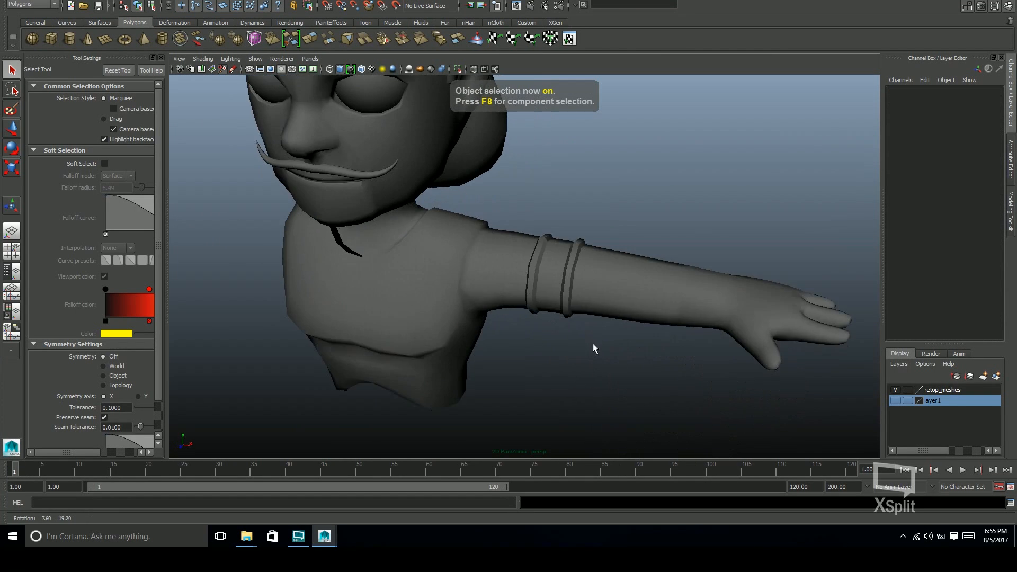
left_click(631, 309)
left_click_drag(631, 309, 634, 286, "alt")
right_click(635, 284, "shift")
right_click_drag(636, 283, 720, 284, "shift")
left_click(673, 341)
middle_click_drag(661, 318, 714, 307, "alt")
mouse_move(714, 311)
left_mouse_down("alt")
mouse_move(657, 279)
mouse_move(590, 311)
mouse_move(622, 293)
mouse_move(761, 291)
mouse_move(661, 284)
mouse_move(710, 300)
left_mouse_up("alt")
key("ctrl+s")
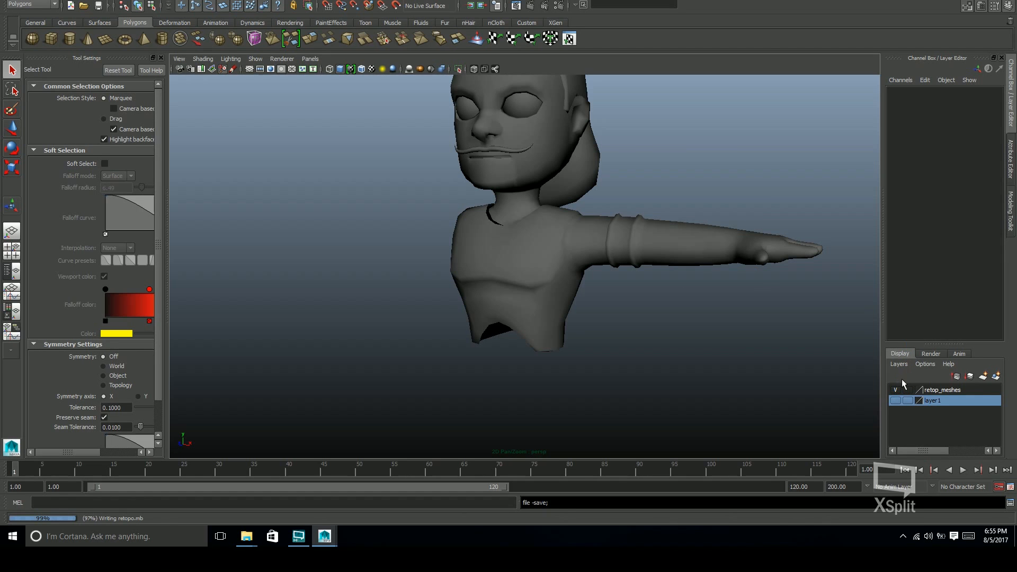
middle_click_drag(743, 318, 768, 341, "alt")
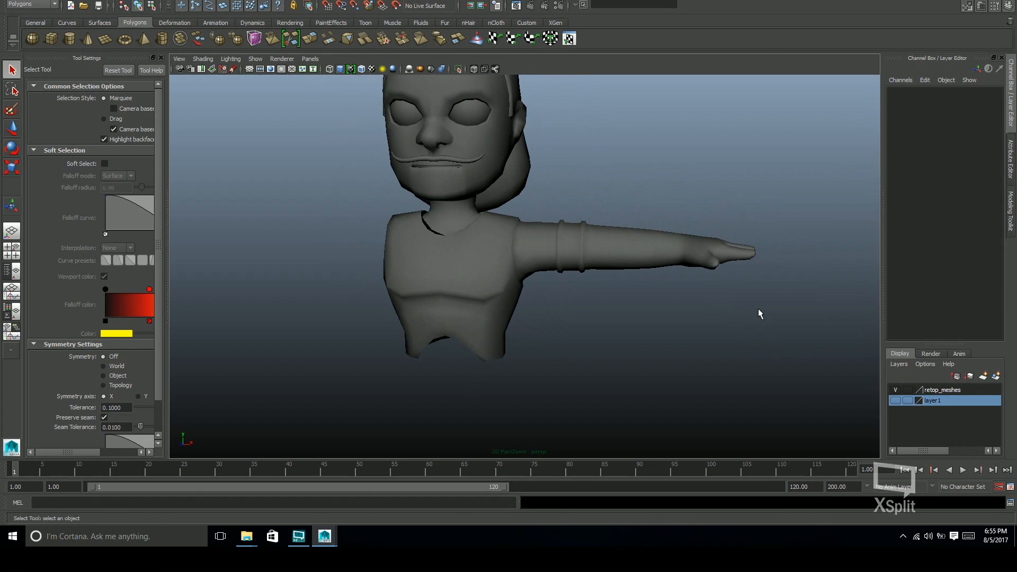
Show layer1 to remove the sculpted arm mesh polySurface17, and save the scene
left_click(895, 401)
left_click_drag(710, 399, 667, 358, "alt")
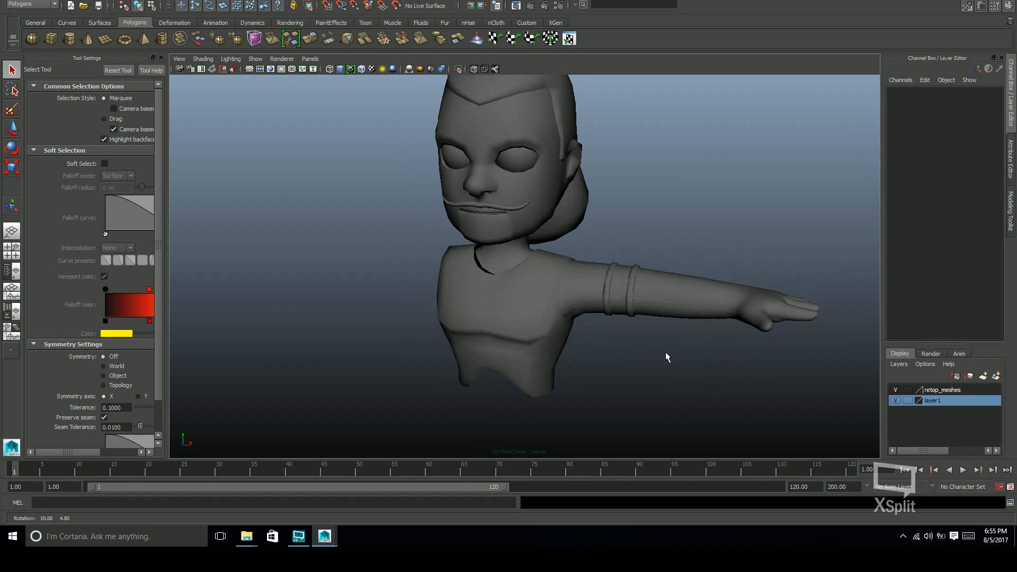
left_click(682, 308)
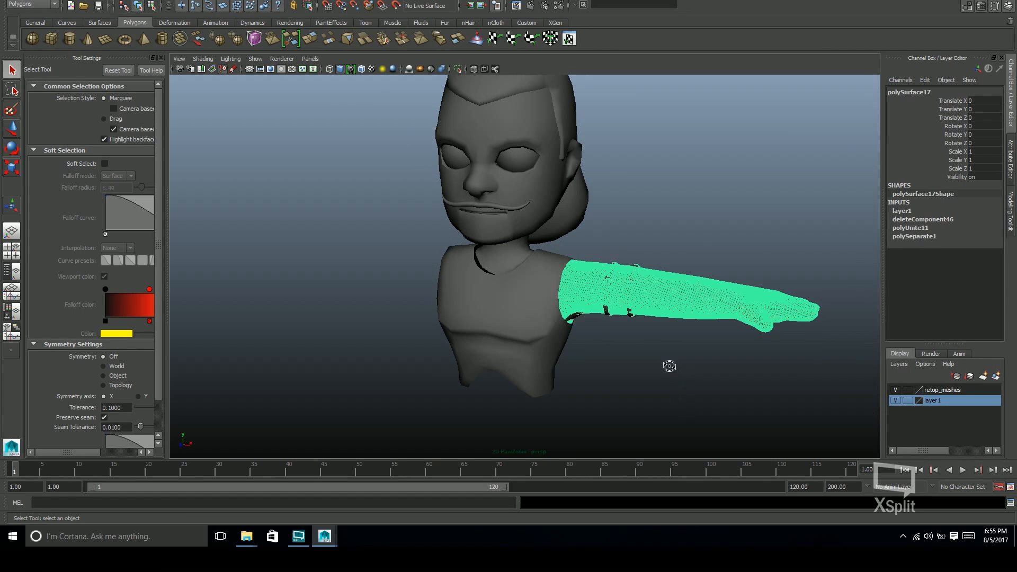
left_click_drag(670, 366, 647, 325, "alt")
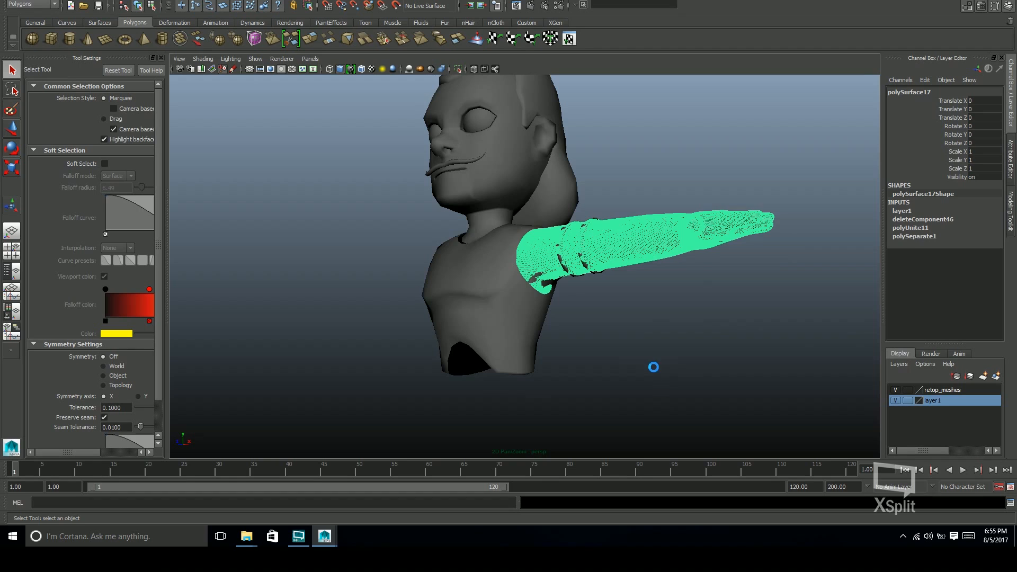
left_click(697, 333)
left_click_drag(686, 321, 754, 306, "alt")
key("ctrl+s")
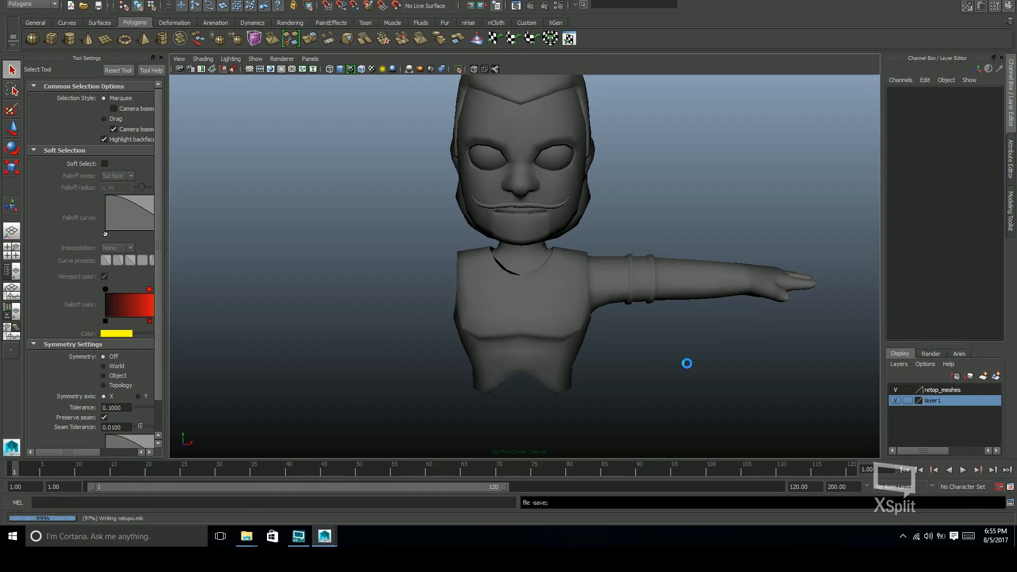
Import the arm bands mesh from the file browser and delete the faces of the band on the armless side
left_click(247, 538)
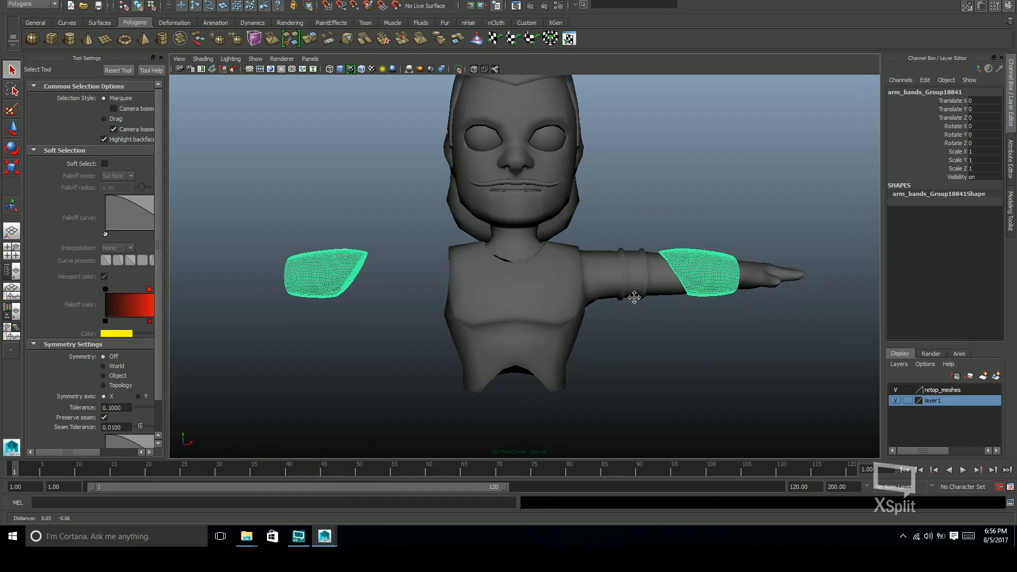
left_click_drag(634, 297, 526, 322, "alt")
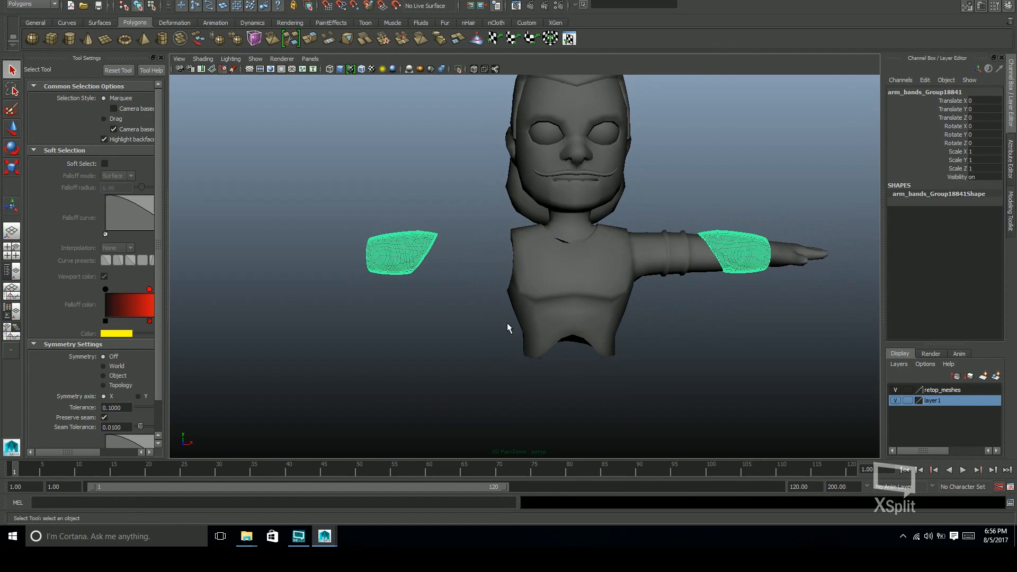
key("F11")
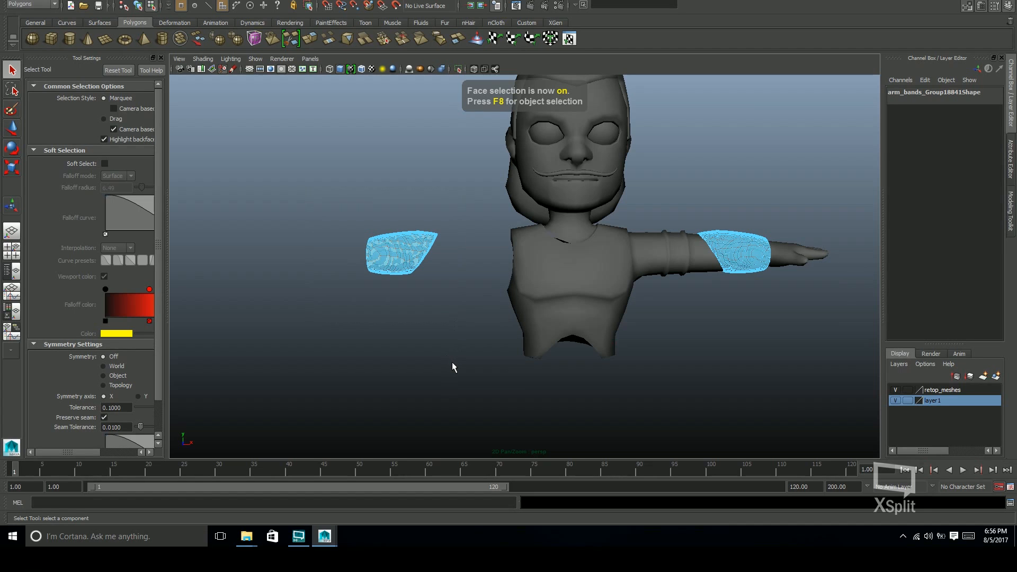
key("Delete")
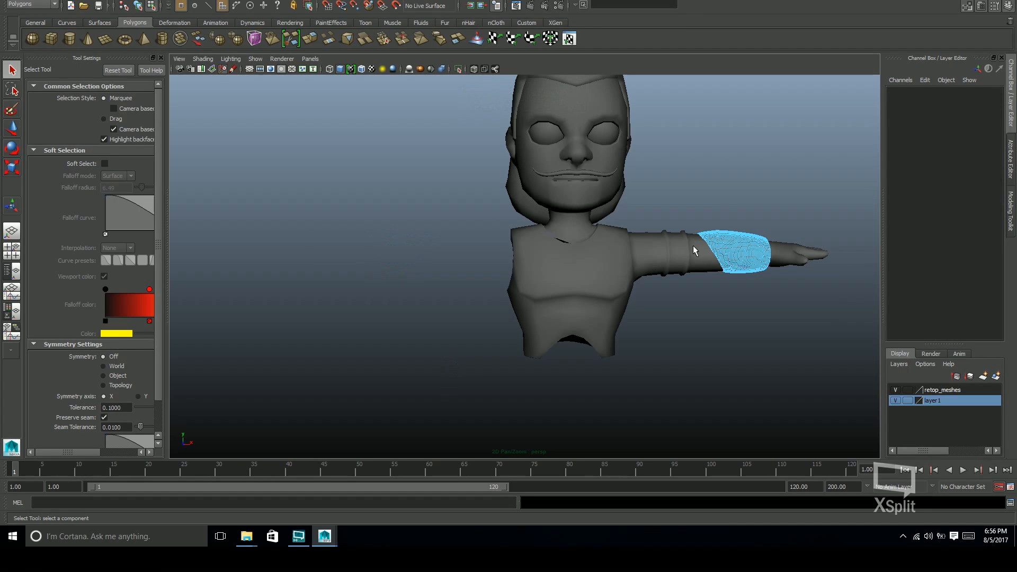
key("F8")
key("w")
Examine how the remaining sculpted band wraps around the forearm from several angles
left_click(747, 286)
left_click_drag(747, 285, 595, 323, "alt")
left_click(686, 282)
right_click_drag(595, 324, 747, 284, "alt")
left_click_drag(747, 284, 750, 264, "alt")
right_click_drag(749, 264, 706, 272, "alt")
left_click_drag(706, 272, 677, 291, "alt")
left_click(761, 297)
left_click(678, 299)
left_click(674, 336)
left_click_drag(674, 336, 646, 296, "alt")
left_click(646, 297)
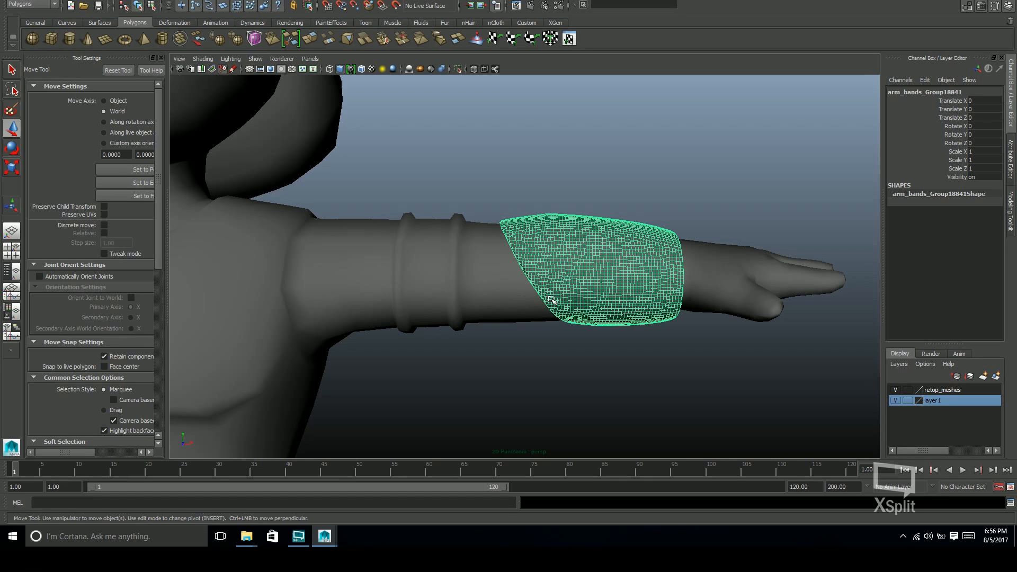
right_click_drag(658, 305, 484, 302, "alt")
middle_click_drag(485, 302, 554, 284, "alt")
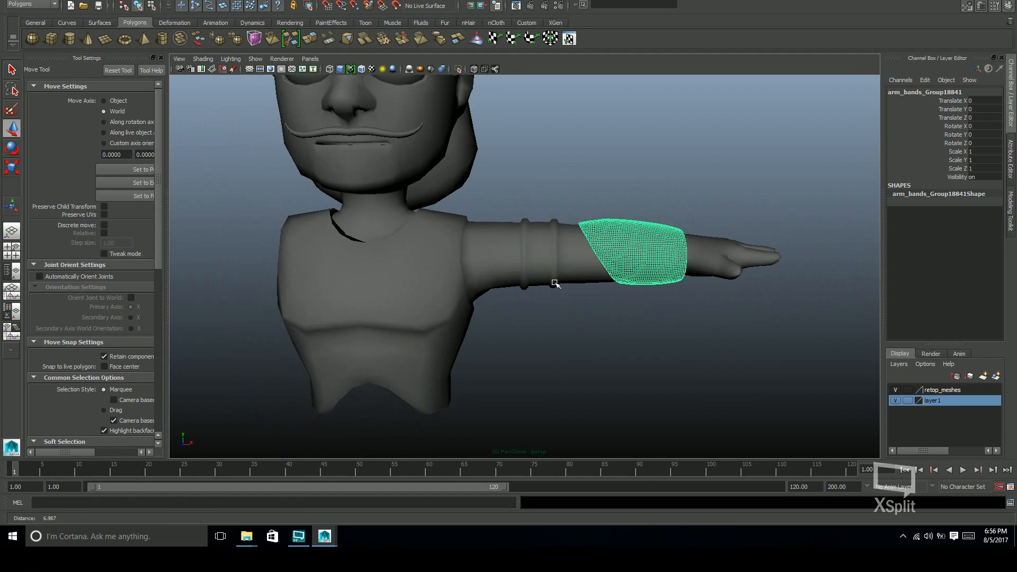
left_click_drag(554, 284, 624, 311, "alt")
right_click_drag(624, 311, 537, 314, "alt")
left_click_drag(538, 315, 582, 313, "alt")
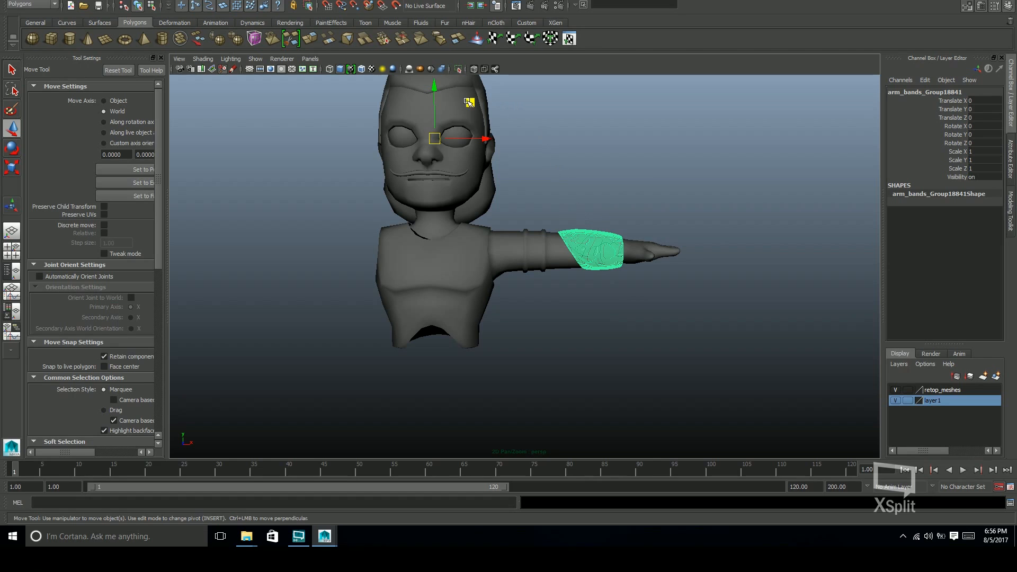
Add the arm band mesh to layer1 and hide that layer
left_click_drag(469, 102, 631, 101)
key("ctrl+z")
right_click(936, 401)
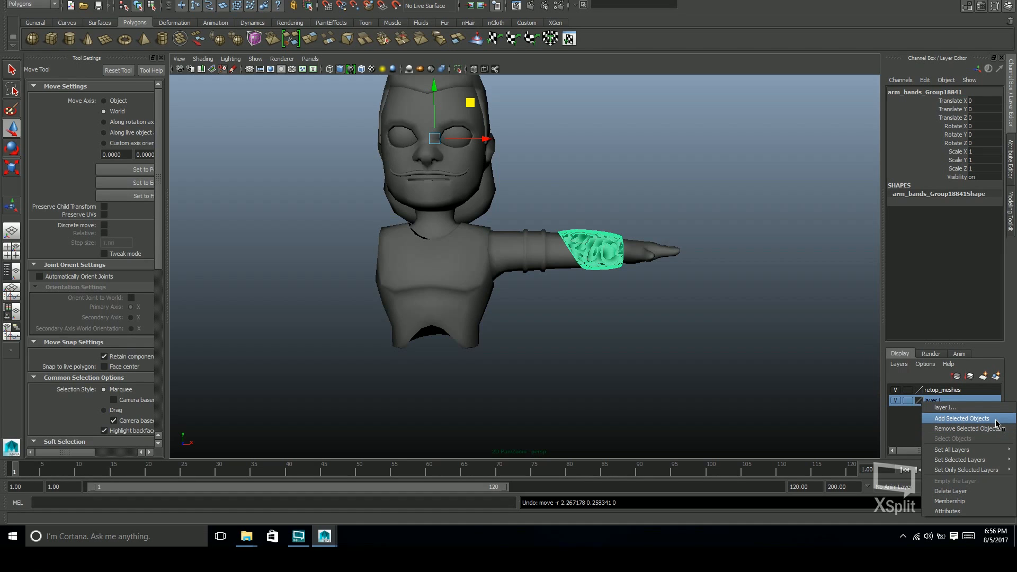
left_click(962, 419)
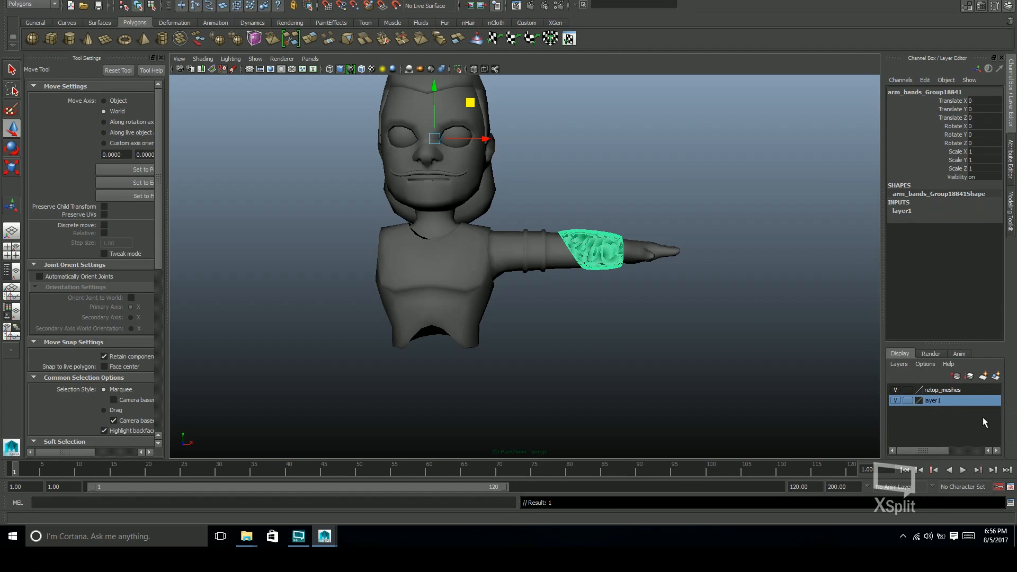
left_click(896, 402)
key("q")
left_click(705, 352)
Examine the retopologized torso, shoulder and banded arm from several angles
left_click_drag(705, 352, 672, 349, "alt")
left_click_drag(596, 272, 610, 263, "alt")
right_click_drag(611, 263, 816, 302, "alt")
middle_click_drag(684, 295, 724, 277, "alt")
right_click_drag(724, 277, 605, 312, "alt")
middle_click_drag(605, 312, 589, 325, "alt")
right_click_drag(584, 298, 557, 305, "alt")
mouse_move(593, 312)
left_mouse_down("alt")
mouse_move(601, 295)
mouse_move(605, 305)
left_mouse_up("alt")
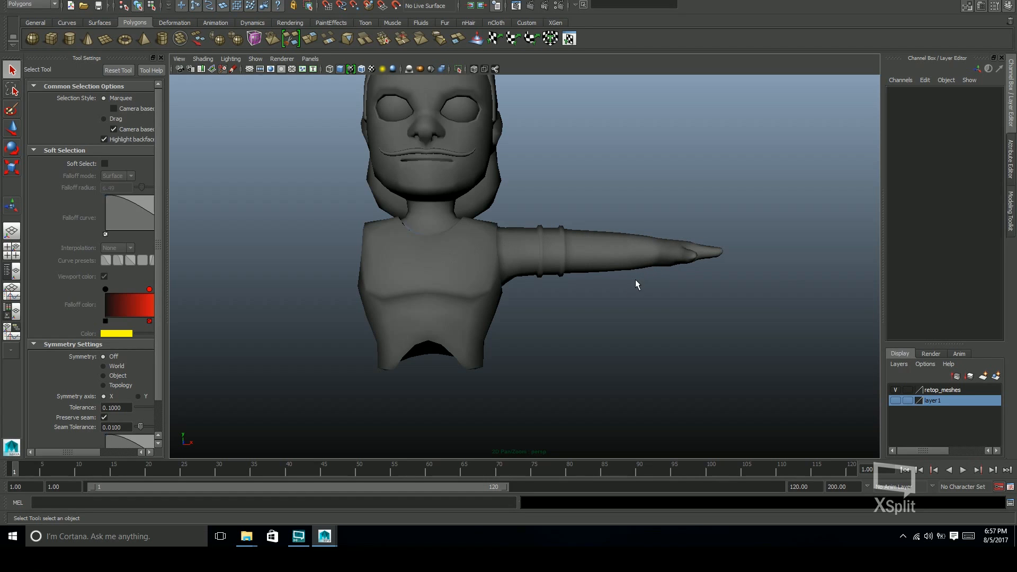
scroll(601, 256, "up", 5)
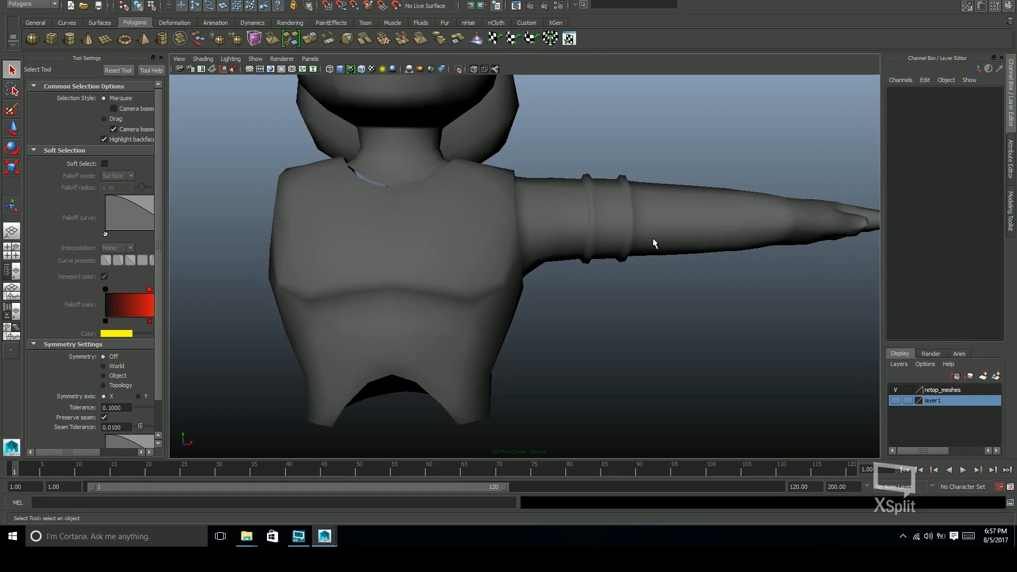
Select the edges around the upper-arm bands with soft selection on and adjust the falloff radius
left_click(651, 237)
scroll(643, 288, "down", 2)
key("F10")
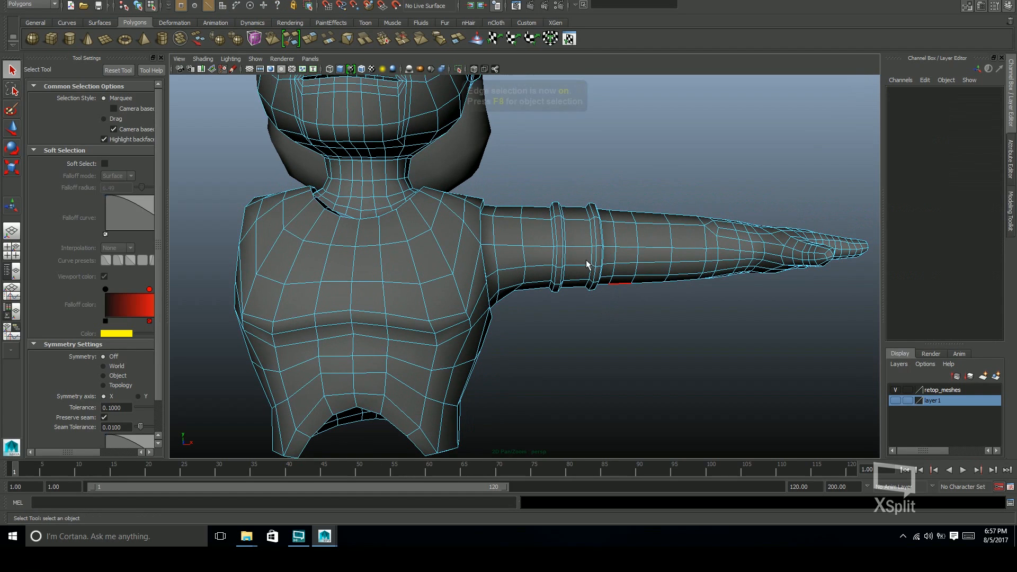
left_click_drag(595, 268, 331, 295, "alt")
left_click(582, 265)
key("b")
left_click_drag(656, 269, 297, 287)
left_click_drag(610, 274, 412, 275)
Try to move the band edges and the edges just beyond them vertically with a soft falloff
key("w")
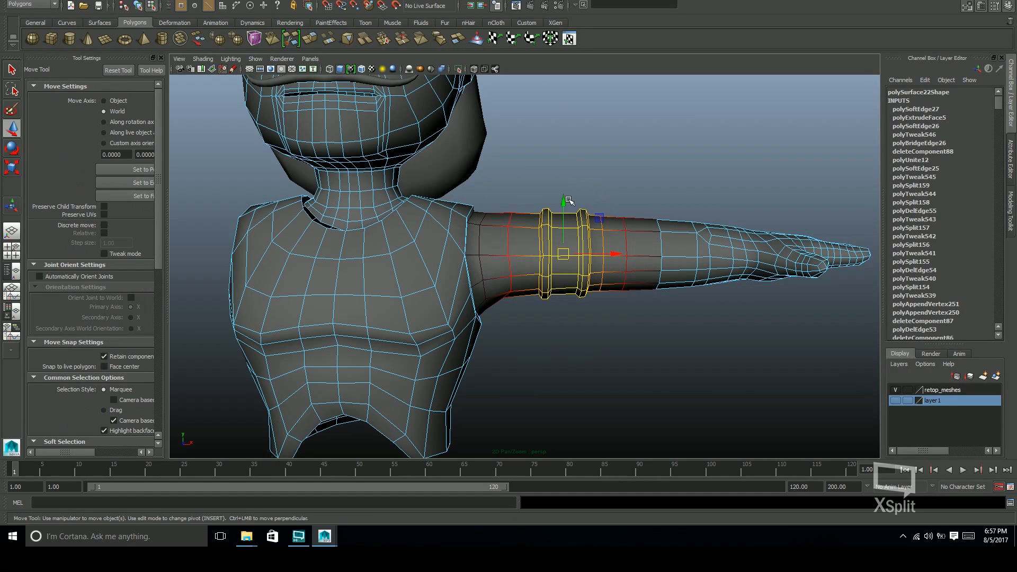
mouse_move(564, 203)
left_mouse_down()
mouse_move(683, 244)
mouse_move(731, 275)
mouse_move(666, 288)
mouse_move(565, 197)
left_mouse_up()
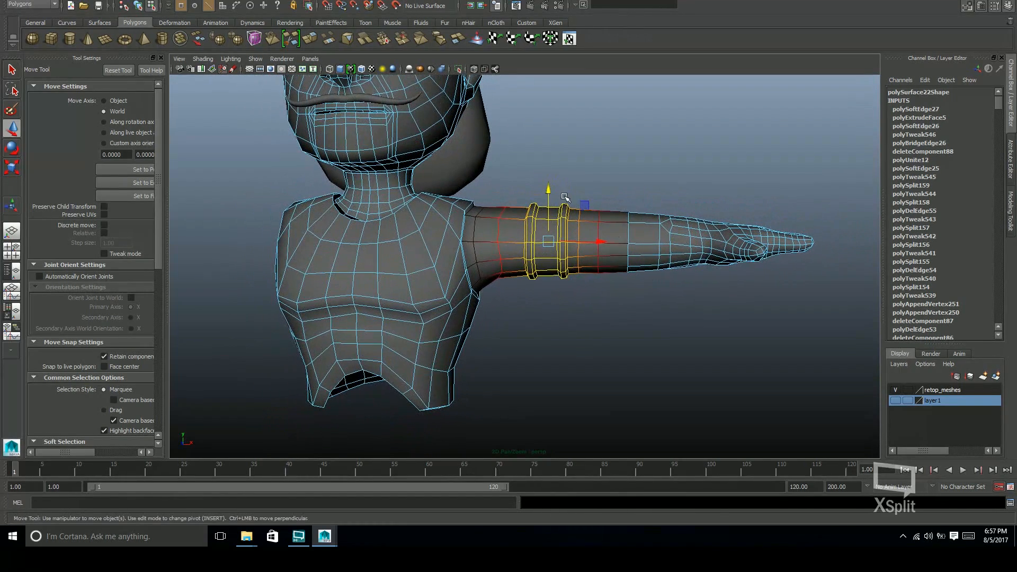
left_click(600, 233)
left_click_drag(605, 276, 671, 269)
left_click_drag(600, 199, 600, 219)
key("ctrl+z")
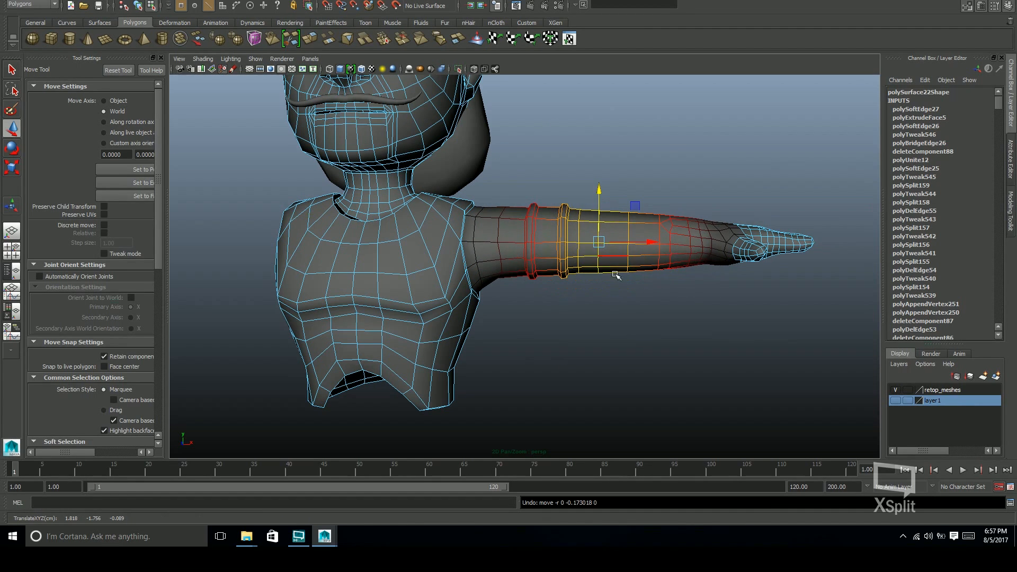
Try to lower the upper-arm edges slightly with a wider soft-selection falloff
left_click_drag(606, 284, 629, 269)
left_click_drag(599, 191, 601, 201)
key("ctrl+z")
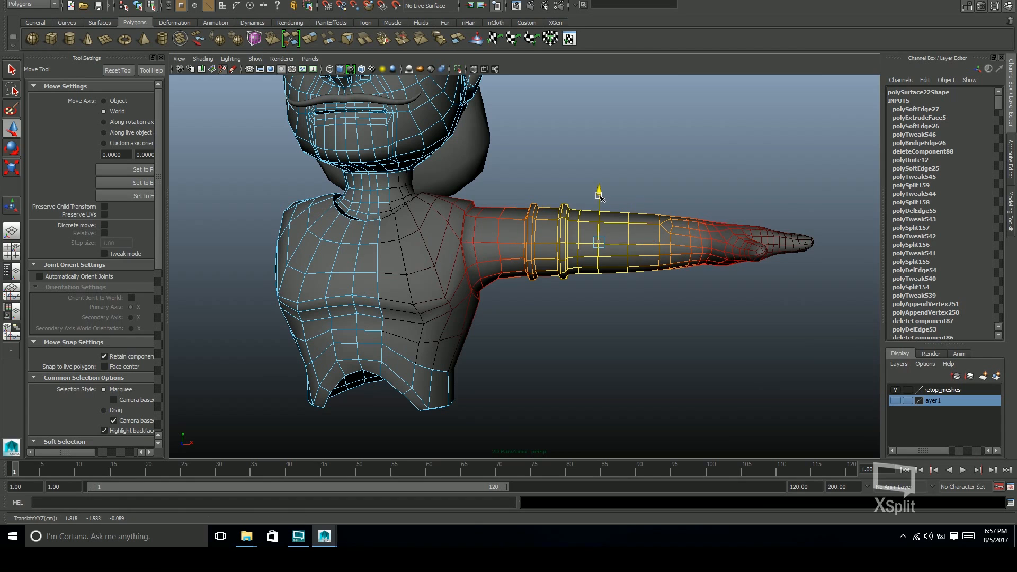
left_click_drag(636, 241, 700, 277, "alt")
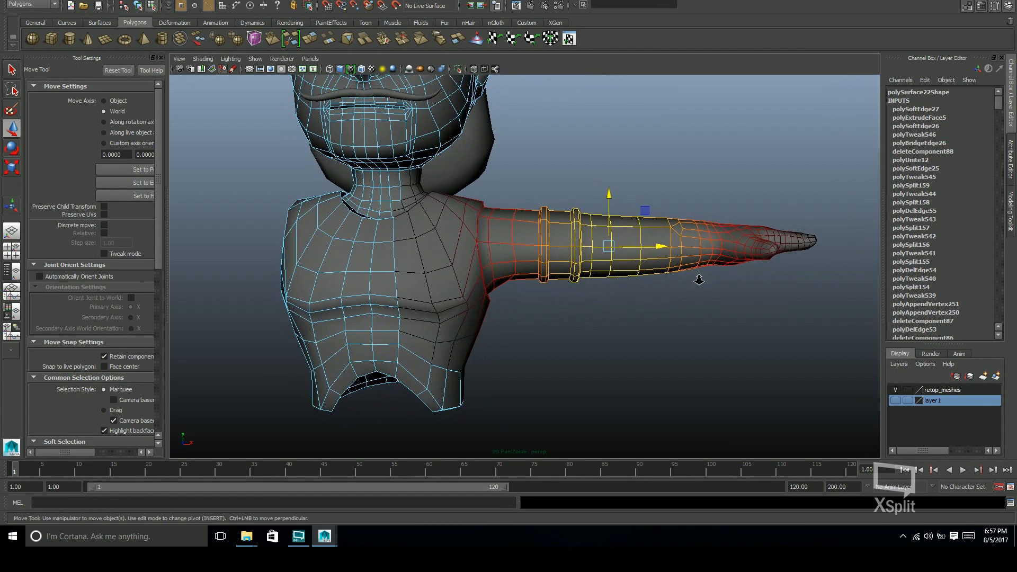
right_click_drag(701, 277, 630, 302, "alt")
left_click_drag(629, 302, 652, 291, "alt")
key("ctrl+z")
Return to object selection and save the scene
key("q")
key("F8")
key("ctrl+s")
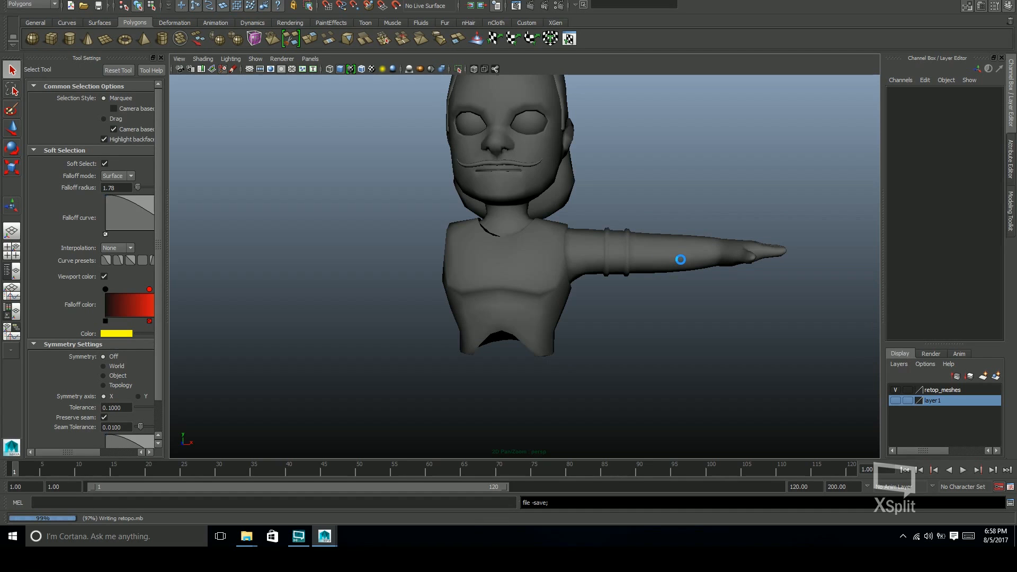
left_click(681, 261)
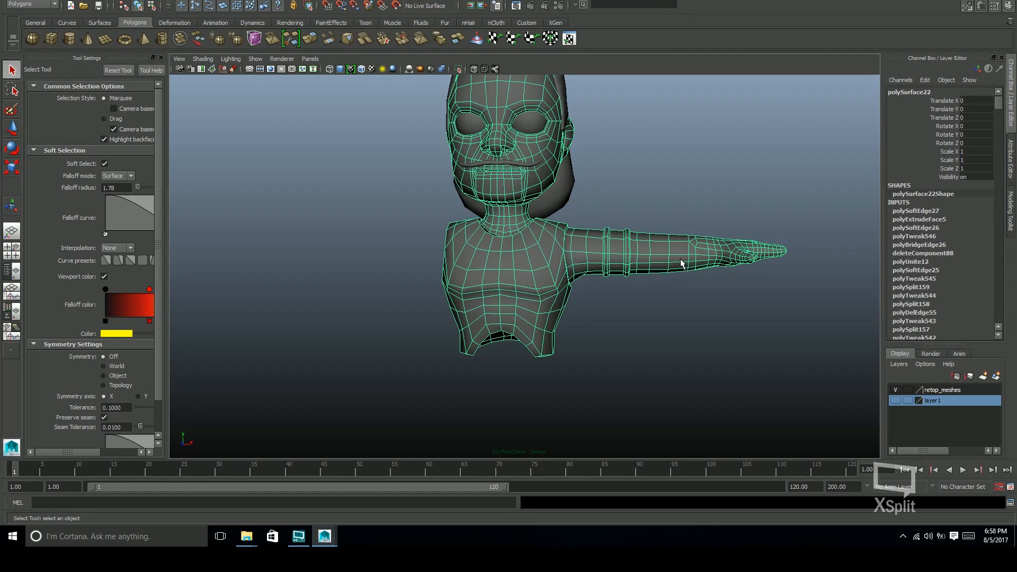
left_click(709, 347)
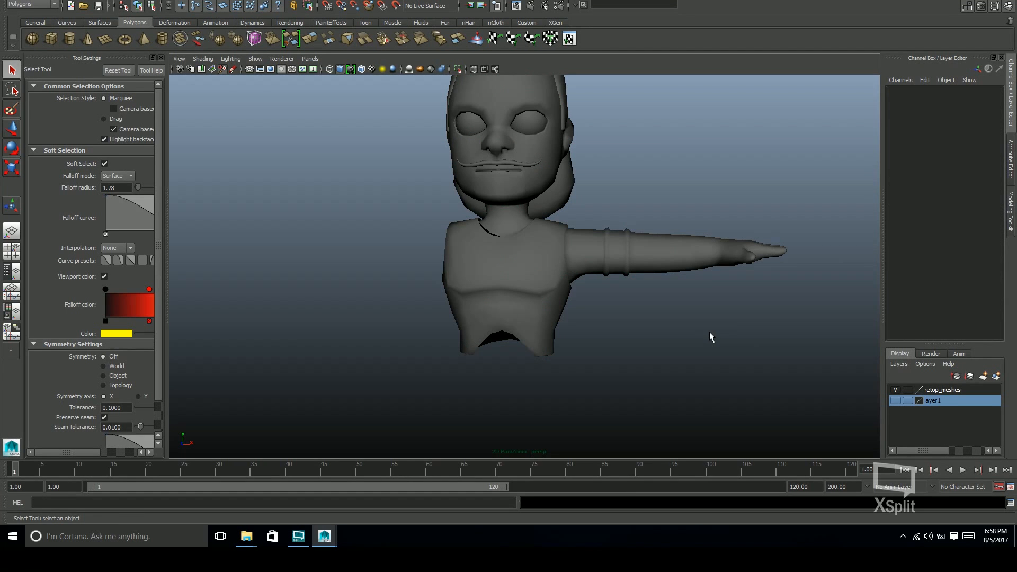
Try deleting the construction history of all objects in the scene
left_click_drag(719, 280, 618, 206, "alt")
middle_click_drag(555, 282, 573, 267, "alt")
left_click_drag(416, 101, 665, 354)
left_click(452, 334)
key("space")
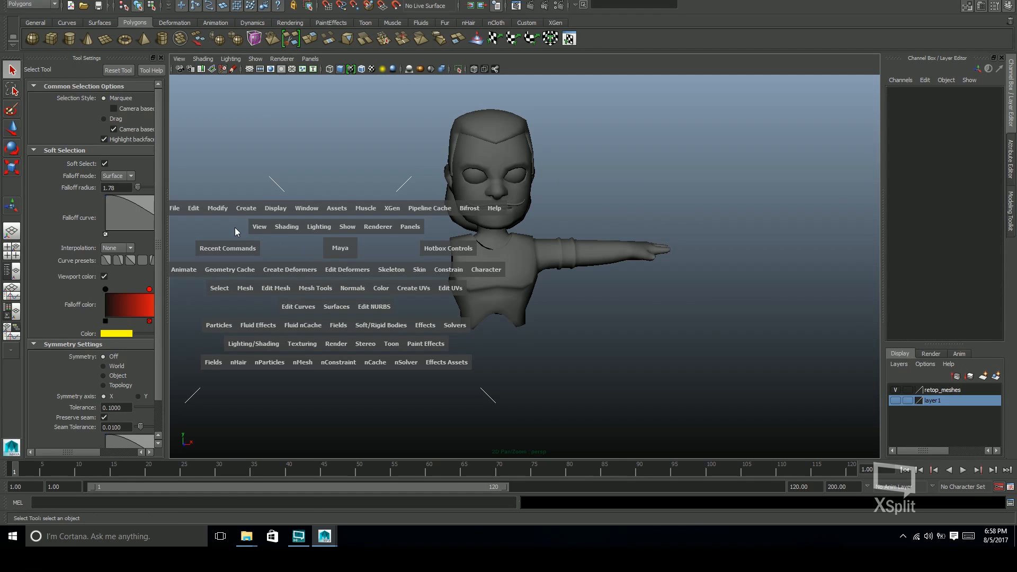
left_click(194, 209)
mouse_move(283, 332)
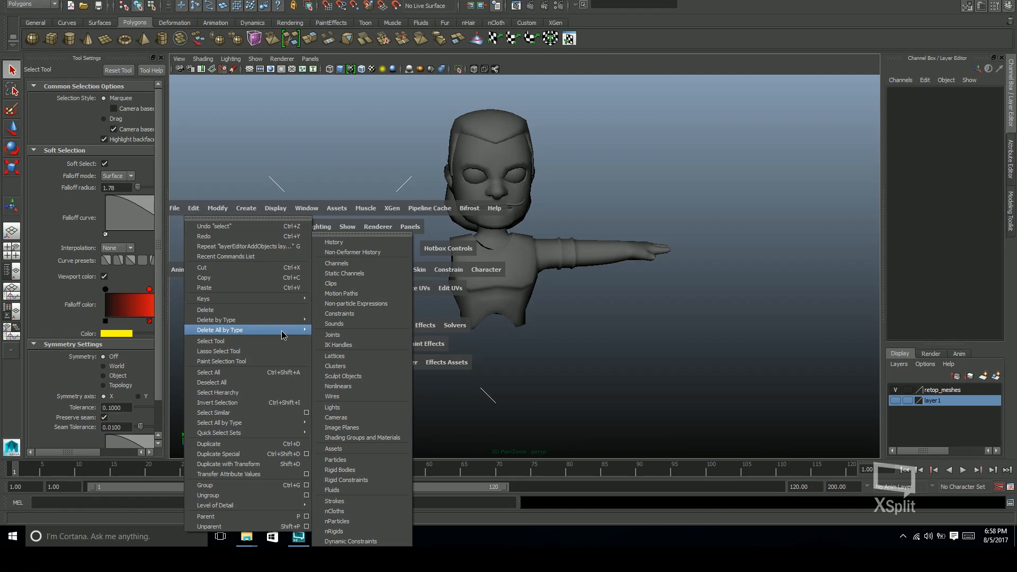
left_click(373, 244)
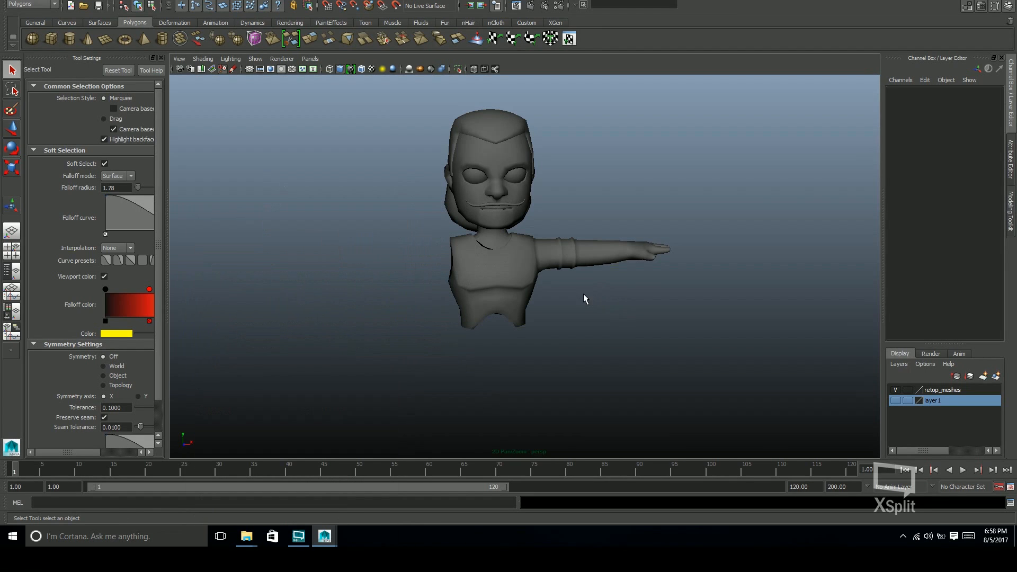
Inspect the body mesh's attributes and undo the history deletion
left_click(601, 261)
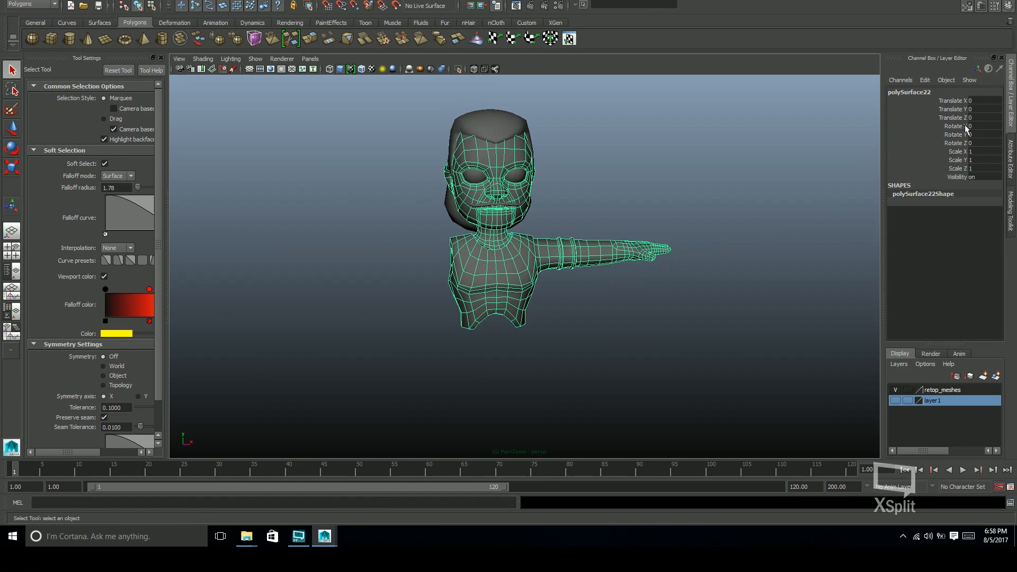
key("ctrl+a")
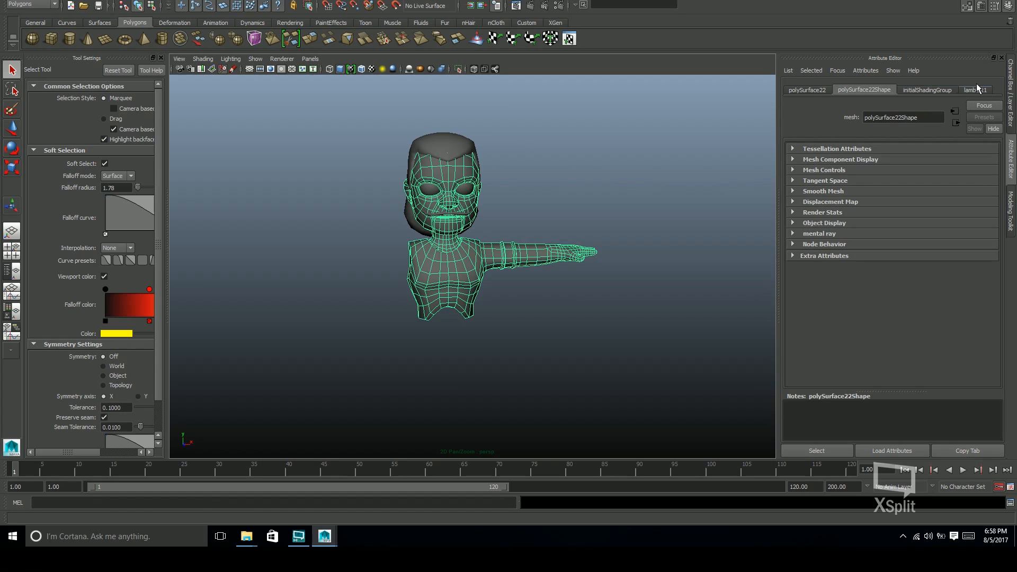
key("ctrl+a")
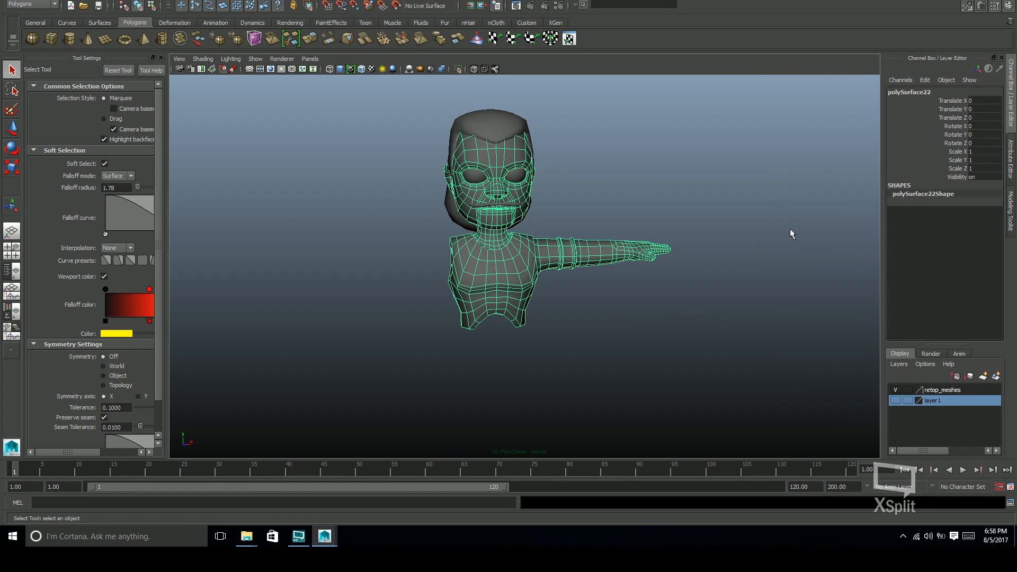
key("ctrl+z")
key("ctrl+z")
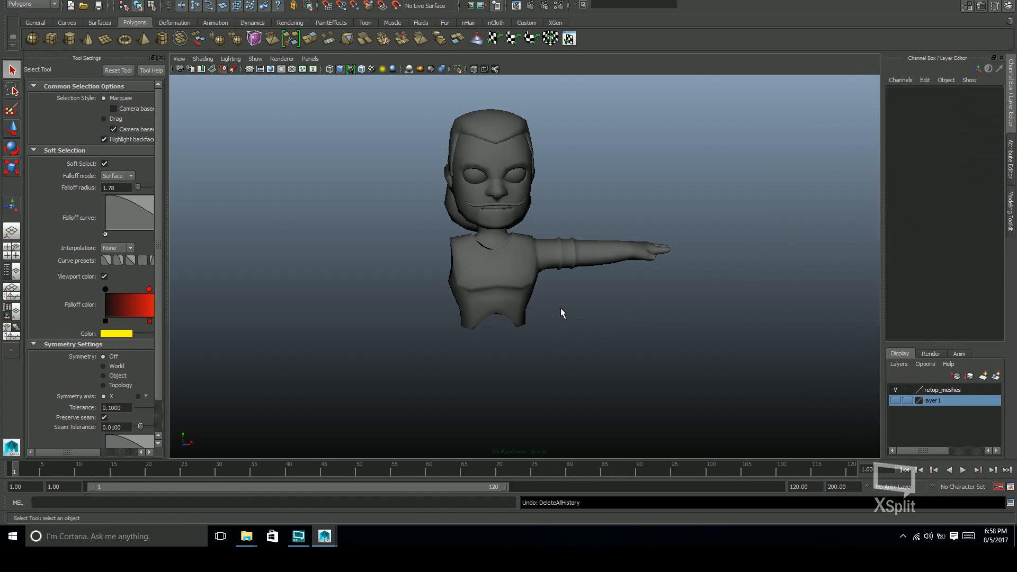
Examine the list of construction history inputs on the body mesh
left_click(575, 264)
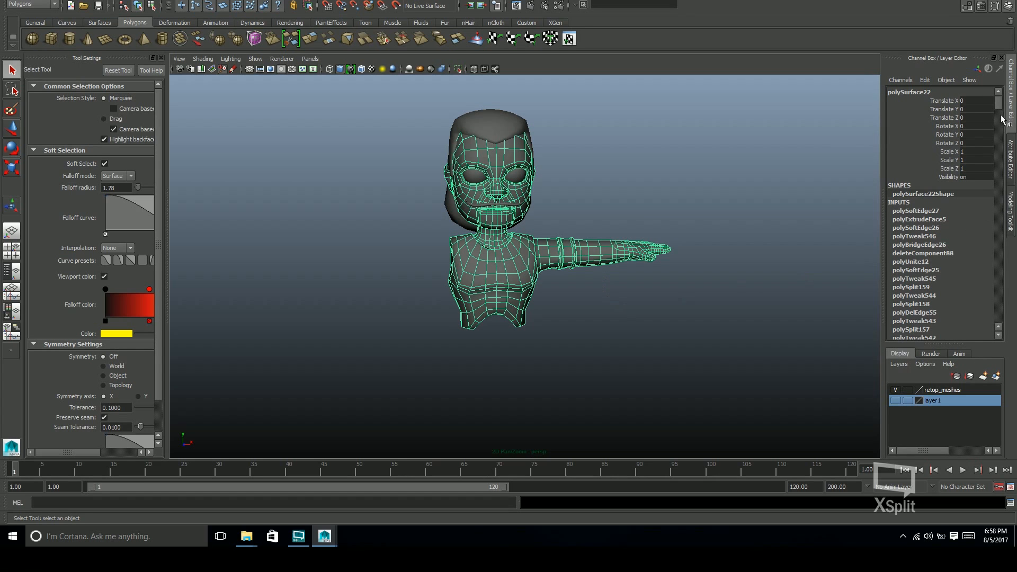
mouse_move(1000, 105)
left_mouse_down()
mouse_move(1000, 190)
mouse_move(943, 195)
mouse_move(999, 236)
mouse_move(999, 305)
mouse_move(1008, 91)
left_mouse_up()
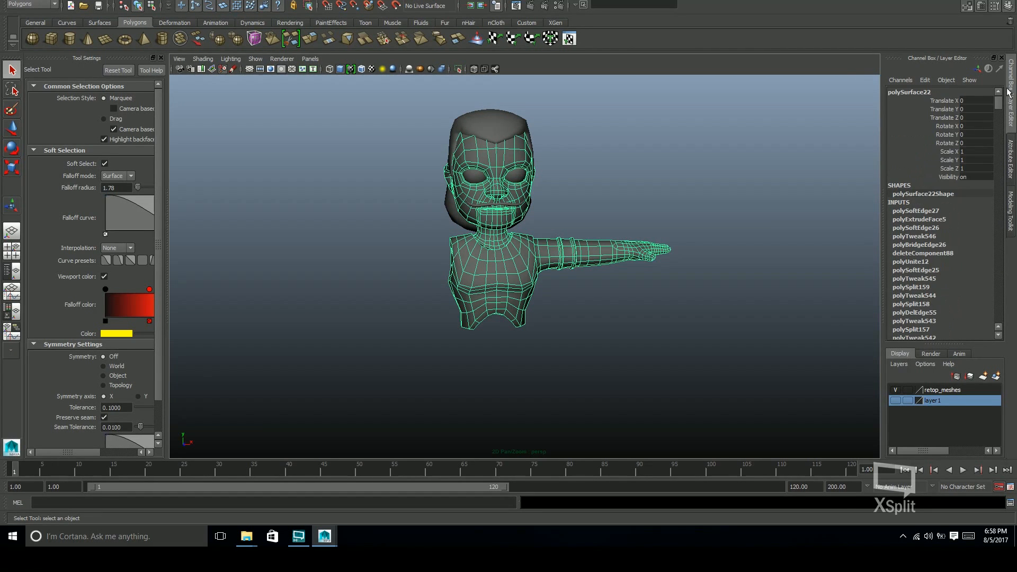
left_click(784, 296)
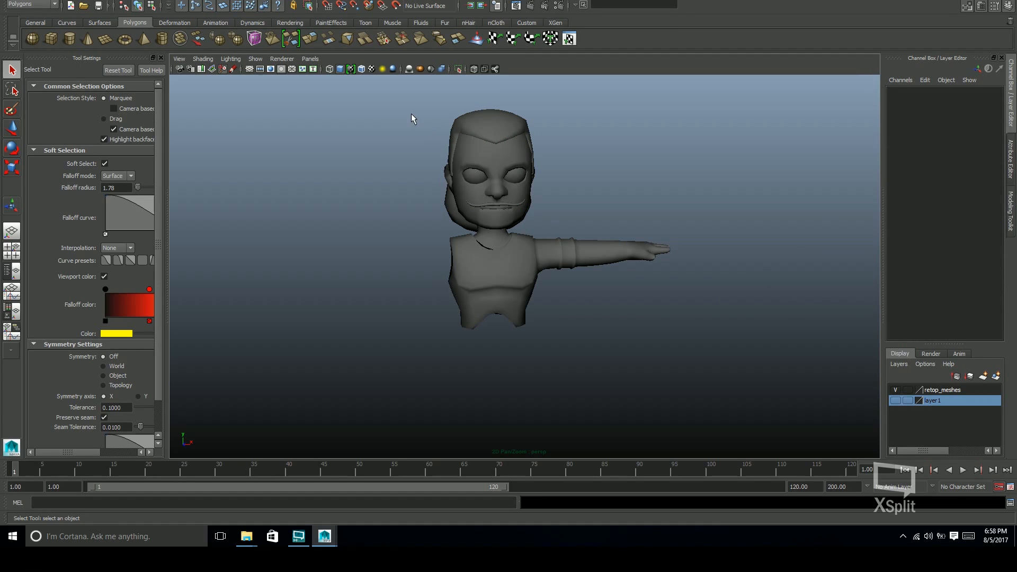
Delete the construction history of all objects and check the body mesh's inputs
key("space")
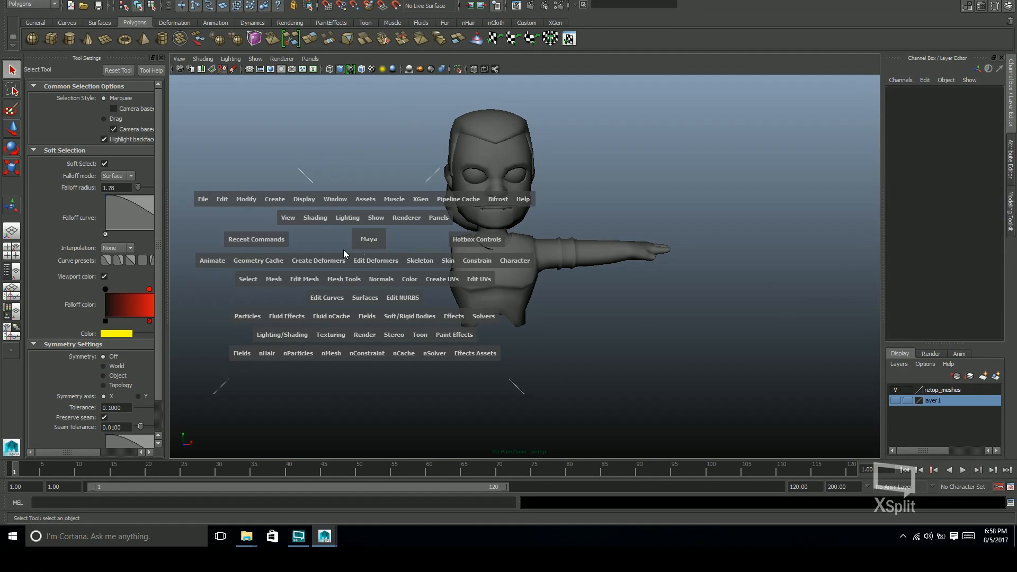
left_click(222, 199)
mouse_move(286, 321)
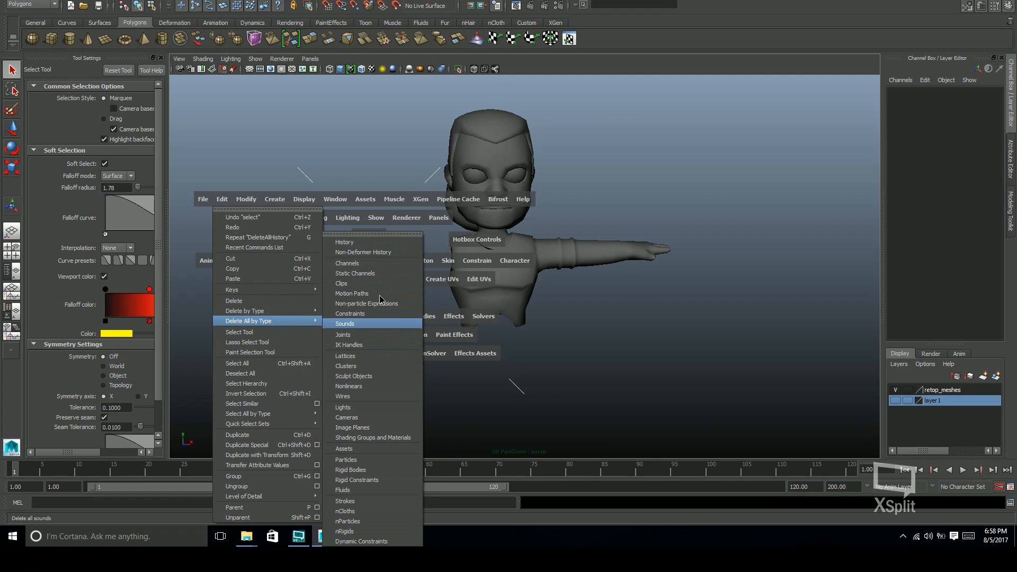
left_click(376, 243)
left_click(591, 270)
left_click_drag(613, 300, 519, 180, "alt")
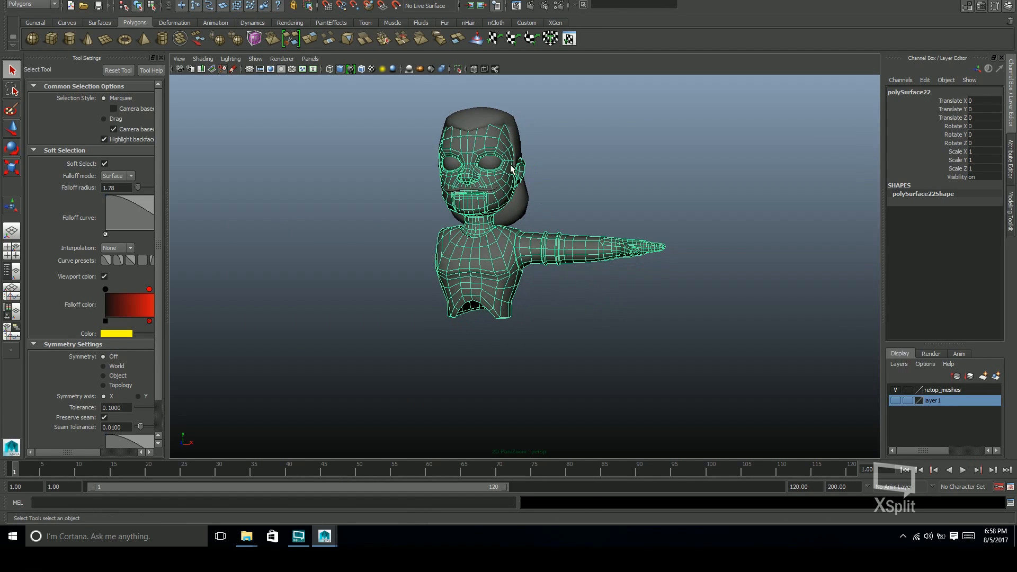
Check the hair mesh's remaining inputs and save the scene
left_click(525, 213)
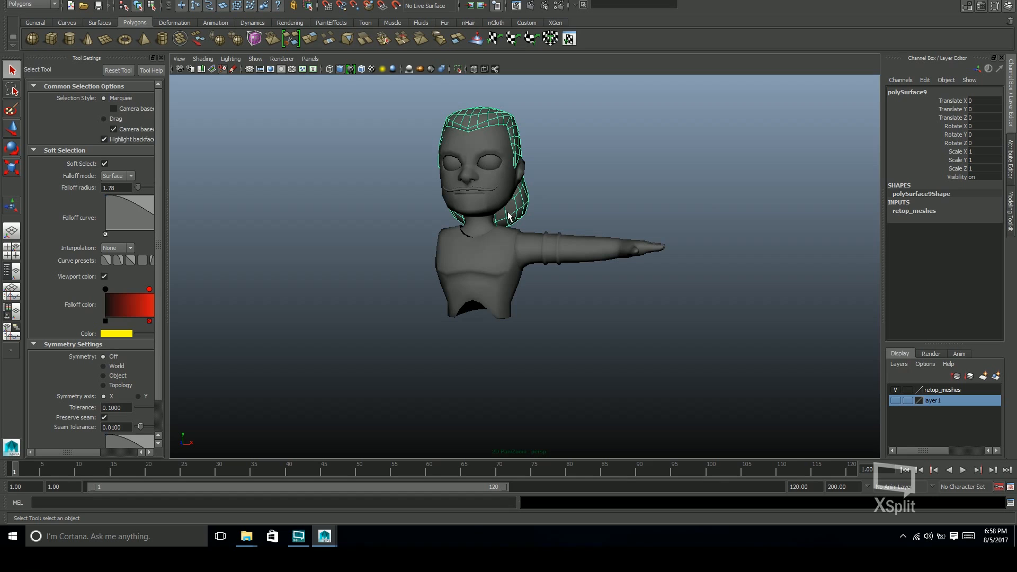
left_click_drag(532, 271, 574, 275, "alt")
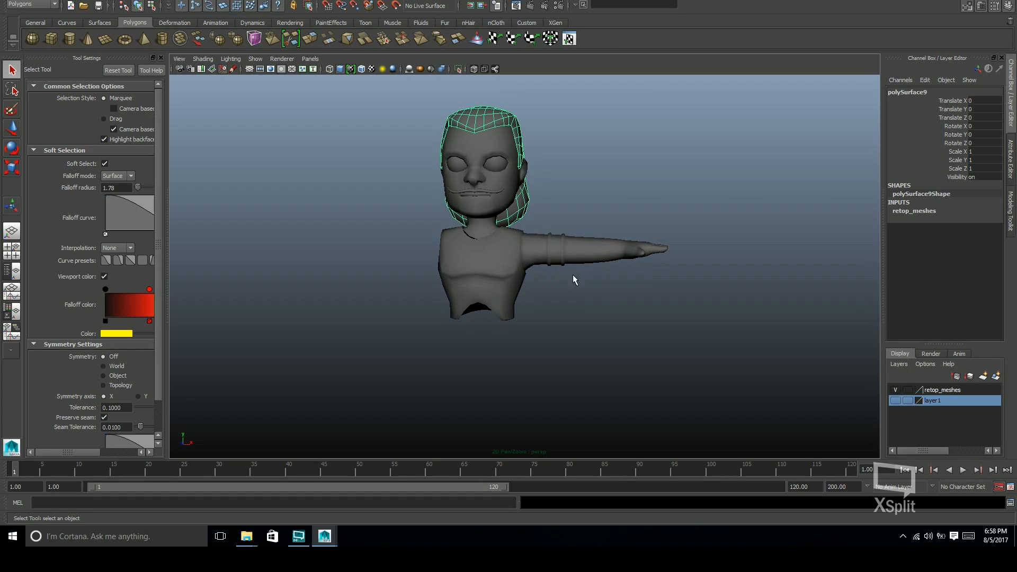
left_click(605, 285)
left_click_drag(597, 249, 575, 276, "alt")
left_click(576, 276)
key("ctrl+s")
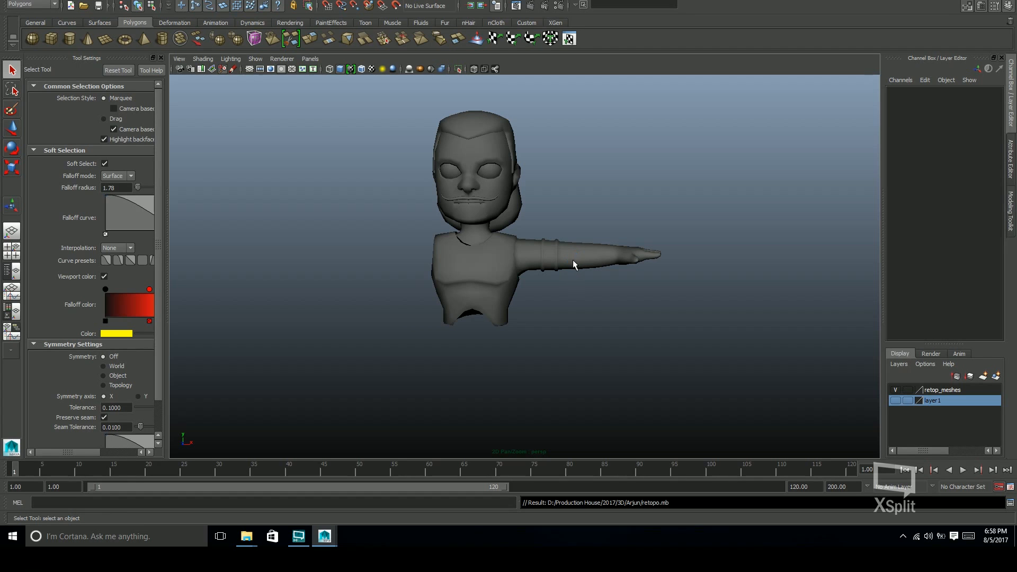
Examine which parts of the character are separate meshes by selecting the body, hair, eyes and mouth area in turn
left_click(579, 259)
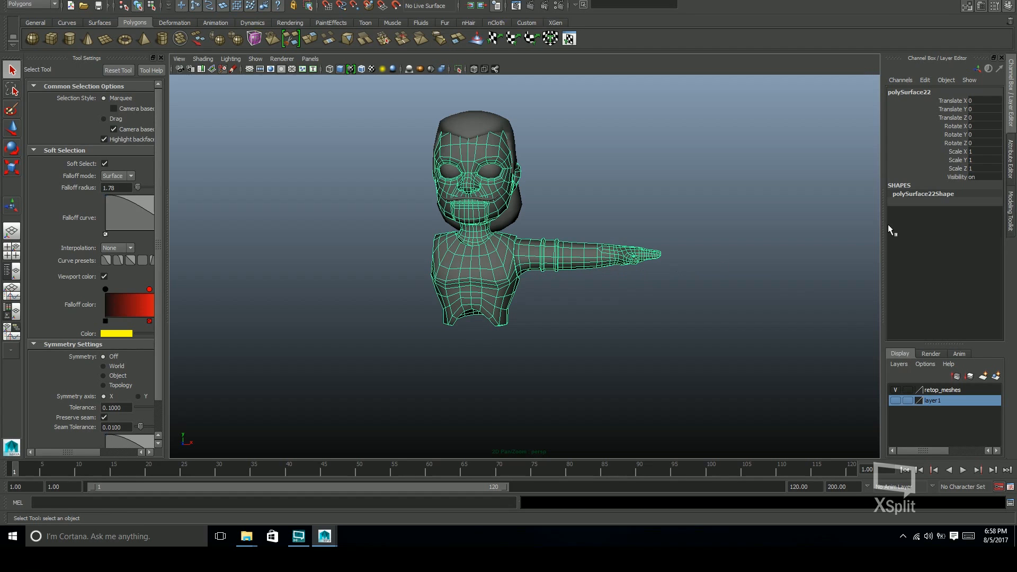
left_click(483, 131)
left_click(492, 172)
left_click(448, 175)
left_click(486, 200)
left_click(650, 233)
mouse_move(650, 233)
left_mouse_down("alt")
mouse_move(602, 241)
mouse_move(651, 227)
left_mouse_up("alt")
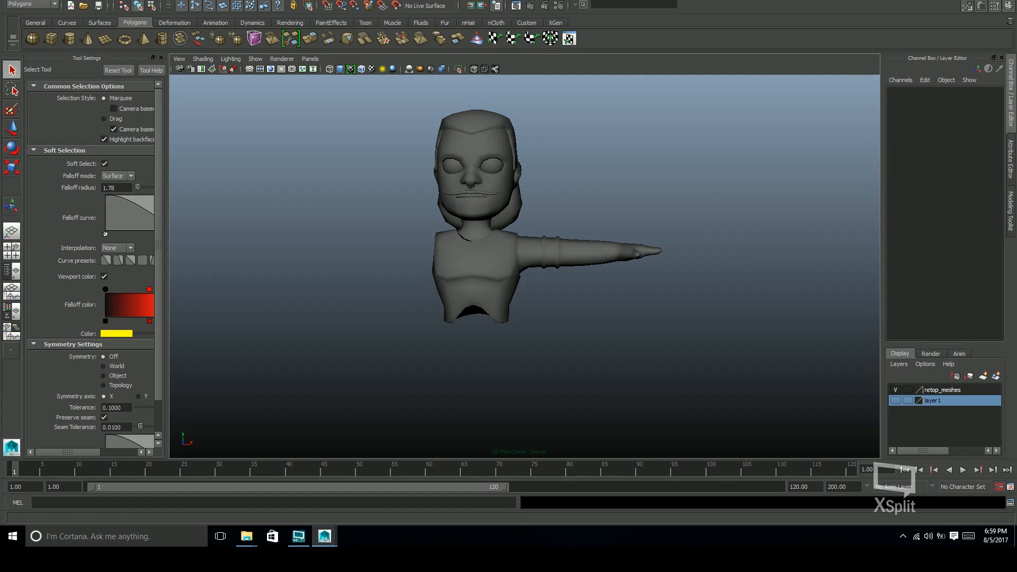
Save the scene in the D:\Production House\2017\3D\Arjun folder using Save As
left_click_drag(626, 211, 670, 223, "alt")
key("ctrl+shift+s")
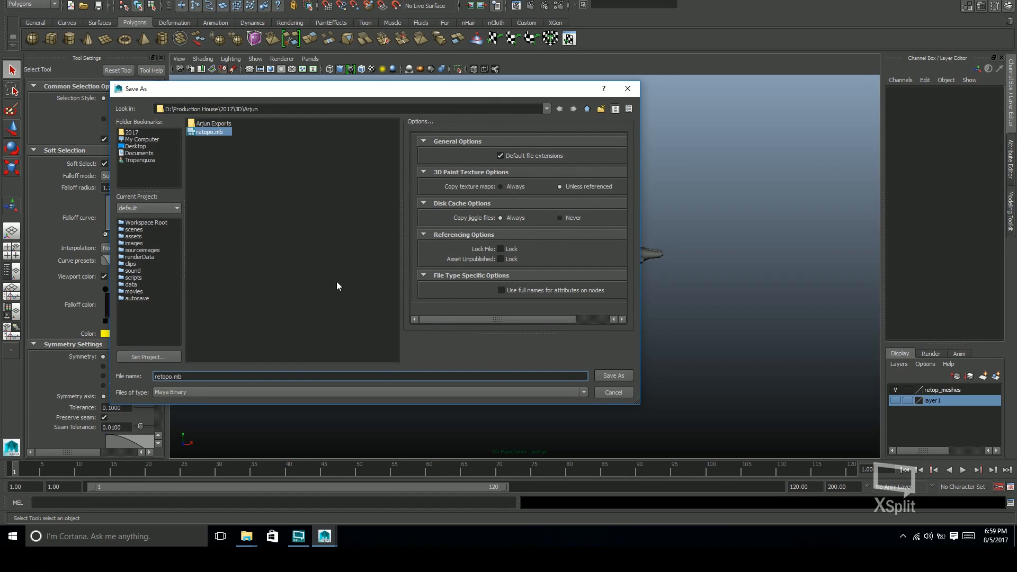
key("Return")
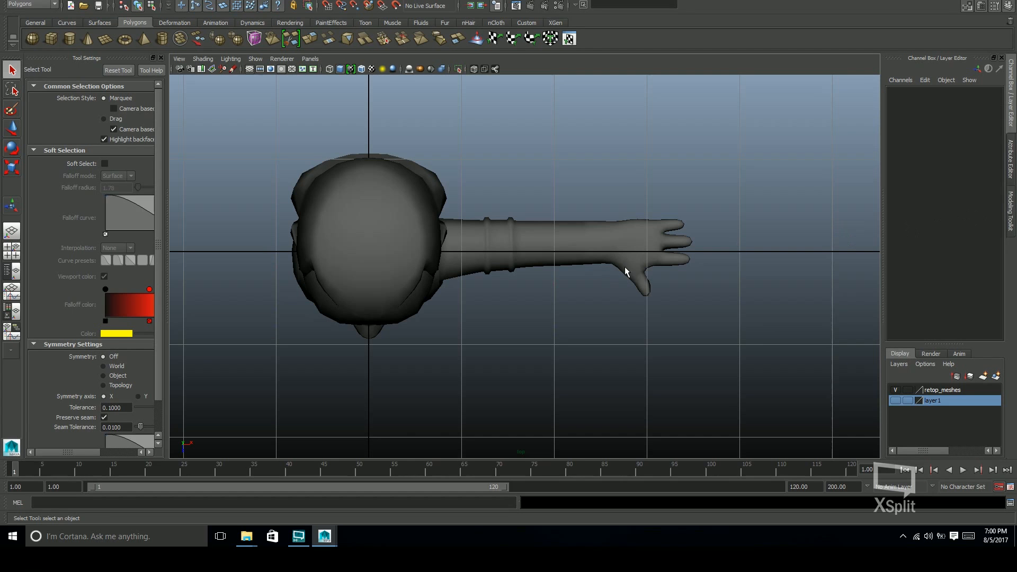
Try to move the whole body mesh slightly forward in the top view
left_click(662, 261)
middle_click_drag(638, 274, 620, 303, "alt")
right_click_drag(702, 289, 854, 277, "alt")
middle_click_drag(488, 320, 487, 333, "alt")
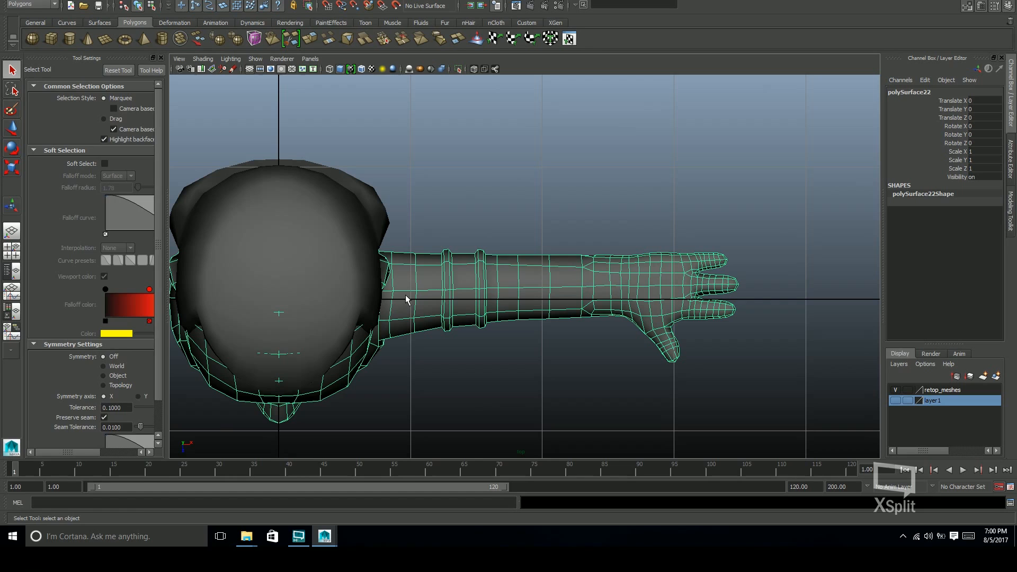
key("w")
left_click_drag(279, 347, 280, 363)
key("ctrl+z")
middle_click_drag(313, 384, 321, 369, "alt")
middle_click_drag(642, 284, 652, 268, "alt")
Select the forearm and hand vertices of the body mesh in the perspective view
key("space")
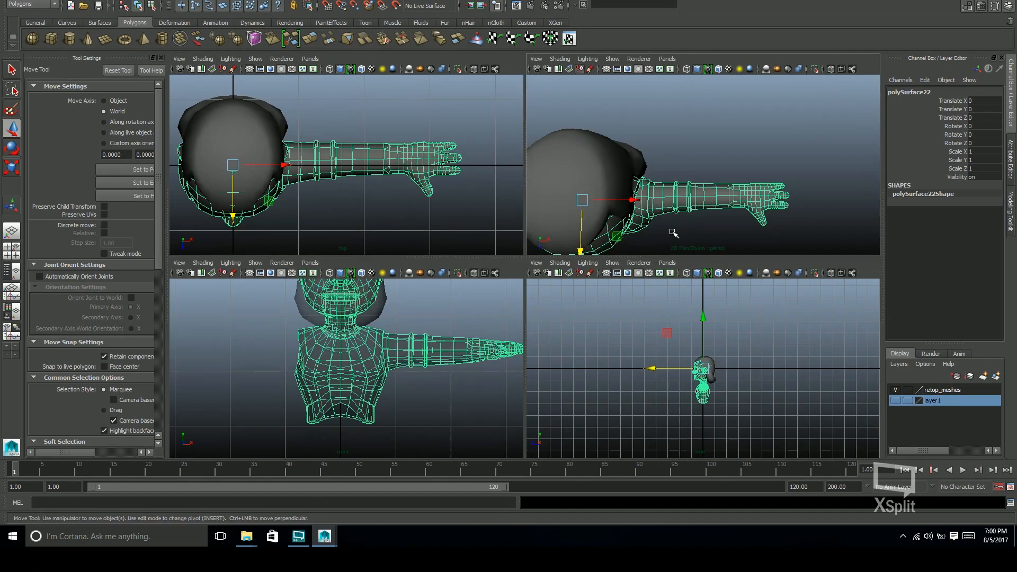
key("space")
left_click_drag(631, 277, 624, 309, "alt")
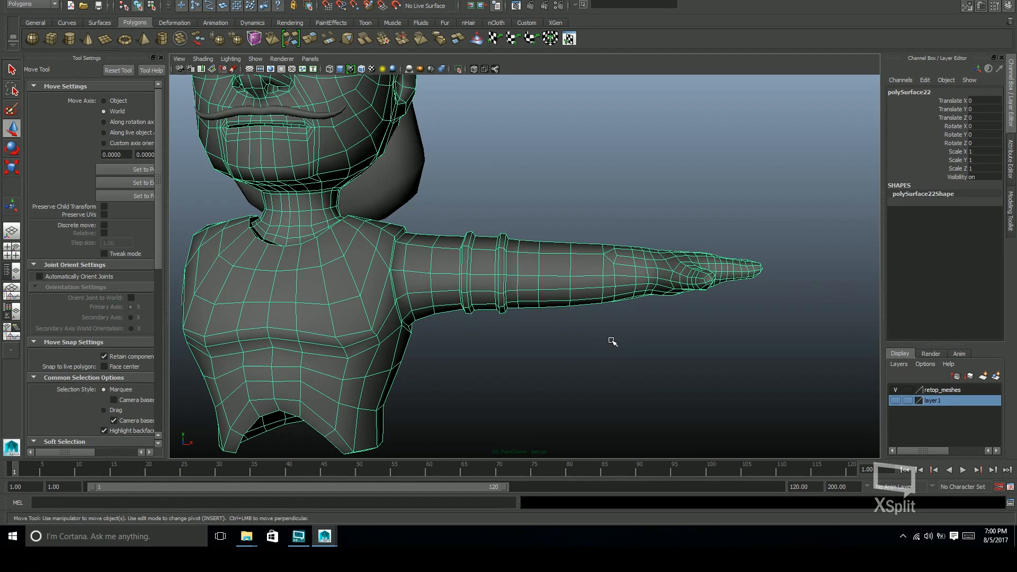
key("F8")
left_click_drag(807, 204, 535, 384)
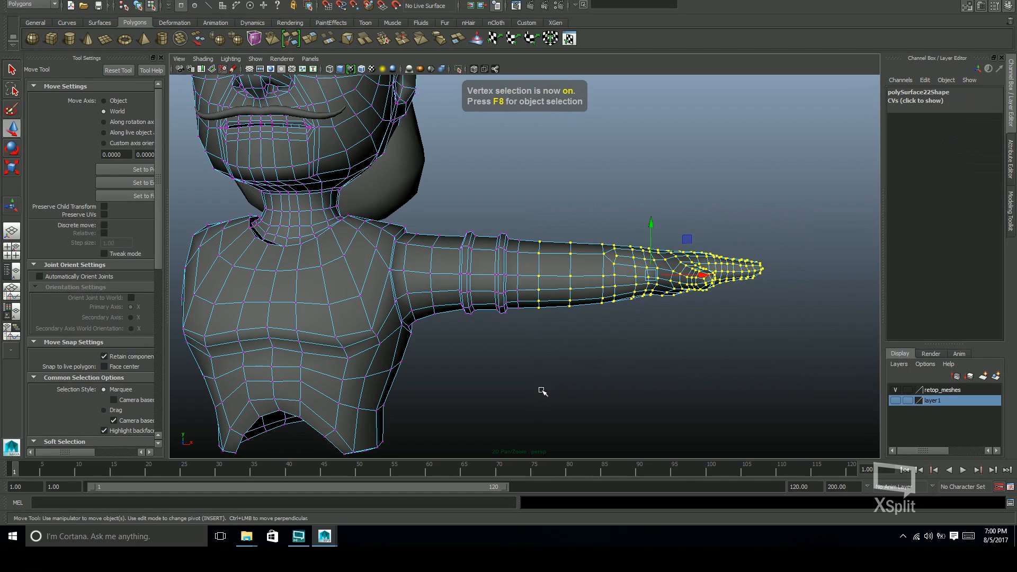
left_click_drag(580, 318, 580, 335, "alt")
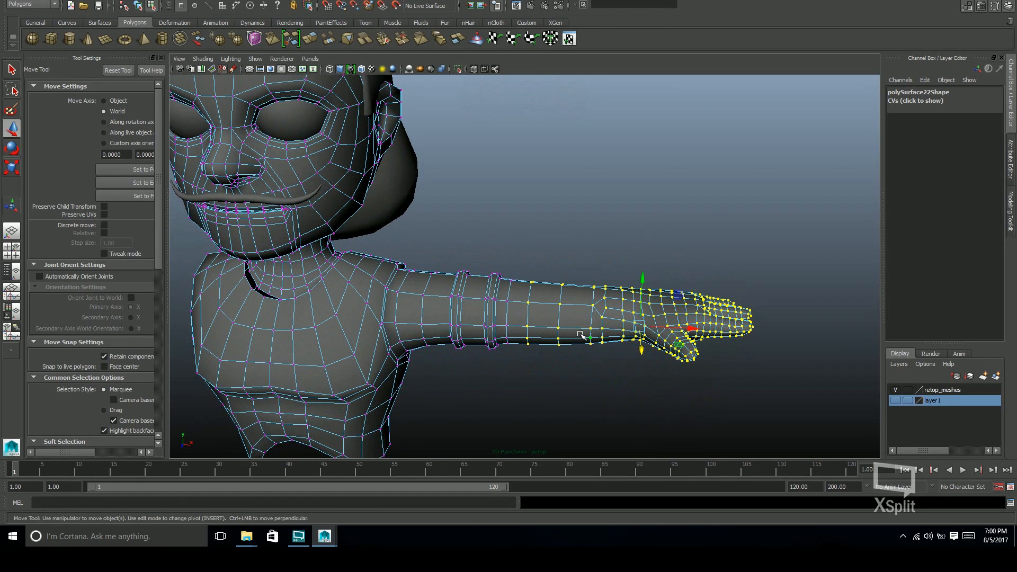
Grow and shrink the vertex selection until it covers the whole arm from the hand to the shoulder
key("shift+period")
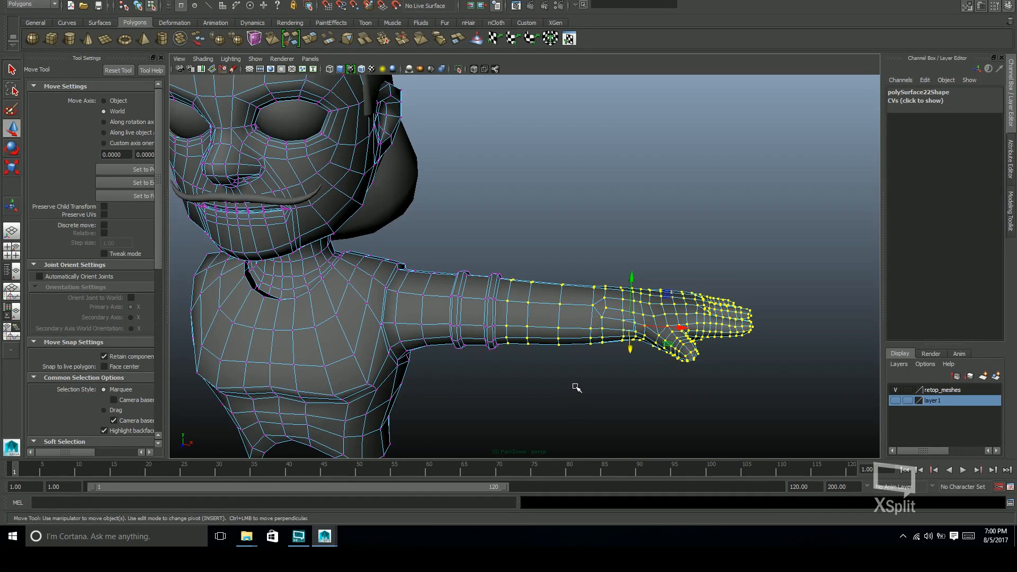
key("shift+period")
key("shift+period")
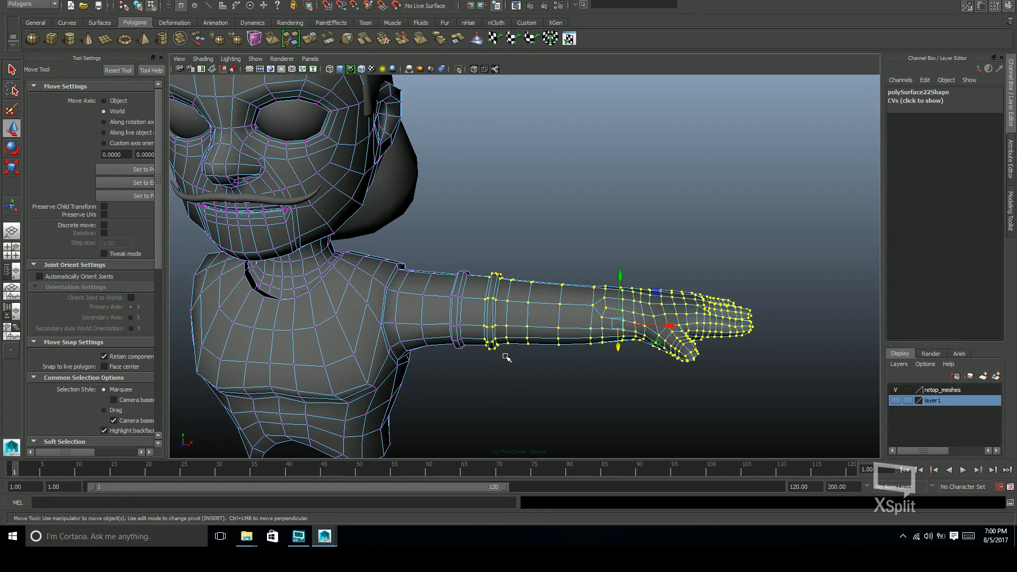
key("shift+period")
key("shift+period")
key("shift+comma")
key("shift+comma")
key("shift+period")
key("shift+comma")
key("shift+comma")
key("shift+comma")
key("shift+comma")
key("shift+comma")
key("shift+comma")
key("shift+comma")
key("shift+comma")
key("shift+comma")
key("shift+comma")
key("shift+comma")
key("shift+comma")
key("shift+comma")
key("shift+comma")
key("shift+comma")
key("shift+comma")
key("shift+comma")
key("shift+period")
key("shift+period")
key("shift+period")
key("shift+comma")
key("shift+period")
key("shift+period")
key("shift+comma")
key("shift+period")
key("shift+period")
key("shift+period")
key("shift+period")
key("shift+period")
key("shift+period")
key("shift+period")
key("shift+period")
key("shift+period")
key("shift+period")
key("shift+period")
key("shift+period")
key("shift+period")
Move the rotation pivot of the selected arm vertices to the shoulder joint
left_click_drag(585, 308, 657, 296, "alt")
key("e")
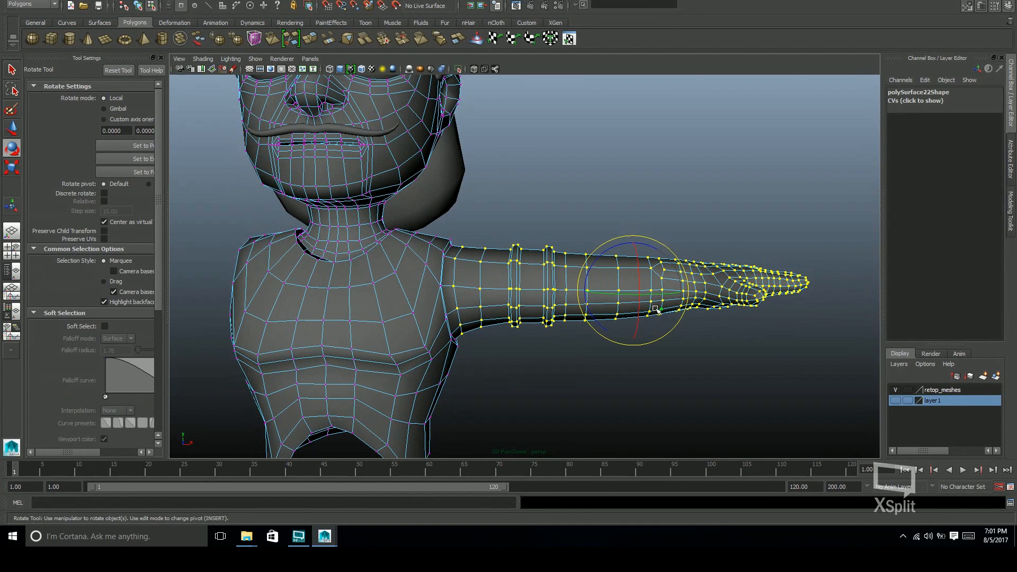
key("Insert")
left_click_drag(660, 300, 472, 303)
key("Insert")
Rotate the selected arm vertices slightly forward around the shoulder in the top view
key("space")
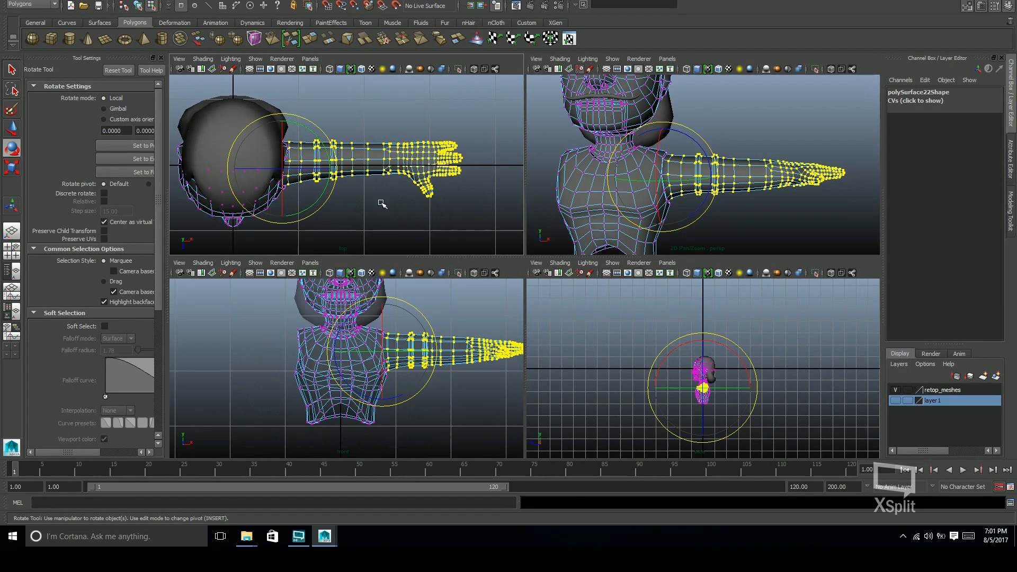
key("space")
scroll(646, 299, "up", 2)
middle_click_drag(645, 299, 676, 277, "alt")
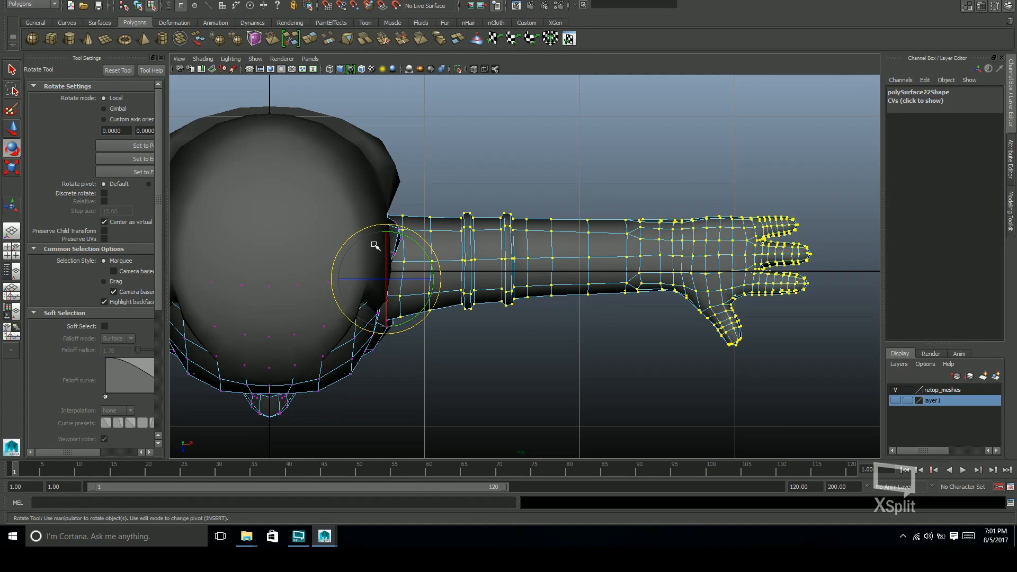
left_click(427, 307)
left_click_drag(427, 307, 427, 308)
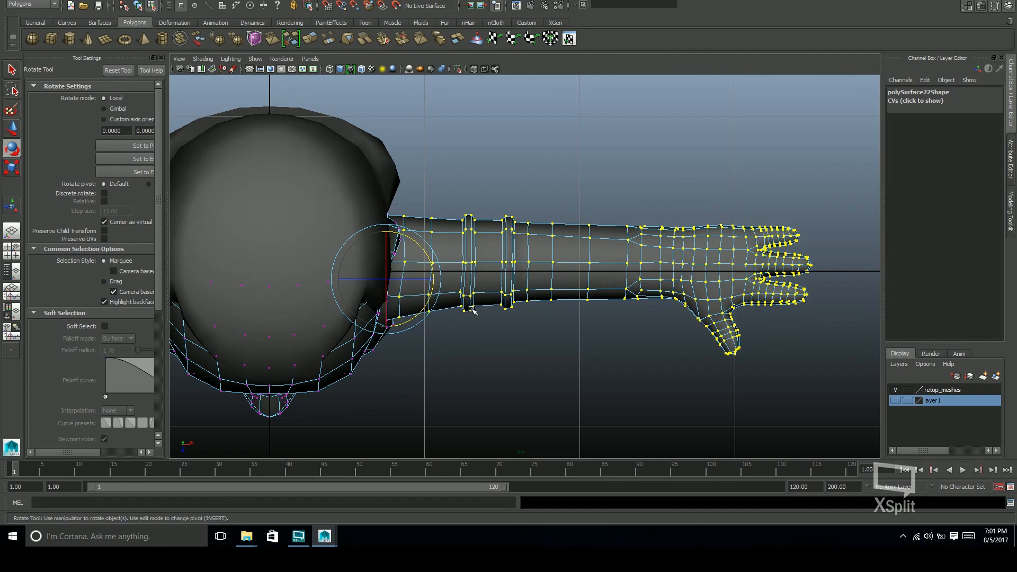
Check the rotated arm in the perspective view and return the body mesh to object selection mode, deselected
key("space")
key("space")
left_click_drag(521, 291, 643, 301, "alt")
middle_click_drag(643, 301, 646, 304, "alt")
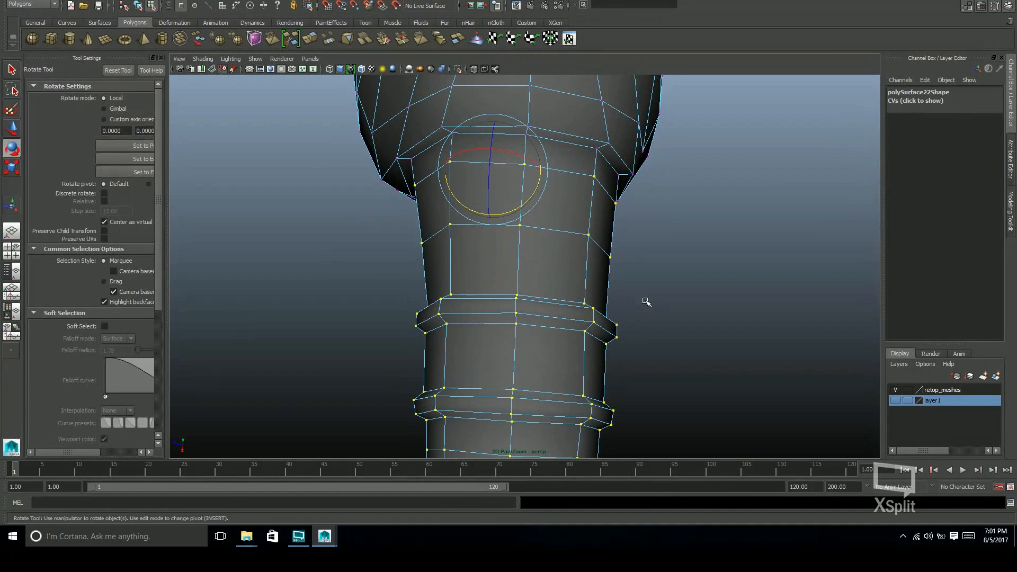
key("ctrl+t")
key("ctrl+y")
key("w")
left_click_drag(643, 301, 736, 318, "alt")
middle_click_drag(393, 344, 472, 335, "alt")
key("F8")
key("q")
right_click_drag(636, 307, 441, 325, "alt")
key("space")
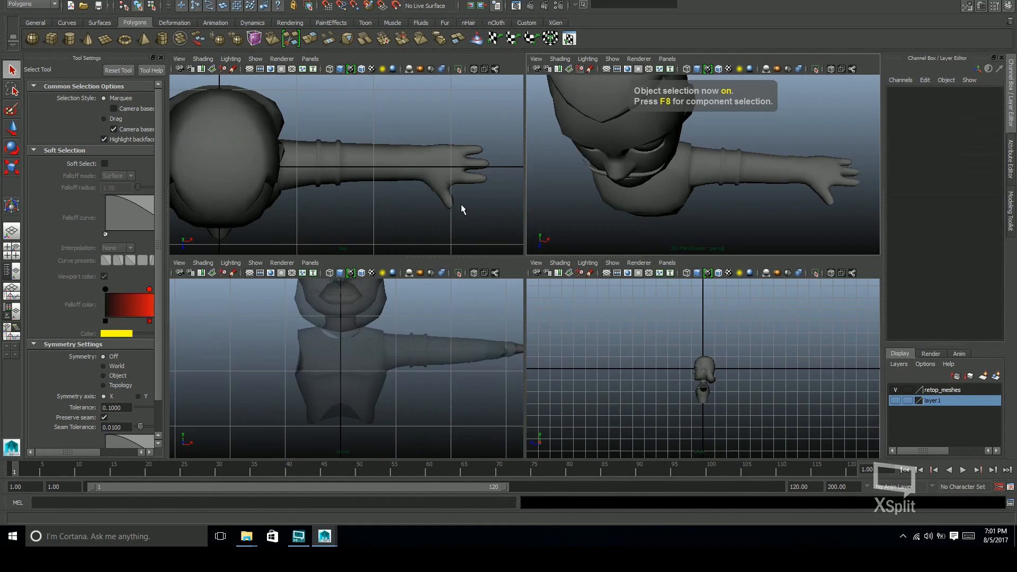
Show layer1 and select the sculpted forearm band mesh
left_click(895, 401)
left_click(412, 154)
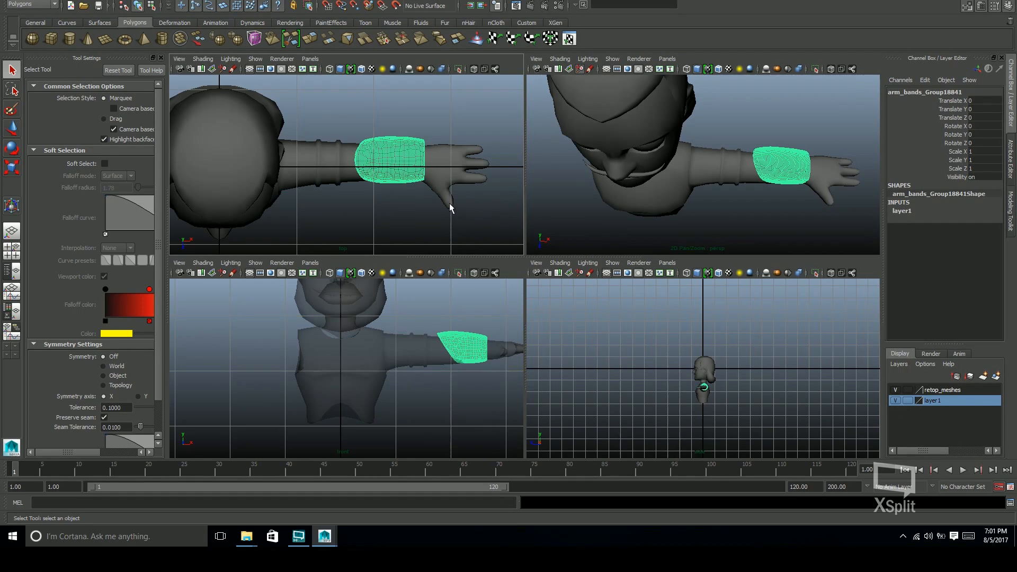
left_click(630, 183)
Rotate the forearm band in the top view so it follows the retopologized forearm, and deselect it
key("space")
right_click_drag(433, 201, 419, 245, "alt")
middle_click_drag(419, 244, 609, 281, "alt")
right_click_drag(608, 281, 689, 297, "alt")
key("e")
left_click_drag(292, 318, 292, 318)
middle_click_drag(403, 328, 523, 320, "alt")
scroll(522, 320, "up", 1)
key("ctrl+z")
left_click(388, 288, "shift")
key("shift+z")
key("shift+z")
left_click_drag(409, 295, 886, 475)
left_click_drag(868, 508, 866, 505)
key("q")
left_click(746, 360)
key("space")
key("space")
left_click_drag(710, 350, 581, 287, "alt")
Rotate the forearm band in the front view to about -0.72 degrees in Z, and deselect it
left_click(520, 339)
key("e")
left_click_drag(535, 334, 692, 311, "alt")
key("space")
key("space")
key("a")
right_click_drag(445, 405, 720, 196, "alt")
left_click_drag(442, 126, 482, 78)
left_click_drag(456, 138, 868, 1)
left_click_drag(869, 1, 827, 1)
left_click_drag(458, 143, 536, 460)
key("q")
left_click(689, 333)
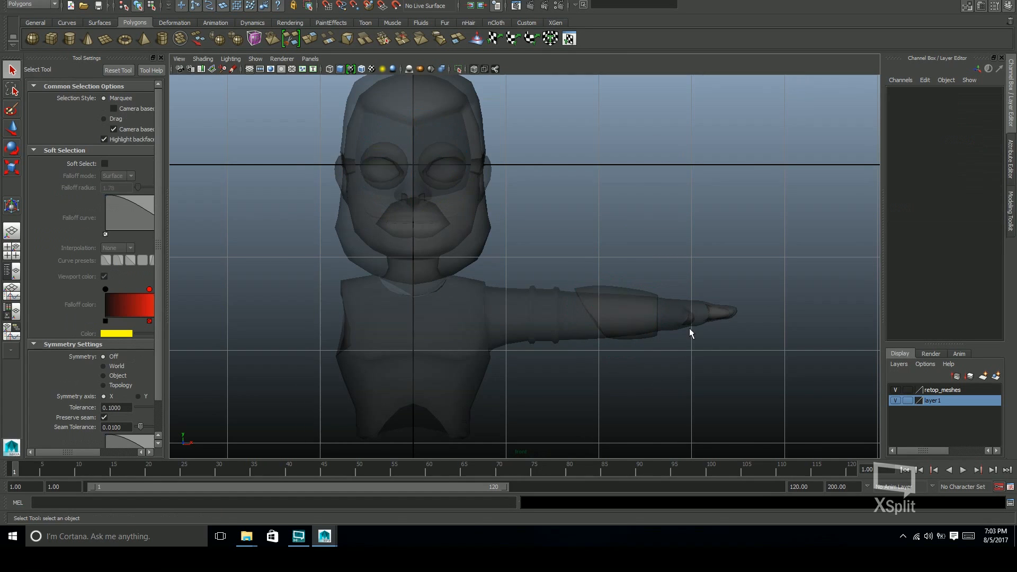
Refine the forearm band's rotation in the top view to about -0.95 degrees in Y
key("space")
key("space")
left_click_drag(695, 318, 742, 371, "alt")
left_click(613, 354)
key("space")
key("space")
key("e")
middle_click_drag(634, 309, 584, 278, "alt")
left_click_drag(347, 281, 517, 457)
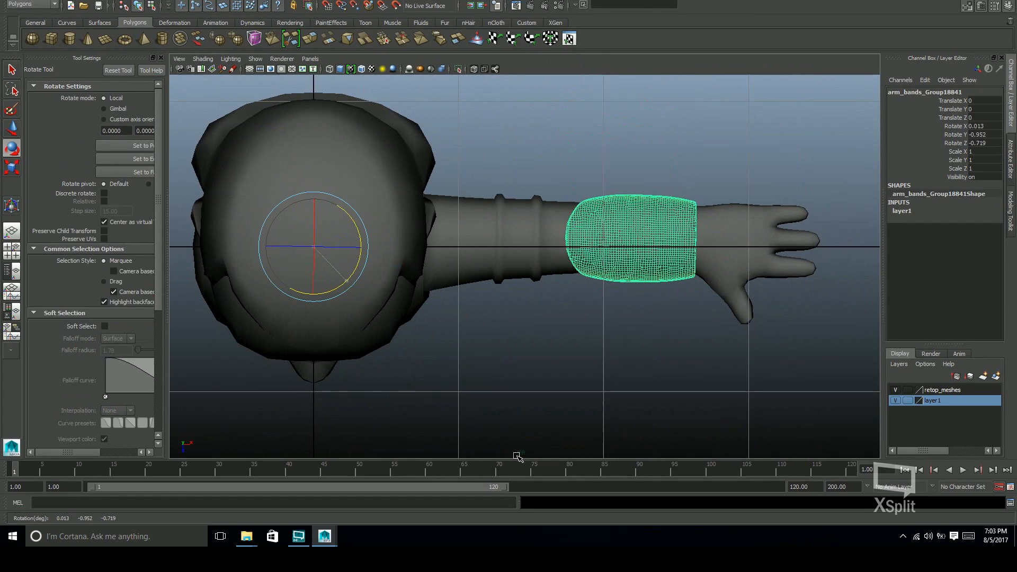
key("q")
left_click(656, 350)
Move the forearm band slightly down, to about -0.018 in Y, to center it on the forearm
key("space")
key("space")
left_click_drag(674, 202, 652, 293, "alt")
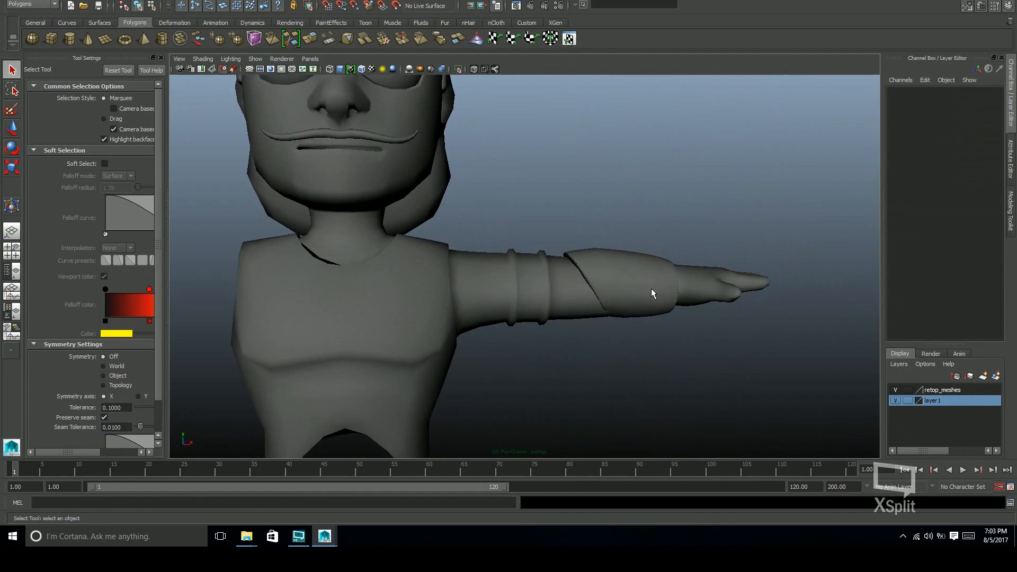
left_click(652, 293)
key("w")
right_click_drag(652, 293, 684, 175, "alt")
left_click_drag(732, 175, 735, 191, "alt")
key("3")
right_click_drag(734, 191, 842, 254, "alt")
middle_click_drag(843, 254, 724, 145, "alt")
mouse_move(774, 132)
left_mouse_down("alt")
mouse_move(731, 152)
mouse_move(784, 130)
left_mouse_up("alt")
right_click_drag(784, 130, 742, 159, "alt")
Rotate the forearm band in the front view to about -0.17 degrees in Z
key("space")
key("space")
key("e")
left_click_drag(460, 167, 613, 227)
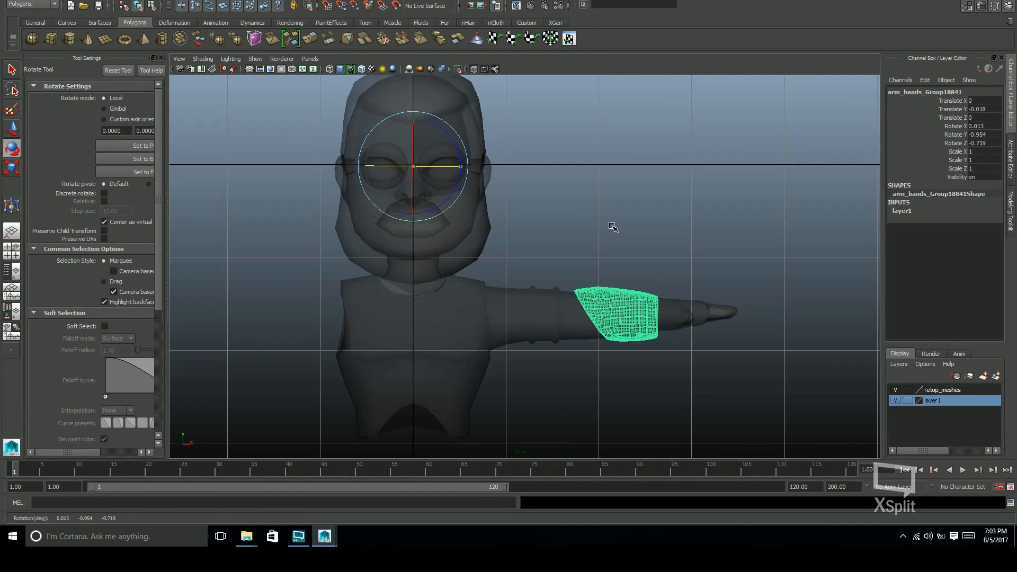
left_click_drag(461, 173, 867, 232)
key("q")
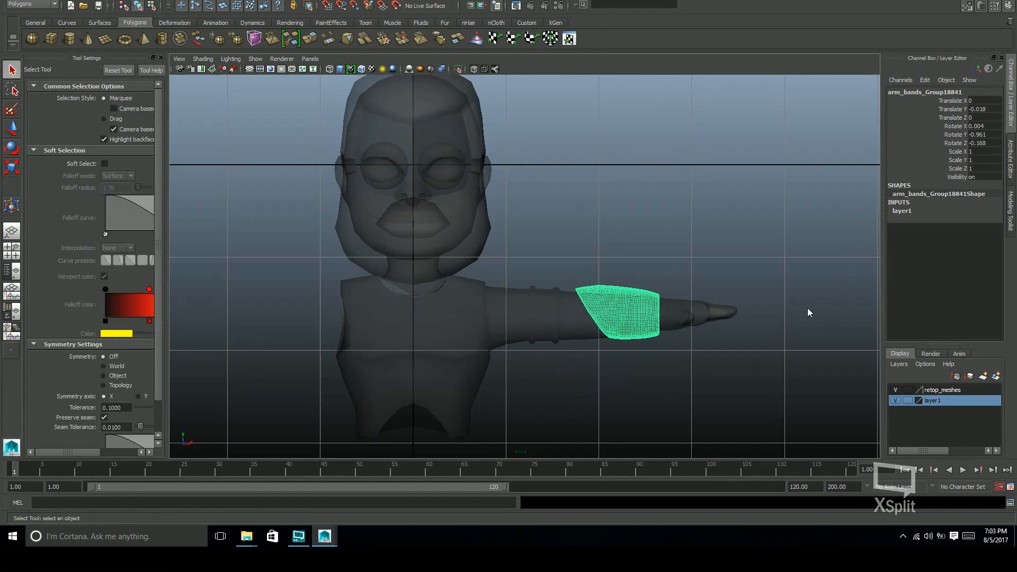
Deselect the forearm band, check its fit in the perspective view, and save the scene
key("space")
key("space")
left_click_drag(760, 222, 763, 297, "alt")
left_click(643, 272)
right_click_drag(763, 297, 726, 315, "alt")
left_click_drag(726, 314, 710, 285, "alt")
key("ctrl+s")
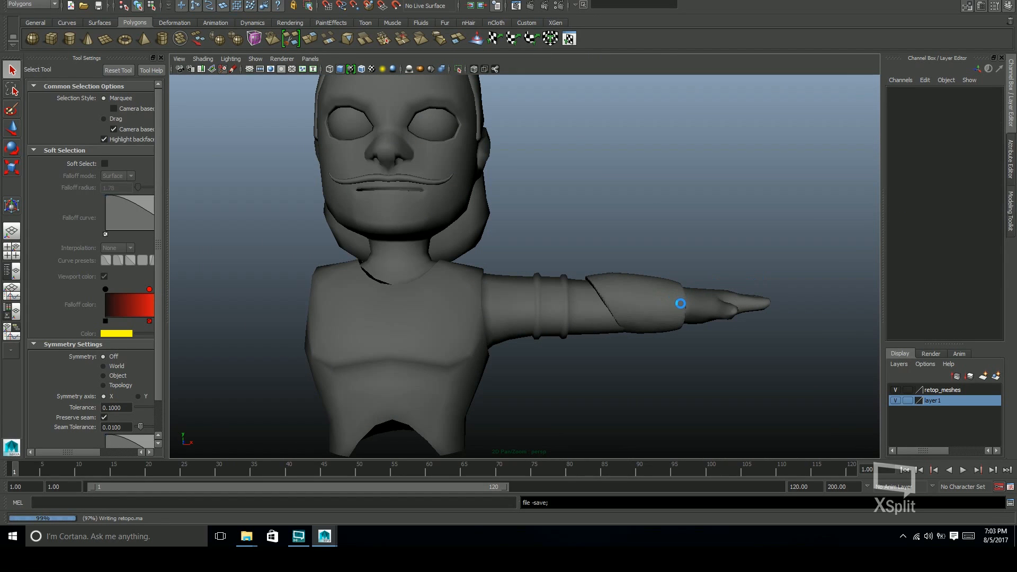
Add the retopologized body mesh to the retop_meshes layer and hide that layer so only the forearm band shows
left_click(682, 316)
left_click_drag(680, 332, 800, 324, "alt")
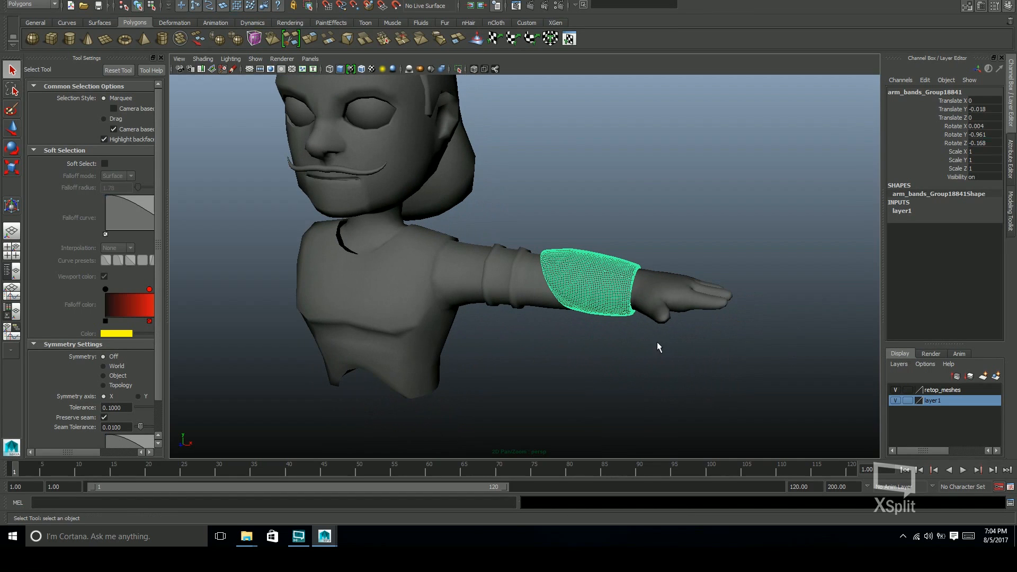
left_click(618, 313)
left_click(896, 390)
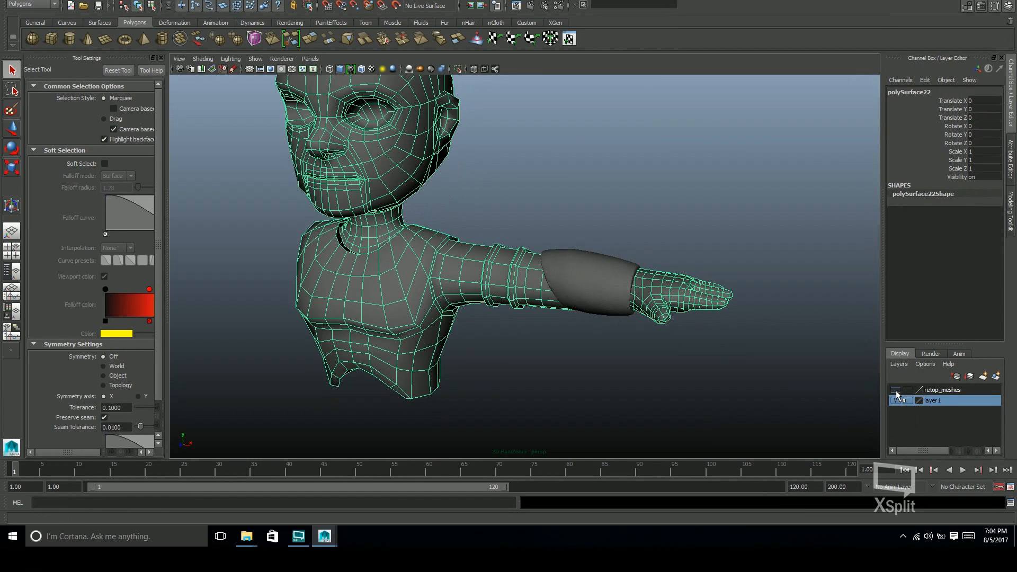
left_click(895, 390)
left_click(915, 392)
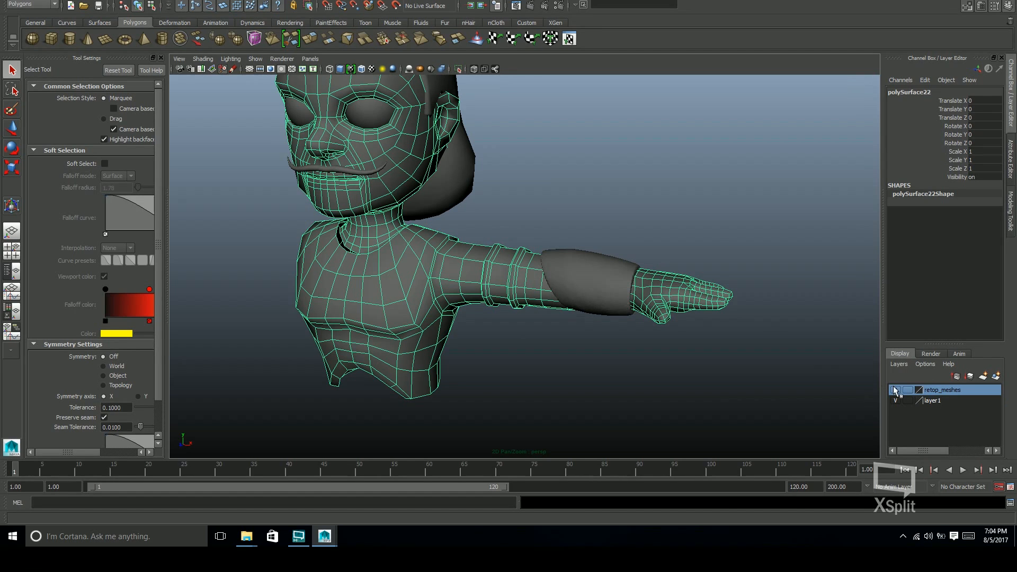
right_click(948, 393)
left_click(965, 409)
left_click(895, 401)
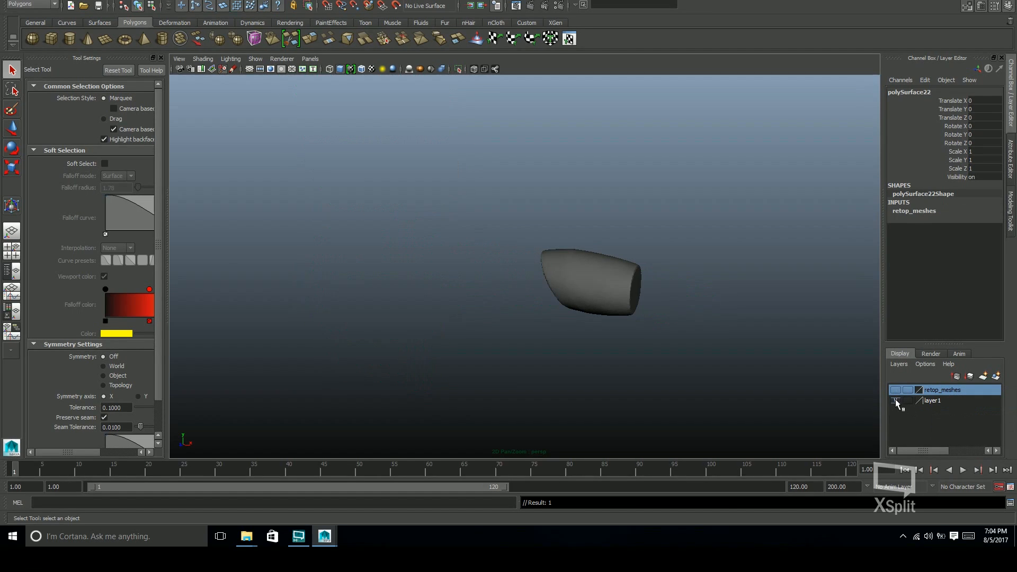
left_click(895, 400)
left_click(895, 400)
Make the forearm band the live surface and examine both of its ends
left_click(630, 296)
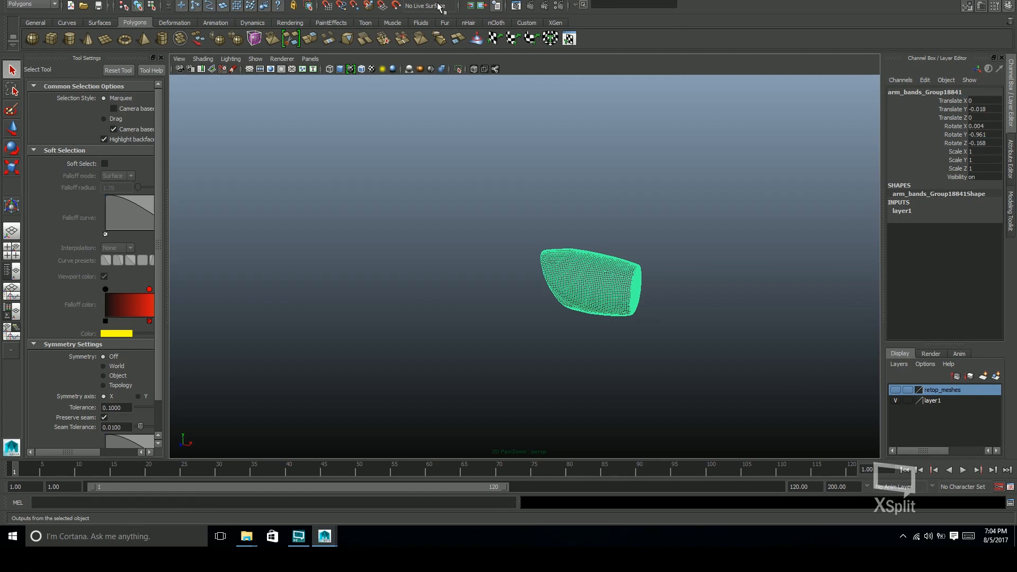
left_click(395, 5)
left_click_drag(734, 376, 540, 233, "alt")
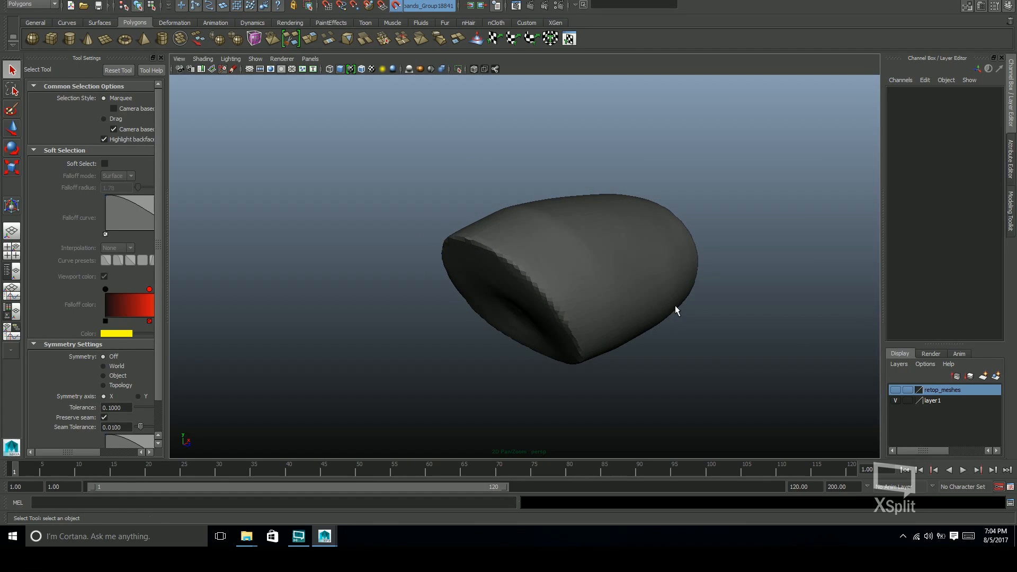
left_click_drag(676, 306, 535, 275, "alt")
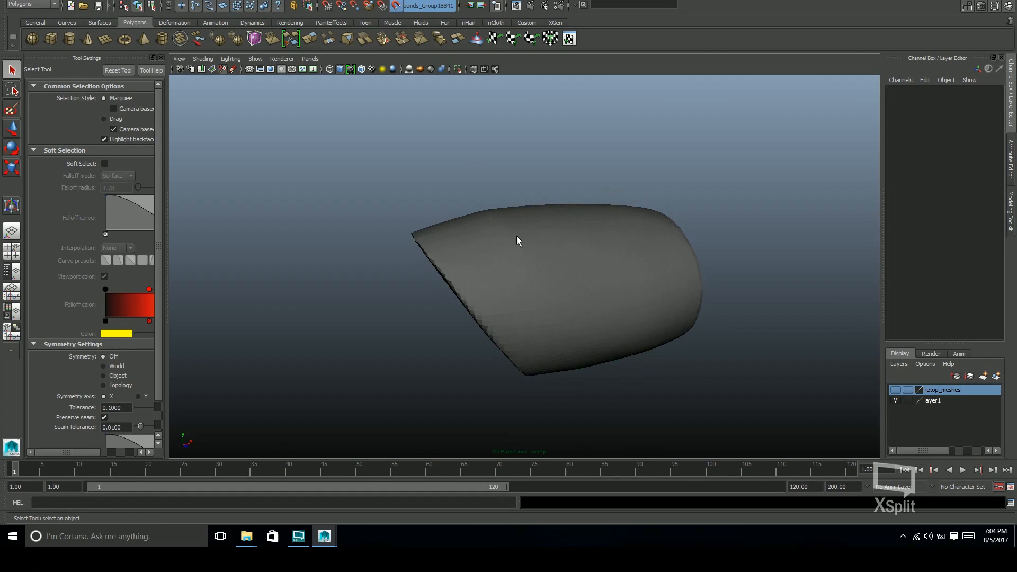
left_click_drag(517, 241, 594, 268, "alt")
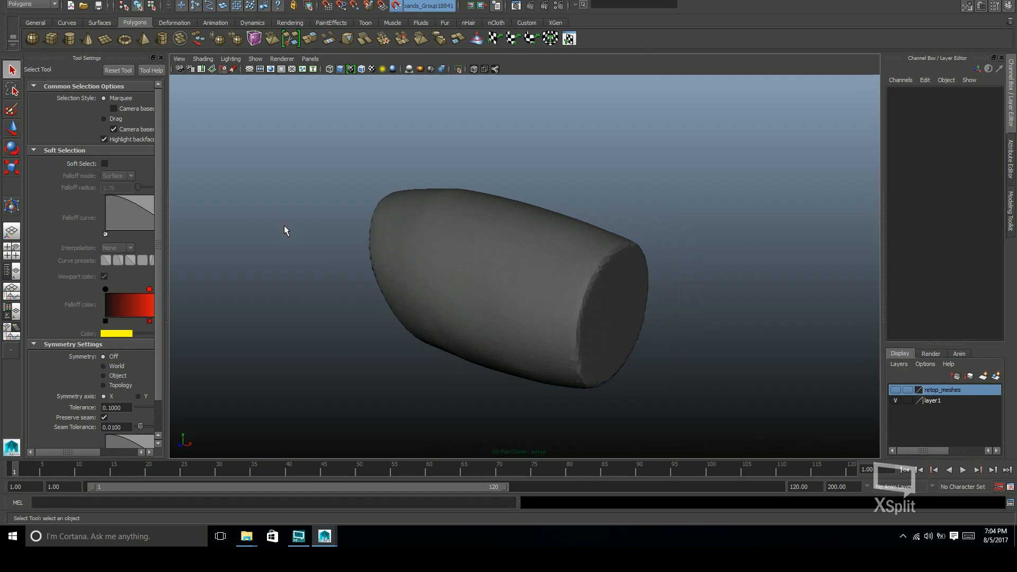
left_click_drag(672, 329, 554, 312, "alt")
left_click_drag(540, 270, 531, 253, "alt")
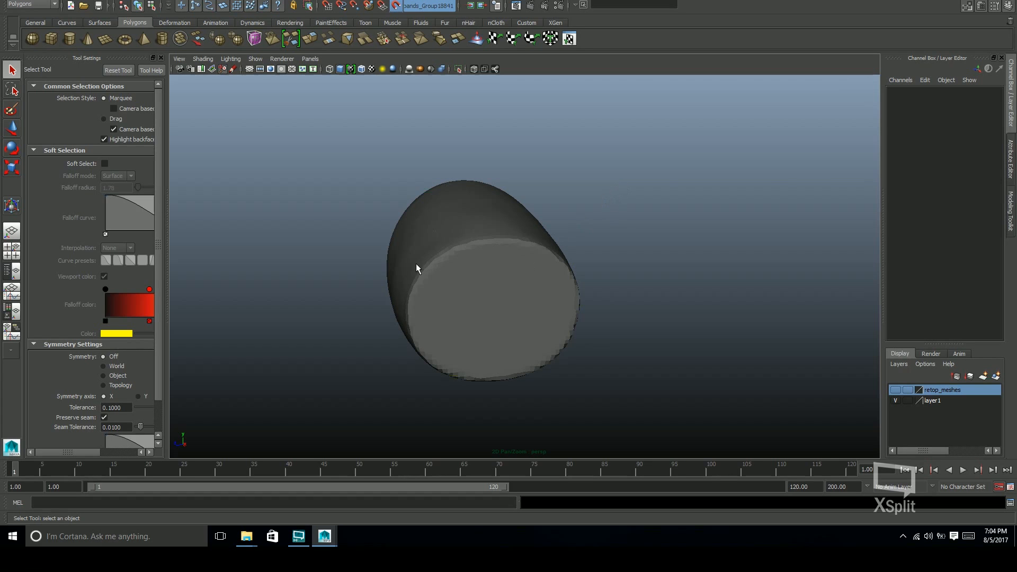
left_click_drag(513, 282, 548, 274, "alt")
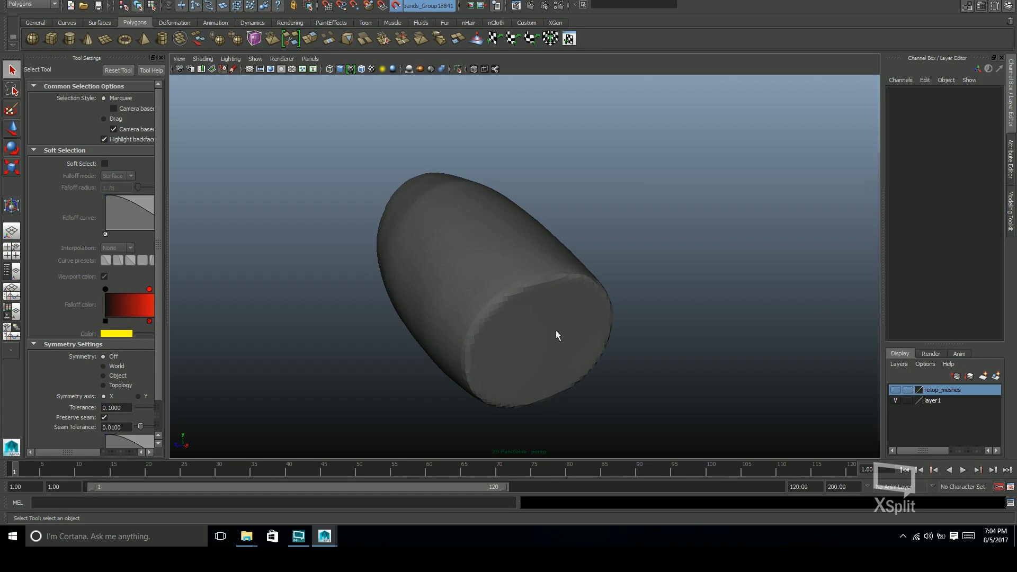
Start Quad Draw and place eight points around the rim of the forearm band's wrist end
left_click(967, 6)
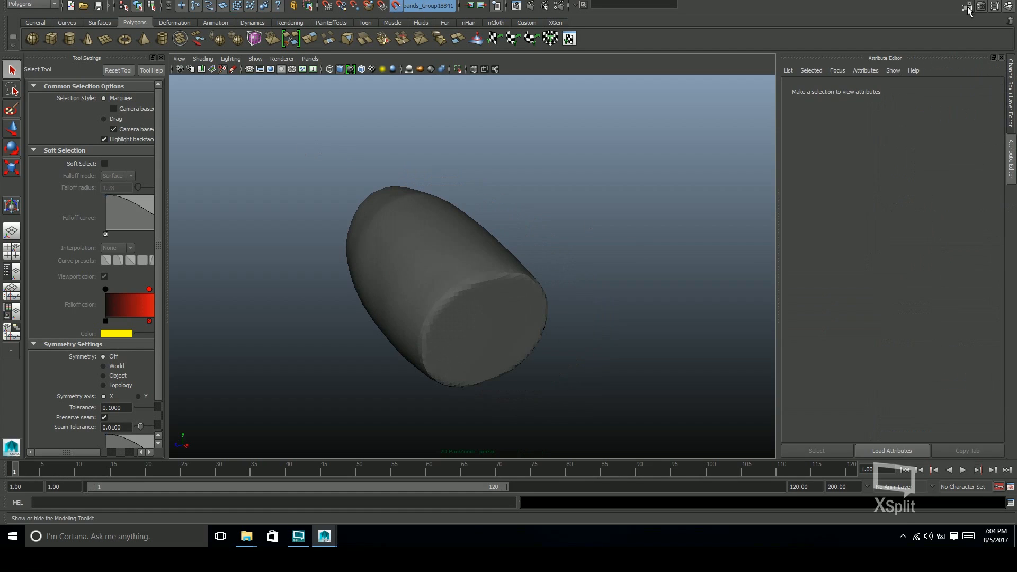
left_click_drag(799, 375, 478, 324, "alt")
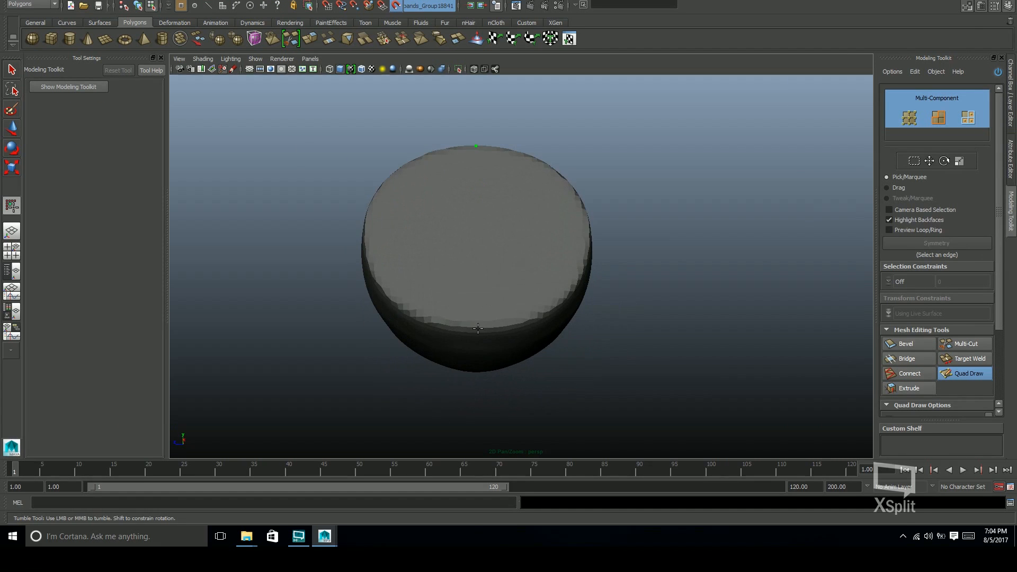
left_click_drag(571, 235, 615, 275, "alt")
left_click(398, 270)
left_click(425, 211)
left_click_drag(454, 189, 413, 194, "alt")
left_click(564, 212)
left_click(562, 355)
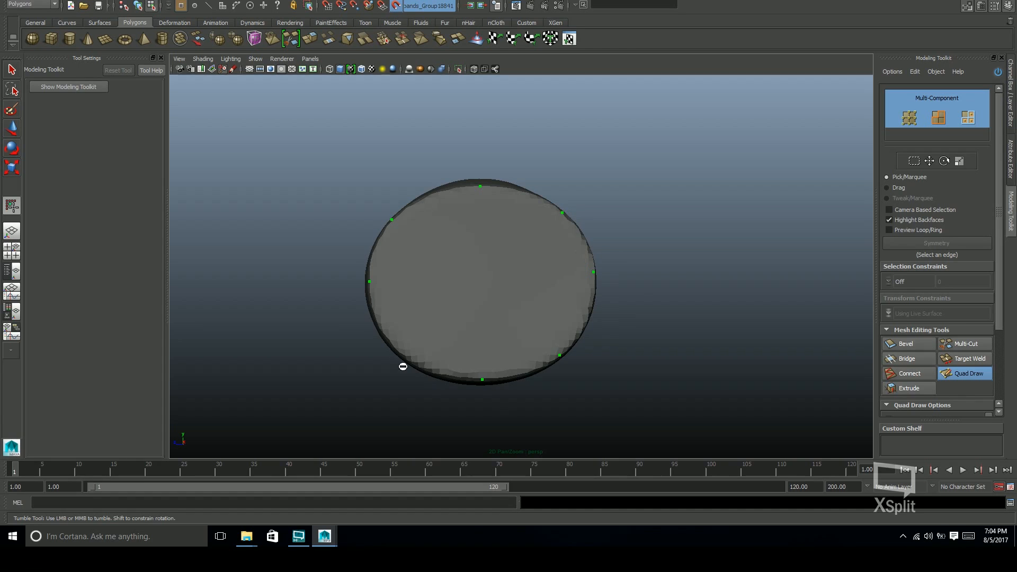
left_click(402, 355)
Place eight matching Quad Draw points around the rim of the forearm band's slanted elbow end
middle_click_drag(411, 216, 420, 232, "alt")
left_click_drag(562, 269, 561, 150, "alt")
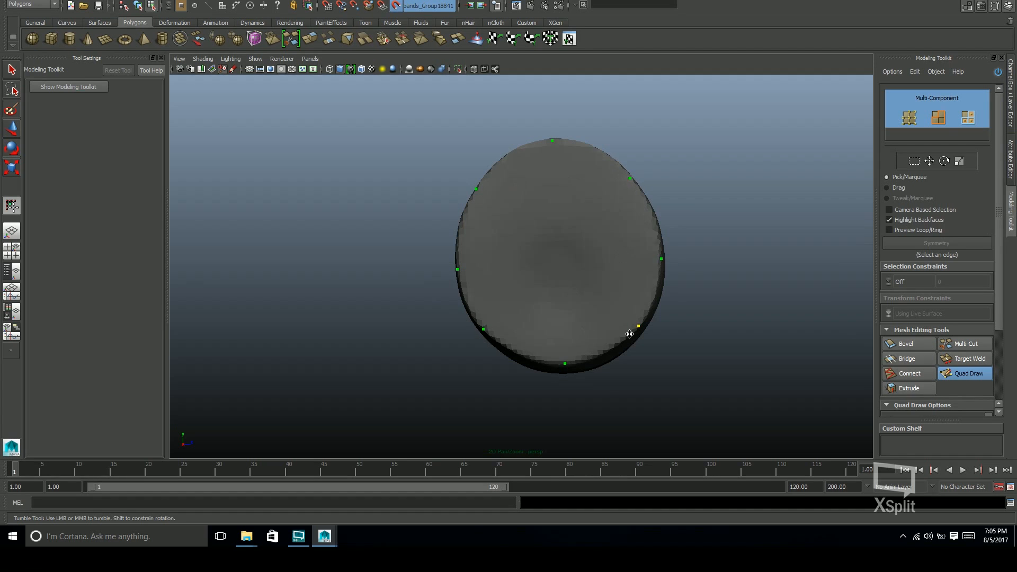
left_click_drag(566, 233, 791, 352, "alt")
mouse_move(579, 308)
left_mouse_down("alt")
mouse_move(620, 327)
mouse_move(544, 268)
mouse_move(500, 216)
mouse_move(554, 351)
mouse_move(514, 356)
mouse_move(552, 302)
mouse_move(510, 379)
mouse_move(595, 275)
mouse_move(568, 309)
mouse_move(580, 320)
left_mouse_up("alt")
Place an intermediate ring of points near the slanted end and fill the band's sides with quads
left_click(533, 326)
left_click(502, 262)
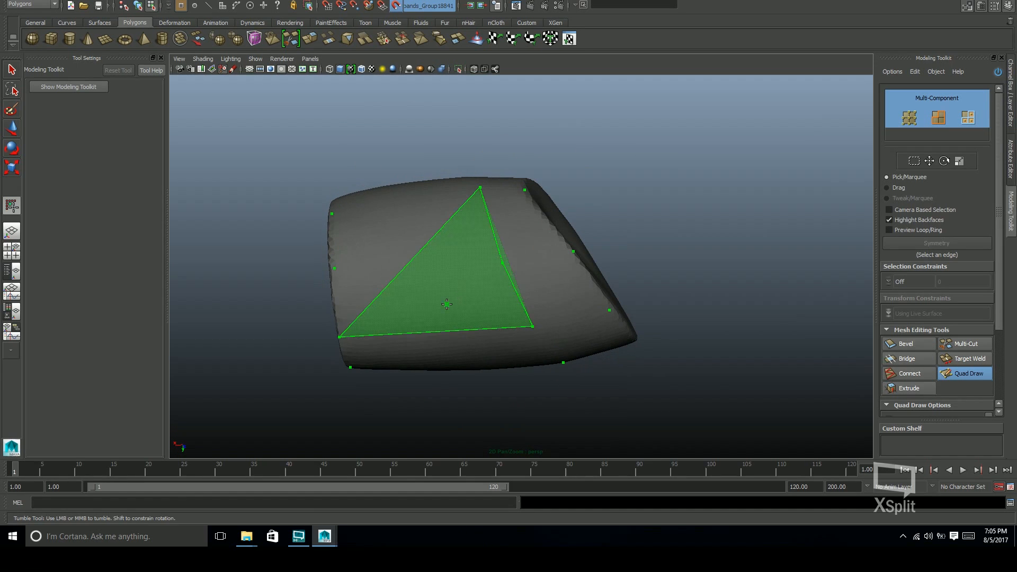
left_click(554, 291, "shift")
left_click(533, 233, "shift")
mouse_move(535, 232)
left_mouse_down("alt")
mouse_move(527, 294)
mouse_move(567, 268)
left_mouse_up("alt")
key("ctrl+z")
mouse_move(609, 220)
left_mouse_down("alt")
mouse_move(613, 298)
mouse_move(530, 223)
mouse_move(568, 227)
mouse_move(601, 255)
mouse_move(636, 257)
mouse_move(578, 236)
mouse_move(538, 205)
mouse_move(586, 263)
left_mouse_up("alt")
mouse_move(610, 299)
left_mouse_down("alt")
mouse_move(540, 209)
mouse_move(604, 295)
mouse_move(529, 149)
mouse_move(660, 277)
mouse_move(492, 72)
mouse_move(614, 328)
left_mouse_up("alt")
left_click(541, 209, "shift")
Insert two edge loops between the intermediate ring and the wrist end of the band, undoing an extra loop
right_click_drag(615, 328, 577, 281, "alt")
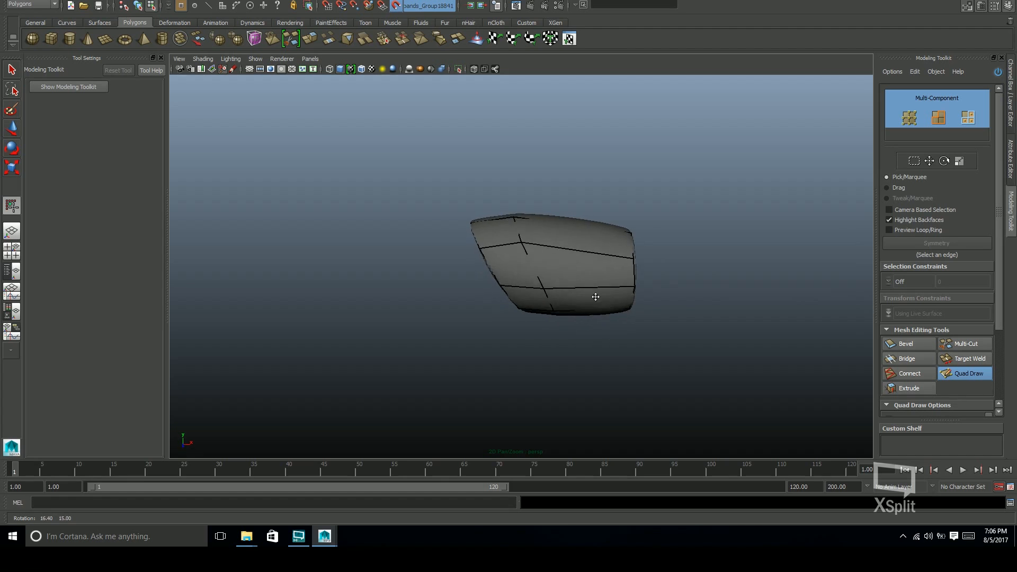
left_click_drag(518, 291, 626, 299, "alt")
left_click(570, 275, "ctrl")
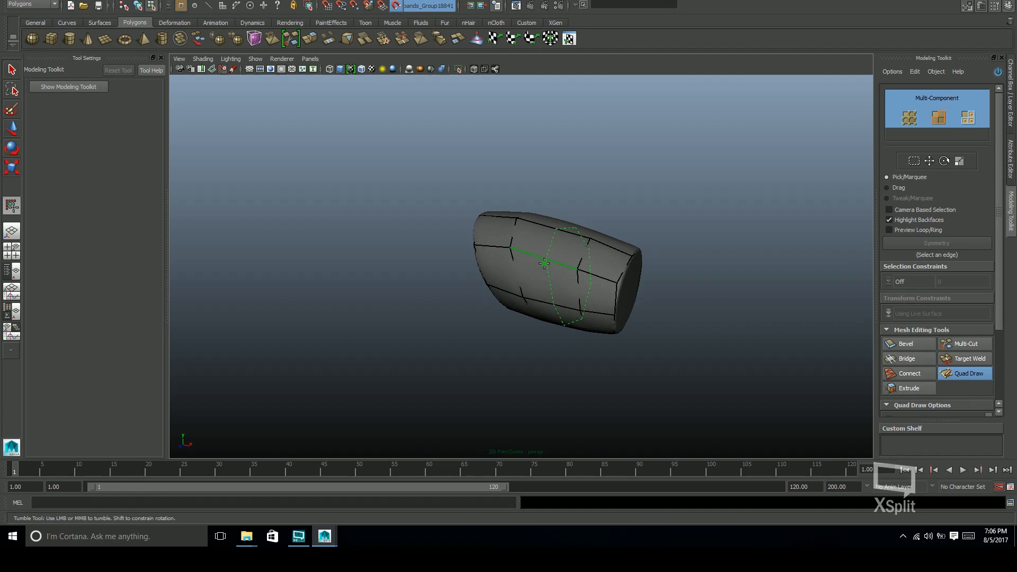
left_click_drag(489, 256, 725, 266, "alt")
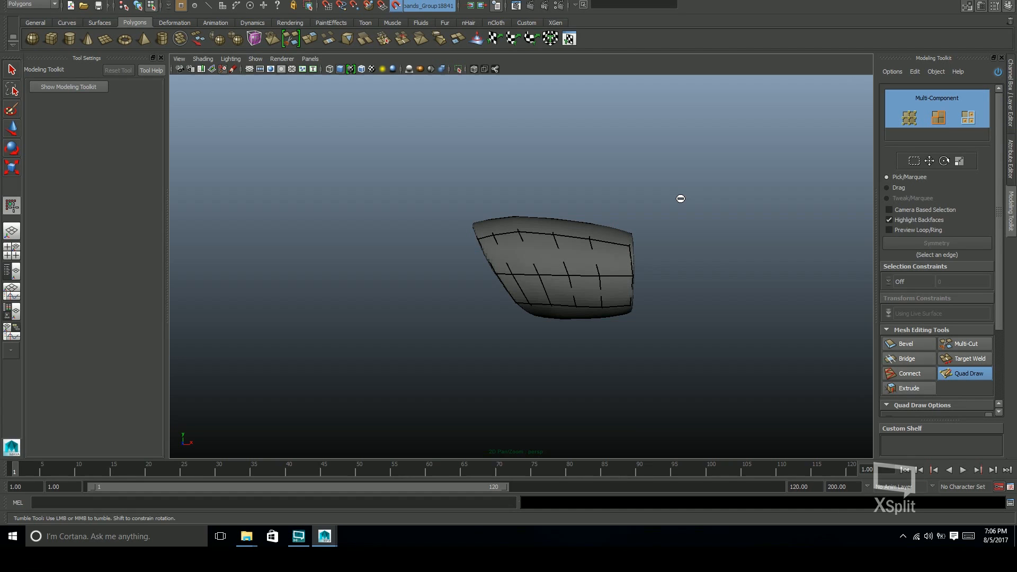
key("ctrl+z")
Relax the edge loops across the front and upper sides of the forearm band
middle_click_drag(554, 271, 584, 237, "alt")
mouse_move(583, 236)
left_mouse_down("alt")
mouse_move(580, 263)
mouse_move(589, 255)
mouse_move(563, 236)
mouse_move(590, 244)
mouse_move(603, 231)
mouse_move(594, 249)
left_mouse_up("alt")
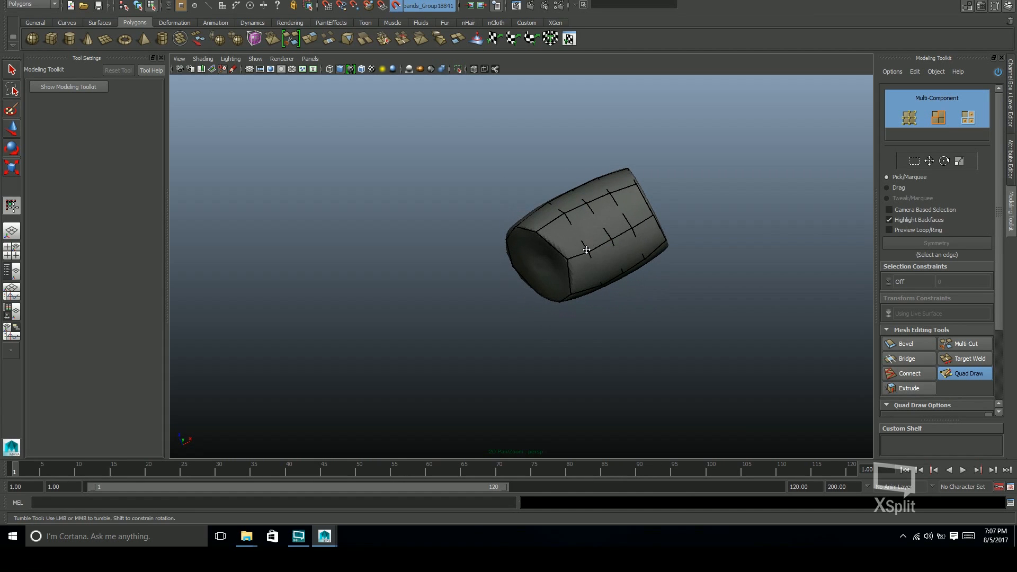
mouse_move(566, 213)
left_mouse_down("alt")
mouse_move(636, 279)
mouse_move(569, 217)
mouse_move(604, 279)
mouse_move(582, 289)
mouse_move(595, 268)
mouse_move(595, 227)
mouse_move(641, 293)
left_mouse_up("alt")
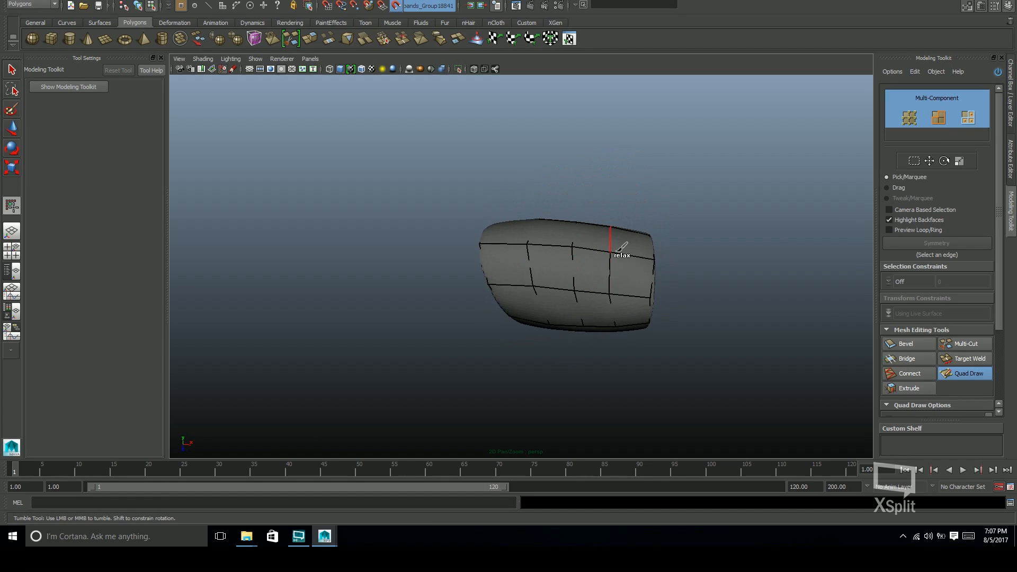
left_click_drag(621, 260, 622, 304, "alt")
middle_click_drag(640, 332, 603, 295, "alt")
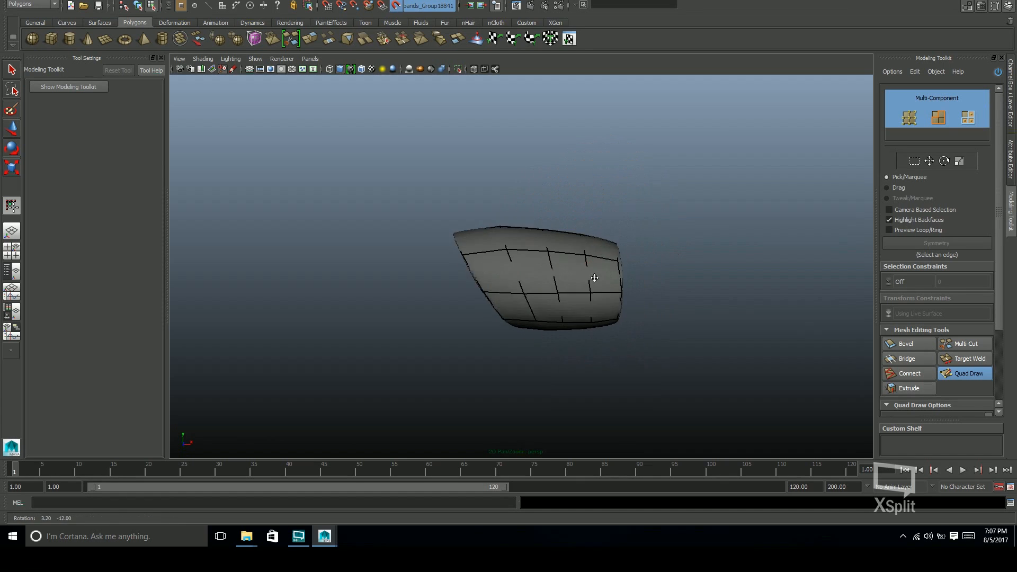
left_click_drag(609, 307, 574, 270, "alt")
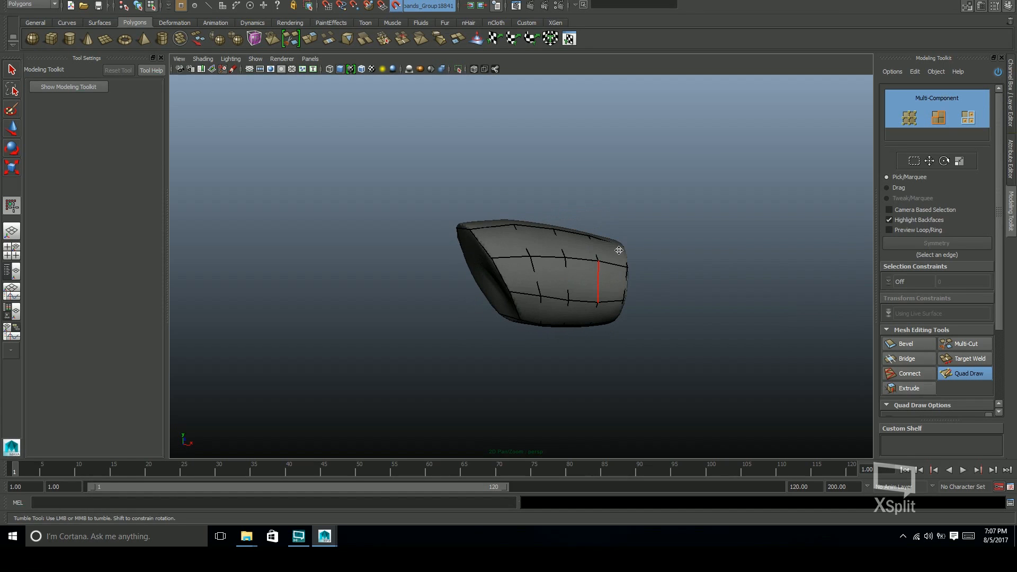
Undo the last relax stroke and even out the quads around the band's remaining sides
key("ctrl+z")
left_click_drag(514, 237, 575, 273, "alt")
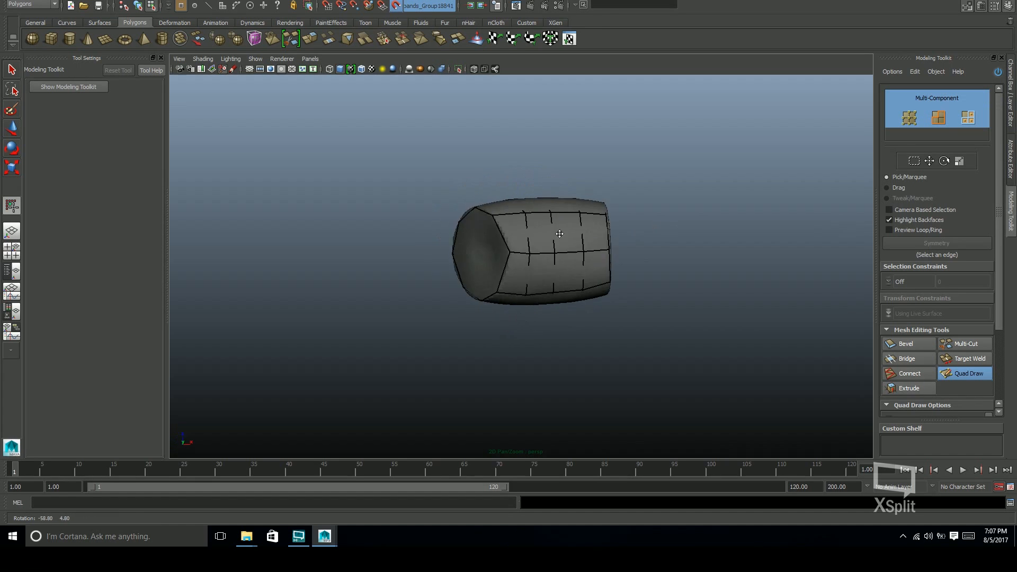
left_click_drag(495, 229, 517, 256, "alt")
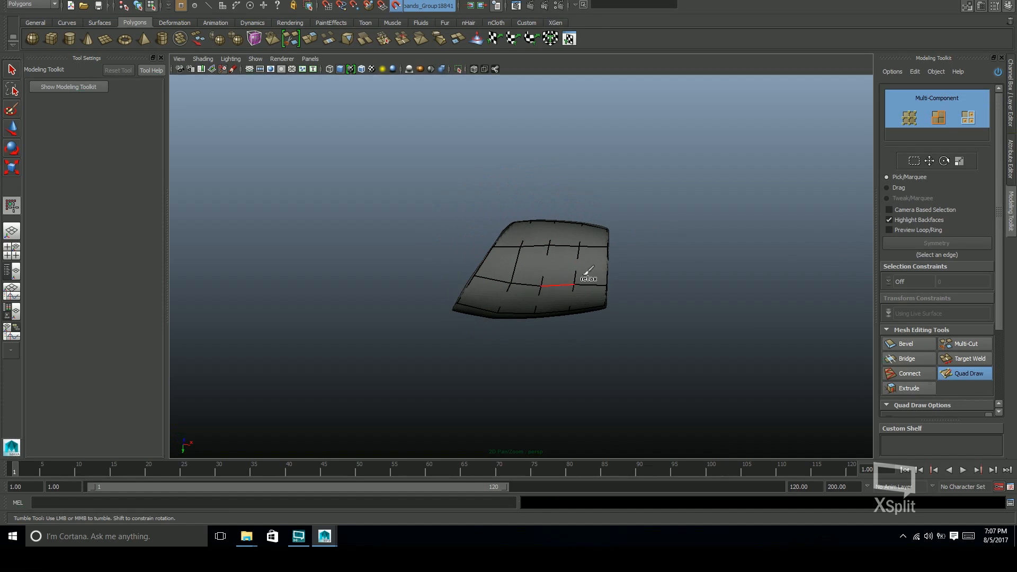
left_click_drag(530, 254, 601, 230, "alt")
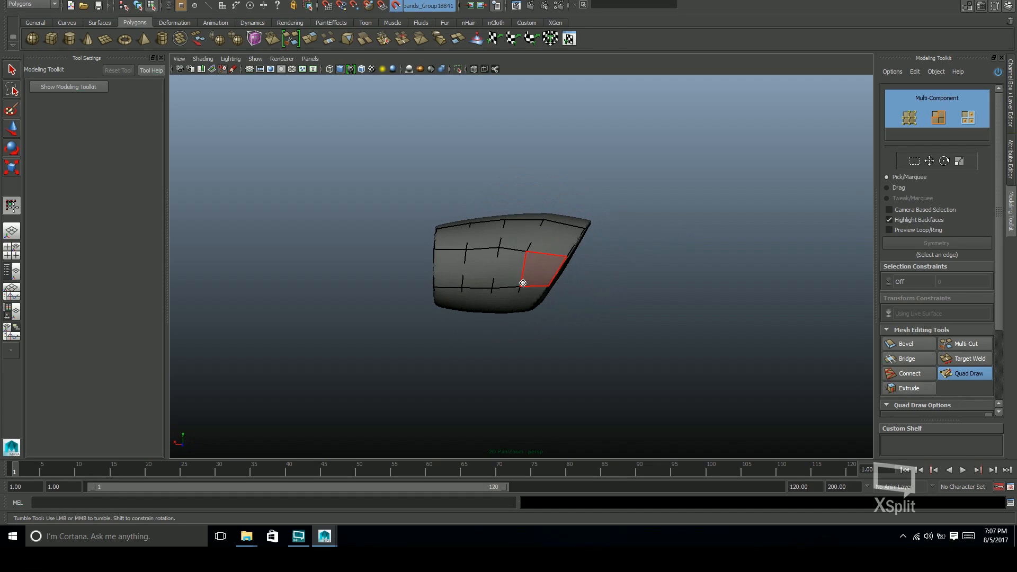
mouse_move(537, 276)
left_mouse_down("alt")
mouse_move(694, 296)
mouse_move(529, 272)
mouse_move(625, 298)
mouse_move(634, 284)
mouse_move(620, 262)
mouse_move(527, 246)
mouse_move(570, 279)
mouse_move(672, 250)
left_mouse_up("alt")
left_click(528, 273, "shift")
left_click(551, 253, "shift")
Leave Quad Draw, turn off the live surface, and delete the high-resolution forearm band
key("q")
mouse_move(583, 232)
left_mouse_down("alt")
mouse_move(578, 254)
mouse_move(625, 235)
left_mouse_up("alt")
key("F8")
key("w")
left_click(396, 6)
left_click(1011, 95)
left_click(573, 281)
key("Delete")
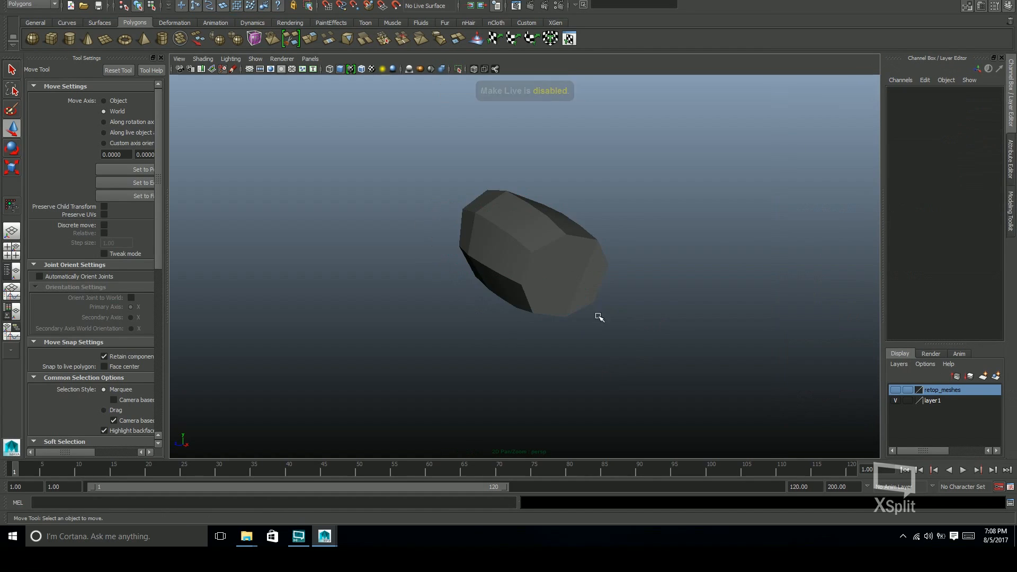
Scale one of the forearm band's edge loops slightly and raise it to refine the band's silhouette
left_click_drag(599, 317, 490, 281, "alt")
left_click(484, 268)
right_click_drag(484, 268, 487, 248)
double_click(490, 255)
key("r")
left_click_drag(491, 255, 597, 233, "alt")
right_click_drag(597, 234, 617, 233, "alt")
left_click_drag(510, 241, 504, 241)
key("w")
left_click_drag(508, 193, 507, 188)
Scale another of the band's edge loops and lower it slightly
double_click(555, 255)
key("r")
left_click_drag(548, 244, 551, 244)
key("w")
left_click_drag(549, 192, 548, 195)
left_click_drag(588, 265, 756, 286, "alt")
key("q")
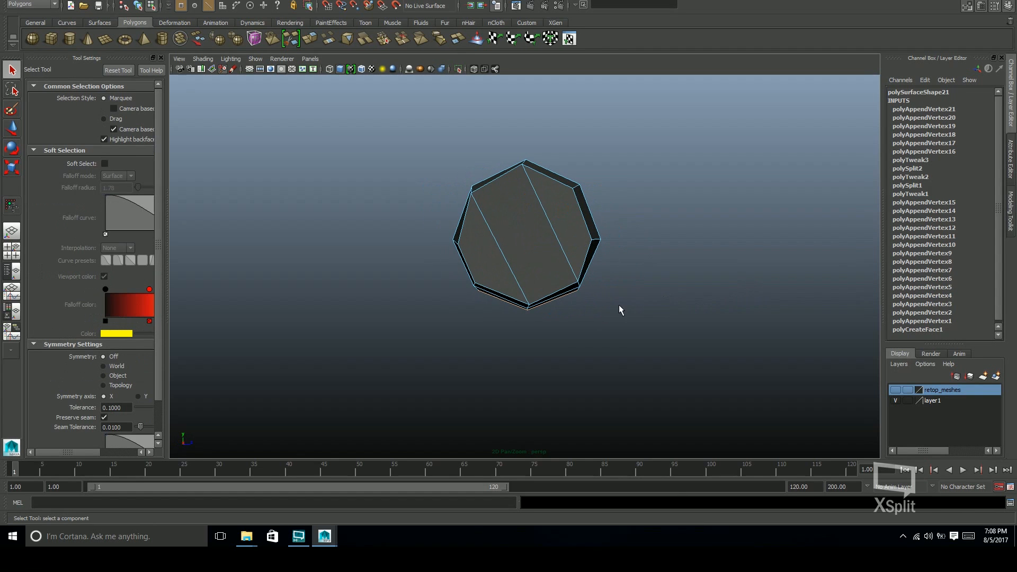
Return to object mode, show the retop_meshes layer, and select the forearm band to check its fit on the arm
key("F8")
left_click(616, 299)
key("space")
key("space")
left_click(895, 390)
left_click_drag(741, 339, 634, 270, "alt")
left_click(553, 251)
key("e")
right_click_drag(665, 268, 634, 236, "alt")
middle_click_drag(634, 236, 687, 235, "alt")
key("w")
left_click_drag(687, 235, 620, 256, "alt")
right_click_drag(620, 256, 697, 246, "alt")
left_click_drag(697, 245, 643, 284, "alt")
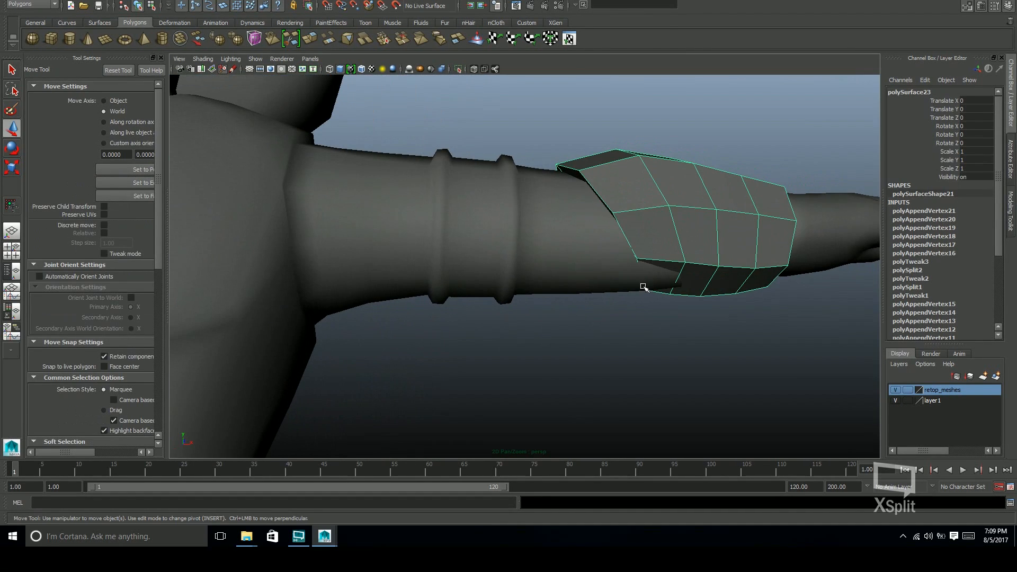
Select components at the band's elbow end and adjust their height against the arm
key("F8")
left_click_drag(604, 235, 663, 251, "alt")
left_click_drag(522, 170, 716, 184, "alt")
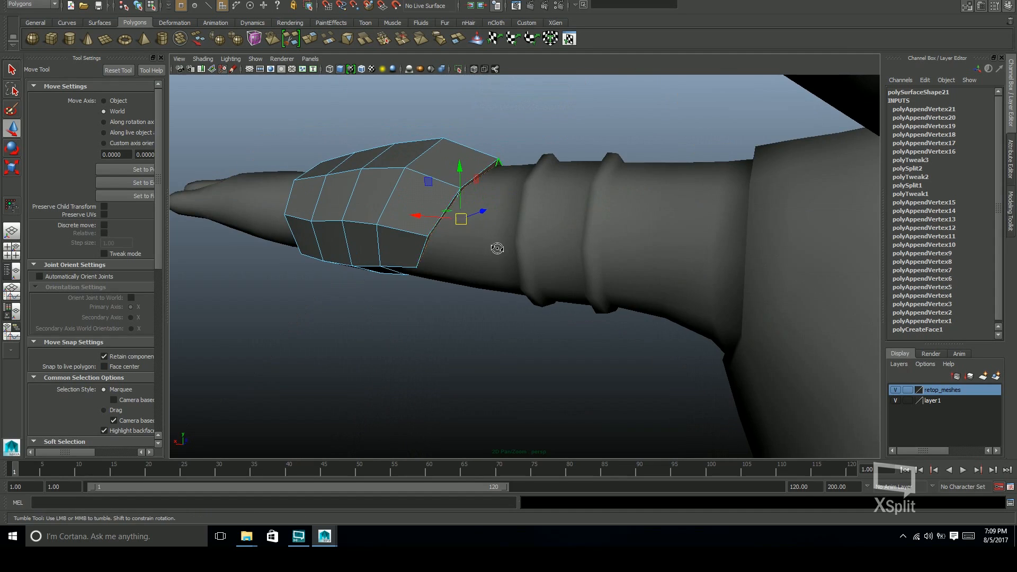
left_click_drag(518, 247, 657, 239, "alt")
middle_click_drag(657, 239, 610, 206, "alt")
left_click_drag(570, 203, 573, 155)
left_click_drag(579, 198, 618, 204, "alt")
key("w")
left_click_drag(565, 158, 566, 167)
Undo the last edits, turn on soft selection, and shift the elbow end of the band slightly down
left_click_drag(689, 257, 371, 278, "alt")
key("F10")
double_click(613, 269)
key("ctrl+z")
key("ctrl+z")
key("ctrl+z")
key("b")
left_click_drag(537, 159, 538, 166)
left_click_drag(657, 257, 727, 291, "alt")
left_click_drag(546, 174, 481, 276, "alt")
Scale the selected part of the band with soft selection, return to object mode, and clear the selection
key("F8")
key("r")
key("F8")
left_click(504, 272)
left_click_drag(481, 276, 532, 297)
scroll(562, 296, "down", 5)
scroll(563, 296, "up", 5)
left_click_drag(497, 261, 508, 249)
left_click_drag(520, 269, 546, 229)
key("e")
key("r")
left_click_drag(562, 287, 549, 271, "alt")
key("q")
key("F8")
left_click(634, 350)
Select the forearm band and soften its edges
left_click(542, 272)
right_click_drag(543, 272, 647, 268, "shift")
left_click(653, 276)
left_click_drag(655, 275, 530, 291, "alt")
left_click(506, 297)
right_click_drag(530, 291, 560, 289, "alt")
Isolate the forearm band and delete the selected edge crossing its end cap
left_click(460, 69)
left_click_drag(694, 276, 597, 383, "alt")
right_click_drag(541, 280, 543, 316)
left_click(473, 281)
right_click_drag(495, 278, 497, 243)
left_click(503, 278)
left_click(549, 314, "shift")
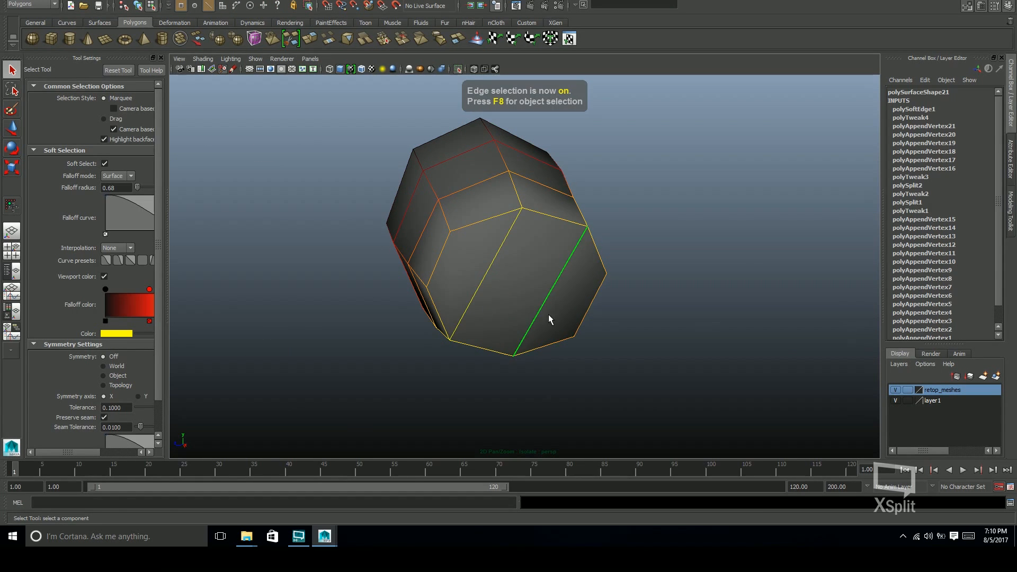
key("ctrl+Delete")
Turn off soft selection and delete the remaining edges crossing the band's end caps
left_click_drag(523, 304, 565, 277, "alt")
key("b")
left_click(551, 294)
left_click(588, 288, "shift")
key("ctrl+Delete")
Extrude the band's end-cap faces inward with an offset of 0.06
left_click_drag(648, 302, 596, 270, "alt")
right_click_drag(596, 268, 596, 303)
left_click_drag(742, 285, 575, 251, "alt")
left_click(576, 254)
right_click_drag(546, 233, 524, 255, "shift")
left_click_drag(612, 203, 617, 203)
key("q")
left_click_drag(619, 212, 718, 277, "alt")
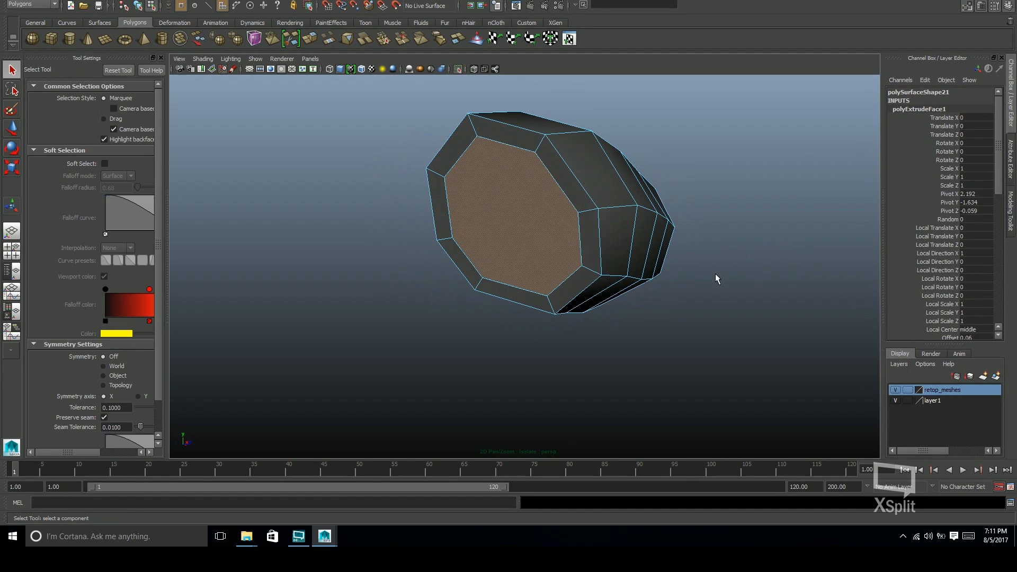
Cut two parallel edges across the inset end cap, undoing the stray extra cut
right_click_drag(556, 231, 522, 231, "shift")
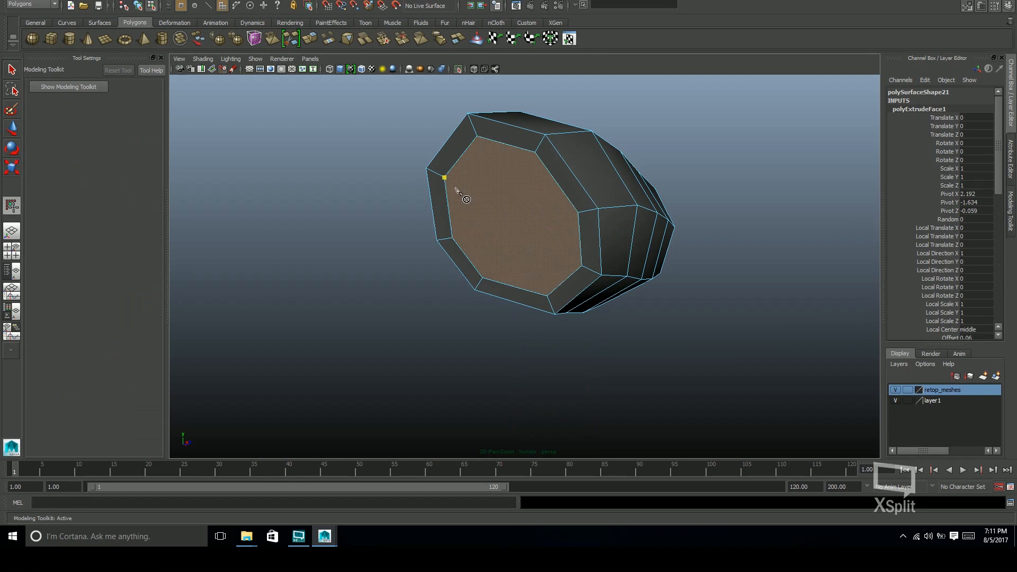
left_click(548, 296)
left_click(478, 136)
left_click(583, 266)
left_click_drag(744, 234, 784, 233, "alt")
left_click(612, 208)
left_click(495, 274)
left_click(577, 147)
key("ctrl+z")
key("ctrl+z")
key("ctrl+z")
key("ctrl+z")
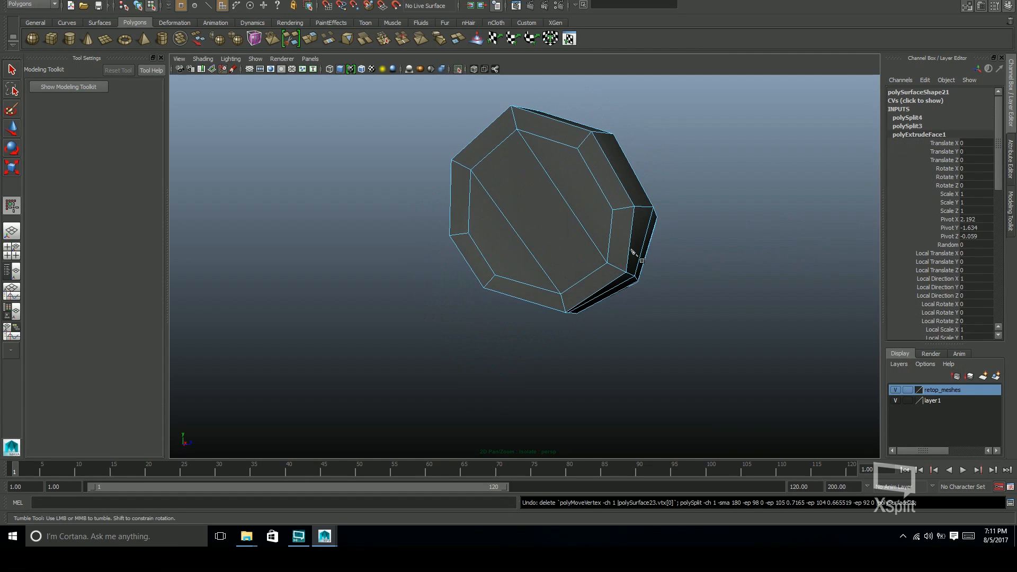
Cut two parallel edges across the inset cap on the band's opposite end
left_click_drag(528, 226, 387, 228, "alt")
left_click(400, 216)
left_click(446, 312)
right_click(447, 311)
left_click(447, 204)
left_click(491, 304)
Nudge a vertex on the band's underside near the elbow end to smooth the lower contour
left_click_drag(543, 309, 489, 249, "alt")
key("F8")
scroll(634, 189, "up", 3)
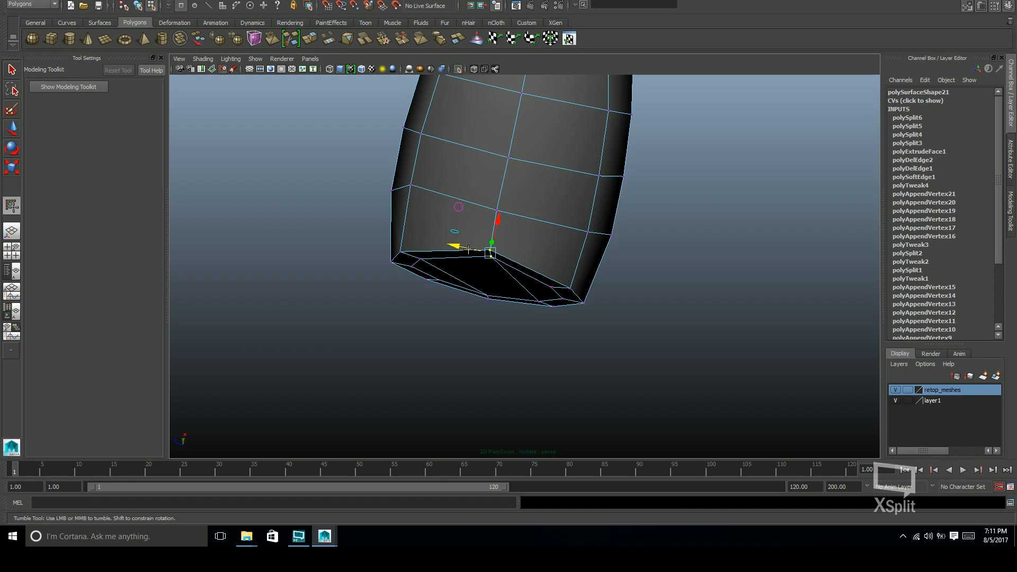
scroll(468, 250, "down", 3)
left_click_drag(469, 255, 390, 255, "alt")
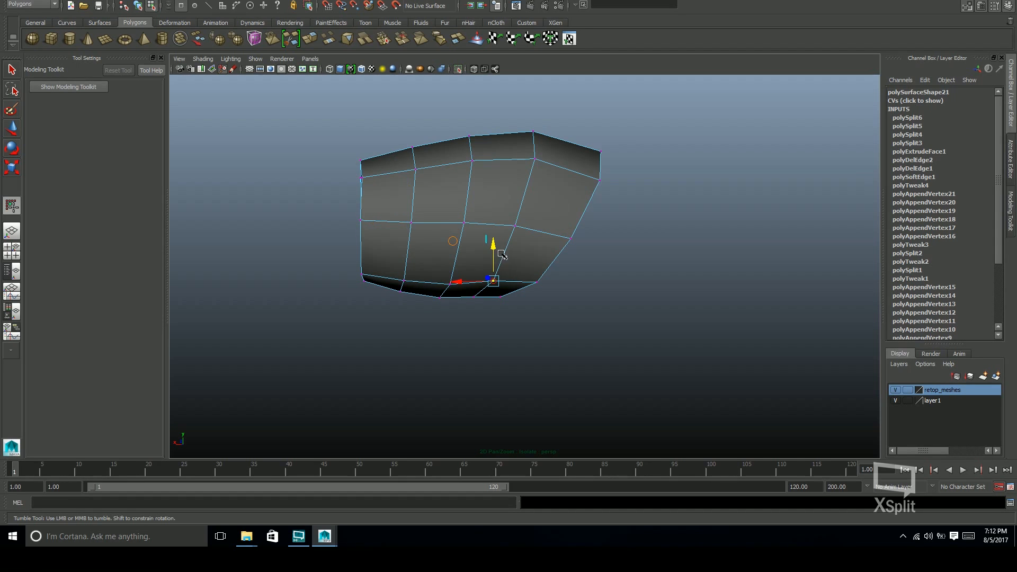
left_click_drag(568, 229, 703, 262, "alt")
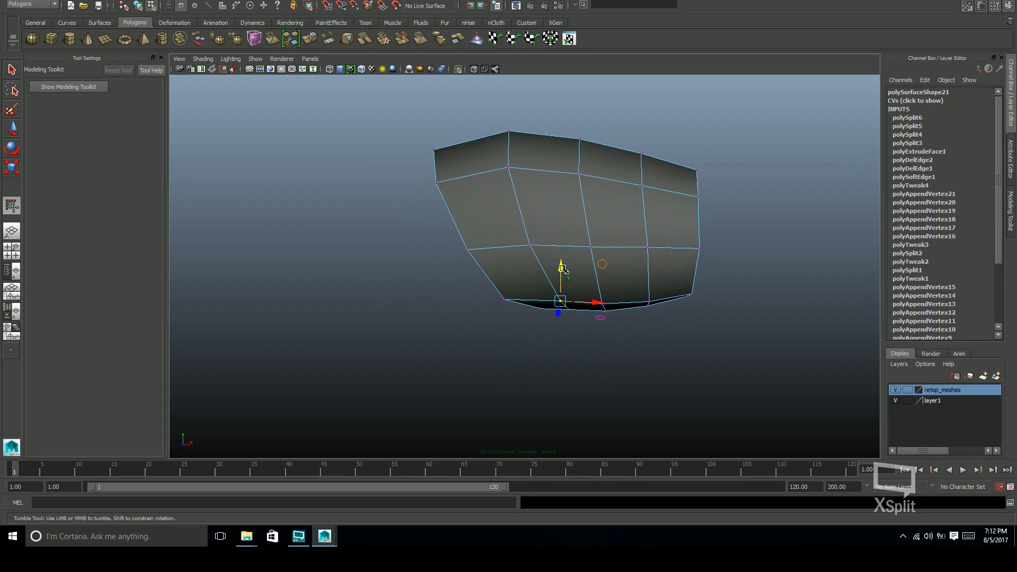
left_click_drag(656, 298, 578, 303, "alt")
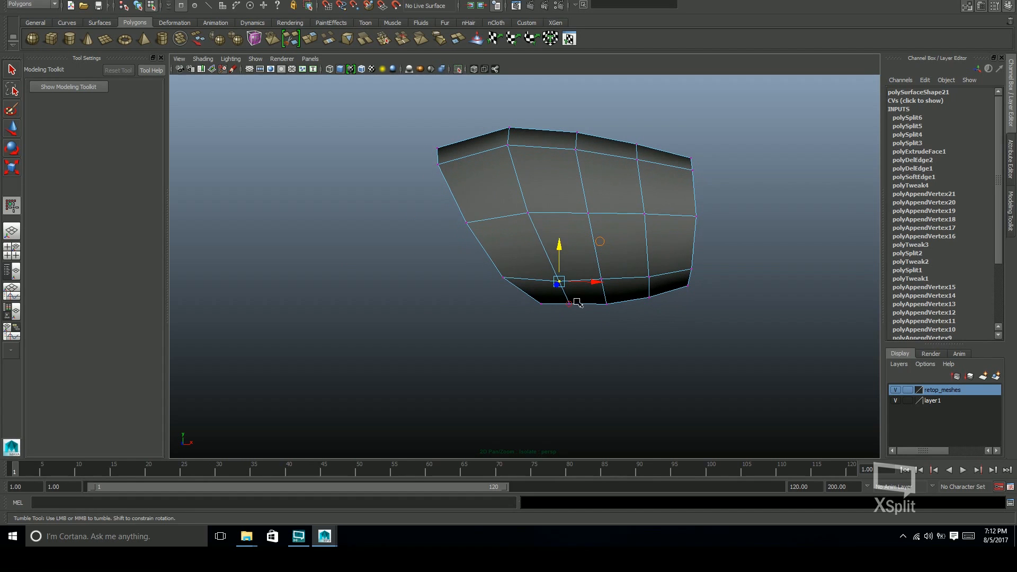
left_click_drag(611, 266, 610, 249, "alt")
right_click_drag(609, 249, 527, 336, "alt")
Return the band to object mode, deselect it, and turn off isolation to show the rest of the character
key("F8")
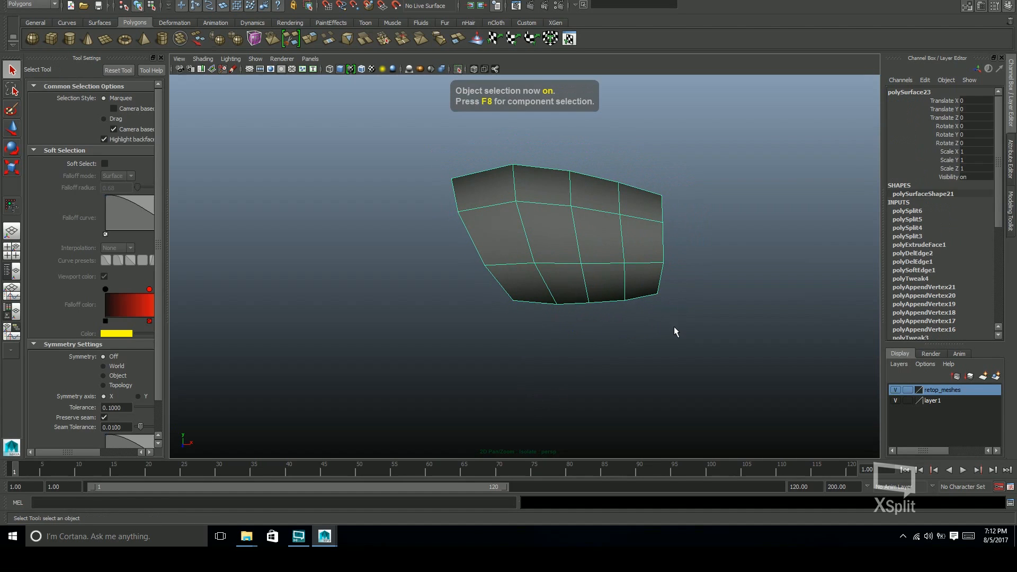
left_click(732, 338)
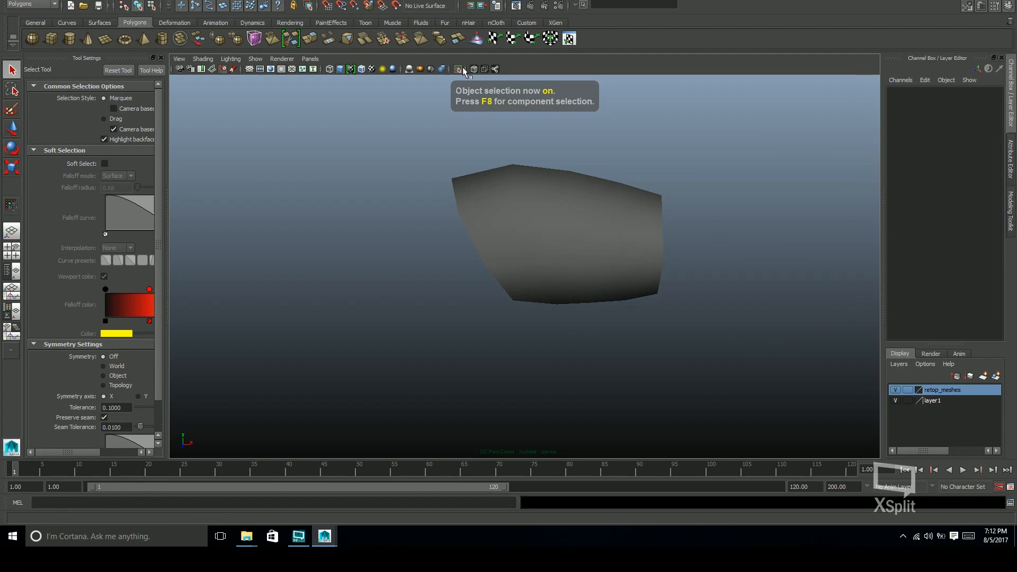
left_click(460, 68)
right_click_drag(752, 253, 565, 315, "alt")
left_click_drag(565, 314, 535, 264, "alt")
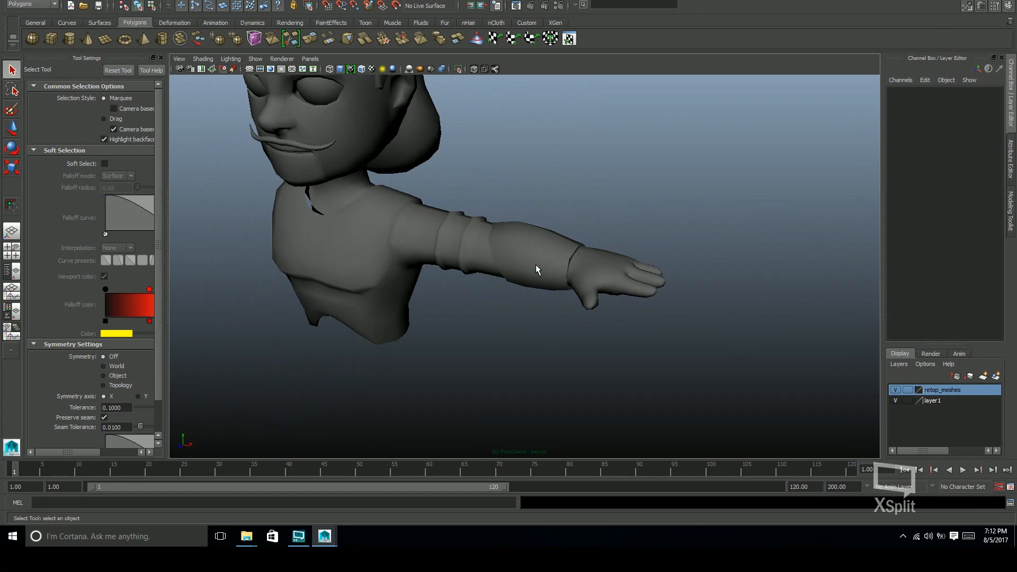
Soften the edges of the reshaped forearm band and deselect it
left_click(536, 265)
right_click(539, 269, "shift")
mouse_move(593, 288)
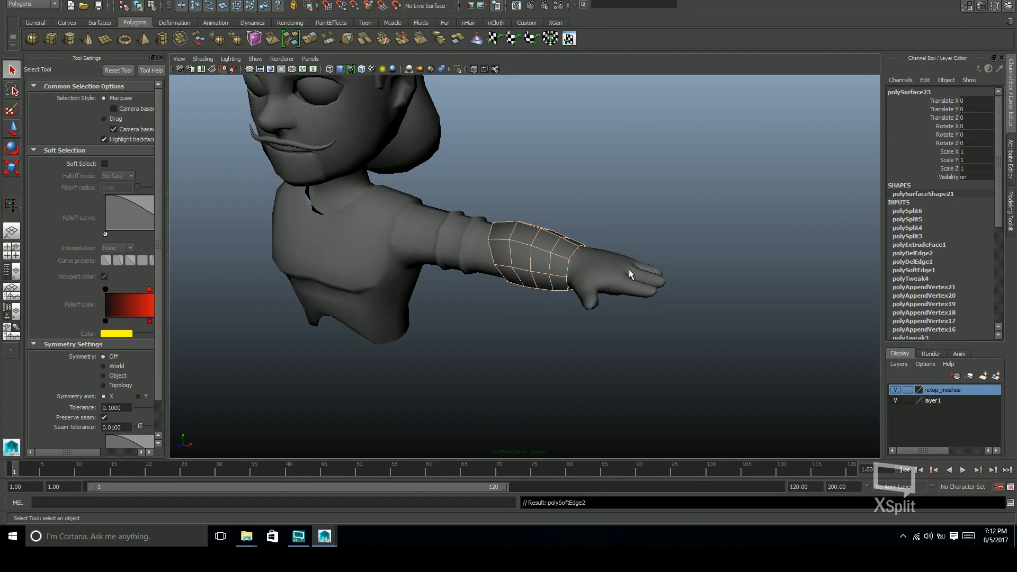
left_click(686, 289)
Hide the retop_meshes layer and add the rebuilt forearm band to it
left_click_drag(685, 288, 634, 264, "alt")
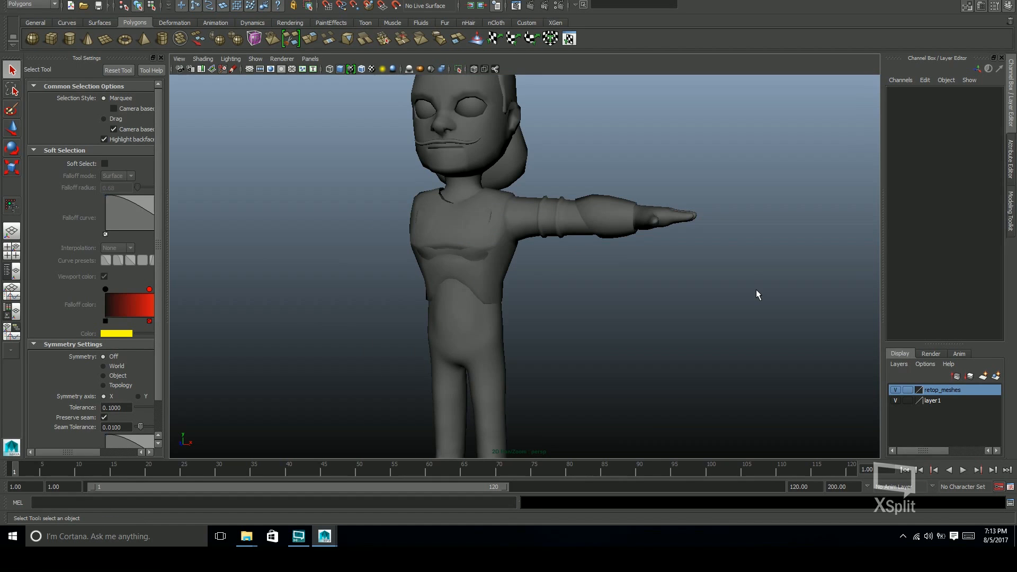
middle_click_drag(623, 311, 703, 214, "alt")
left_click_drag(681, 276, 700, 317, "alt")
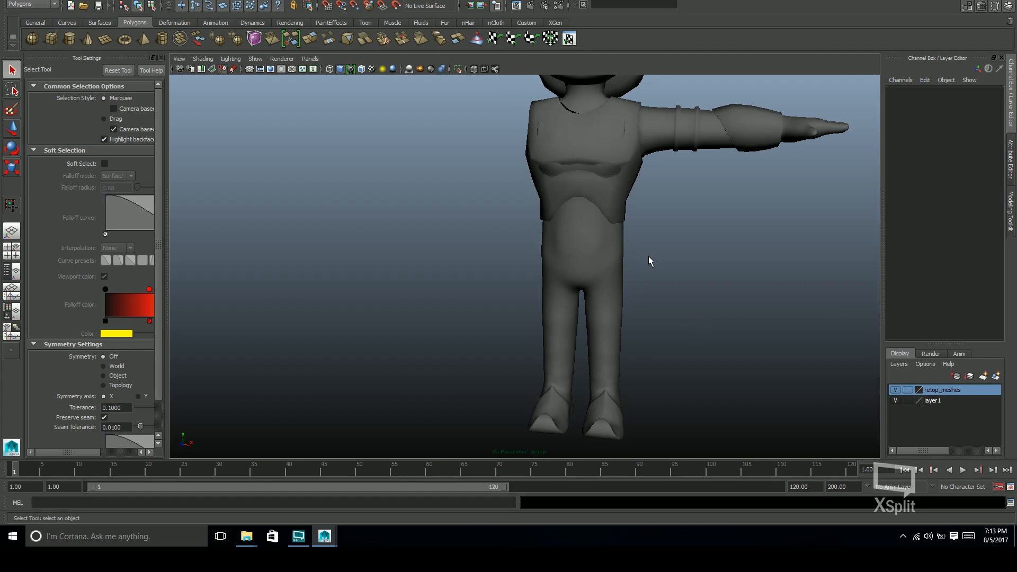
left_click(615, 236)
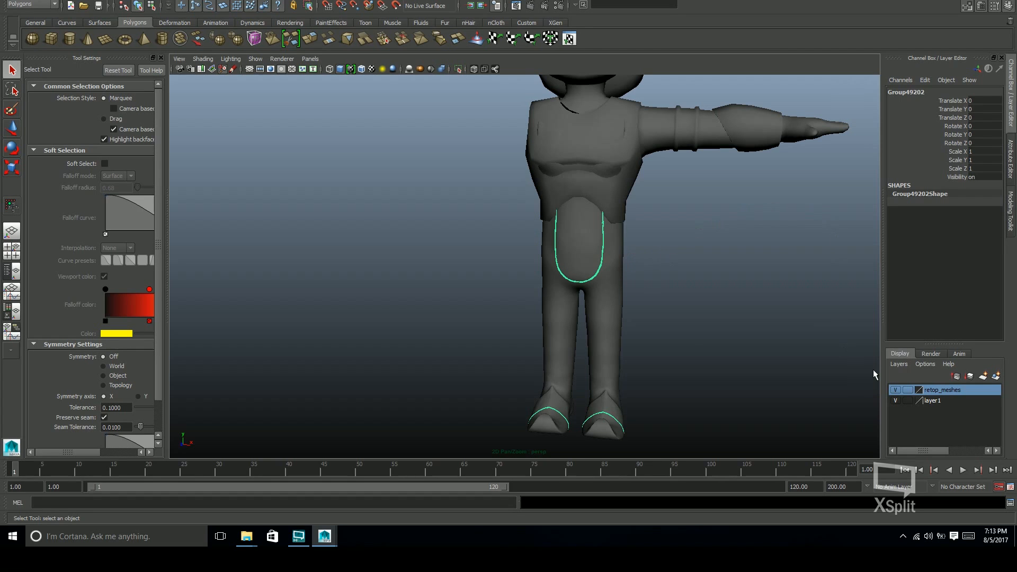
left_click(896, 389)
middle_click_drag(754, 347, 715, 417, "alt")
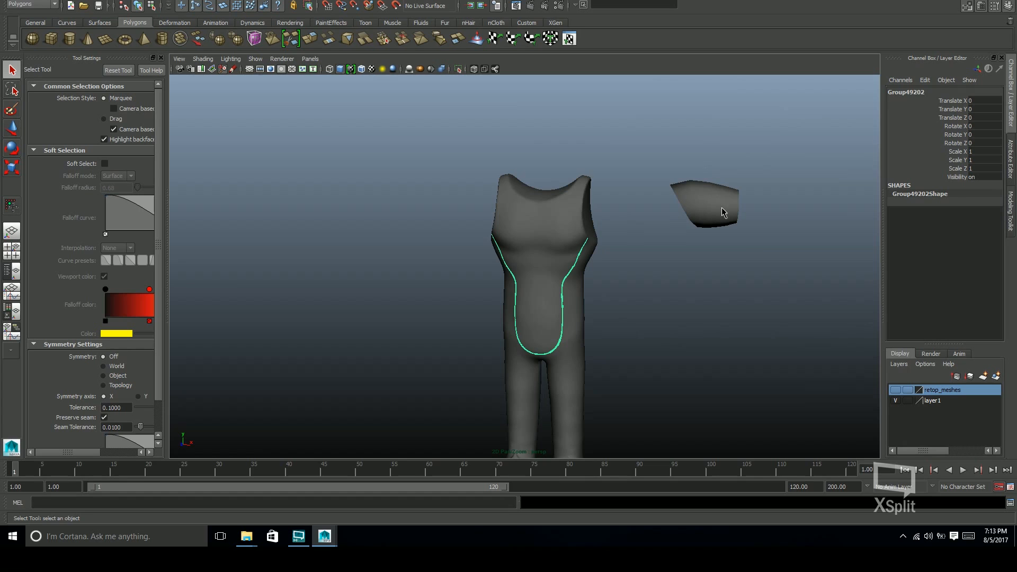
left_click(722, 211)
right_click(942, 392)
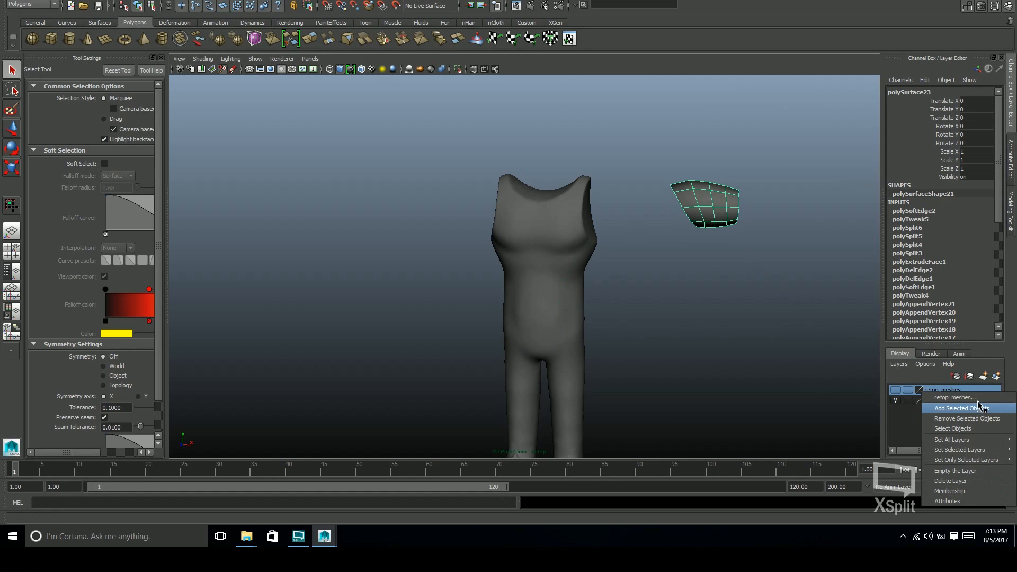
left_click(979, 408)
Select the high-resolution lower body pieces and add them to layer1
middle_click_drag(753, 335, 764, 254, "alt")
right_click_drag(792, 379, 650, 397, "alt")
left_click_drag(696, 289, 726, 262, "alt")
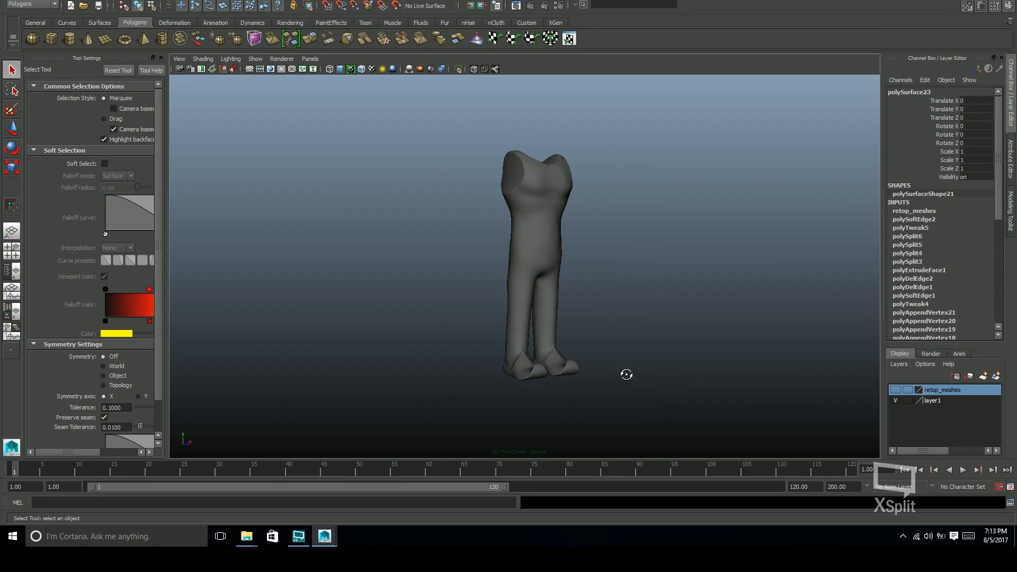
left_click(556, 200)
left_click_drag(683, 322, 764, 286, "alt")
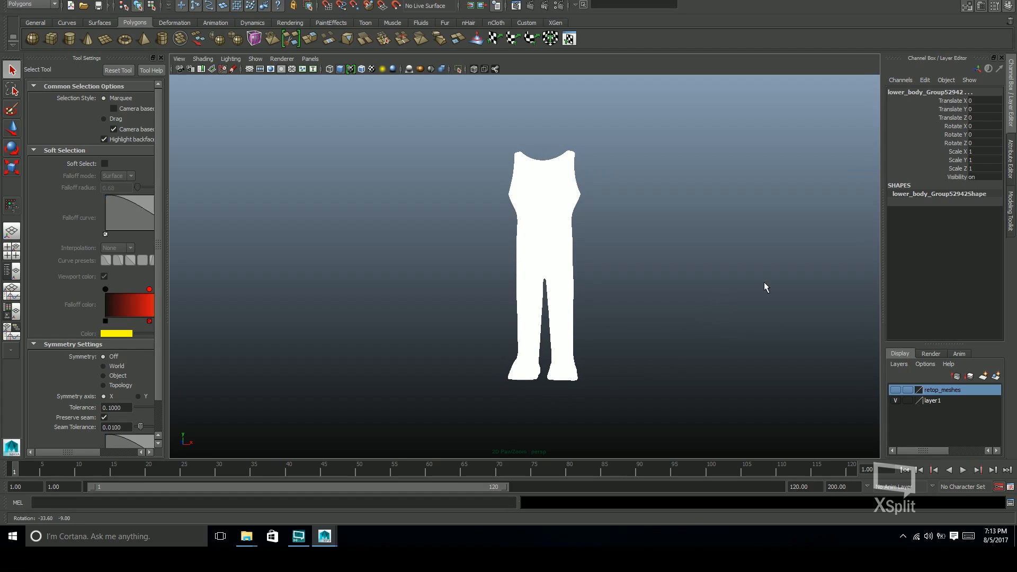
left_click(934, 404)
right_click(934, 403)
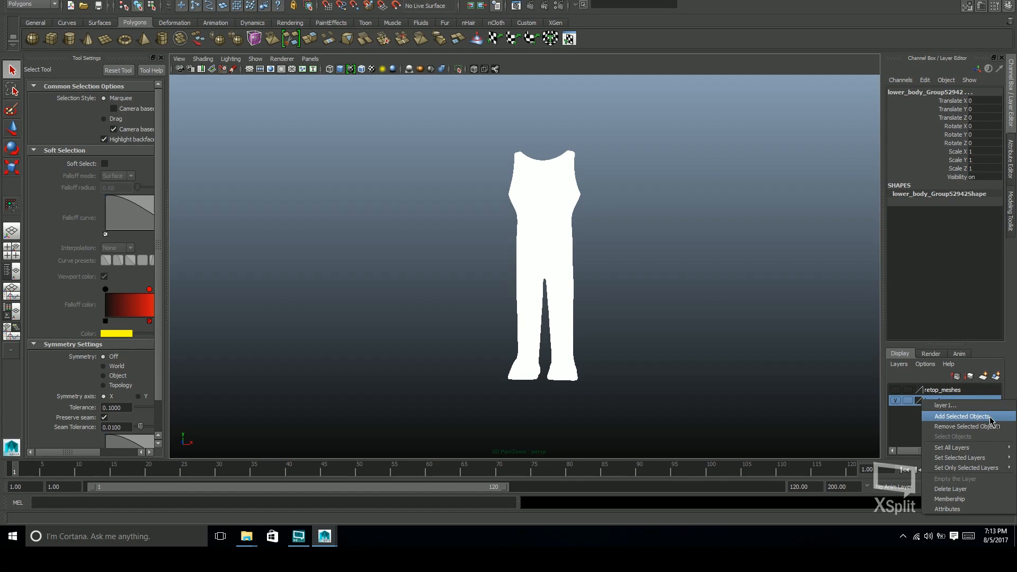
Combine the high-resolution lower body pieces into one mesh and add it to layer1
key("space")
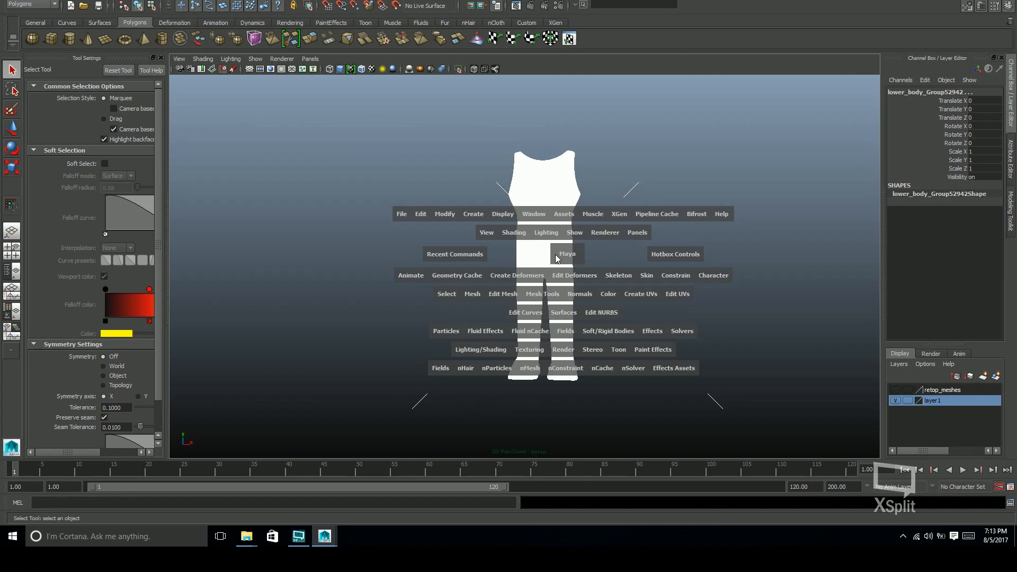
left_click(473, 295)
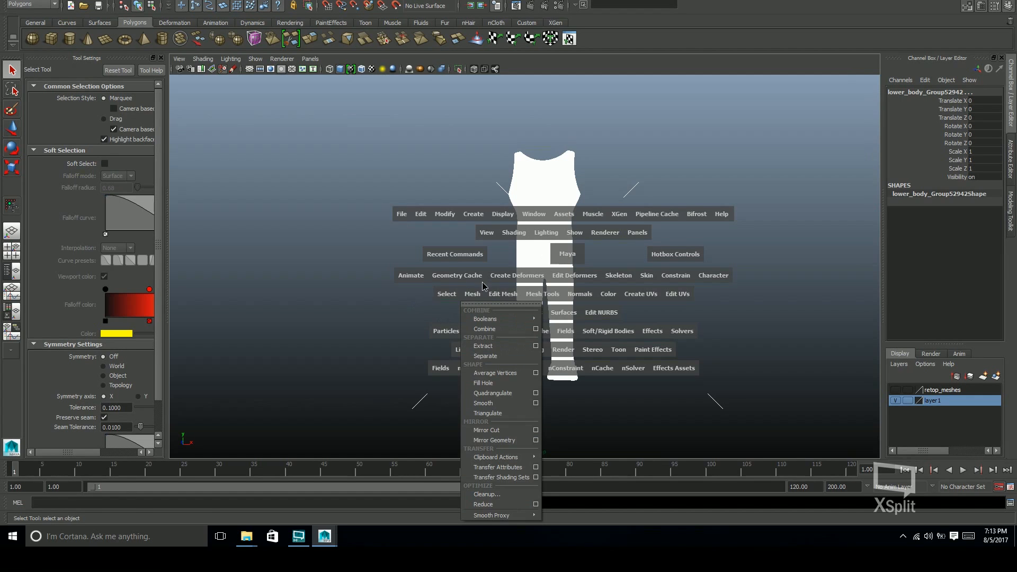
left_click(500, 330)
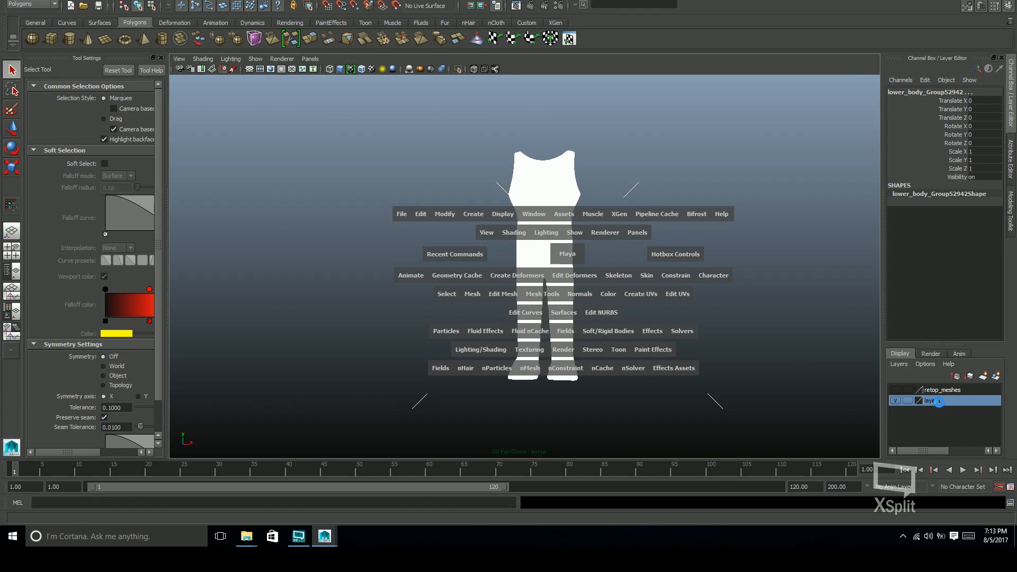
left_click(688, 322)
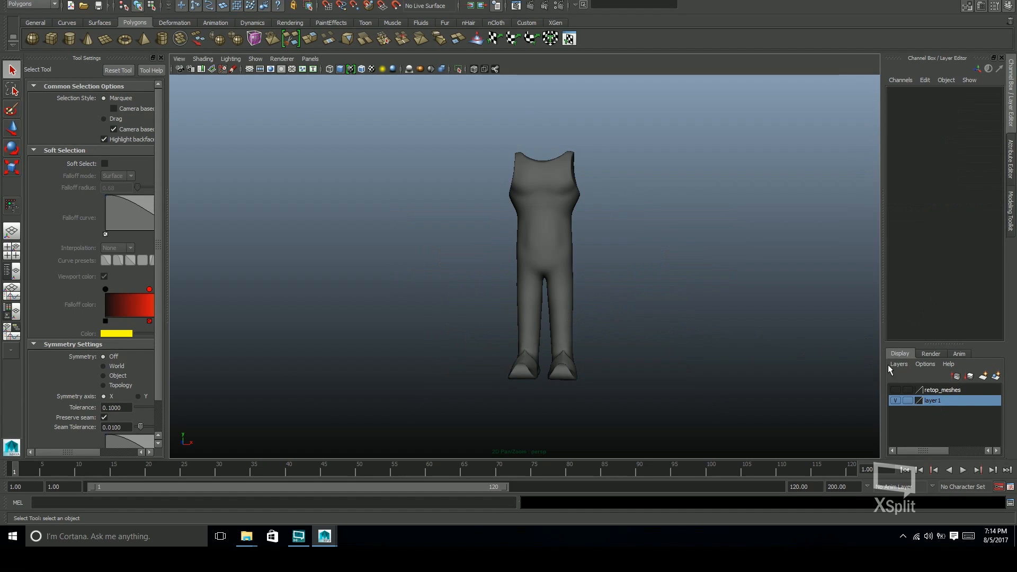
right_click(926, 402)
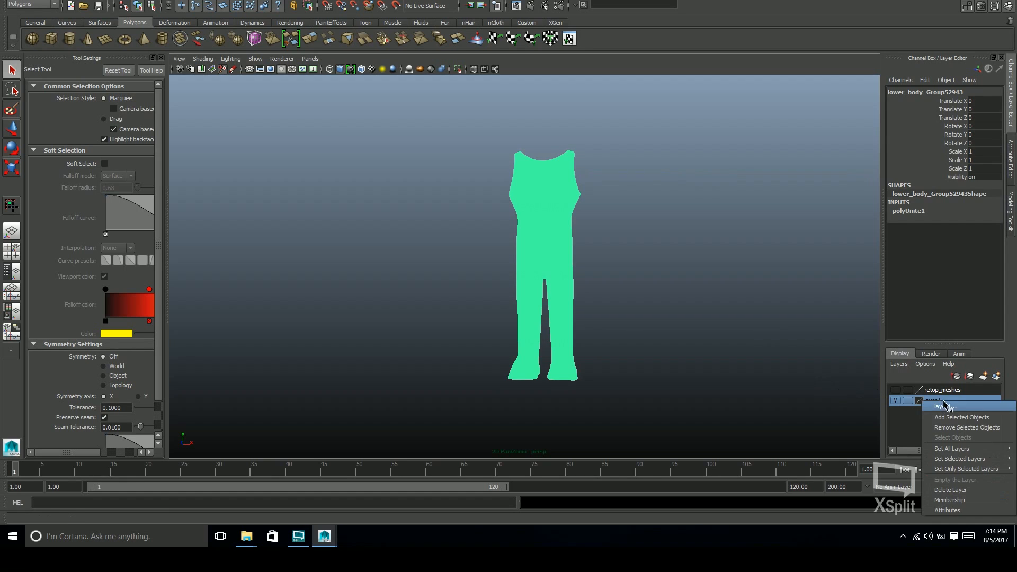
left_click(977, 418)
Show the retop_meshes layer and toggle layer1 off and on to compare the meshes
left_click(896, 400)
left_click(896, 390)
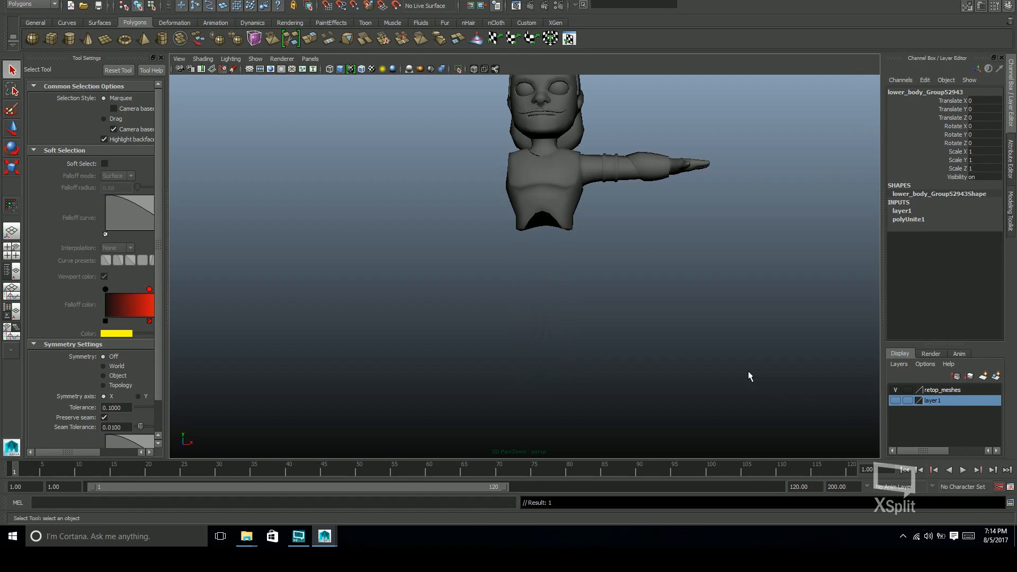
left_click(712, 311)
left_click_drag(712, 312, 602, 318, "alt")
left_click(894, 403)
Save the scene and select the combined high-resolution lower body mesh
right_click_drag(602, 318, 740, 327, "alt")
left_click_drag(740, 326, 651, 329, "alt")
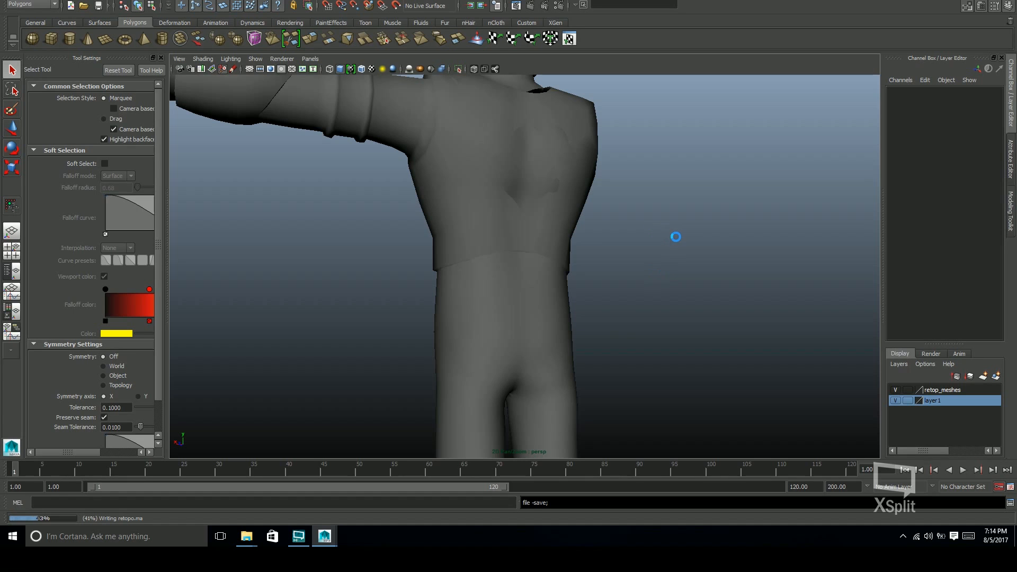
left_click_drag(618, 330, 819, 368, "alt")
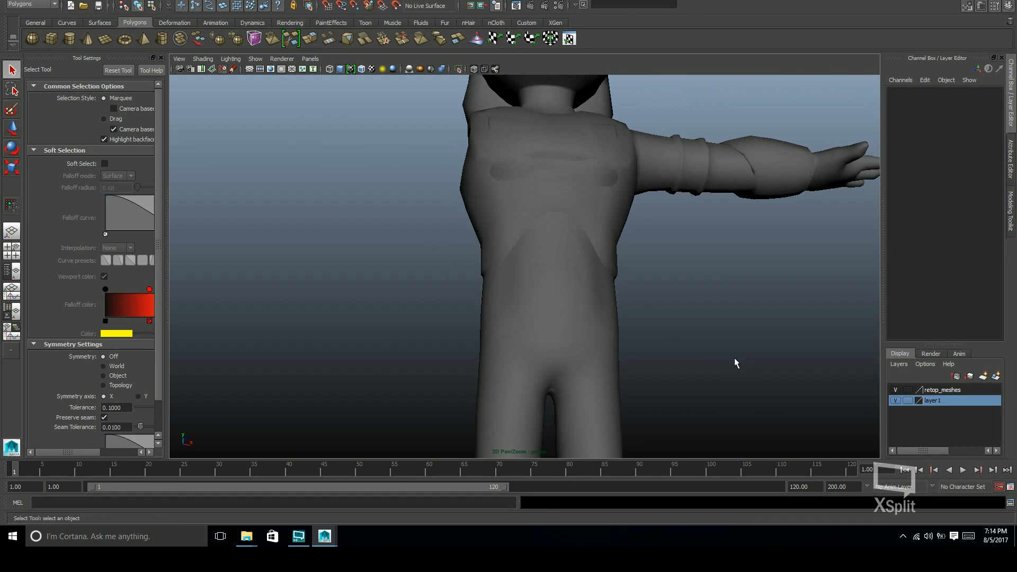
right_click_drag(734, 358, 662, 316, "alt")
mouse_move(663, 316)
left_mouse_down("alt")
mouse_move(636, 296)
mouse_move(586, 300)
mouse_move(627, 335)
mouse_move(644, 321)
left_mouse_up("alt")
left_click(592, 301)
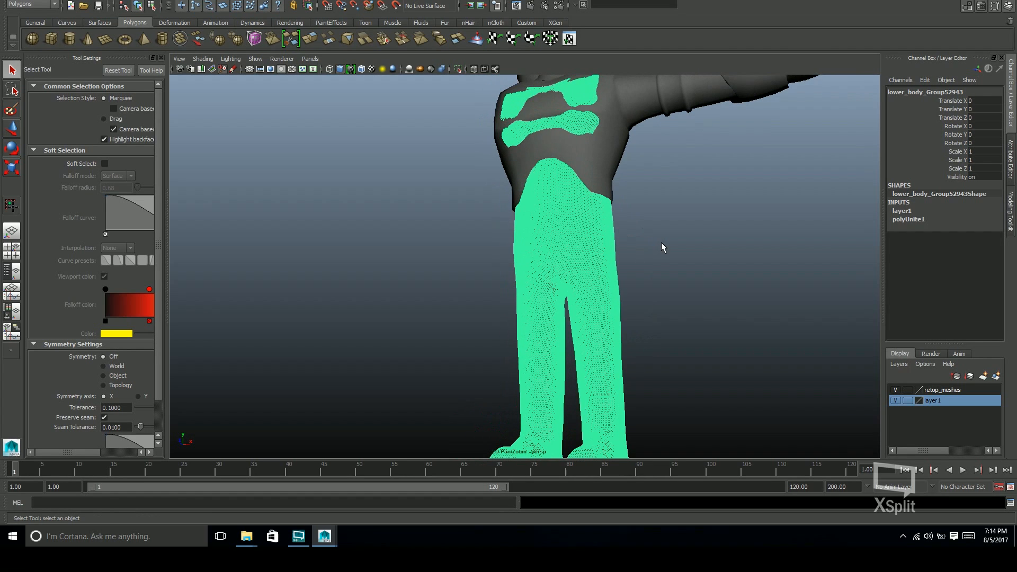
Select the low-poly body mesh and examine its topology from the waist to the head and arm
left_click(610, 172)
left_click_drag(660, 256, 632, 269, "alt")
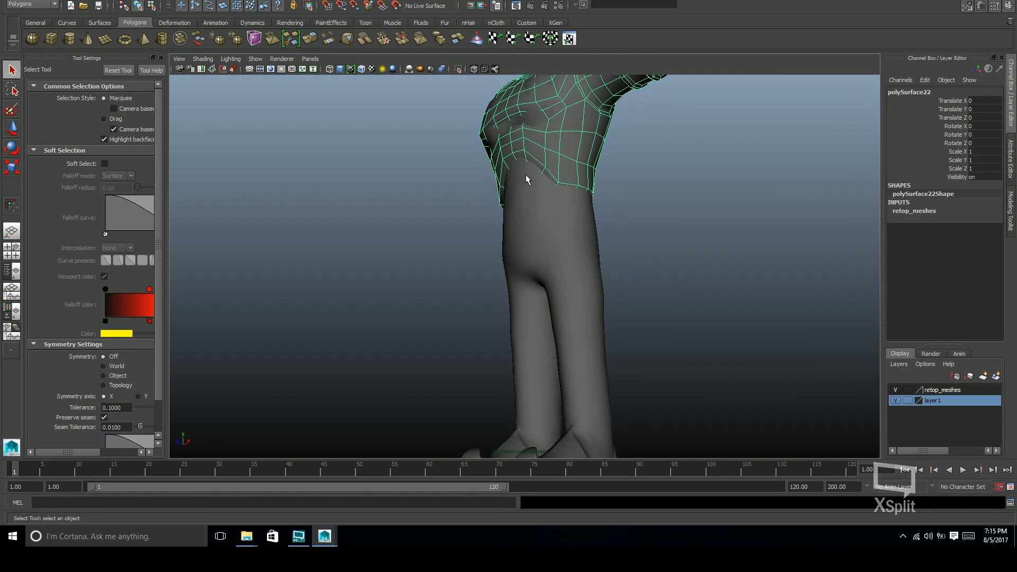
left_click_drag(660, 317, 654, 294, "alt")
middle_click_drag(654, 294, 647, 168, "alt")
left_click_drag(580, 336, 704, 334, "alt")
middle_click_drag(704, 334, 638, 353, "alt")
mouse_move(638, 353)
left_mouse_down("alt")
mouse_move(692, 362)
mouse_move(656, 352)
left_mouse_up("alt")
middle_click_drag(681, 294, 690, 350, "alt")
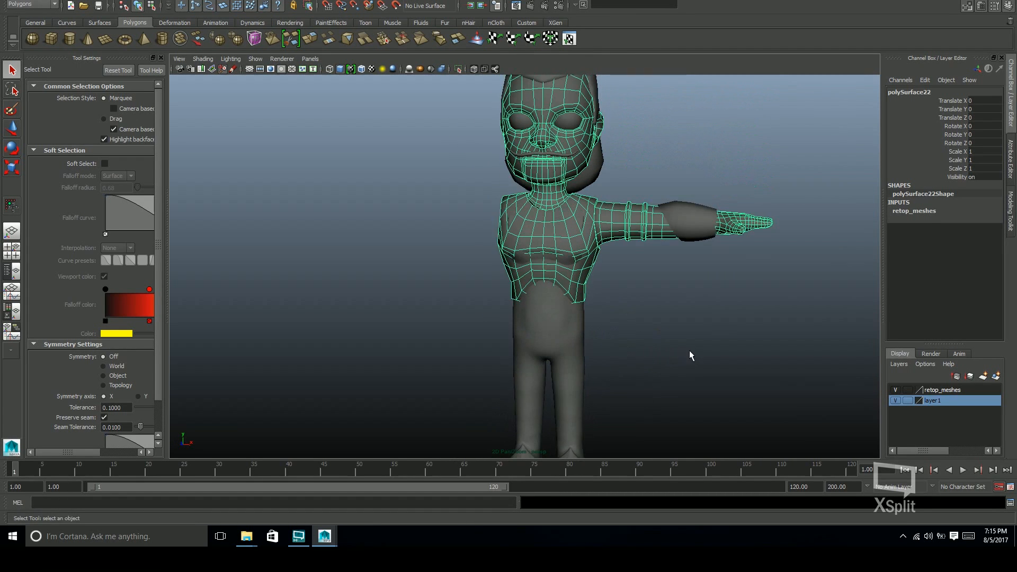
left_click_drag(691, 351, 668, 346, "alt")
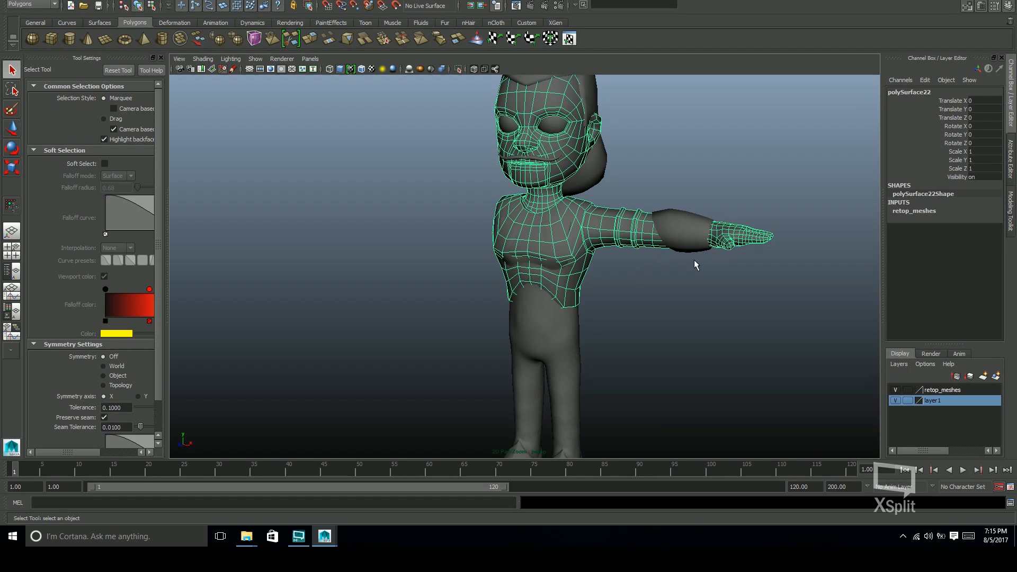
left_click_drag(701, 289, 676, 305, "alt")
middle_click_drag(671, 244, 661, 302, "alt")
right_click_drag(661, 302, 784, 240, "alt")
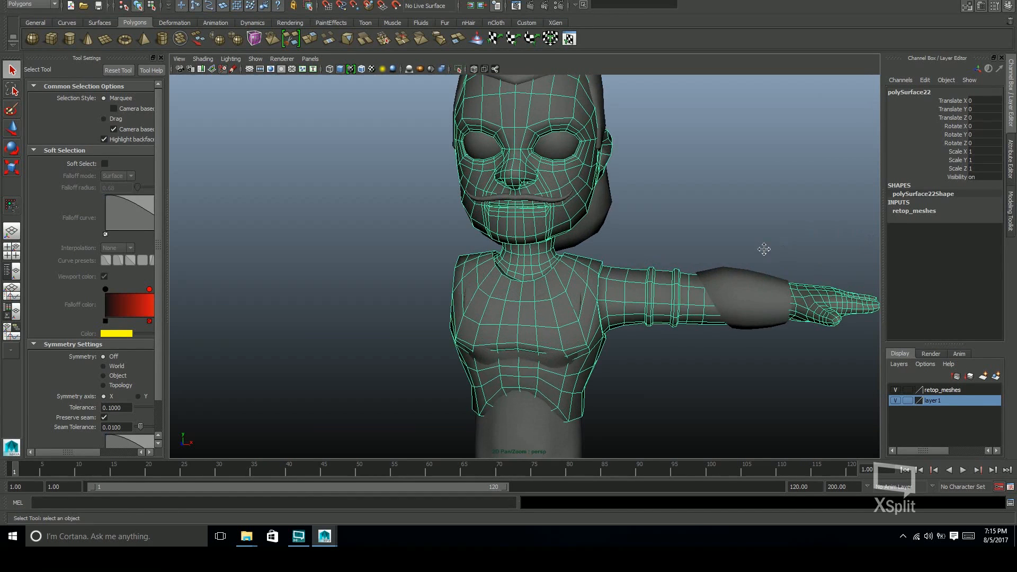
Move the low-poly hair mesh off the head to check the skull beneath it, and undo the move
middle_click_drag(668, 228, 586, 263, "alt")
left_click(482, 235)
left_click_drag(577, 284, 478, 216, "alt")
left_click(536, 301)
key("w")
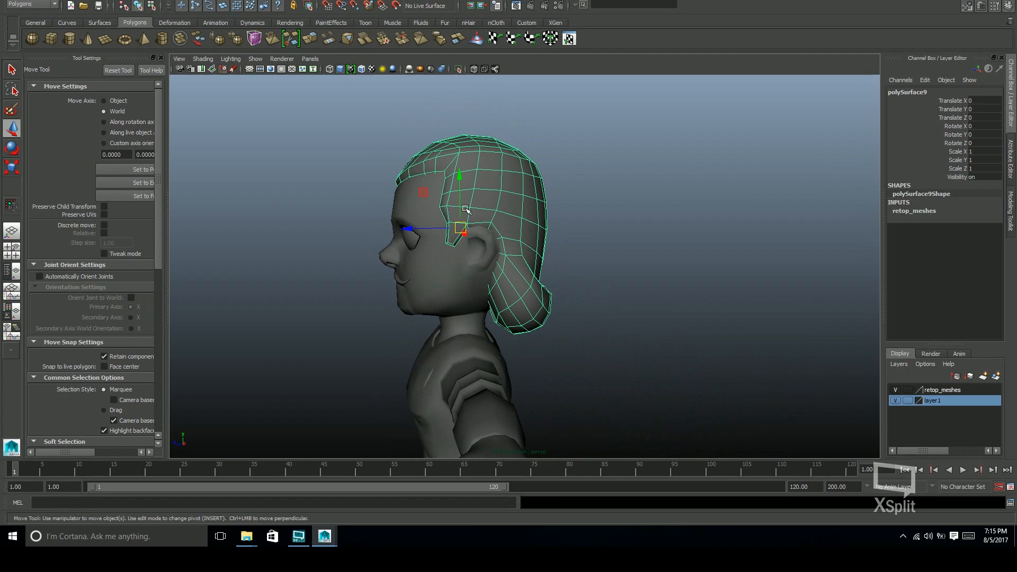
left_click_drag(434, 180, 480, 149)
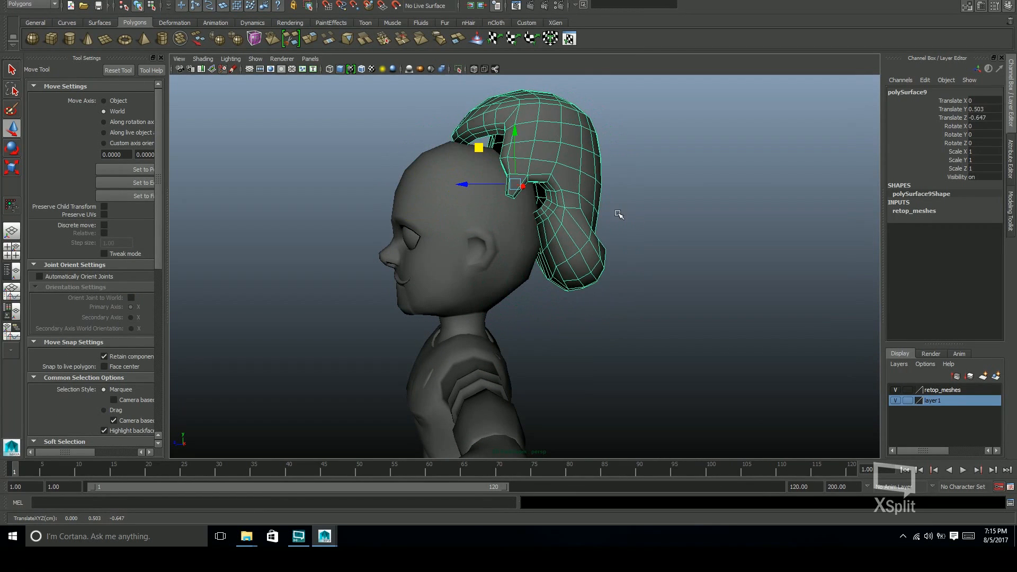
key("ctrl+z")
key("q")
left_click(634, 251)
left_click_drag(643, 288, 609, 267, "alt")
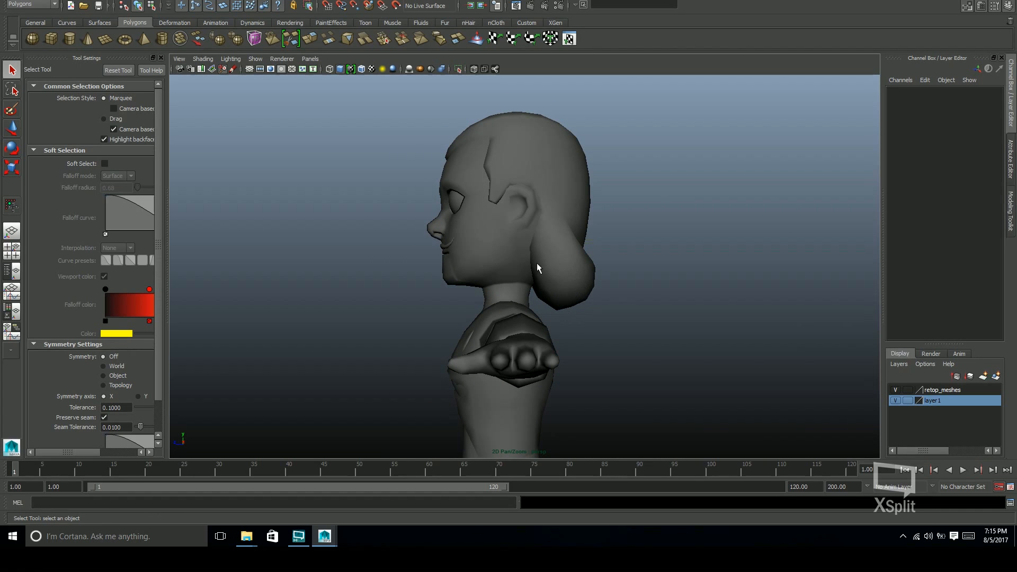
Move the low-poly forearm band up off the arm to expose the forearm beneath it
left_click_drag(567, 275, 704, 279, "alt")
left_click(705, 273)
key("w")
middle_click_drag(722, 236, 756, 130)
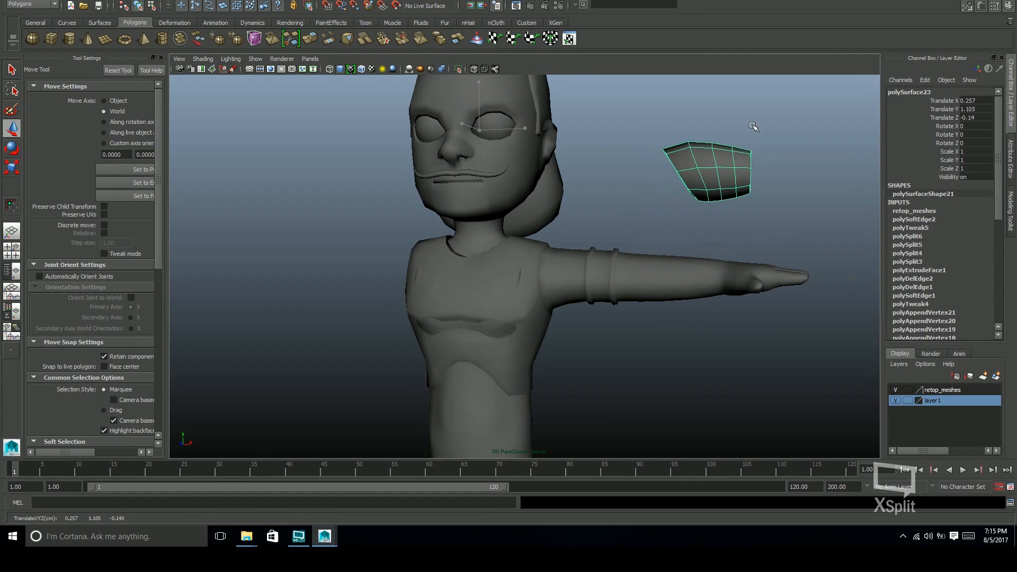
Fill the triangular hole in the forearm of the low-poly body mesh and return to object selection
left_click(700, 289)
left_click_drag(707, 316, 721, 310, "alt")
scroll(852, 253, "up", 1)
scroll(852, 253, "up", 3)
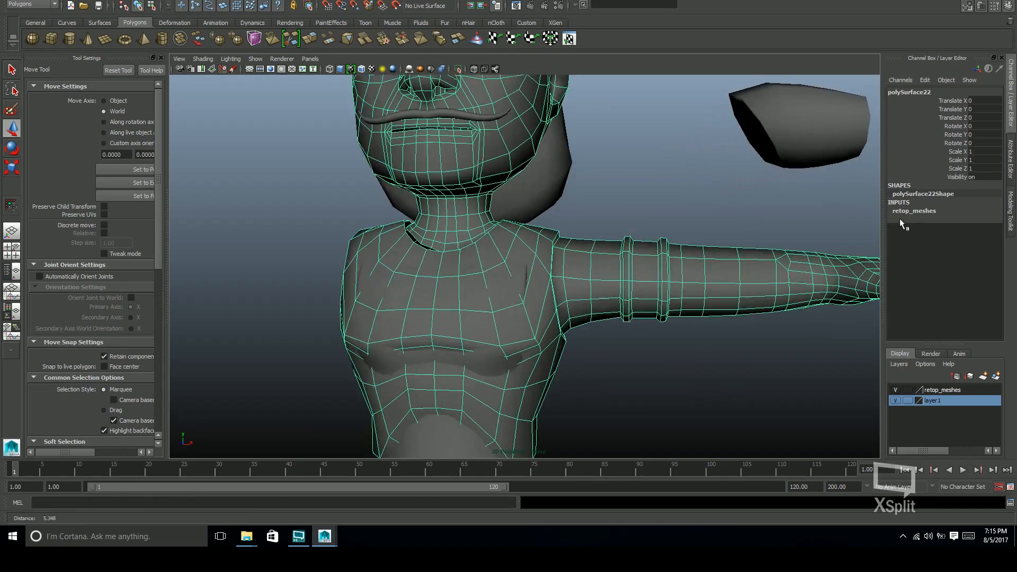
scroll(649, 294, "up", 3)
left_click_drag(655, 305, 691, 301, "alt")
key("F10")
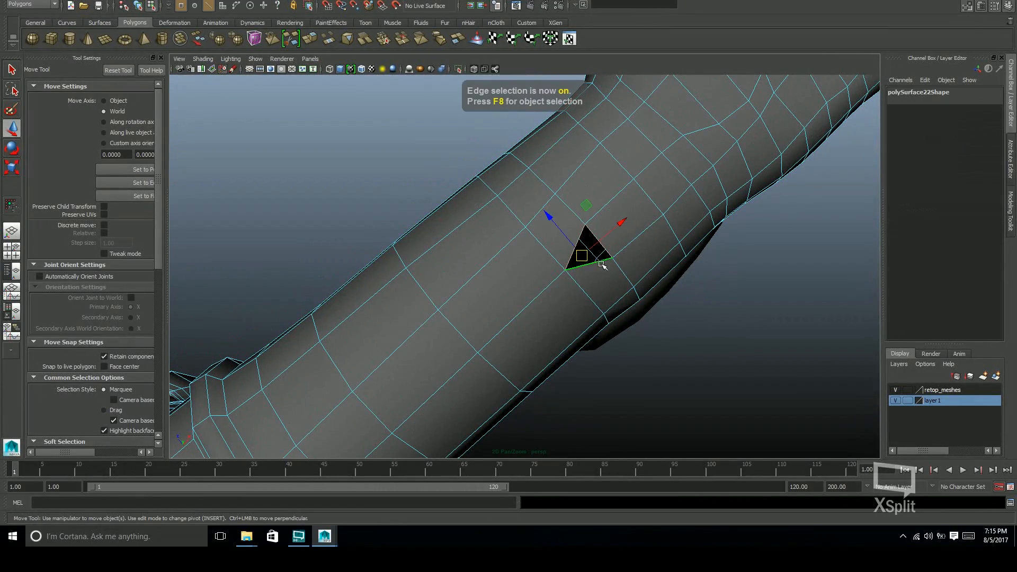
right_click(603, 265, "shift")
left_click(603, 382)
key("F8")
left_click(704, 297)
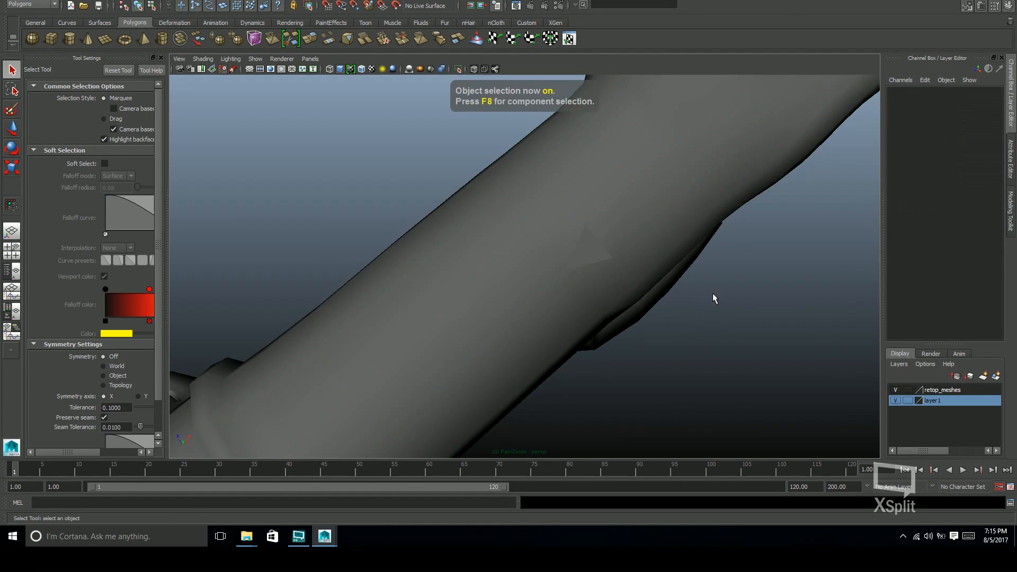
Select the raised forearm band, try setting its Translate Y to 0, and undo the change
left_click_drag(713, 295, 695, 304, "alt")
right_click_drag(695, 304, 569, 199, "alt")
middle_click_drag(694, 175, 701, 236, "alt")
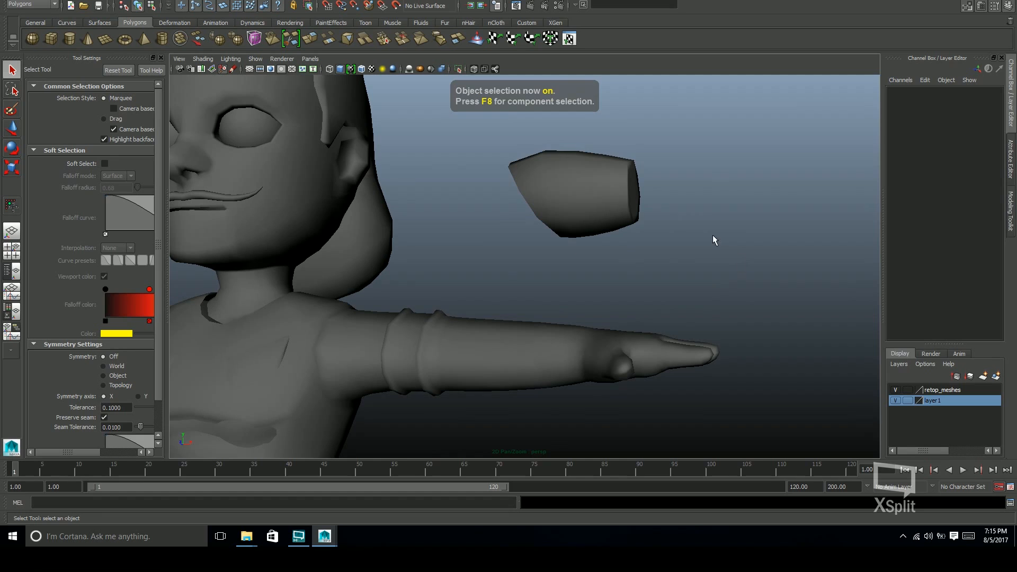
left_click(628, 179)
key("ctrl+a")
key("ctrl+a")
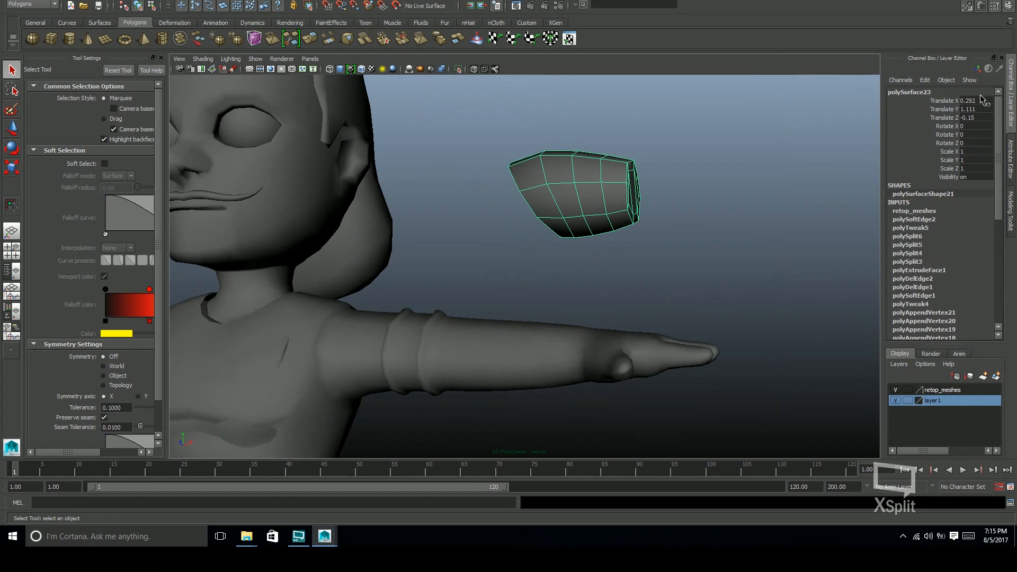
left_click_drag(980, 101, 983, 116)
left_click(974, 126)
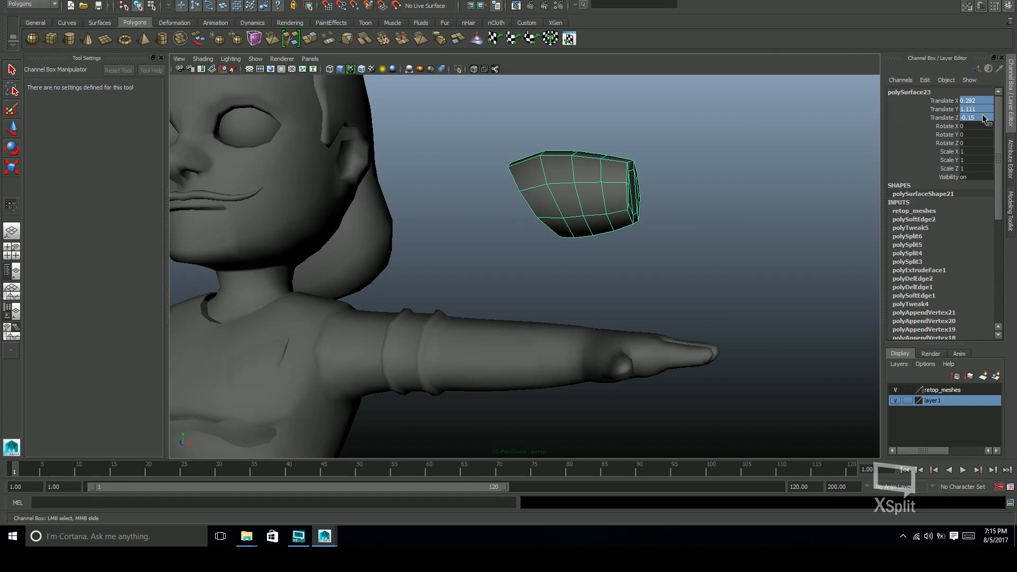
left_click(985, 109)
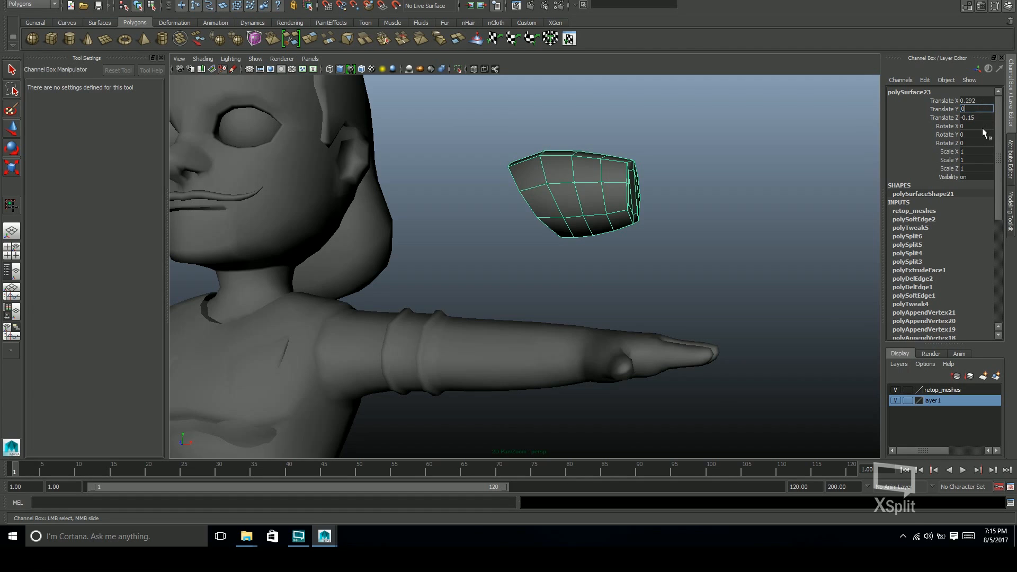
type("0")
key("Return")
left_click_drag(793, 270, 832, 274, "alt")
key("ctrl+z")
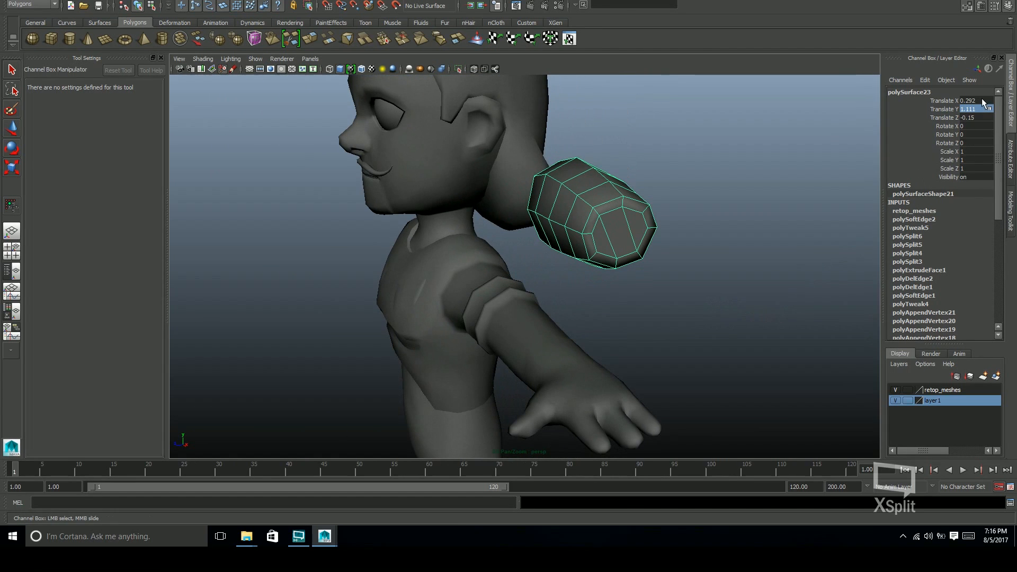
Set the forearm band's Translate X, Y and Z to 0 to return it to the arm
type("0")
key("Return")
left_click_drag(738, 311, 810, 297, "alt")
Select components of the forearm band and scale them to fit around the forearm near the wrist
key("w")
middle_click_drag(671, 340, 686, 310, "alt")
right_click_drag(682, 321, 680, 373)
double_click(680, 373)
left_click_drag(684, 373, 761, 263, "alt")
scroll(741, 263, "up", 3)
left_click_drag(591, 268, 676, 312)
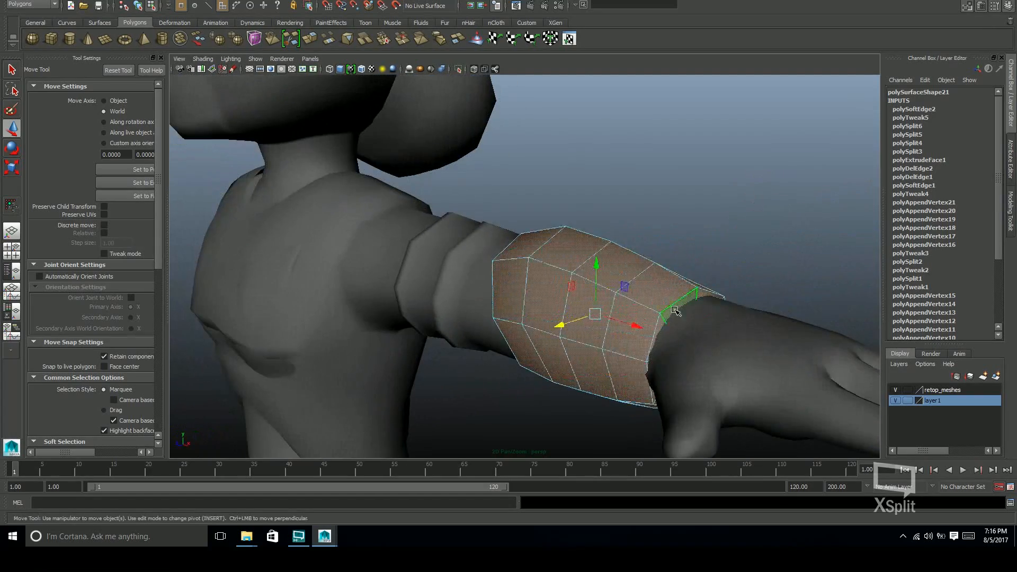
right_click_drag(702, 319, 700, 289)
left_click_drag(701, 288, 678, 225, "alt")
left_click_drag(678, 221, 710, 313)
key("r")
middle_click_drag(710, 312, 730, 269, "alt")
left_click_drag(730, 269, 713, 291, "alt")
Turn on soft selection with a falloff radius of 0.72 for the forearm band and return to object selection
key("b")
left_click_drag(623, 267, 754, 288, "alt")
key("w")
key("F8")
left_click(802, 286)
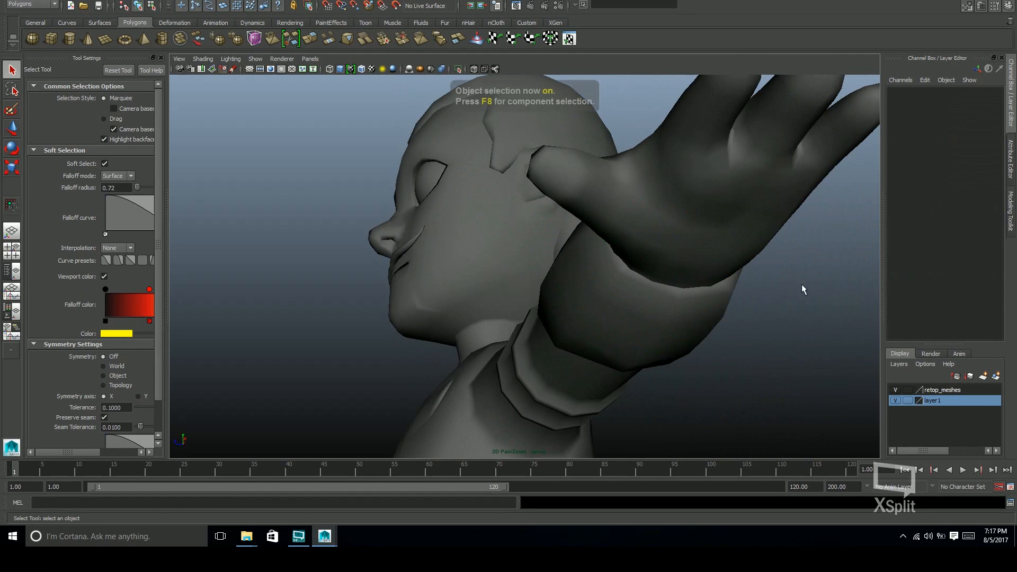
Check the adjusted forearm band around the arm and save the scene
right_click_drag(802, 280, 536, 324, "alt")
left_click_drag(536, 325, 633, 373, "alt")
right_click_drag(633, 373, 666, 390, "alt")
middle_click_drag(666, 390, 674, 419, "alt")
key("ctrl+s")
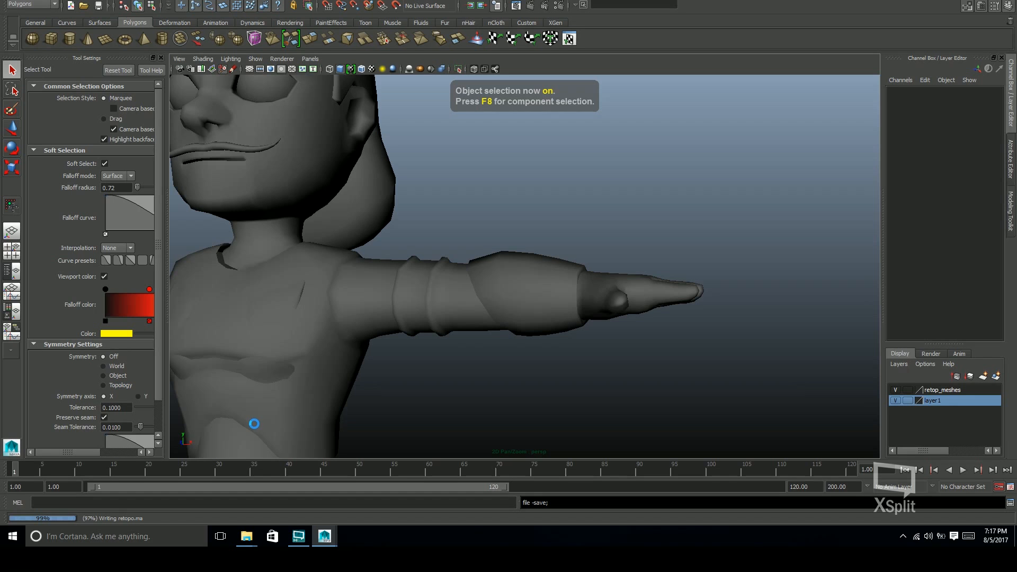
Select the low-poly body mesh to examine its wireframe, and review the whole character with nothing selected
middle_click_drag(264, 420, 281, 384, "alt")
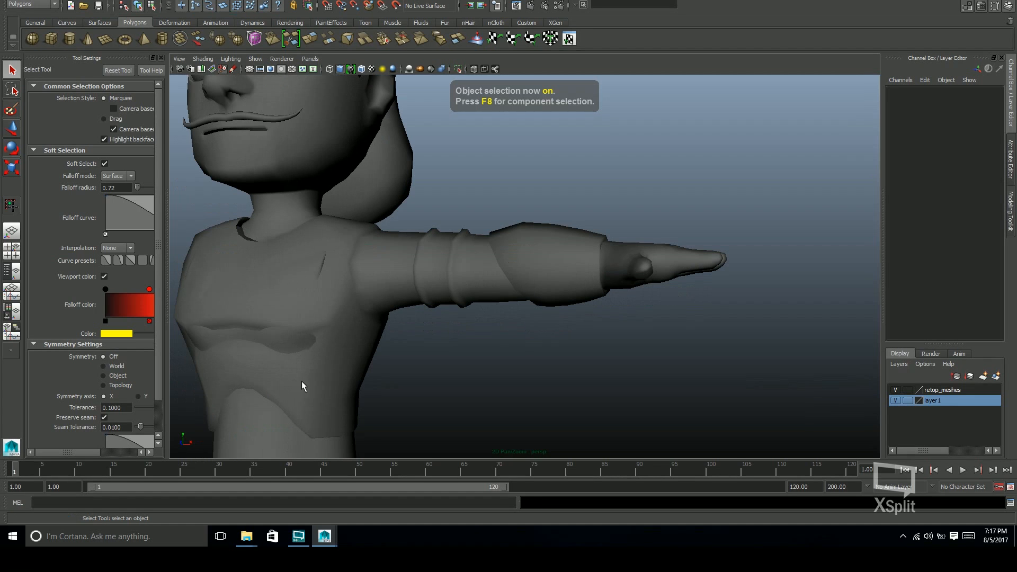
left_click(350, 392)
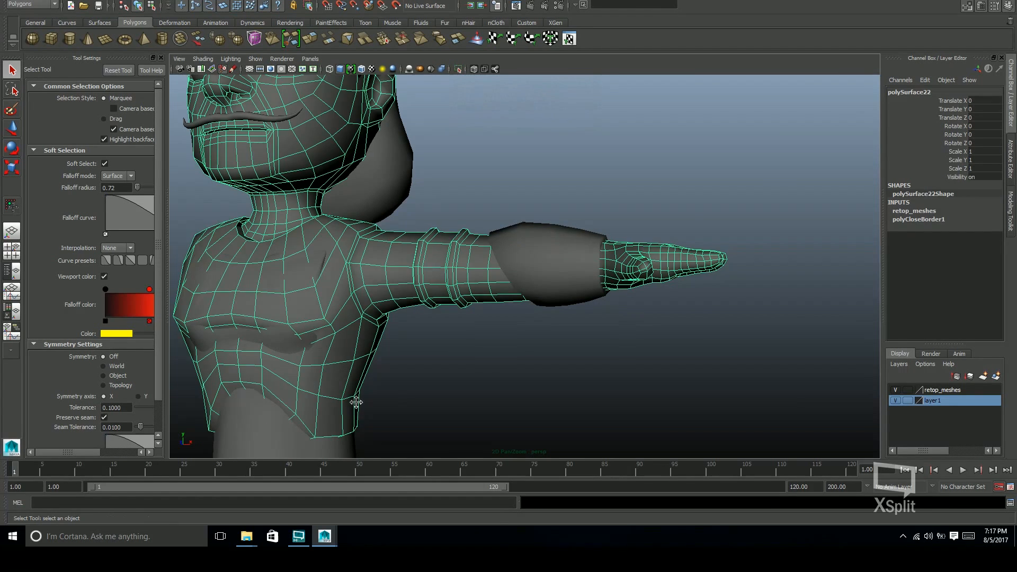
middle_click_drag(350, 406, 443, 220, "alt")
right_click_drag(533, 211, 364, 294, "alt")
left_click_drag(470, 291, 519, 278, "alt")
middle_click_drag(519, 278, 553, 299, "alt")
right_click_drag(554, 300, 389, 249, "alt")
left_click(573, 251)
middle_click_drag(577, 258, 560, 296, "alt")
left_click_drag(560, 296, 586, 285, "alt")
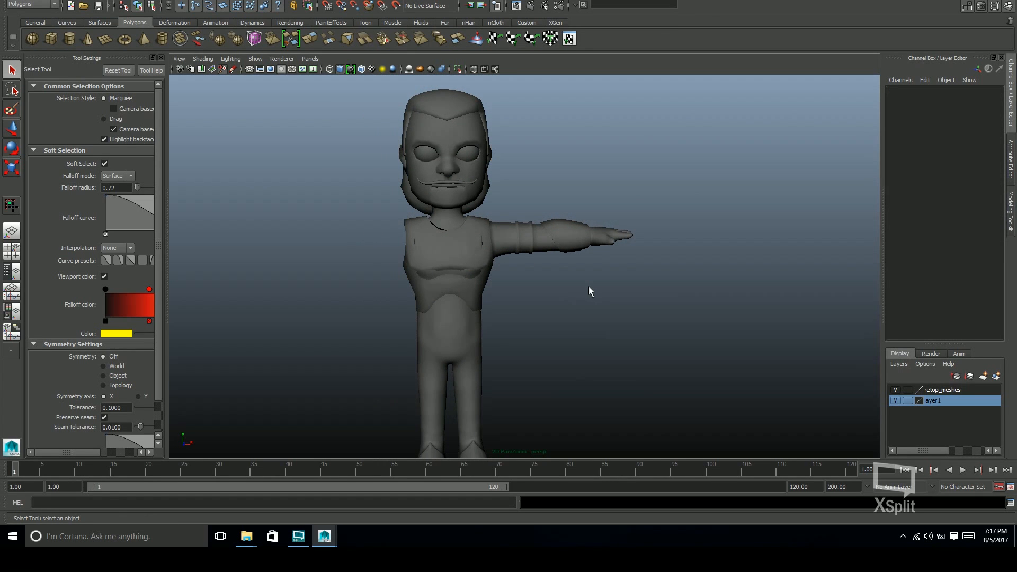
Open the Save As dialog for the retopo.ma scene
key("ctrl+shift+s")
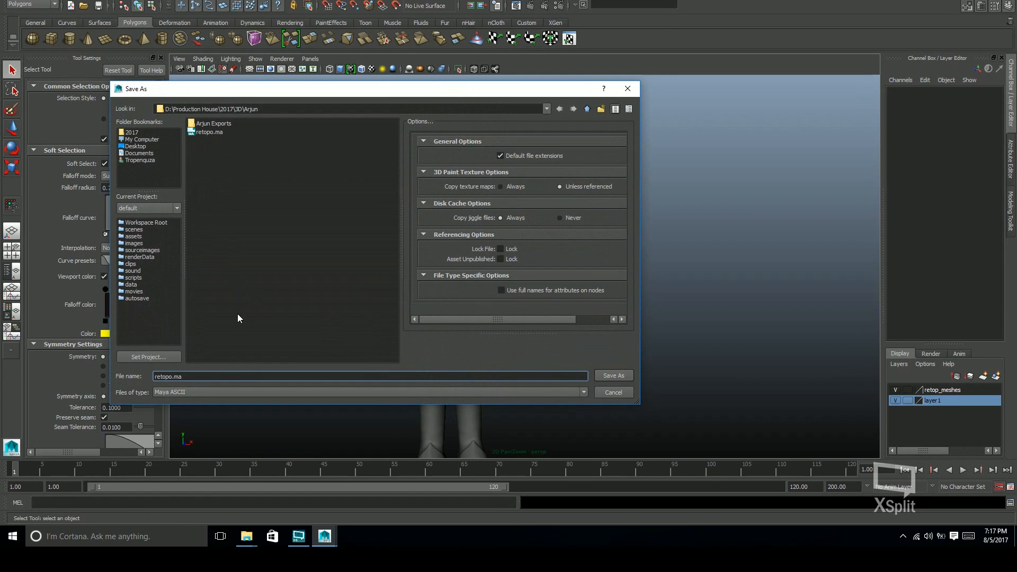